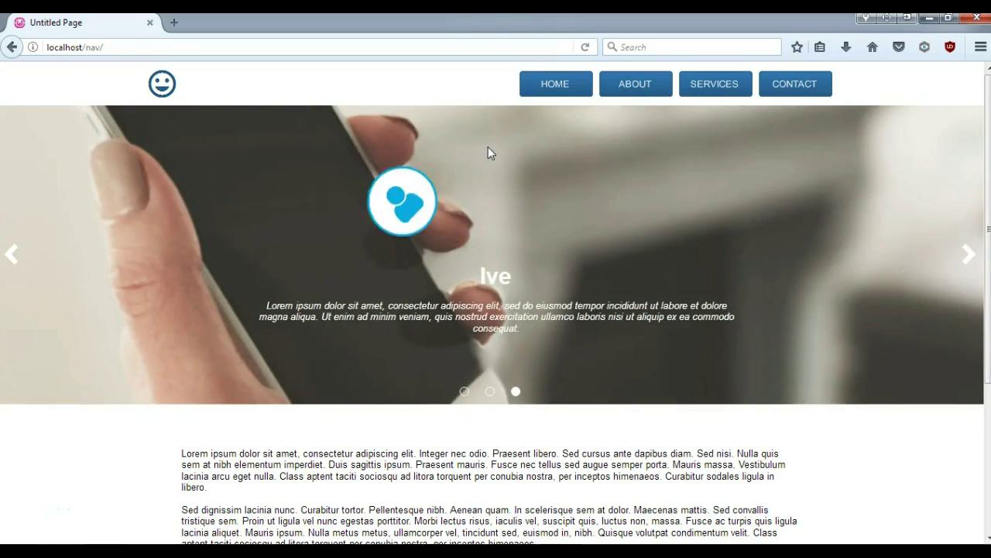
# Step: Examine the demo page's popups by opening Home, About, Services and Contact, and close the About popup
pyautogui.click(490, 153)
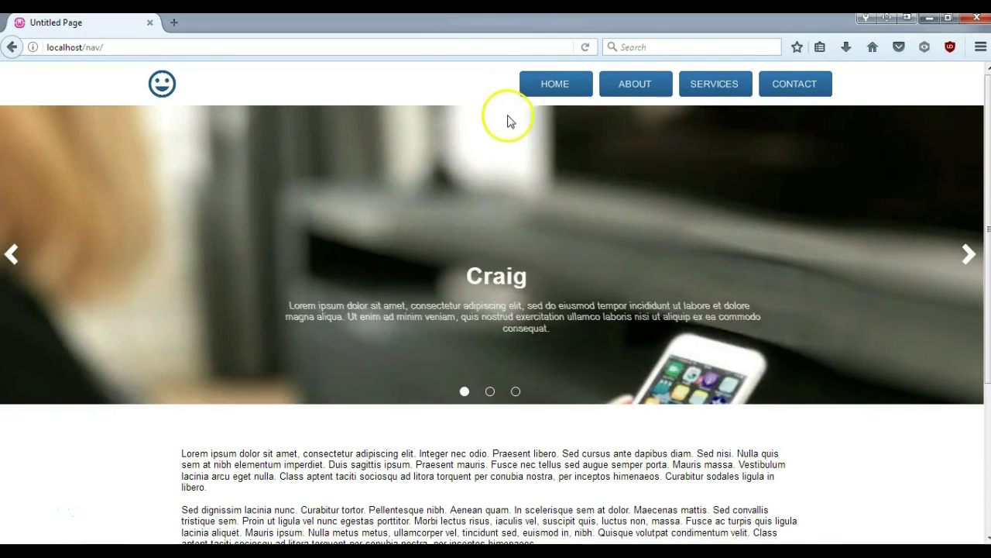
pyautogui.click(540, 99)
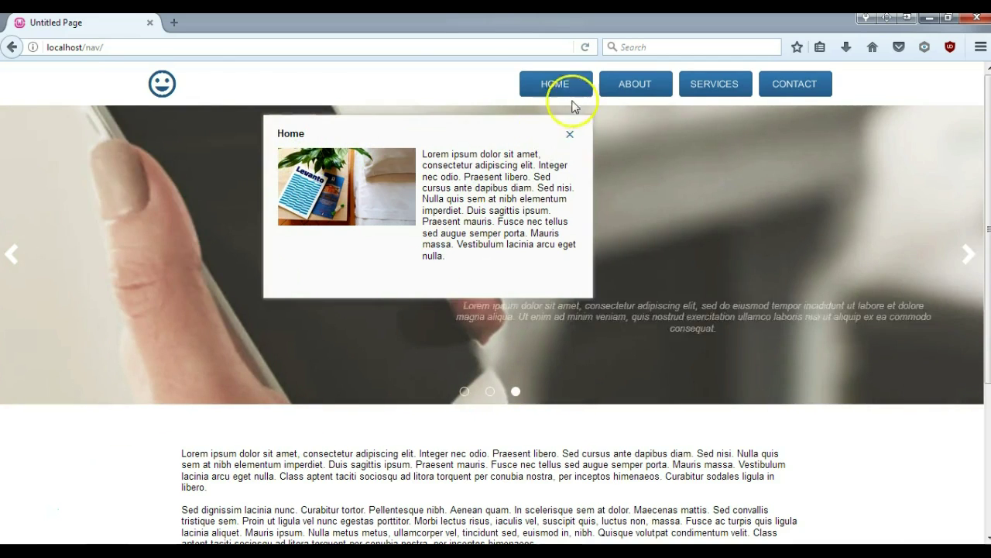
pyautogui.click(635, 87)
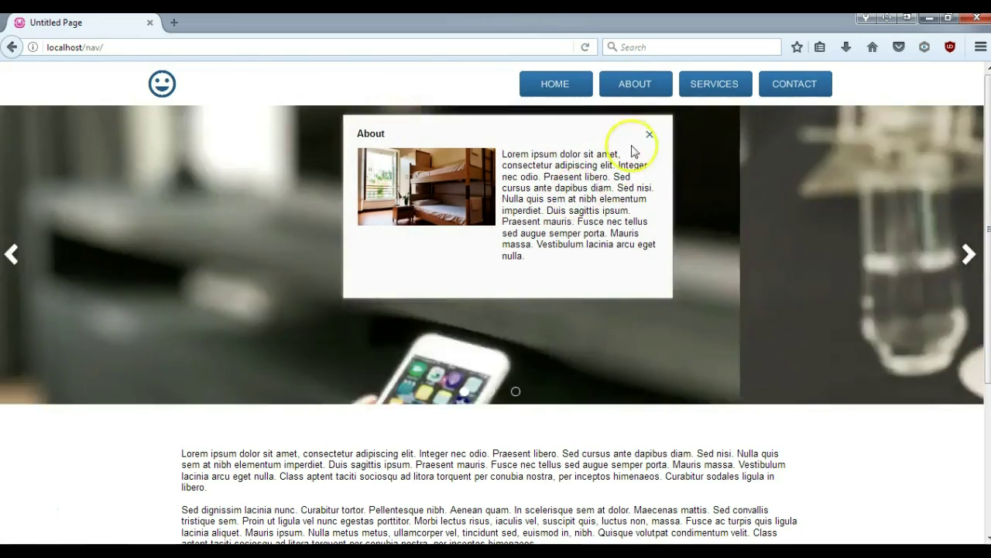
pyautogui.click(712, 87)
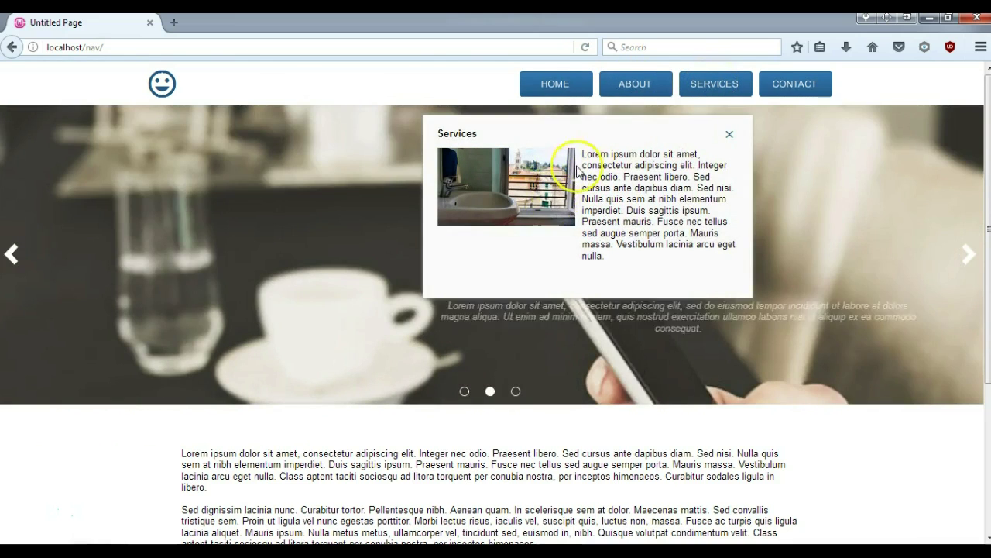
pyautogui.click(627, 86)
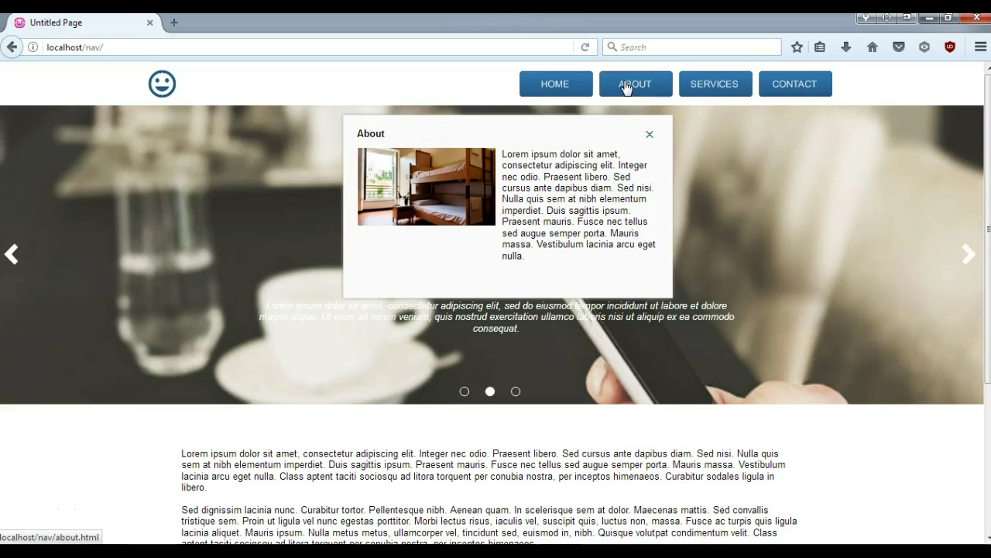
pyautogui.click(556, 86)
pyautogui.click(728, 85)
pyautogui.click(779, 87)
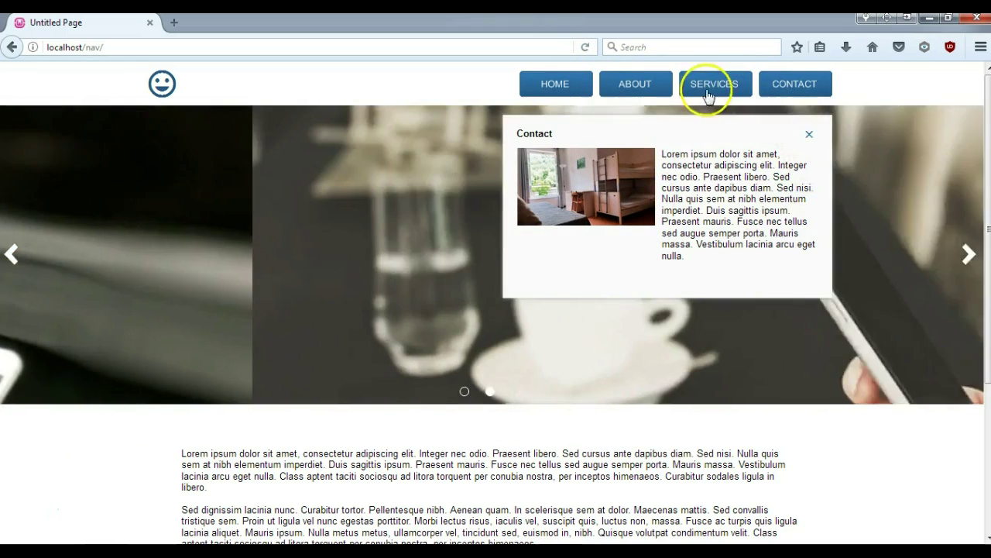
pyautogui.click(633, 85)
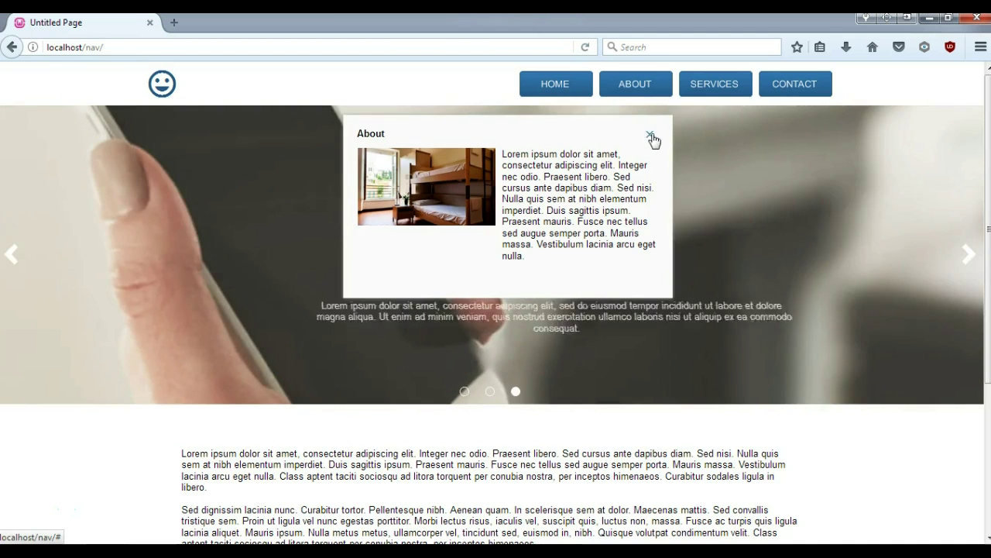
pyautogui.click(649, 135)
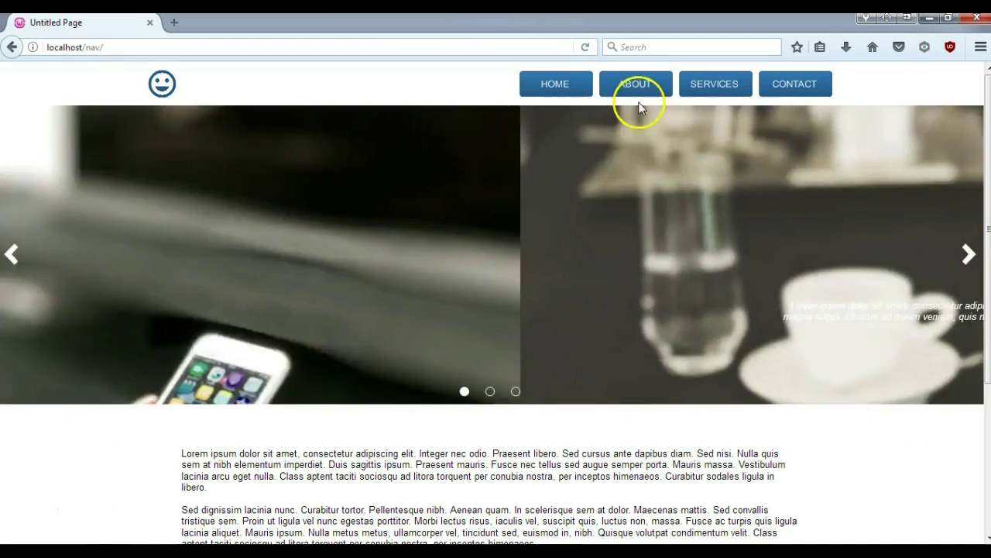
# Step: Examine how the navigation popups behave while the demo page scrolls, and close the Home popup
pyautogui.click(639, 95)
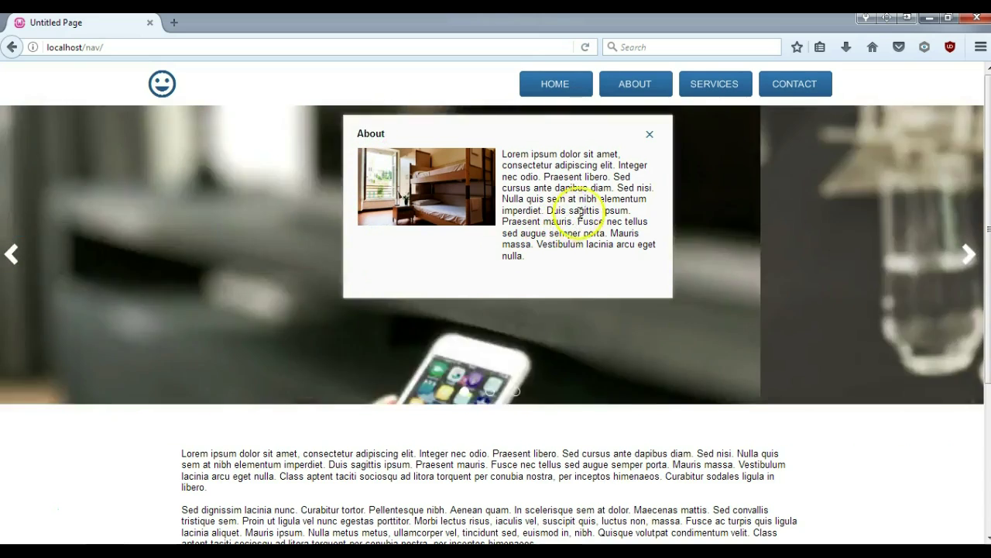
pyautogui.scroll(-2, 737, 212)
pyautogui.scroll(-3, 737, 209)
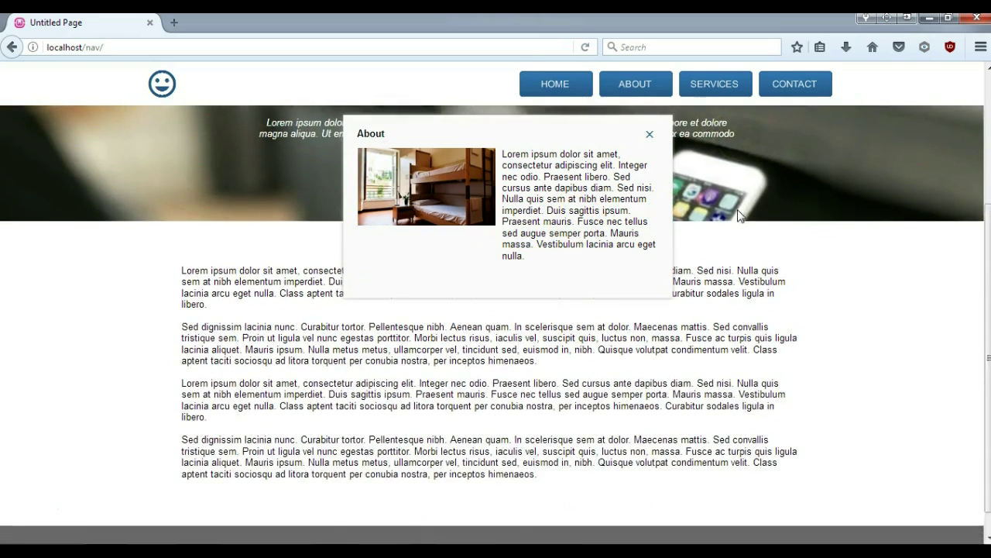
pyautogui.scroll(3, 635, 158)
pyautogui.scroll(2, 635, 159)
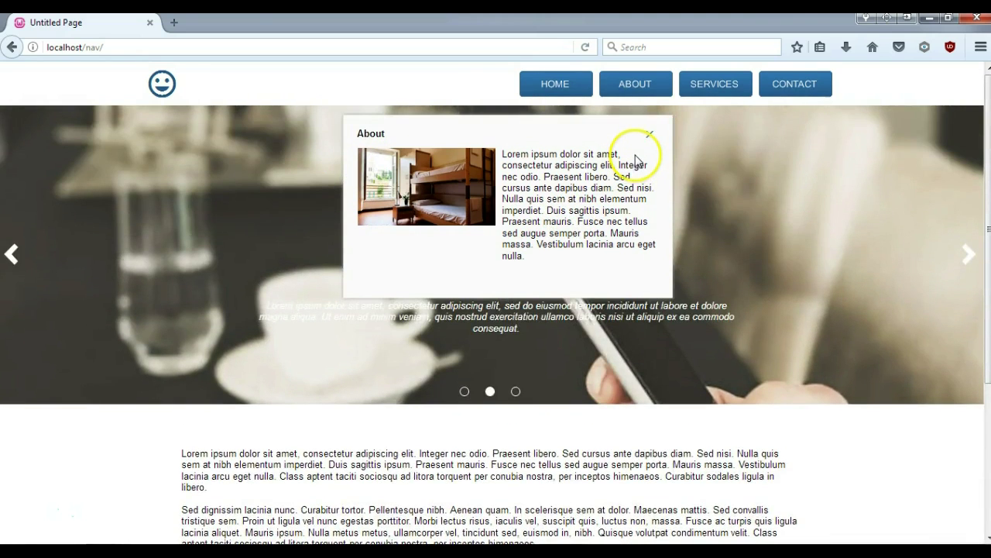
pyautogui.click(704, 83)
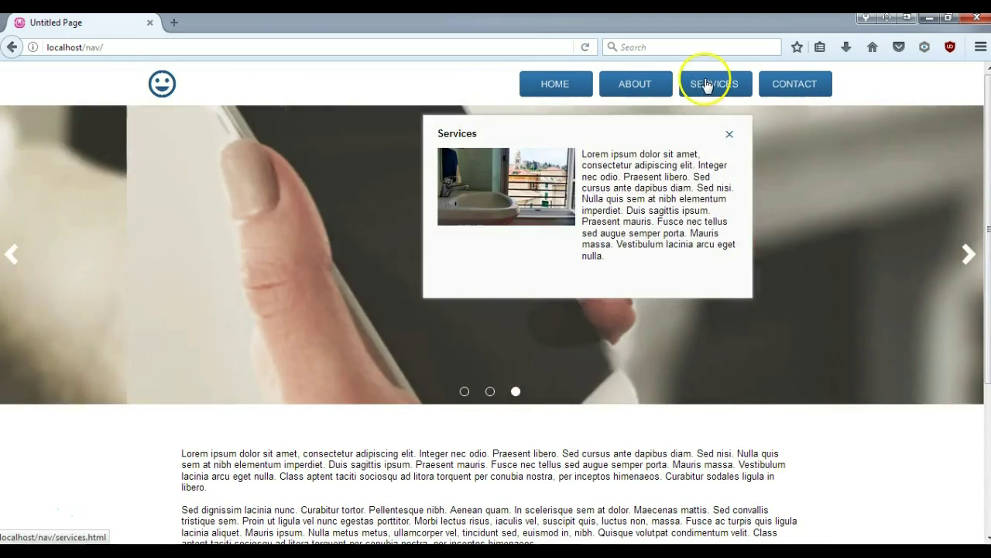
pyautogui.scroll(-3, 809, 195)
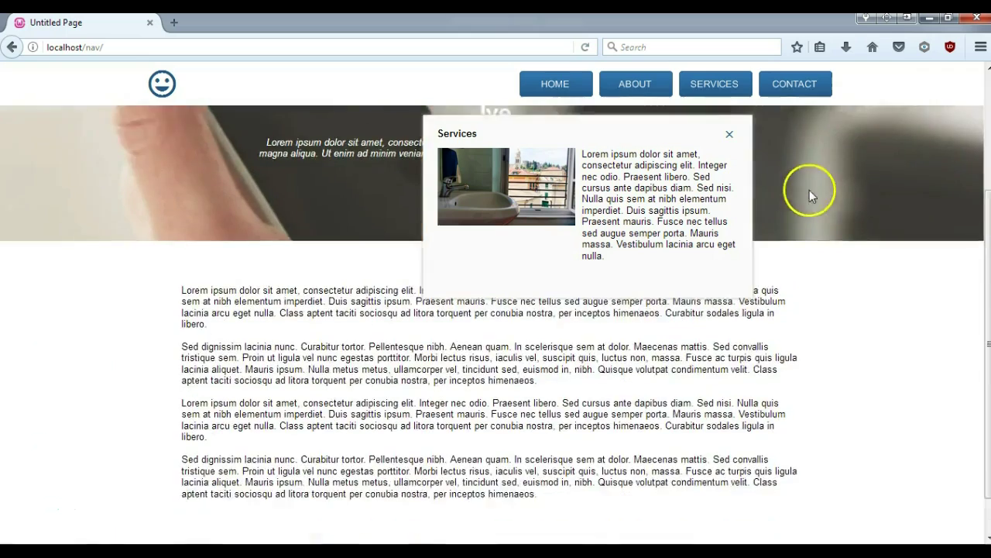
pyautogui.click(819, 97)
pyautogui.click(635, 84)
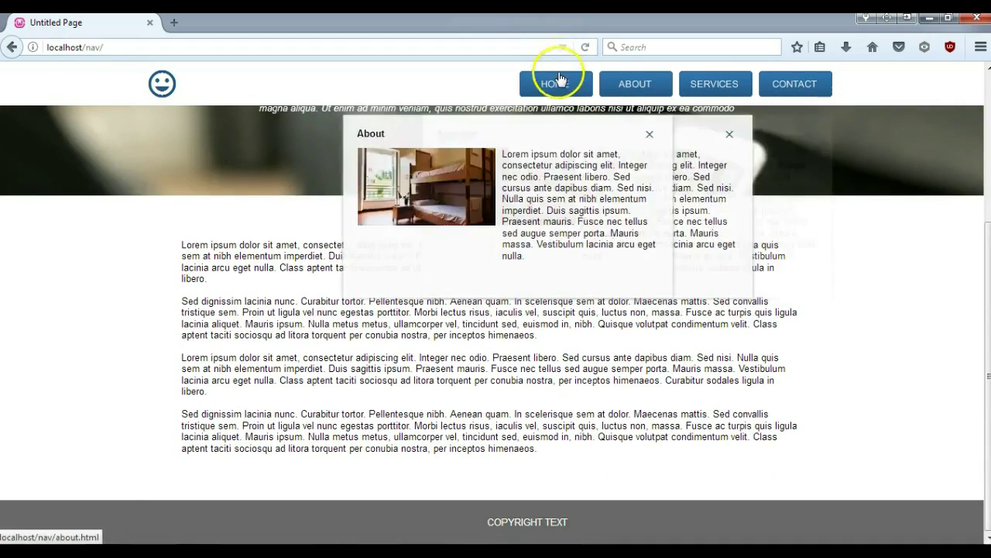
pyautogui.click(554, 83)
pyautogui.scroll(2, 589, 211)
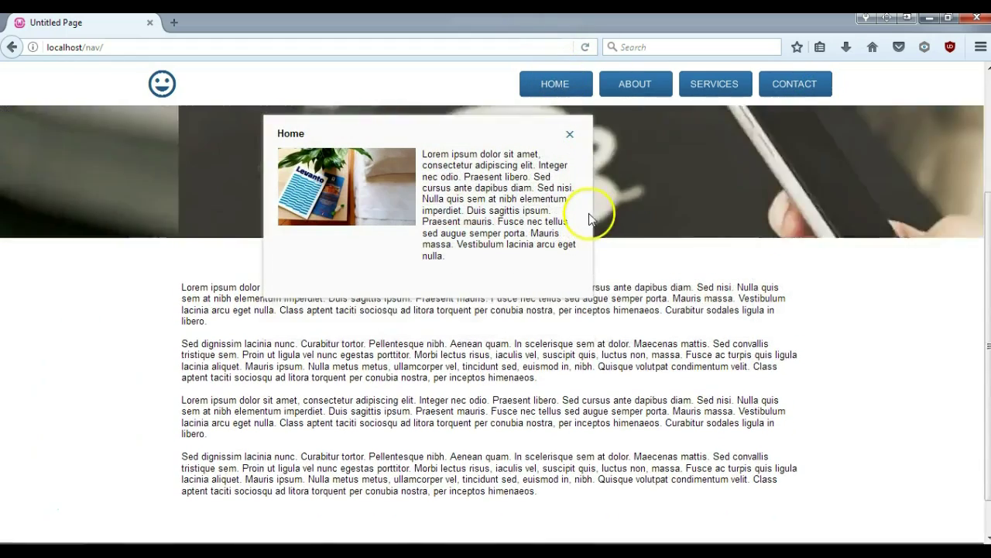
pyautogui.click(570, 135)
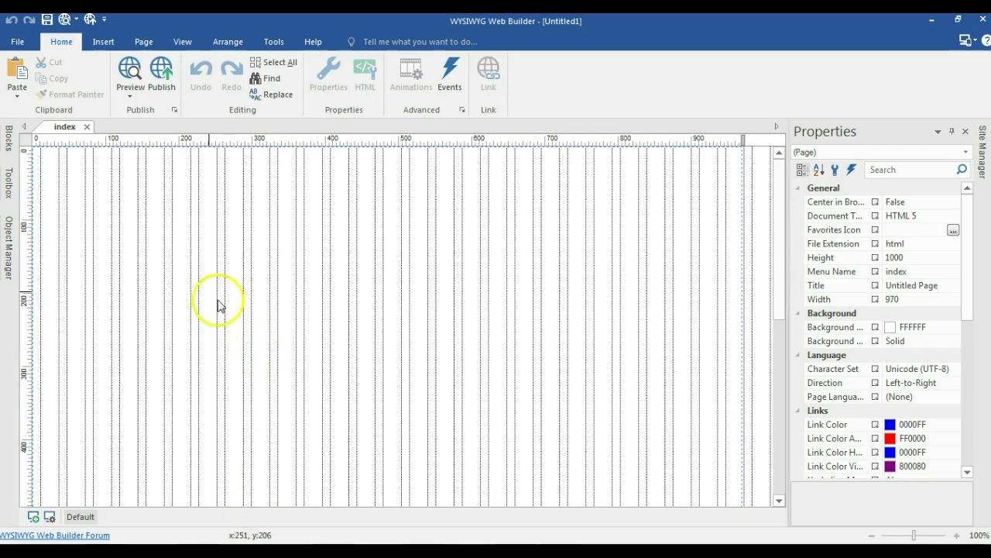
# Step: Add a new page to the site and rename it master-page
pyautogui.click(980, 166)
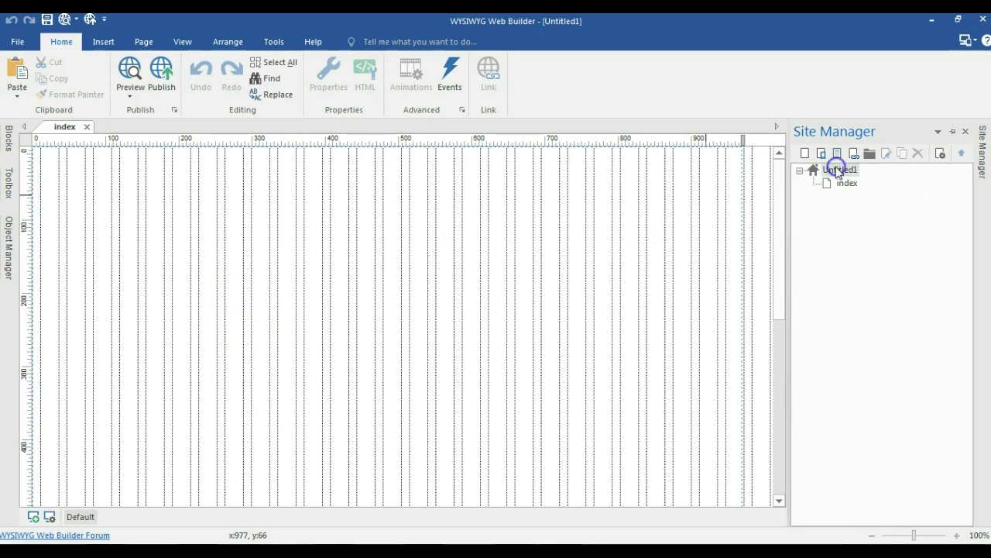
pyautogui.click(805, 153)
pyautogui.click(848, 200)
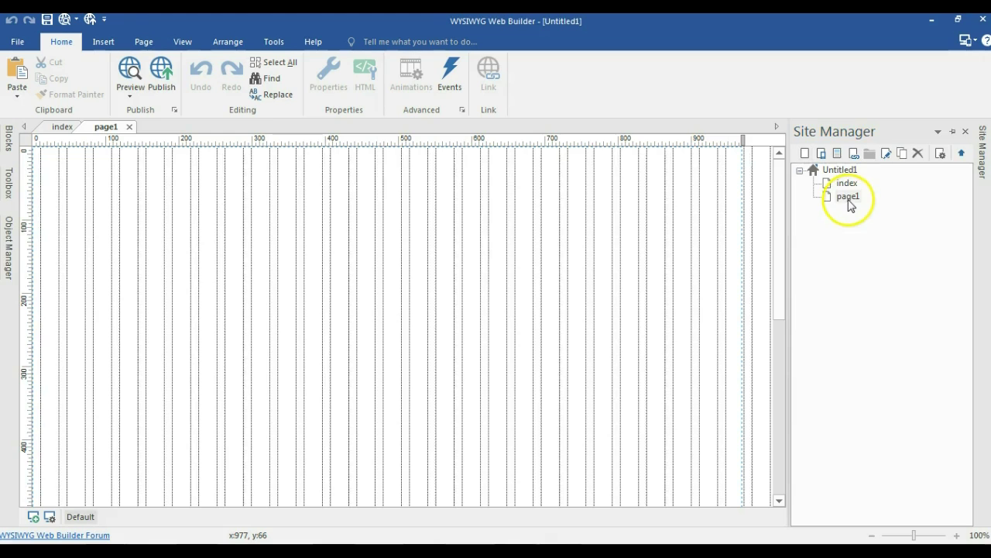
pyautogui.rightClick(847, 200)
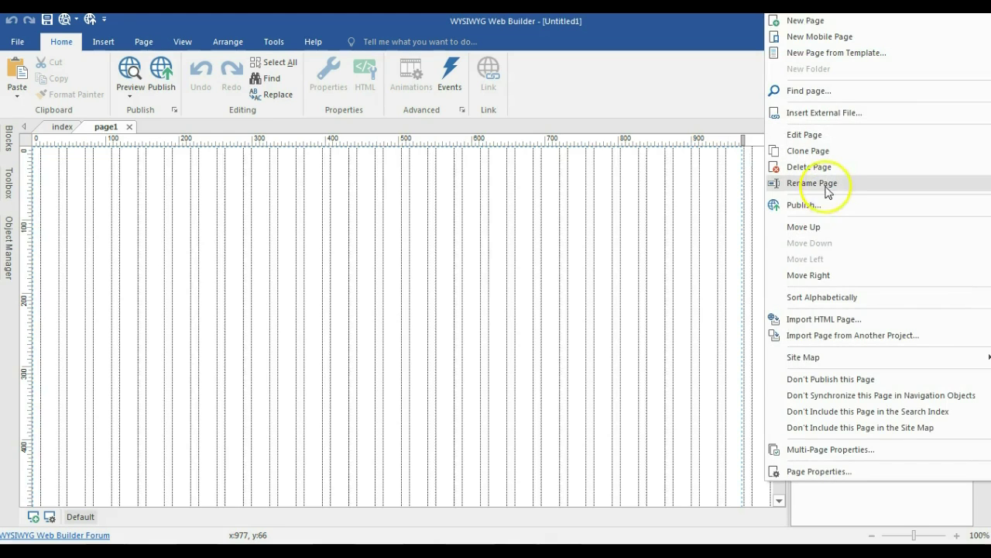
pyautogui.click(826, 183)
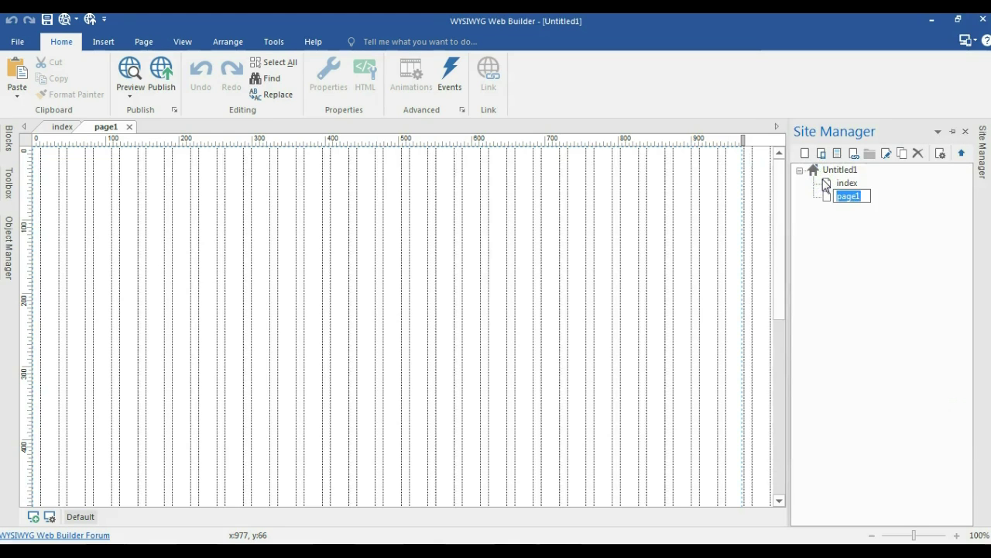
pyautogui.write('master-page')
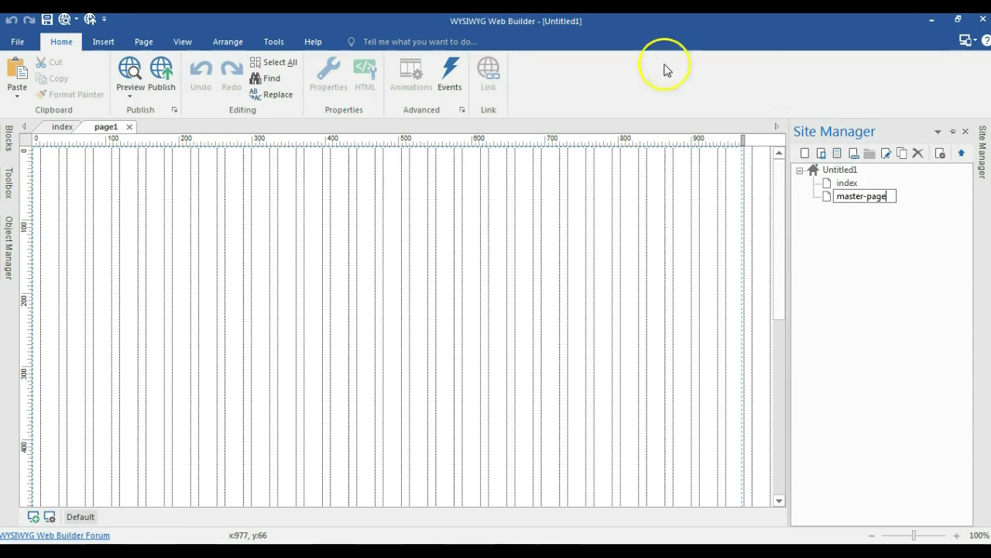
pyautogui.click(648, 175)
# Step: Insert a layer about 124 by 85 on the master-page and place it at the page origin (0, 0)
pyautogui.click(11, 187)
pyautogui.click(137, 154)
pyautogui.write('layer')
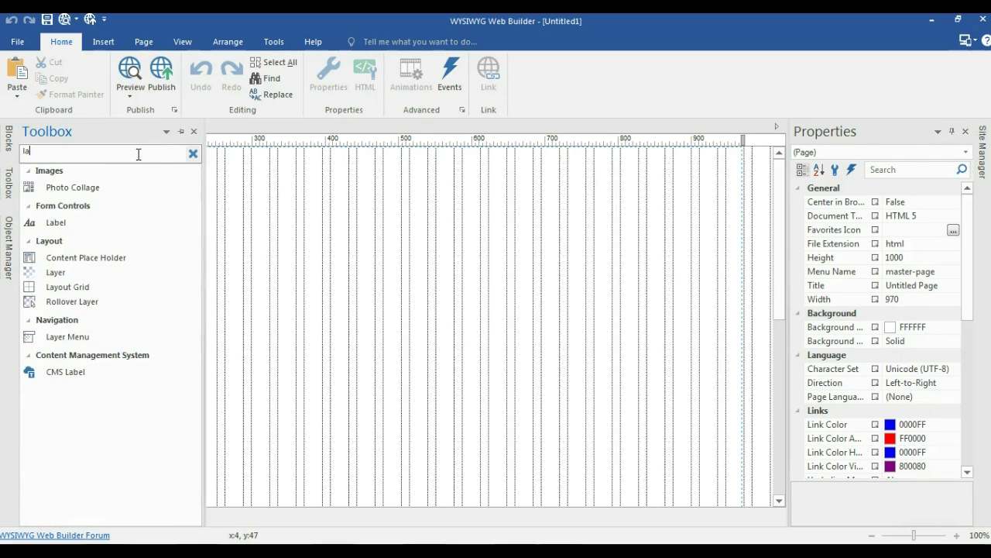
pyautogui.click(56, 188)
pyautogui.moveTo(279, 179)
pyautogui.mouseDown()
pyautogui.moveTo(369, 241)
pyautogui.moveTo(73, 161)
pyautogui.mouseUp()
pyautogui.click(437, 277)
pyautogui.click(178, 203)
pyautogui.click(65, 165)
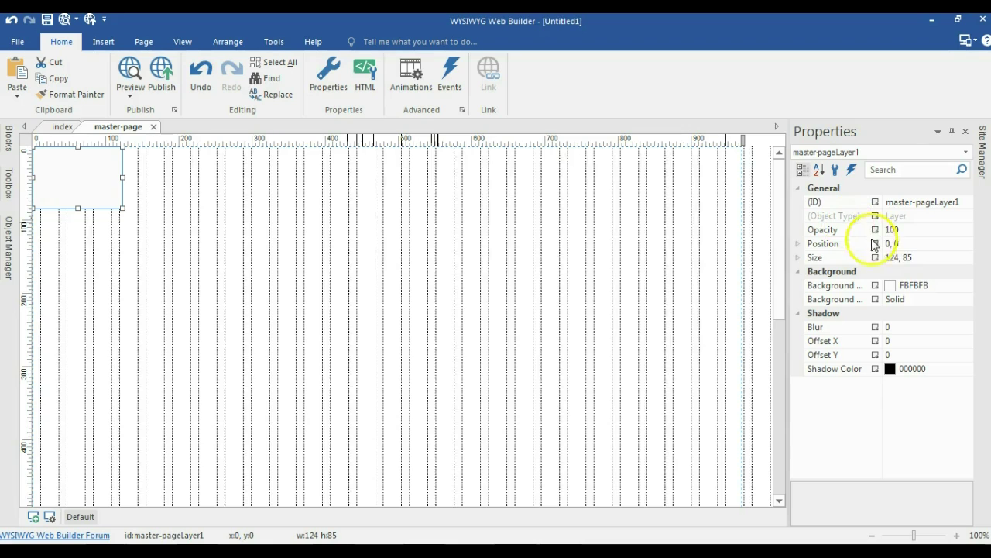
# Step: Set the layer's size to 970 by 60 so it spans the page width
pyautogui.click(913, 259)
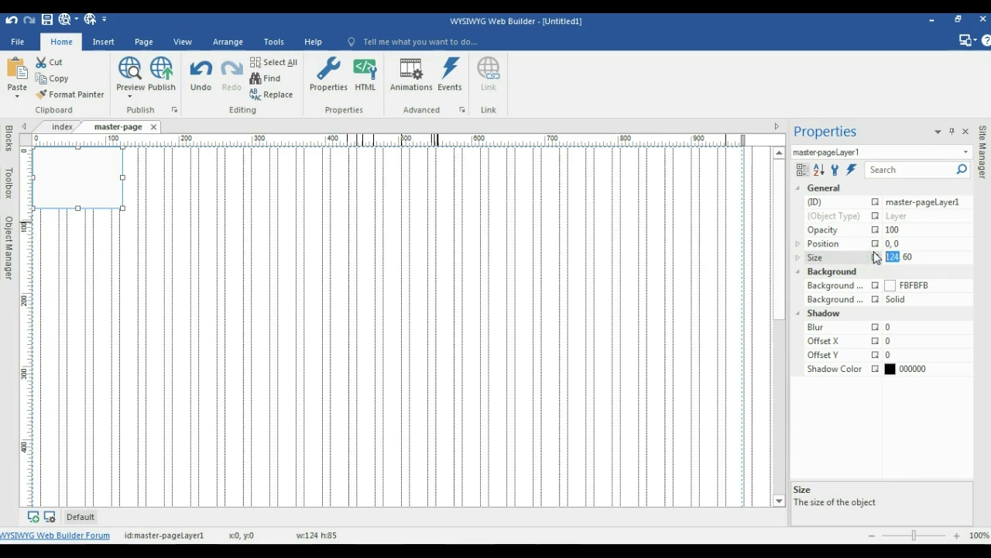
pyautogui.click(487, 250)
pyautogui.click(457, 173)
# Step: Configure the layer as a Docking Layer with dock mode Dock top and Center alignment
pyautogui.doubleClick(441, 203)
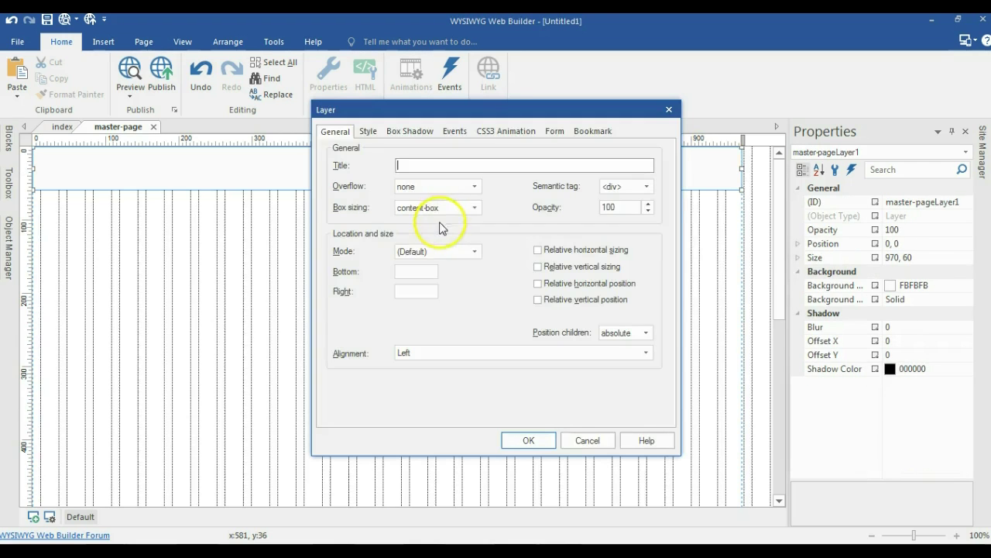
pyautogui.click(412, 252)
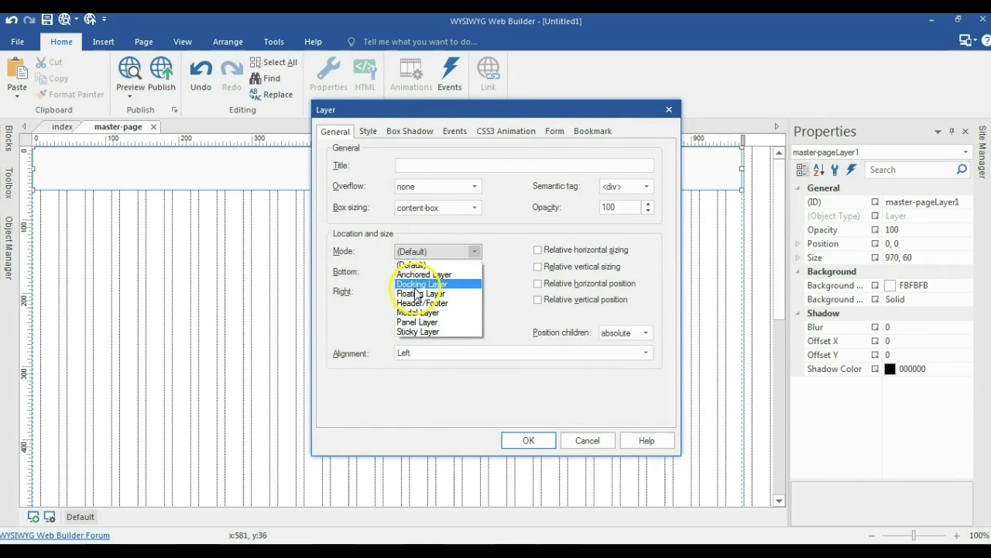
pyautogui.click(416, 285)
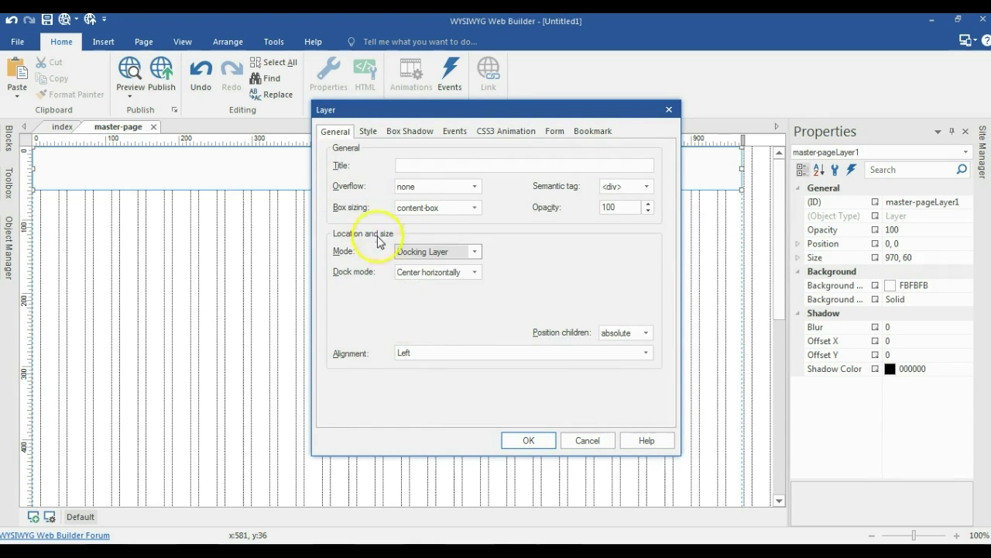
pyautogui.click(412, 273)
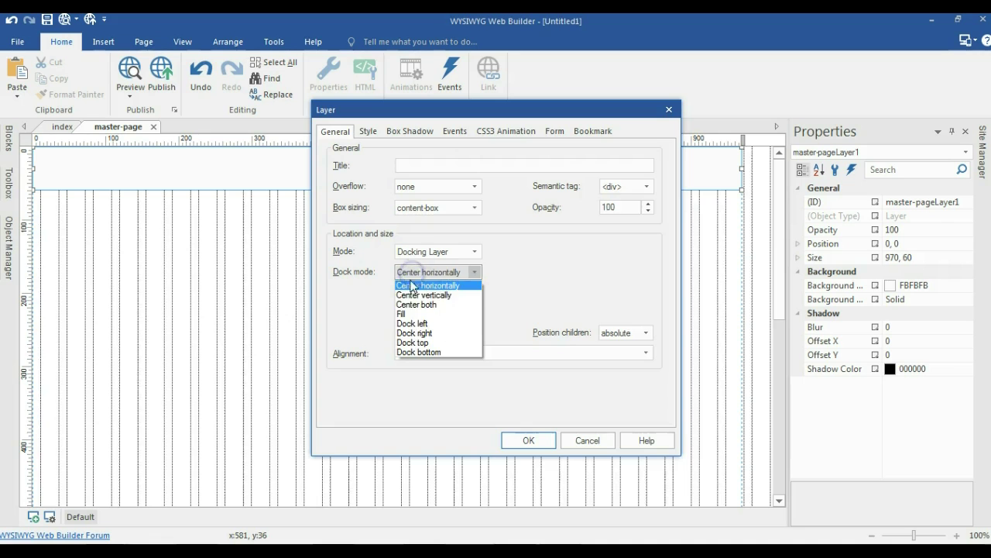
pyautogui.click(411, 370)
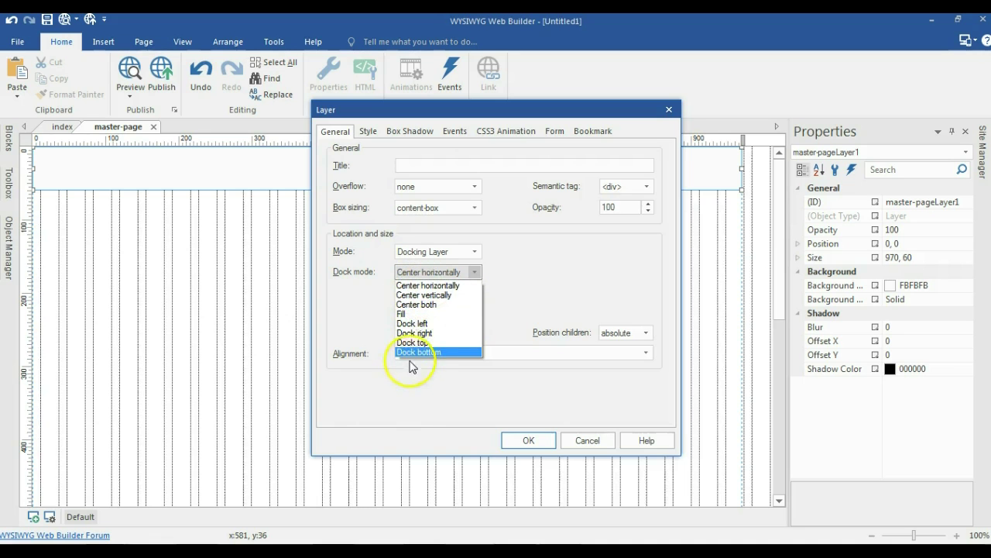
pyautogui.click(410, 344)
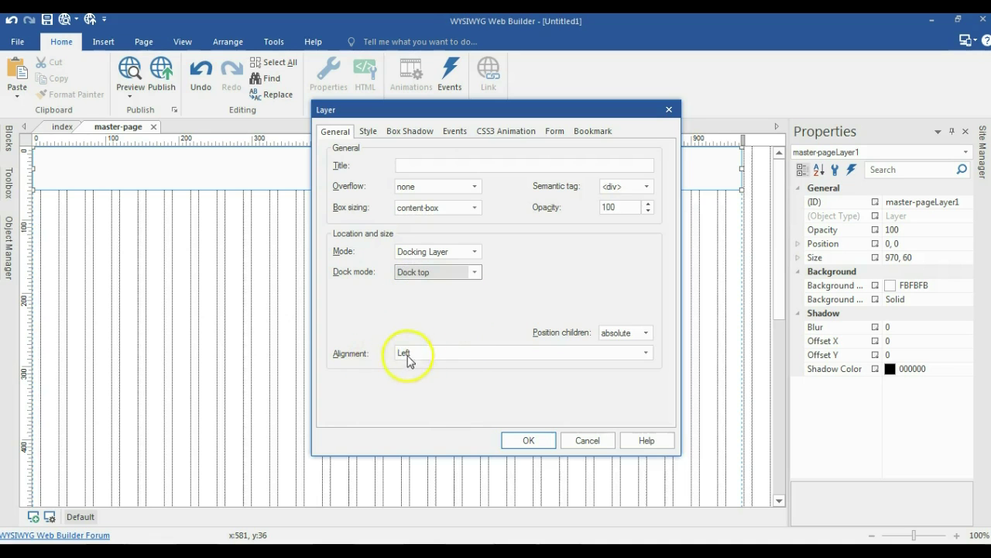
pyautogui.click(423, 355)
pyautogui.click(418, 374)
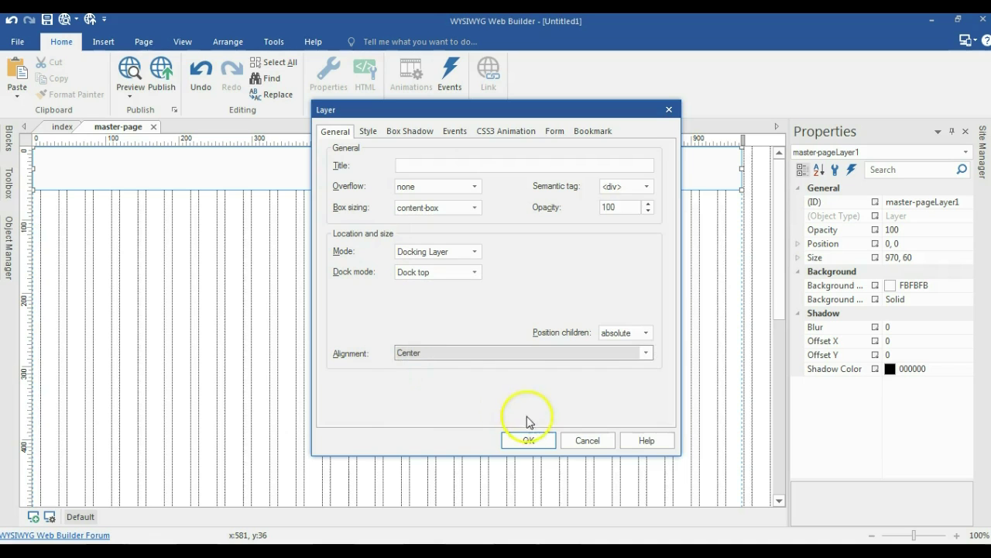
pyautogui.click(521, 440)
pyautogui.click(405, 336)
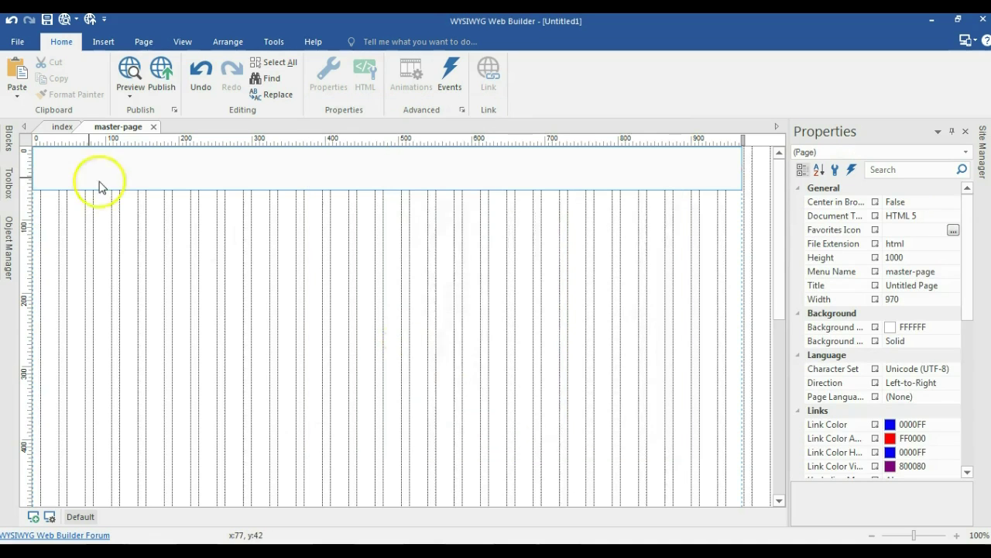
# Step: Find the Shape object in the toolbox and draw a rectangle about 81 by 42 below the header layer
pyautogui.click(11, 184)
pyautogui.click(194, 153)
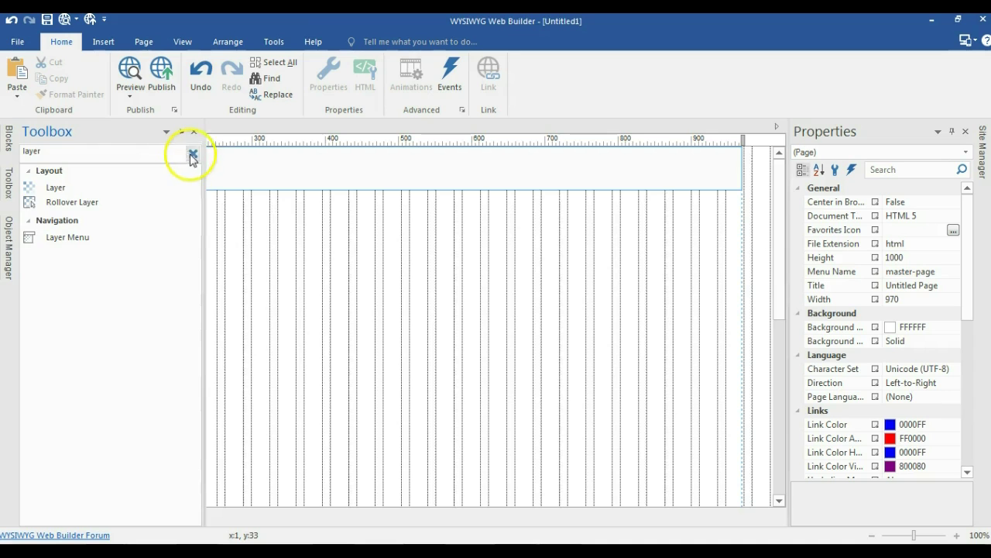
pyautogui.click(92, 150)
pyautogui.write('w')
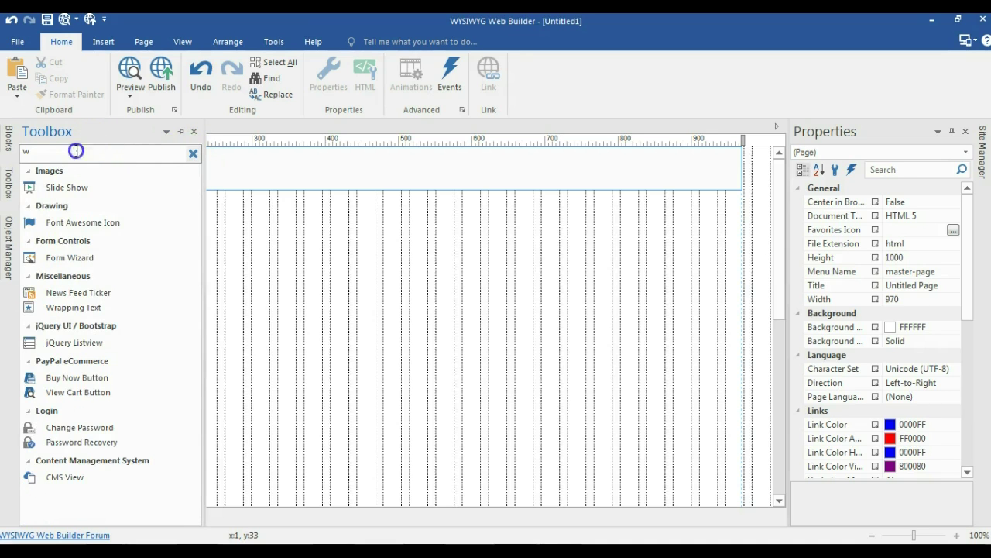
pyautogui.press('BackSpace')
pyautogui.write('sa')
pyautogui.press('BackSpace')
pyautogui.press('BackSpace')
pyautogui.write('sh')
pyautogui.click(58, 225)
pyautogui.click(303, 235)
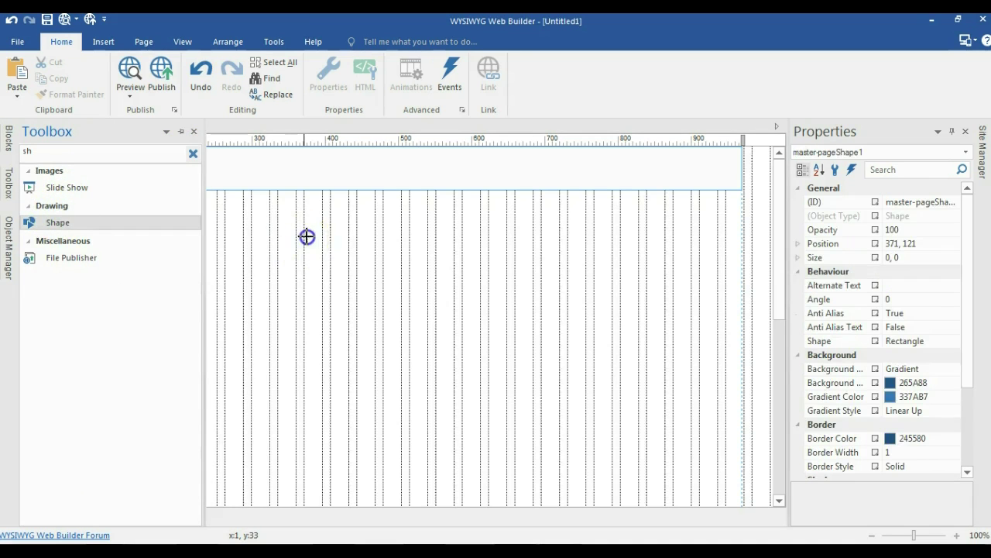
pyautogui.moveTo(340, 259); pyautogui.dragTo(363, 264)
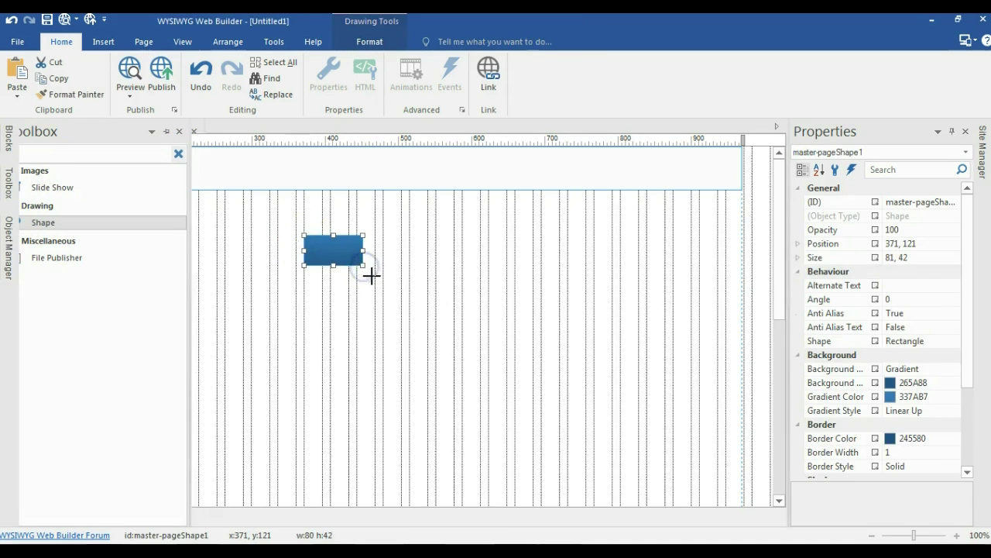
# Step: Set the rectangle shape's size to 100 by 35
pyautogui.doubleClick(351, 255)
pyautogui.click(914, 261)
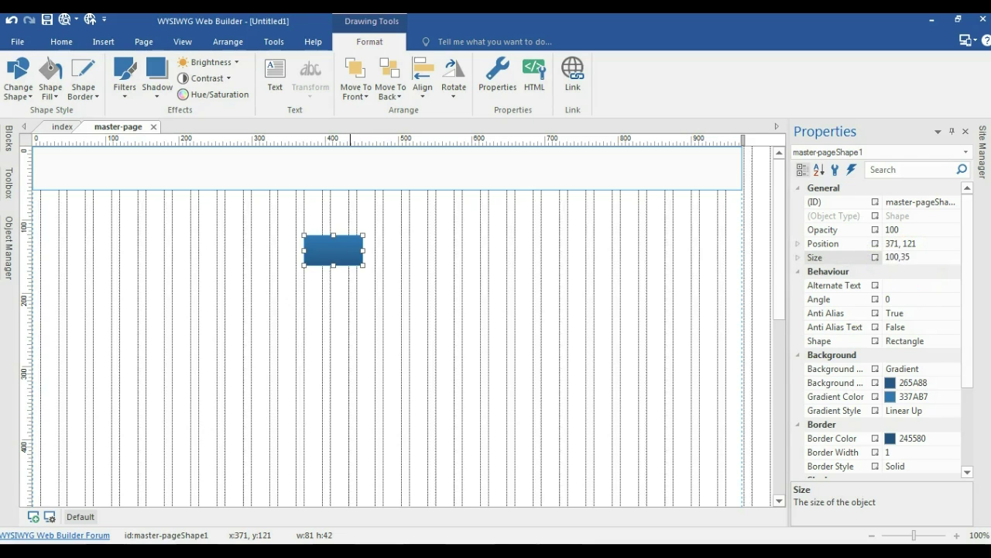
pyautogui.click(343, 243)
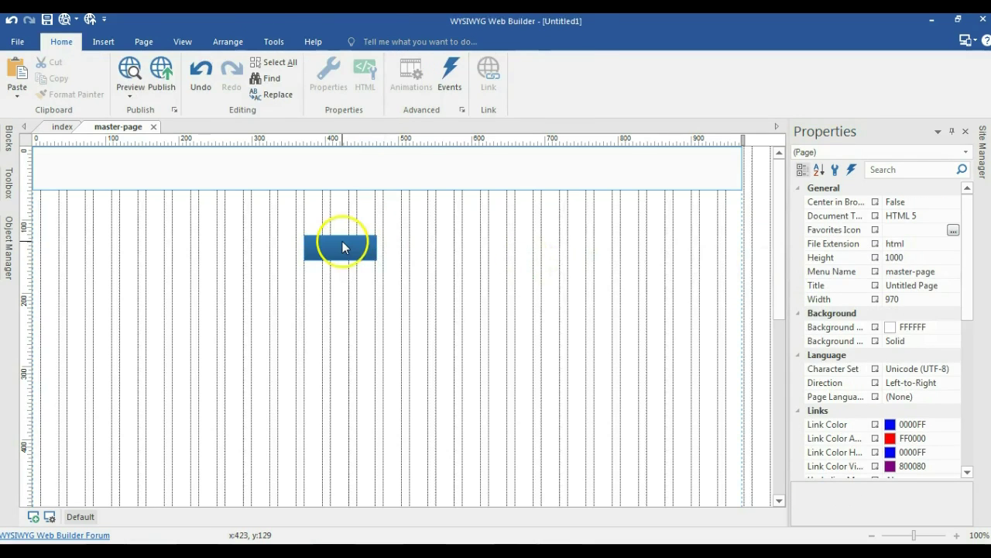
# Step: Change the shape's type to a rounded rectangle with a Round value of 6
pyautogui.click(372, 255)
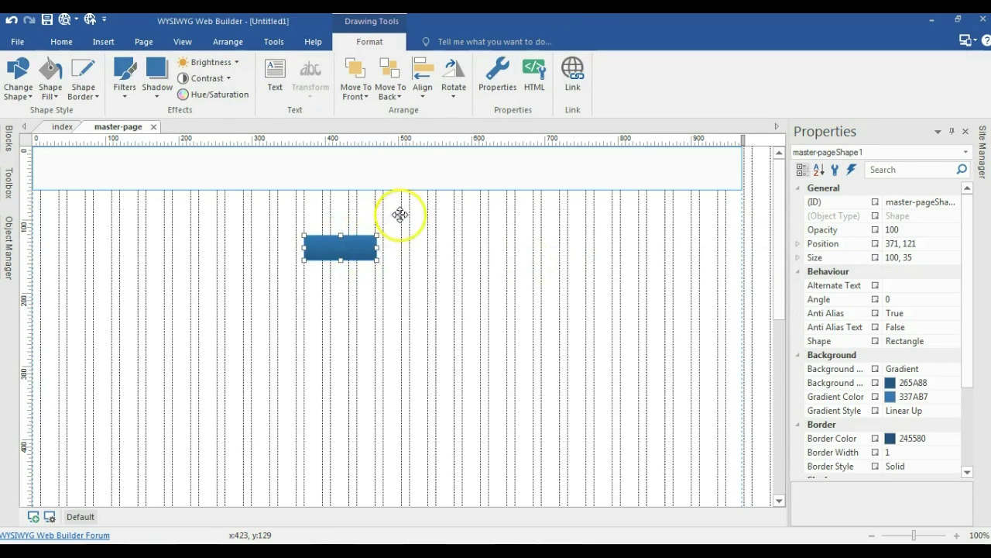
pyautogui.doubleClick(368, 238)
pyautogui.click(419, 177)
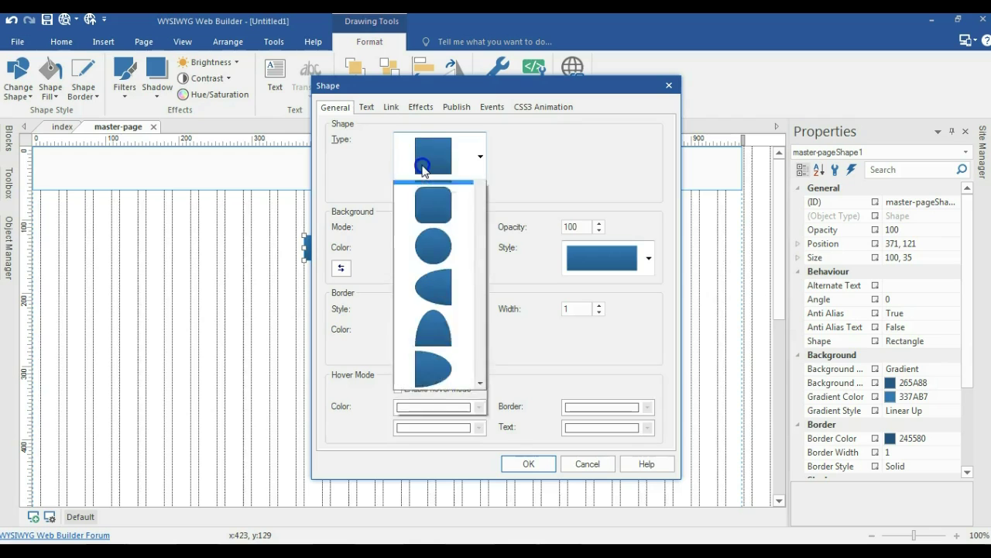
pyautogui.click(423, 236)
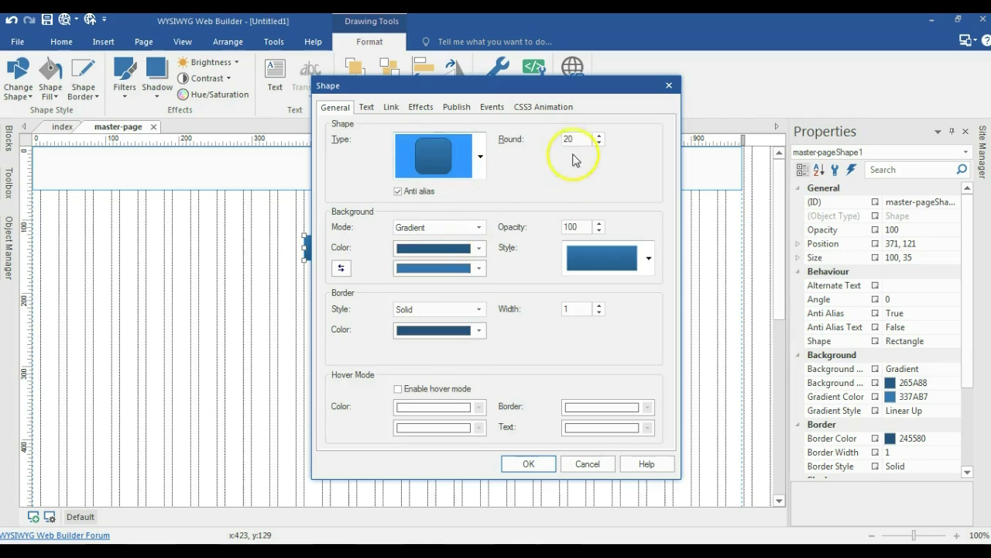
pyautogui.doubleClick(570, 139)
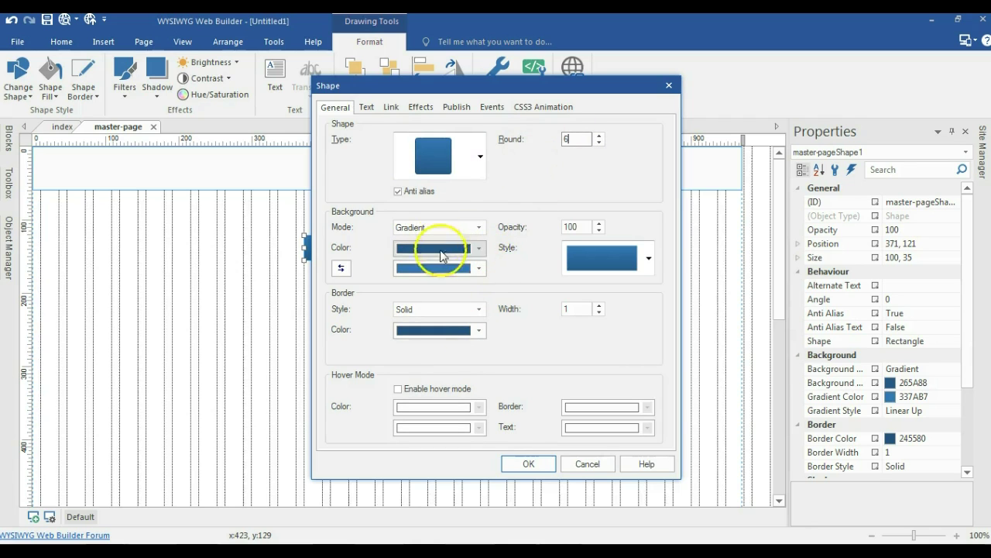
pyautogui.click(514, 465)
pyautogui.click(409, 333)
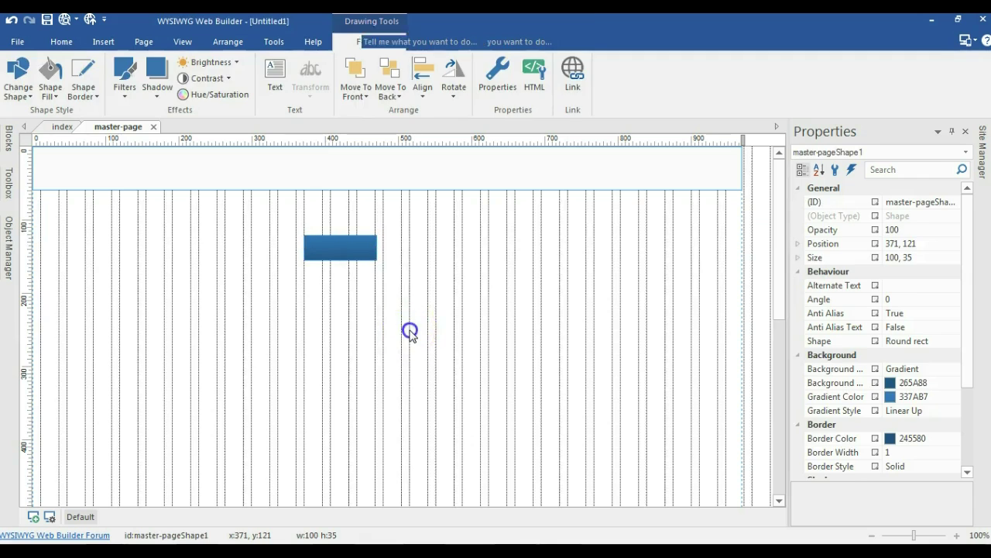
# Step: Give the shape the text HOME in white, using a black editor background
pyautogui.click(329, 244)
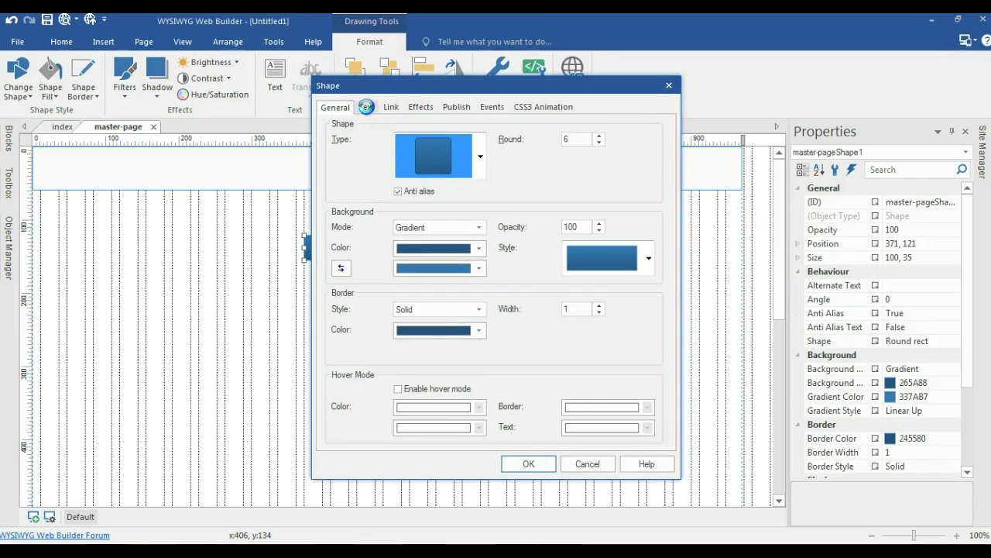
pyautogui.click(366, 107)
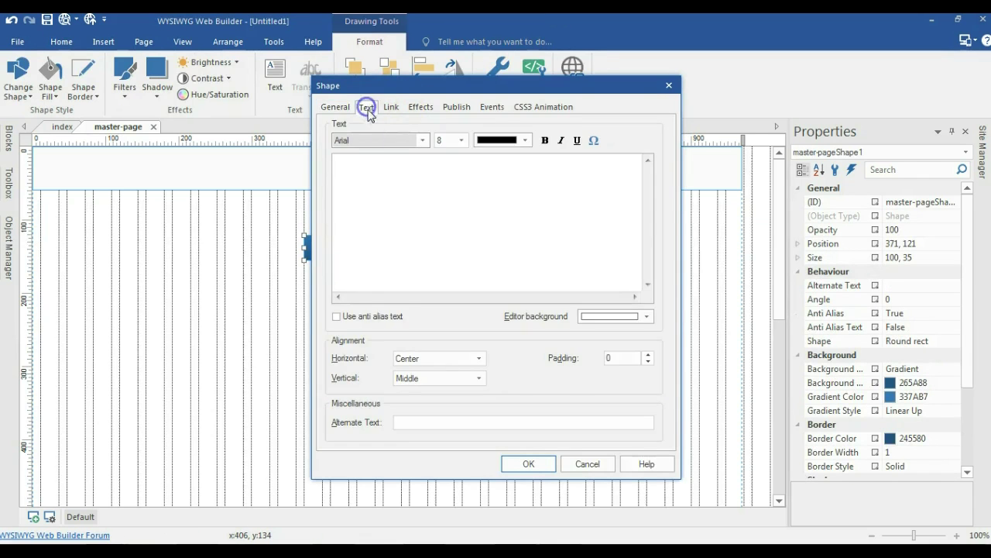
pyautogui.click(588, 316)
pyautogui.click(587, 334)
pyautogui.click(495, 200)
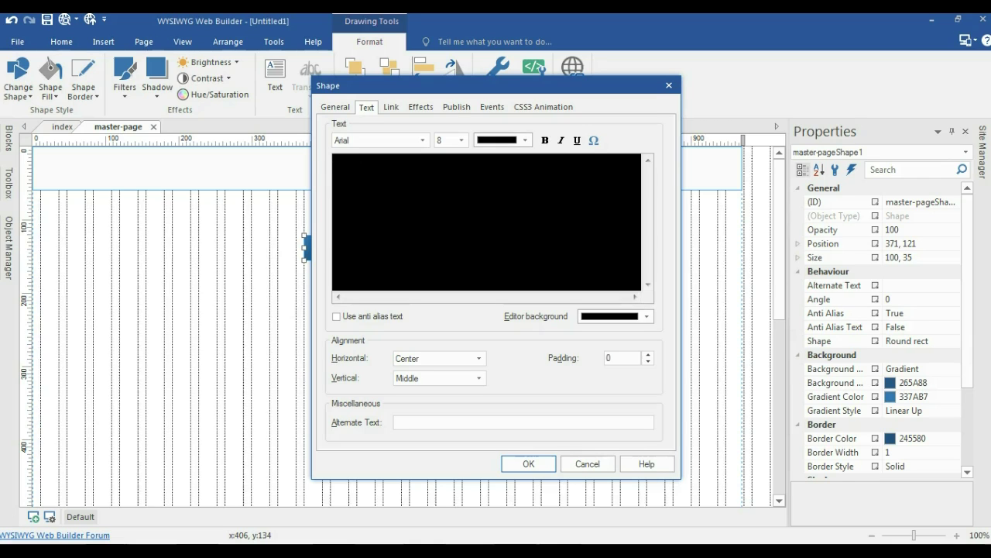
pyautogui.click(500, 140)
pyautogui.click(485, 268)
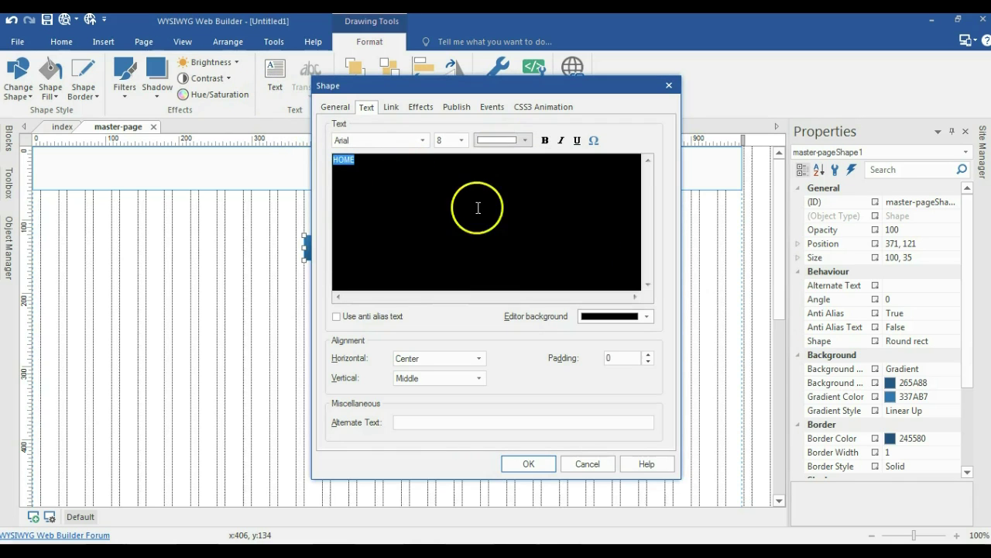
# Step: Set the HOME text to size 10 with anti alias text enabled and apply the changes
pyautogui.click(461, 140)
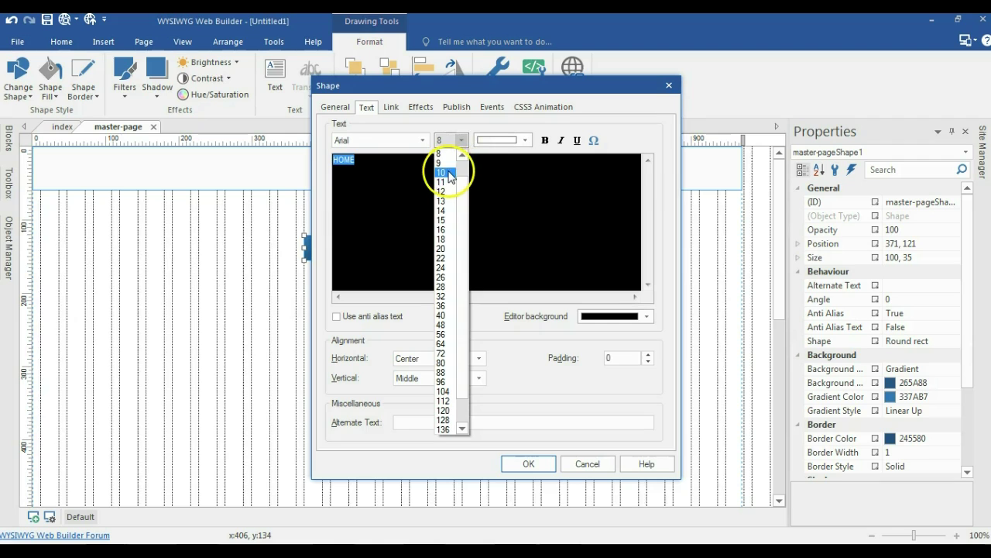
pyautogui.click(441, 172)
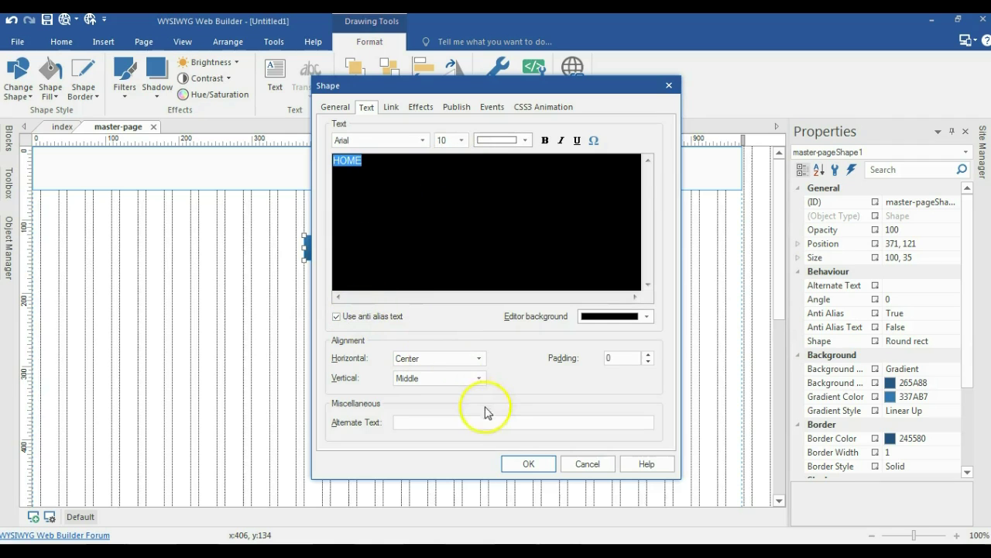
pyautogui.click(521, 463)
pyautogui.click(483, 417)
# Step: Move the HOME button into the header layer at 496, 13 and paste one copy directly to its right
pyautogui.moveTo(341, 253); pyautogui.dragTo(436, 170)
pyautogui.rightClick(437, 171)
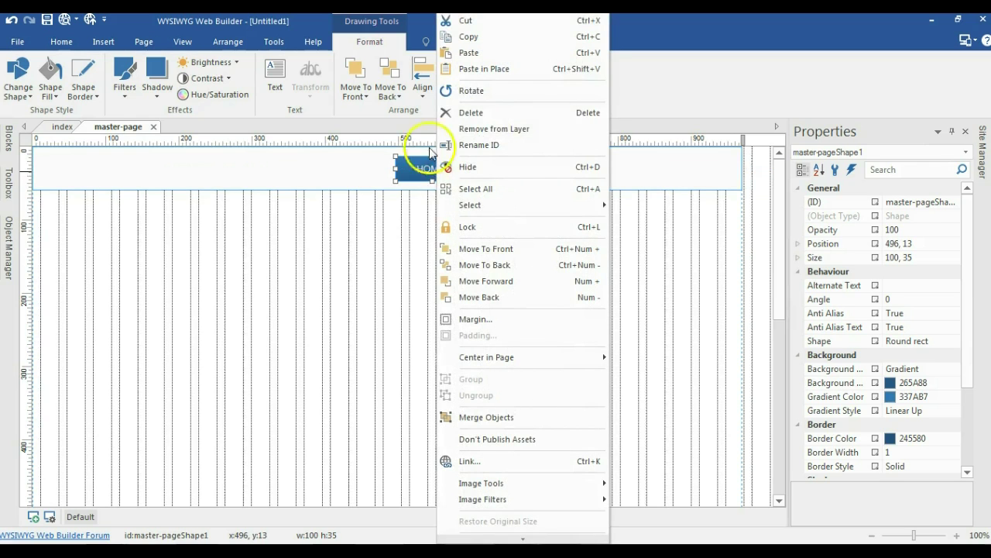
pyautogui.click(479, 36)
pyautogui.click(487, 166)
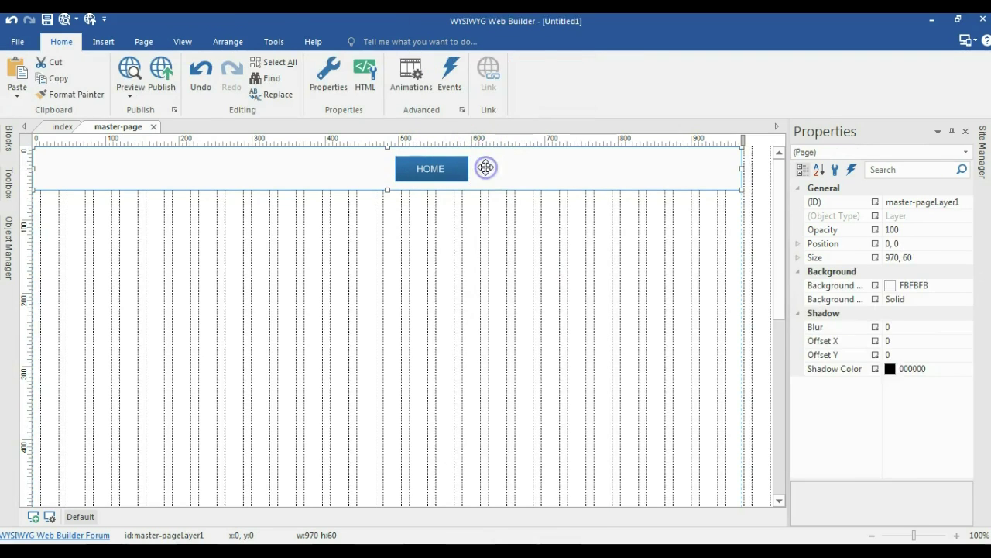
pyautogui.hotkey('ctrl', 'v')
pyautogui.click(498, 240)
pyautogui.moveTo(515, 169); pyautogui.dragTo(505, 158)
# Step: Paste two more copies of the HOME button in the header, placing them at about 723, 13 and 842, 13
pyautogui.click(566, 170)
pyautogui.hotkey('ctrl', 'v')
pyautogui.moveTo(577, 186); pyautogui.dragTo(598, 169)
pyautogui.click(645, 161)
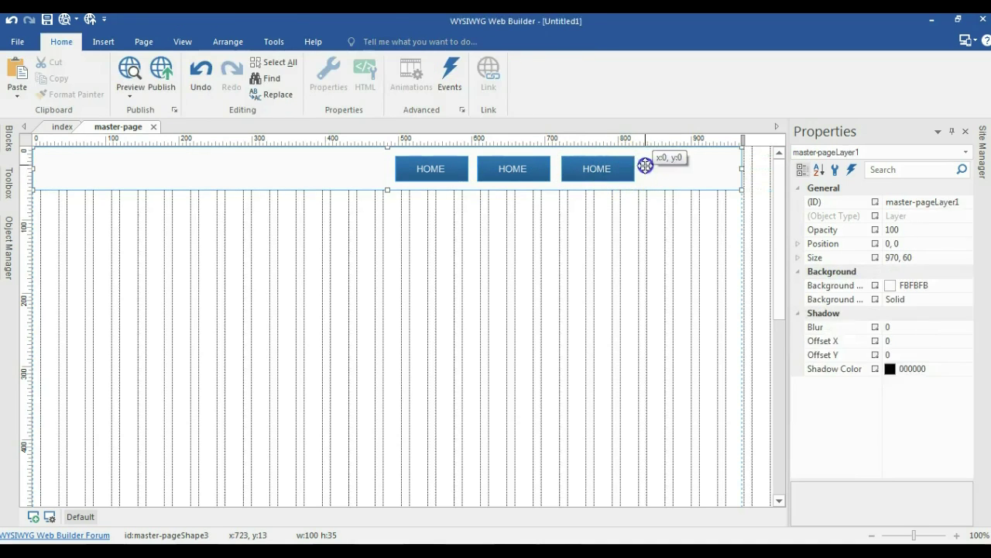
pyautogui.hotkey('ctrl', 'v')
pyautogui.moveTo(663, 176); pyautogui.dragTo(671, 172)
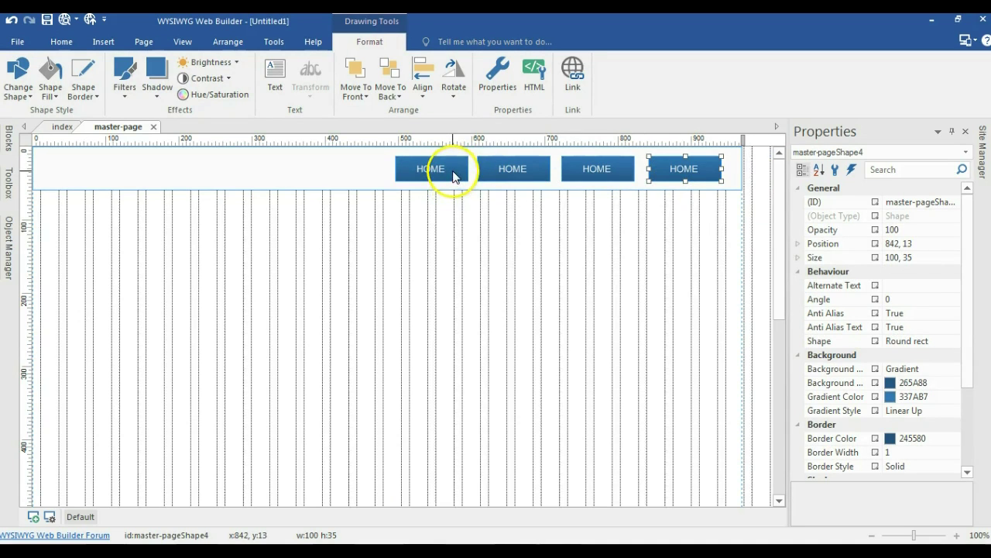
# Step: Shift all four header buttons slightly right so the first sits at 504, 13, and distribute them horizontally
pyautogui.keyDown('shift'); pyautogui.click(499, 178); pyautogui.keyUp('shift')
pyautogui.keyDown('shift'); pyautogui.click(597, 174); pyautogui.keyUp('shift')
pyautogui.keyDown('shift'); pyautogui.click(697, 178); pyautogui.keyUp('shift')
pyautogui.moveTo(591, 168); pyautogui.dragTo(597, 168)
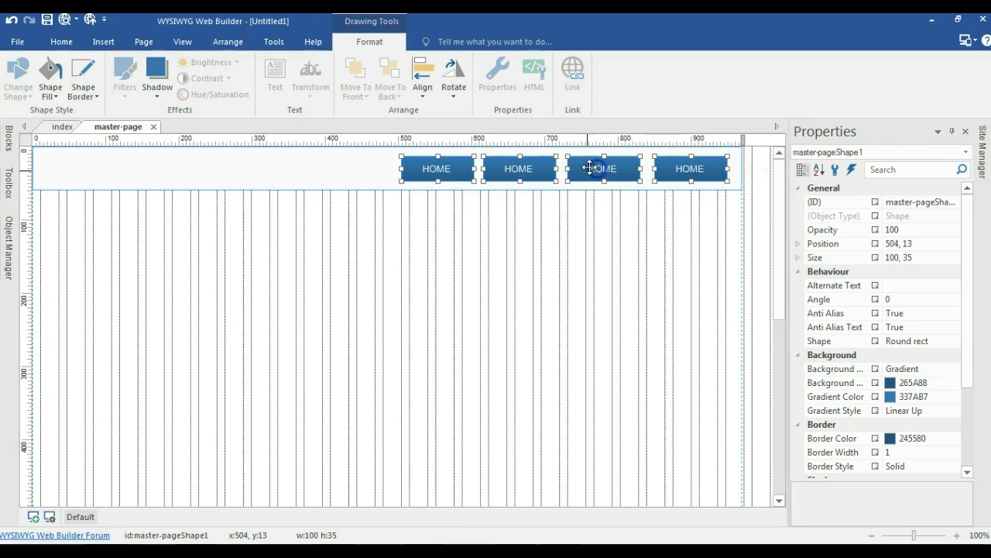
pyautogui.click(233, 43)
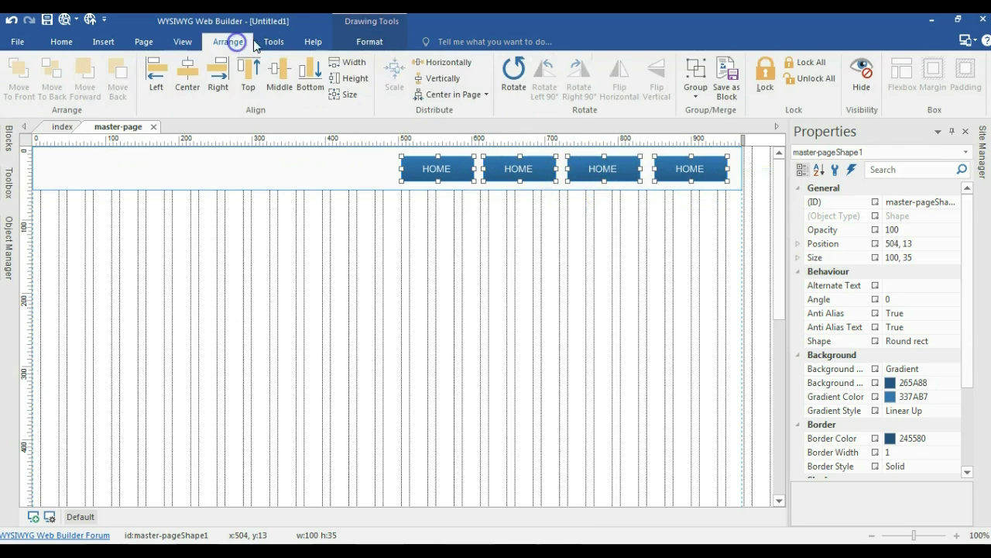
pyautogui.click(443, 68)
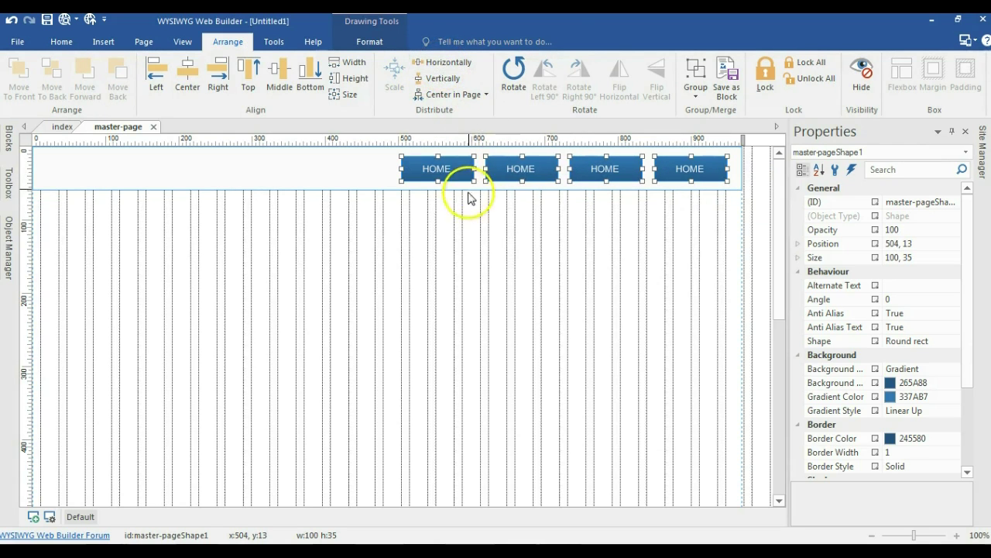
pyautogui.click(506, 246)
# Step: Set the second header button's text to SERVICES
pyautogui.click(524, 169)
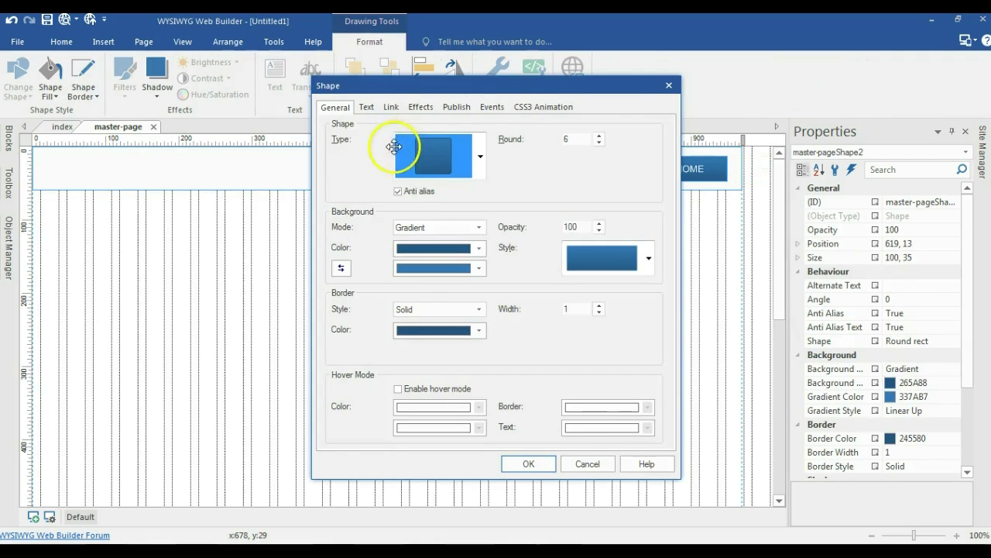
pyautogui.click(366, 107)
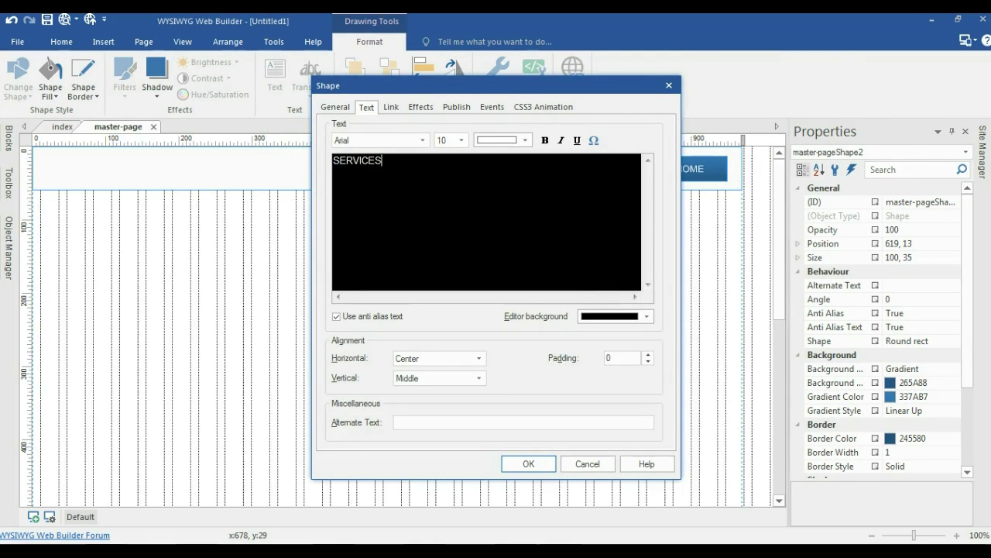
pyautogui.click(528, 463)
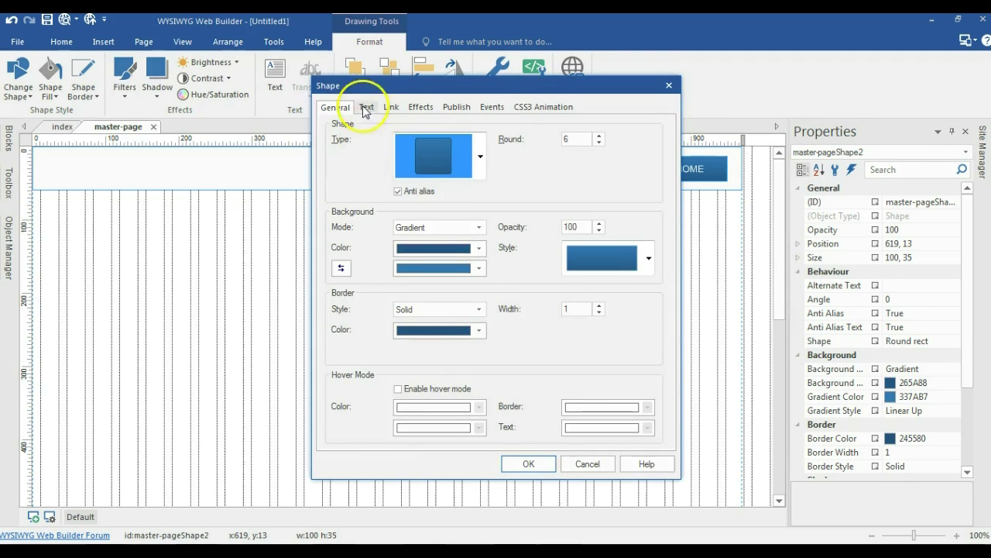
# Step: Set the second header button's text to ABOUT
pyautogui.hotkey('ctrl', 'Tab')
pyautogui.moveTo(400, 159); pyautogui.dragTo(296, 141)
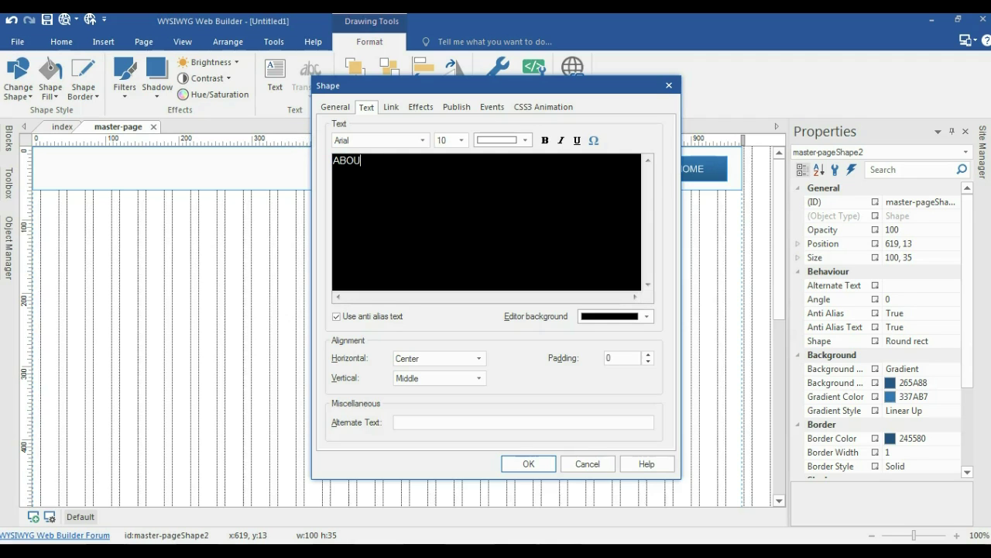
pyautogui.click(528, 463)
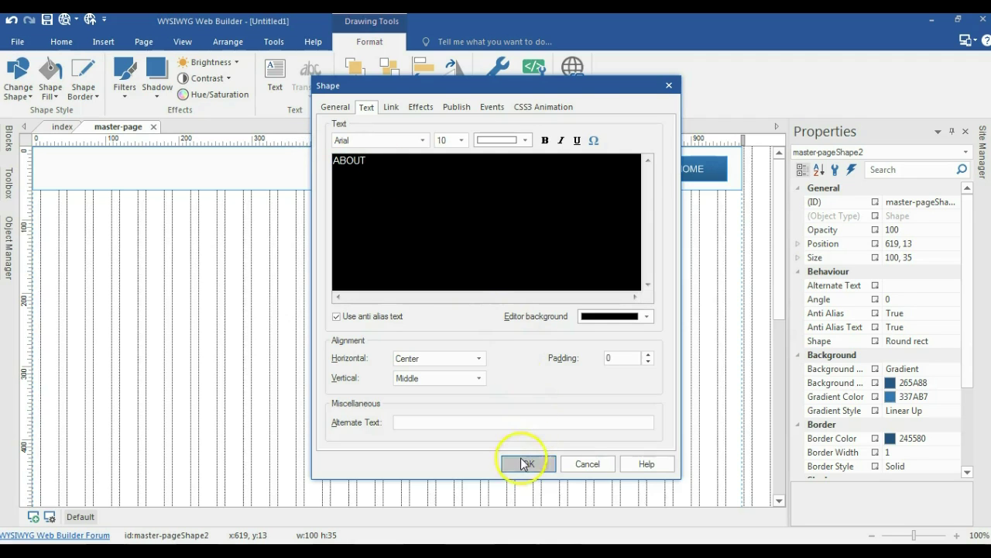
# Step: Set the third header button's text to SERVICES
pyautogui.click(610, 167)
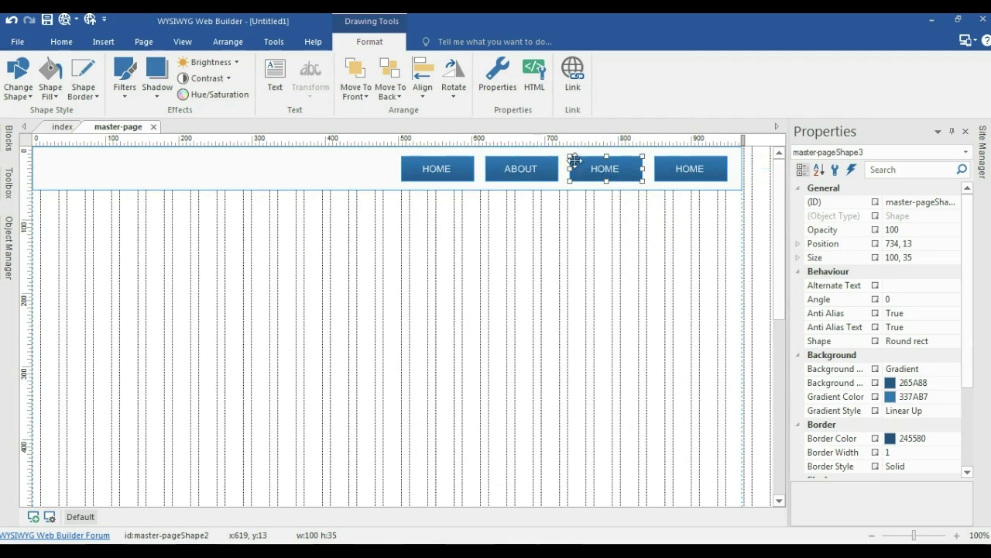
pyautogui.press('Return')
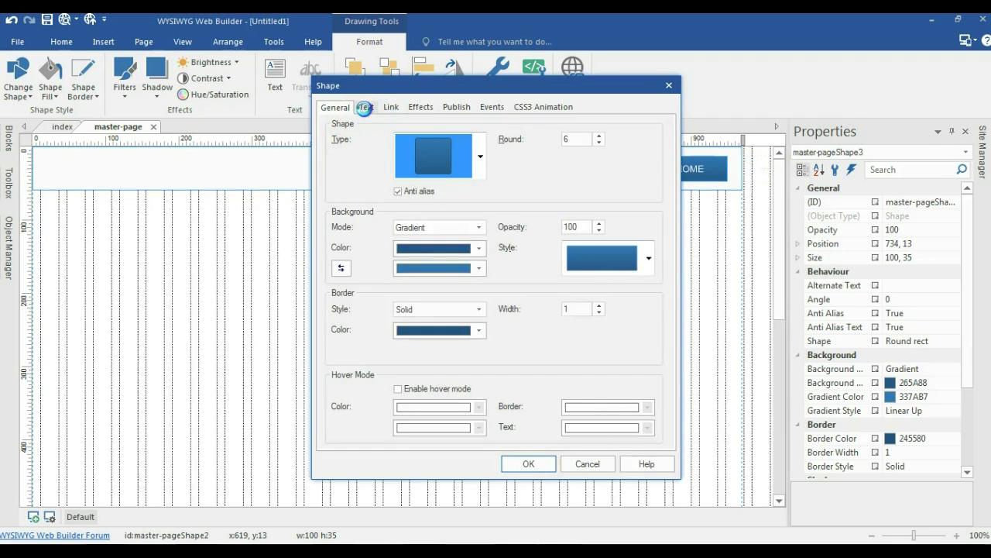
pyautogui.click(364, 108)
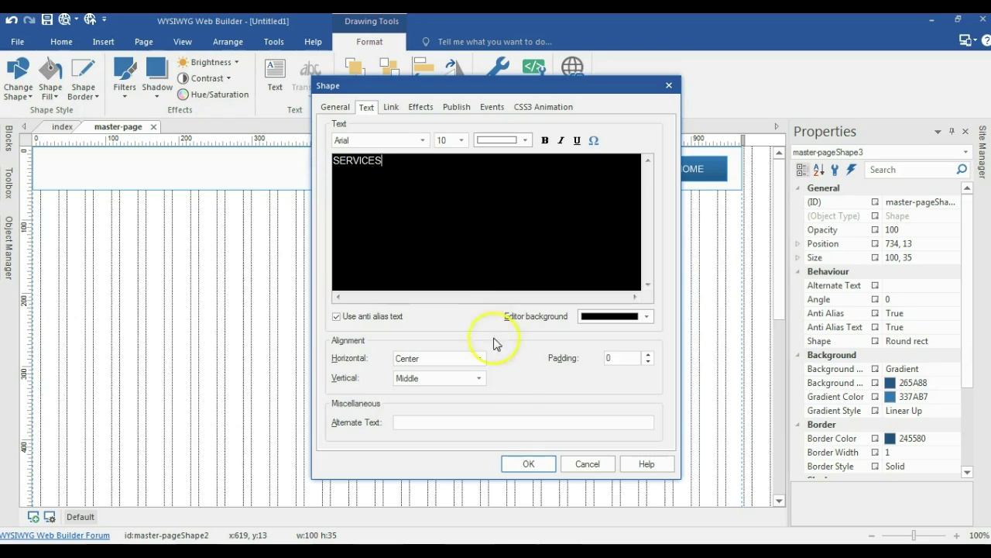
pyautogui.click(529, 463)
# Step: Set the fourth header button's text to CONTACT
pyautogui.click(690, 162)
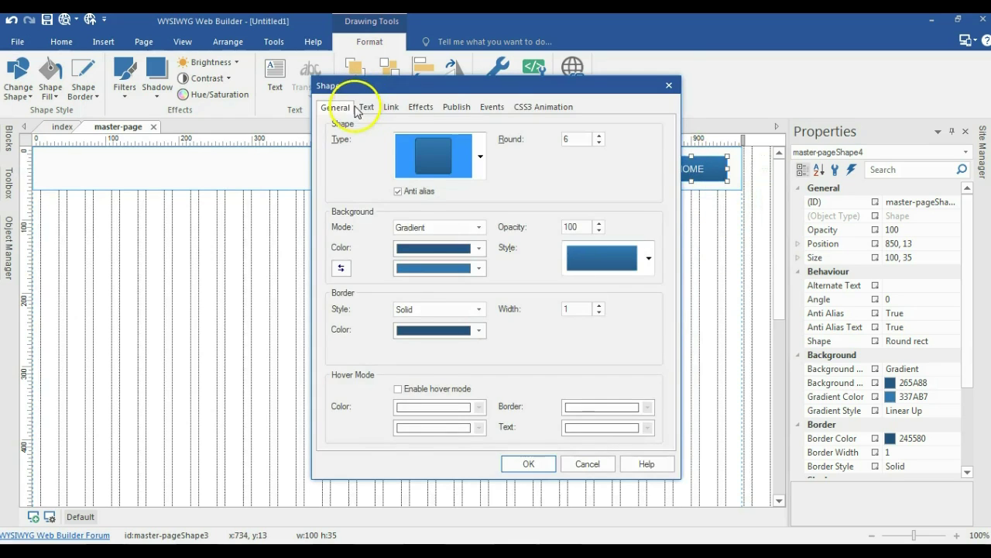
pyautogui.click(366, 107)
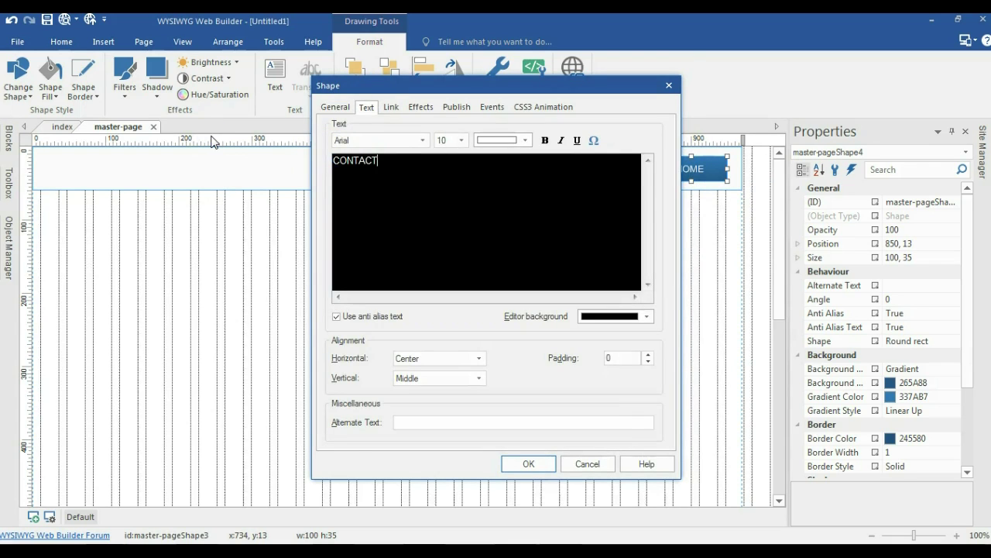
pyautogui.click(518, 465)
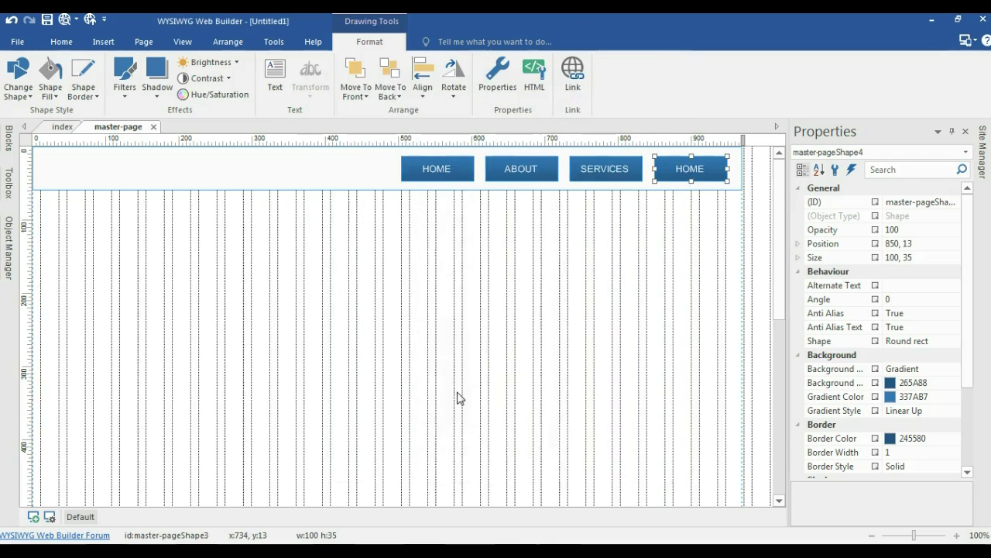
# Step: Insert a Material Icon of about 67 by 75 px on the empty page area below the header
pyautogui.click(424, 358)
pyautogui.moveTo(9, 183)
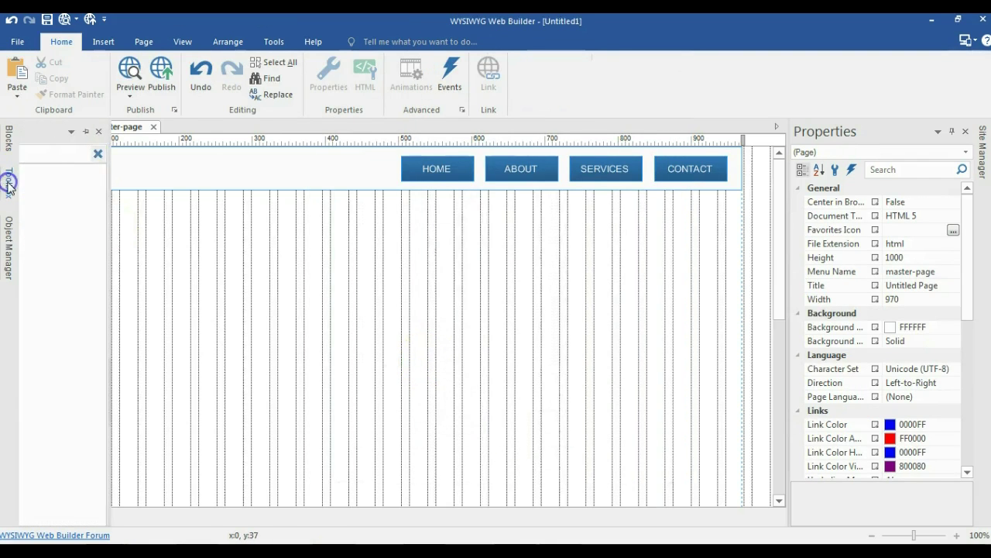
pyautogui.click(63, 152)
pyautogui.write('MA')
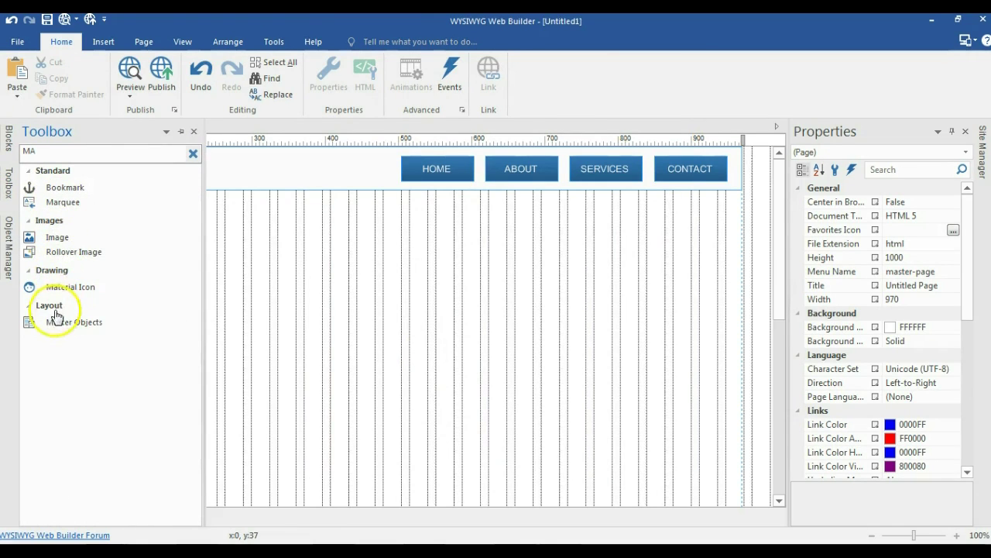
pyautogui.moveTo(230, 243); pyautogui.dragTo(279, 297)
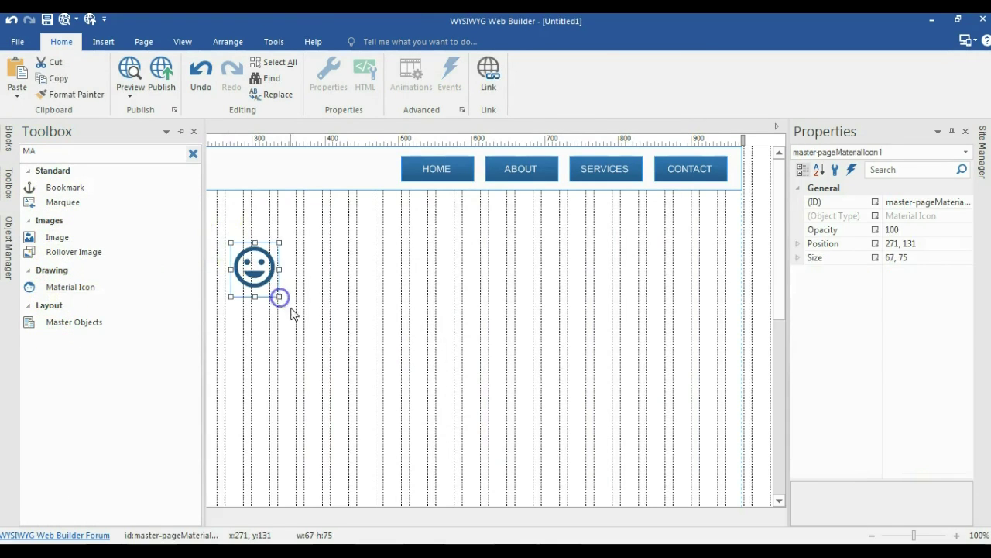
# Step: Resize the smiley icon to 40 by 40 and place it at the left end of the header layer
pyautogui.click(934, 258)
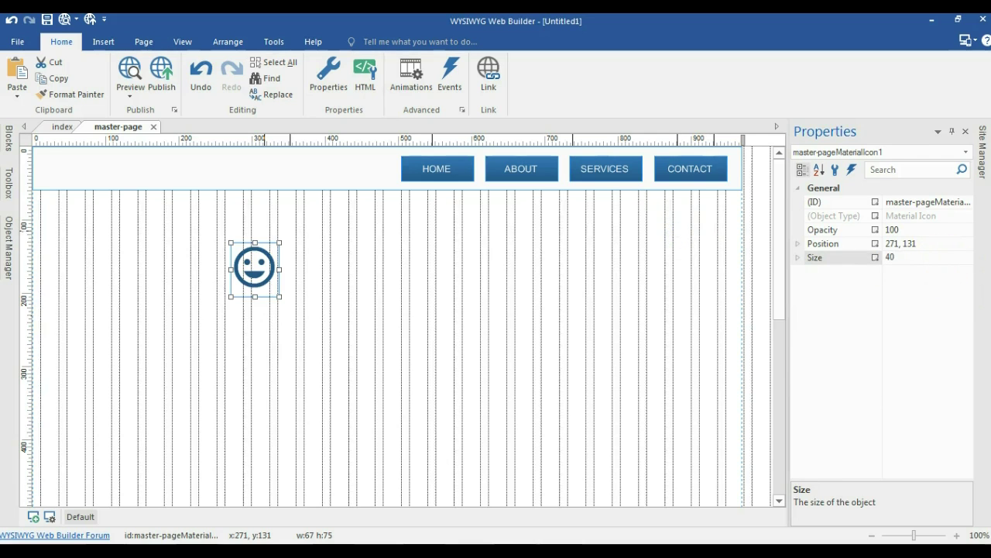
pyautogui.write('40,40')
pyautogui.press('Return')
pyautogui.click(418, 356)
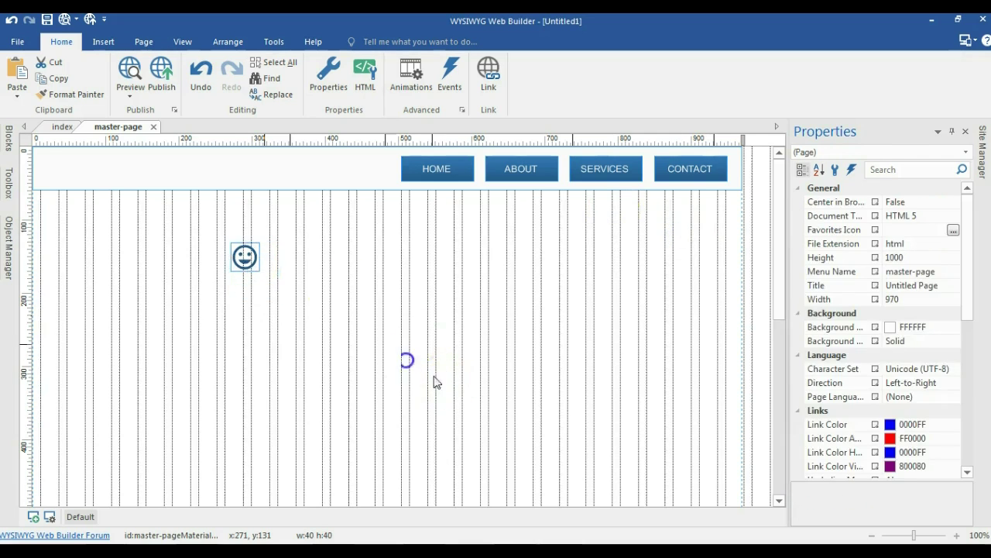
pyautogui.moveTo(237, 256); pyautogui.dragTo(56, 179)
pyautogui.click(108, 248)
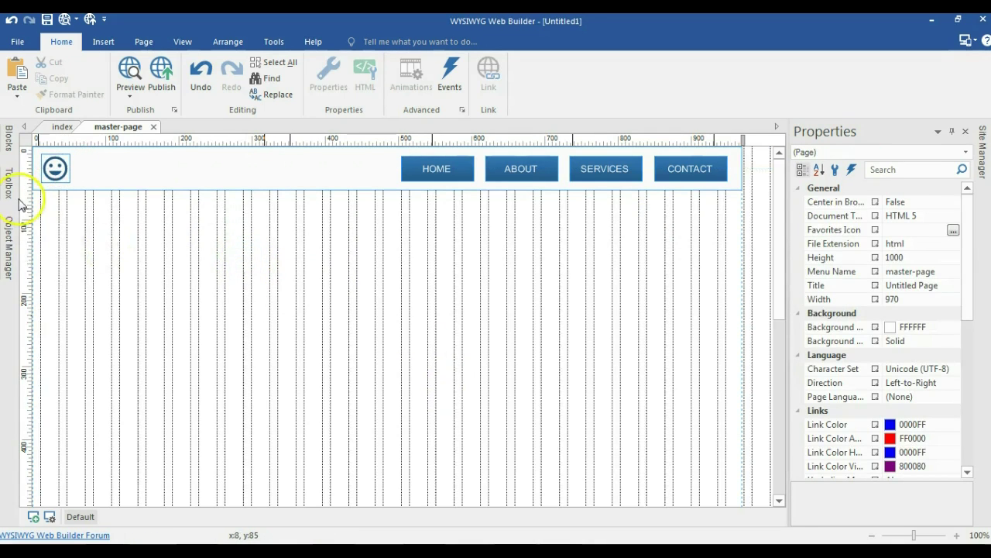
# Step: Insert a Content Place Holder on the page area below the header
pyautogui.click(14, 192)
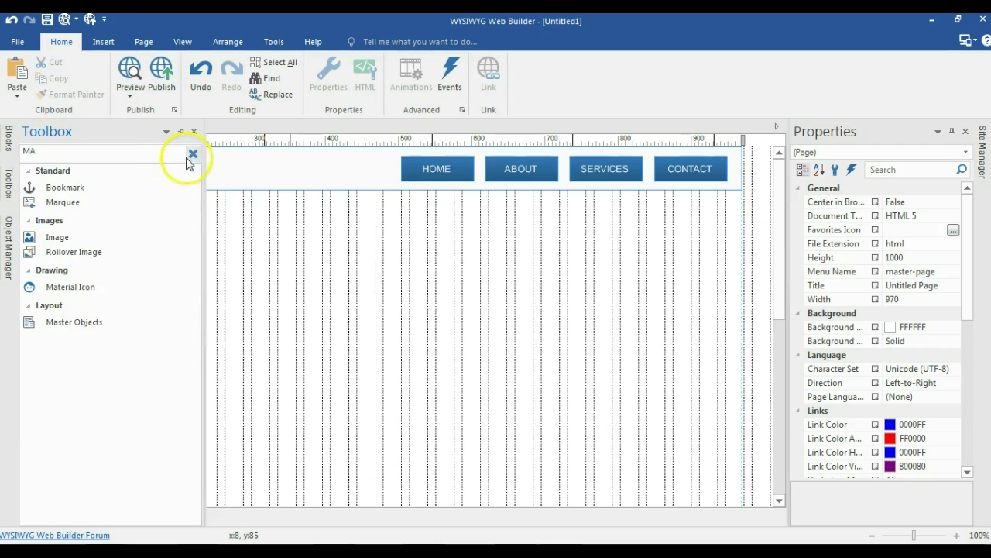
pyautogui.click(188, 157)
pyautogui.scroll(-5, 109, 267)
pyautogui.scroll(-7, 108, 270)
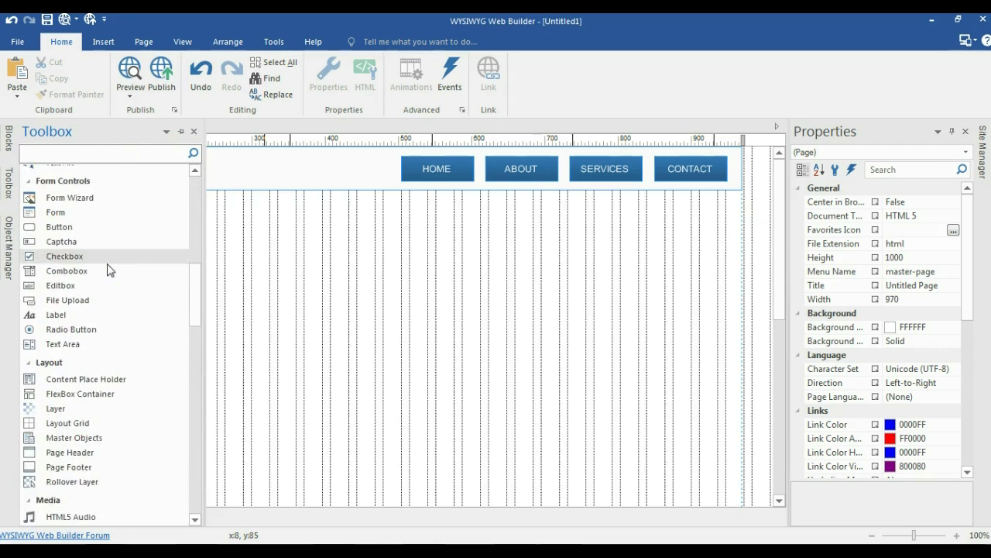
pyautogui.scroll(-2, 108, 269)
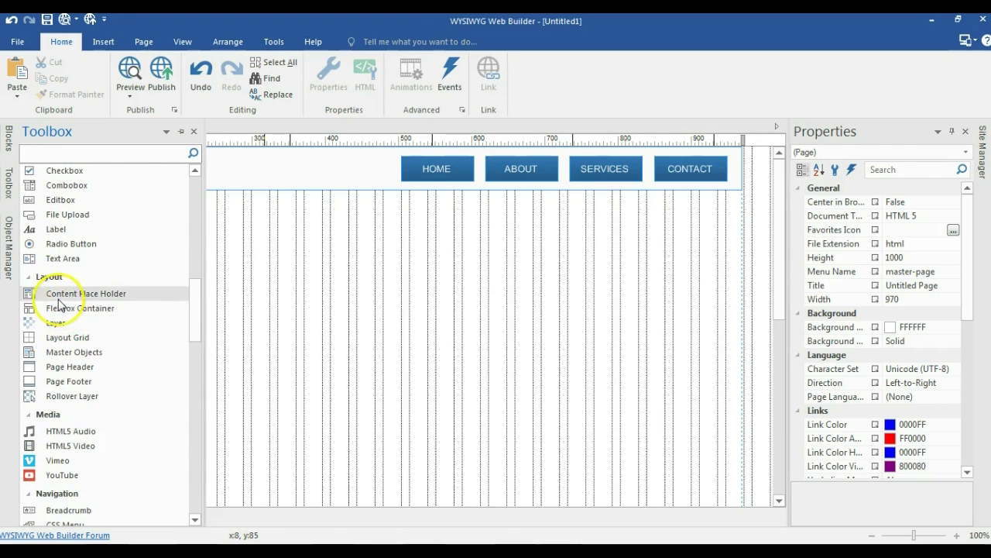
pyautogui.scroll(-1, 59, 303)
pyautogui.click(61, 286)
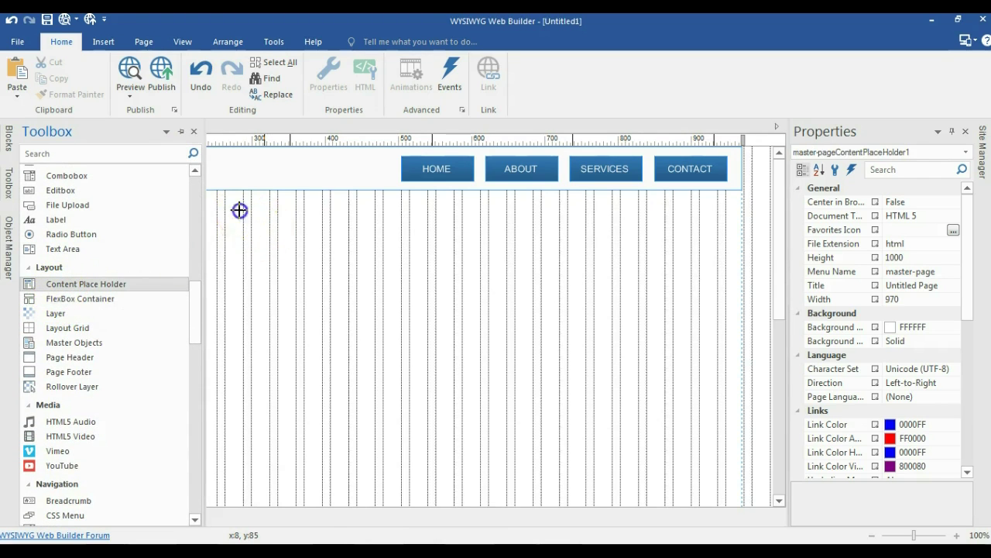
pyautogui.moveTo(239, 211); pyautogui.dragTo(454, 357)
# Step: Fit the content placeholder directly under the header, spanning the full page width and reaching down to about y 389
pyautogui.moveTo(398, 303)
pyautogui.mouseDown()
pyautogui.moveTo(314, 303)
pyautogui.moveTo(199, 250)
pyautogui.mouseUp()
pyautogui.click(334, 261)
pyautogui.click(230, 258)
pyautogui.click(129, 326)
pyautogui.moveTo(132, 342); pyautogui.dragTo(153, 431)
pyautogui.moveTo(230, 309); pyautogui.dragTo(740, 278)
# Step: Duplicate the header layer with its contents and place the copy below the content placeholder
pyautogui.click(291, 173)
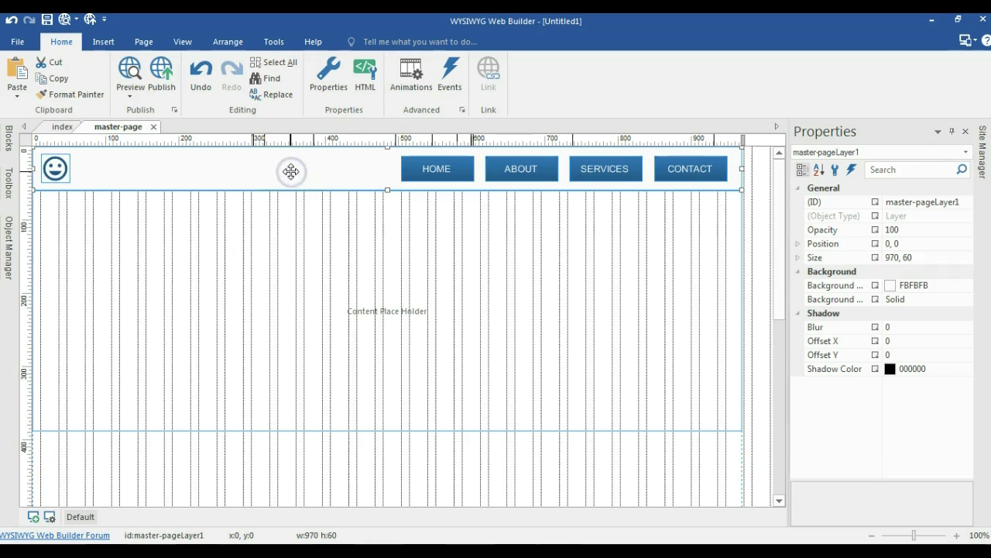
pyautogui.hotkey('ctrl', 'c')
pyautogui.scroll(-3, 233, 232)
pyautogui.click(190, 354)
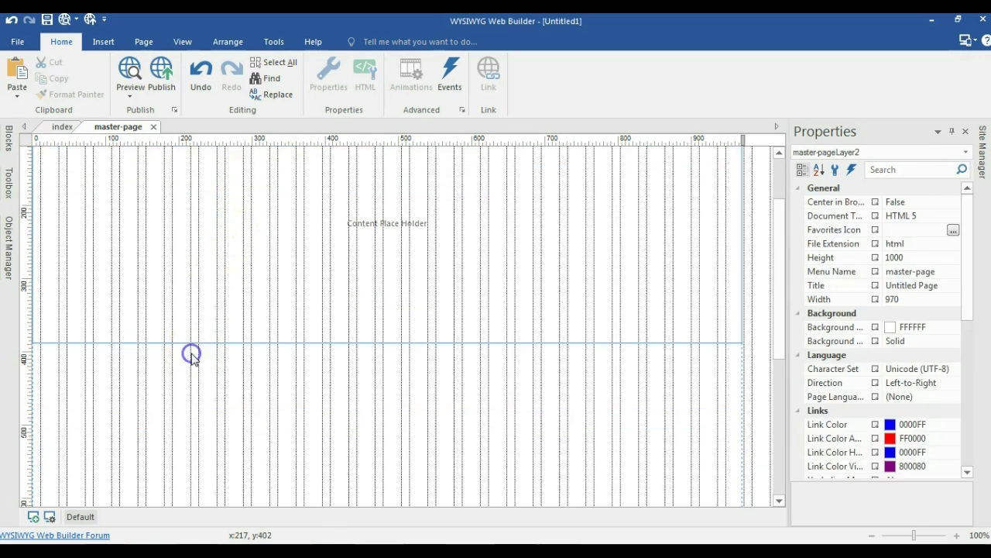
pyautogui.hotkey('ctrl', 'v')
pyautogui.click(410, 378)
# Step: Delete the HOME and ABOUT buttons from the copied layer and align the layer under the content placeholder at 0, 389
pyautogui.click(581, 375)
pyautogui.press('Delete')
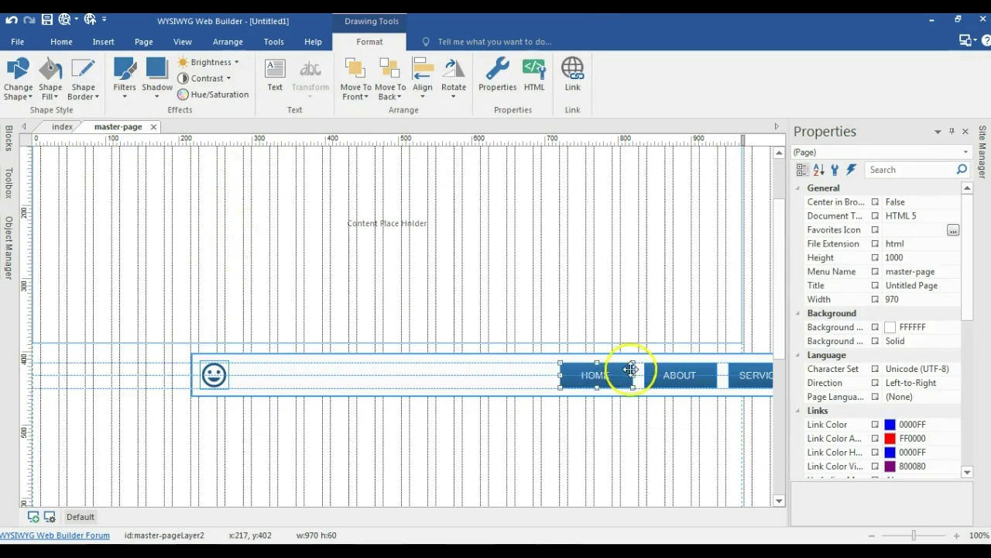
pyautogui.click(670, 384)
pyautogui.press('Delete')
pyautogui.moveTo(593, 369)
pyautogui.mouseDown()
pyautogui.moveTo(432, 348)
pyautogui.moveTo(414, 354)
pyautogui.moveTo(418, 363)
pyautogui.mouseUp()
# Step: Delete the SERVICES and CONTACT buttons and the smiley icon from the copied layer
pyautogui.click(587, 363)
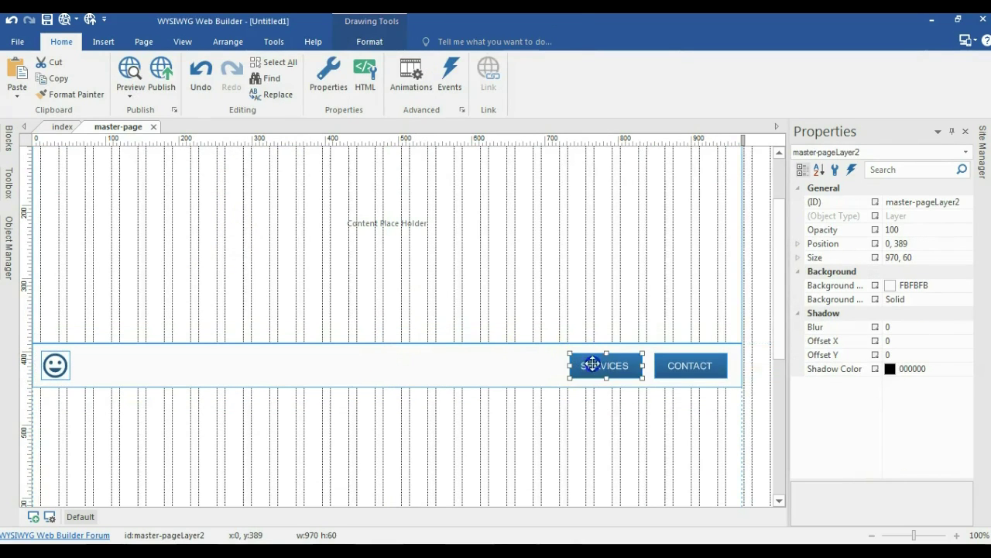
pyautogui.press('Delete')
pyautogui.click(689, 367)
pyautogui.press('Delete')
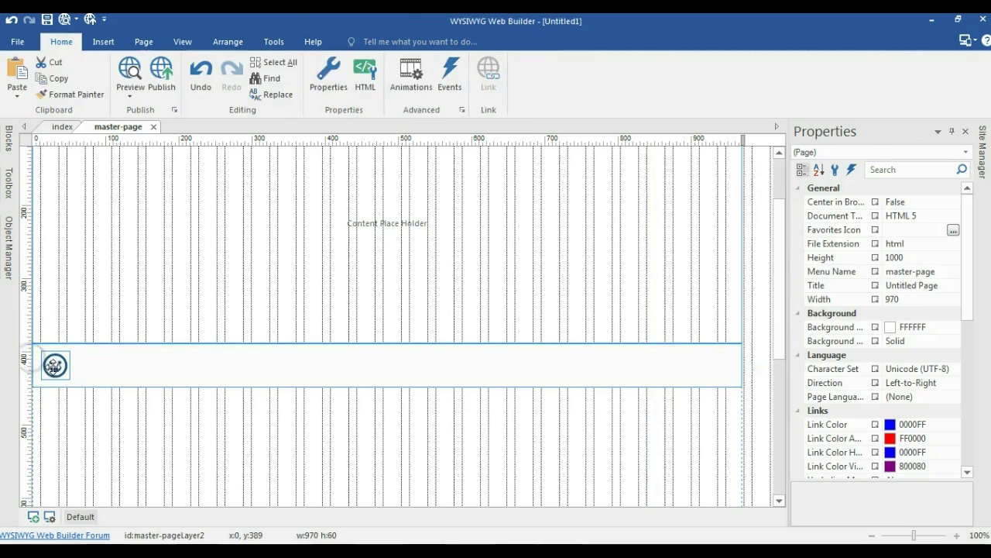
pyautogui.click(55, 364)
pyautogui.press('Delete')
# Step: Set the solid background of the emptied footer layer to the near-black colour 101010
pyautogui.click(150, 357)
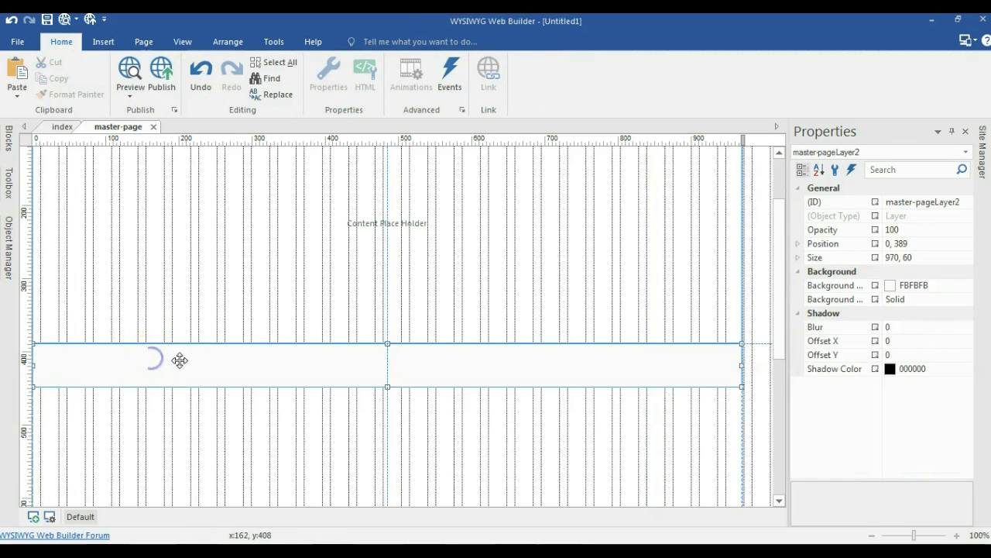
pyautogui.doubleClick(397, 171)
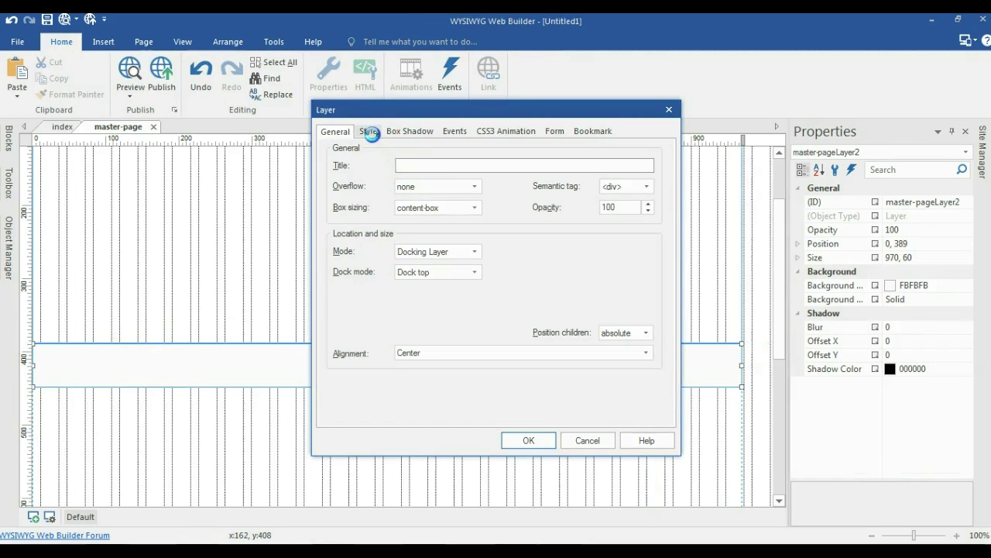
pyautogui.hotkey('ctrl', 'Tab')
pyautogui.click(420, 226)
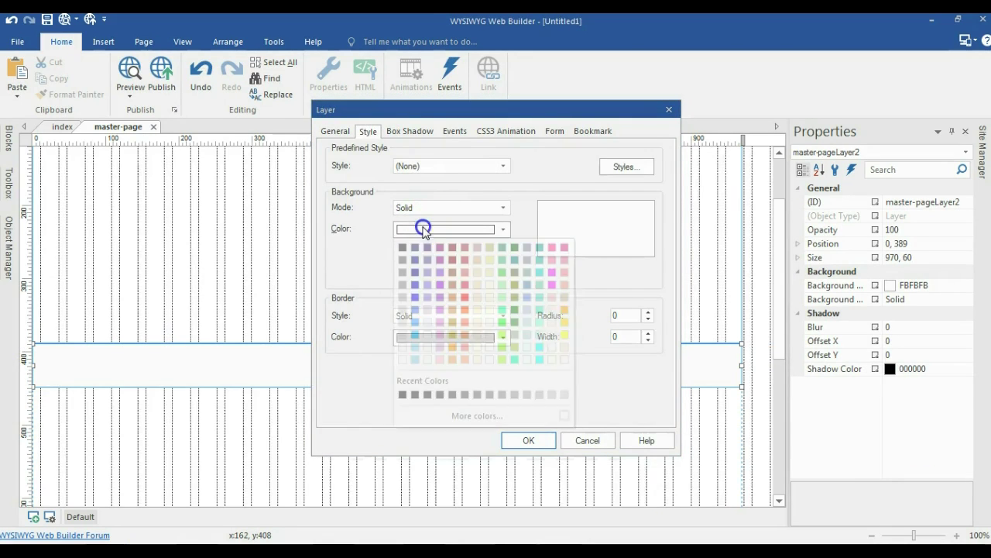
pyautogui.click(415, 395)
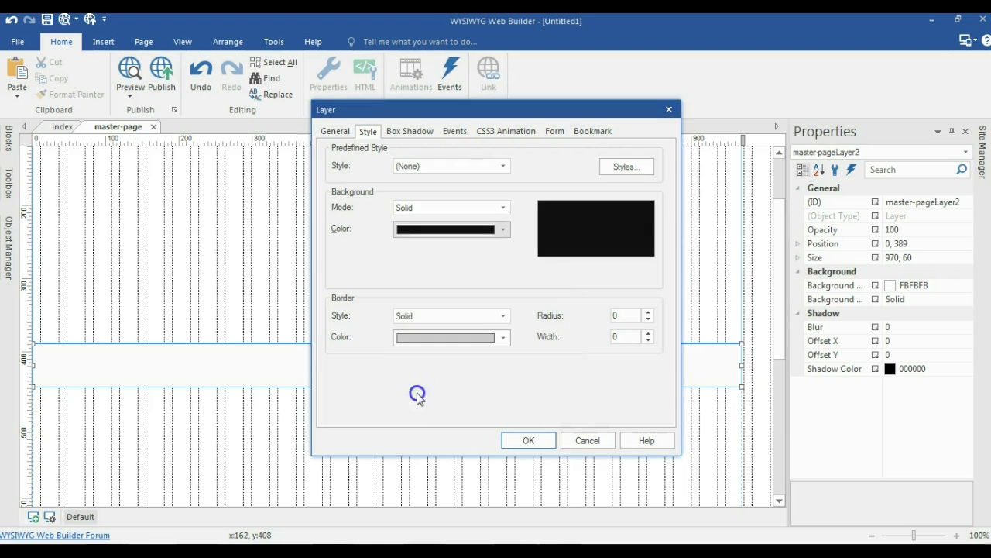
pyautogui.click(529, 440)
pyautogui.click(500, 448)
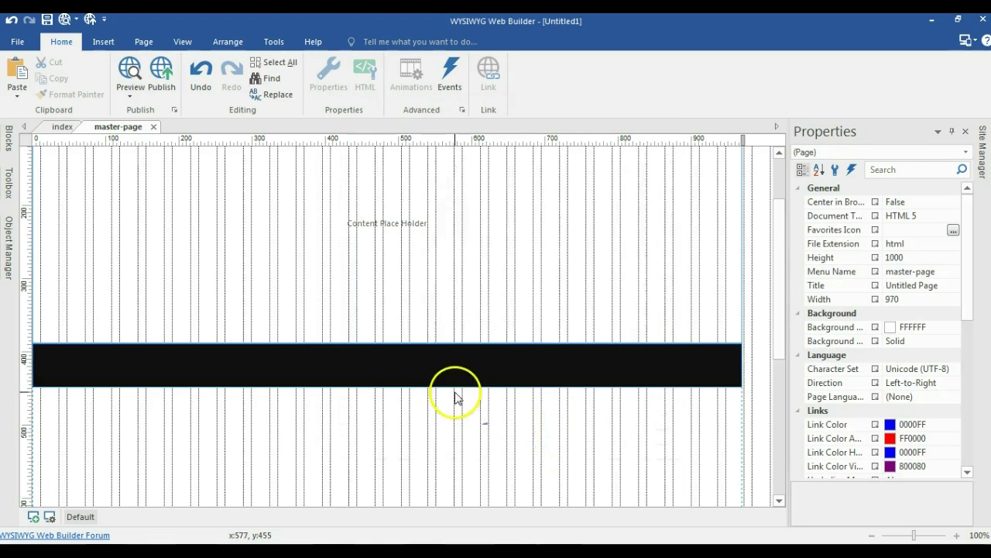
# Step: Change the black footer layer's mode from docking to (Default) and enable relative horizontal sizing
pyautogui.click(442, 355)
pyautogui.doubleClick(454, 345)
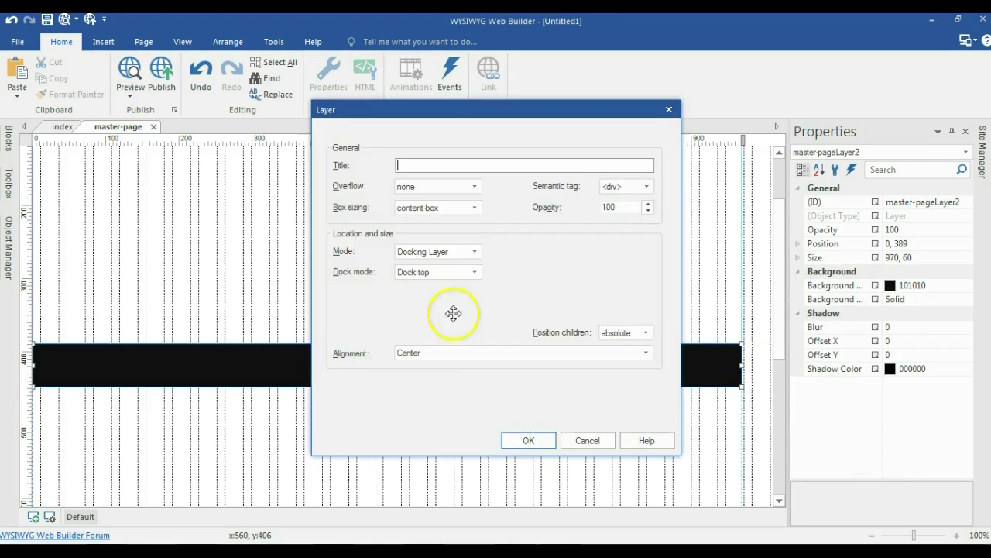
pyautogui.click(436, 252)
pyautogui.click(414, 268)
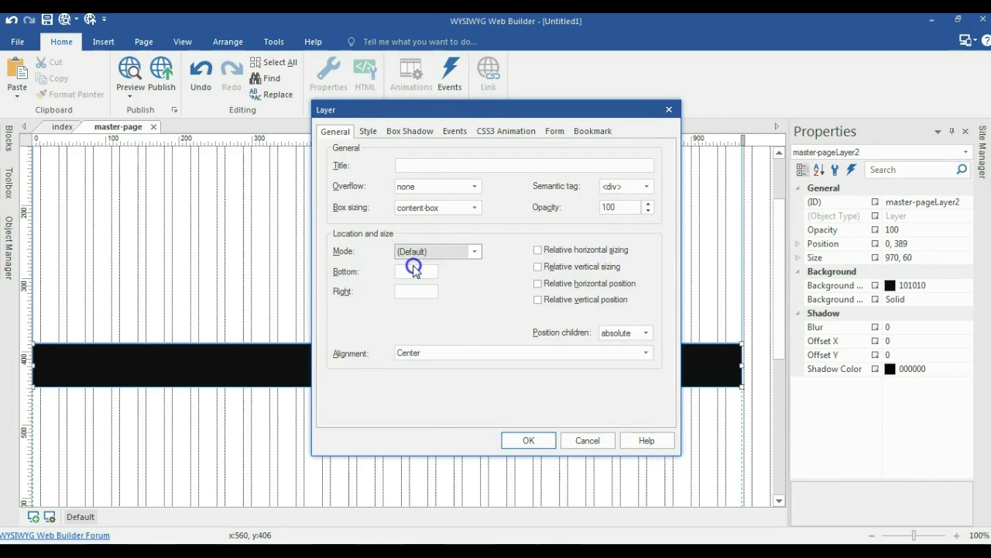
pyautogui.click(552, 251)
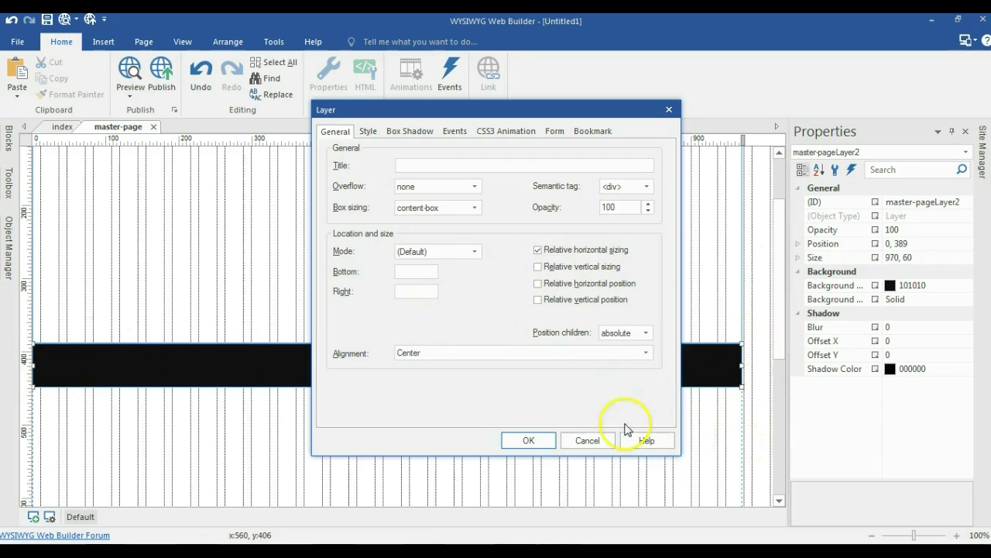
pyautogui.click(527, 440)
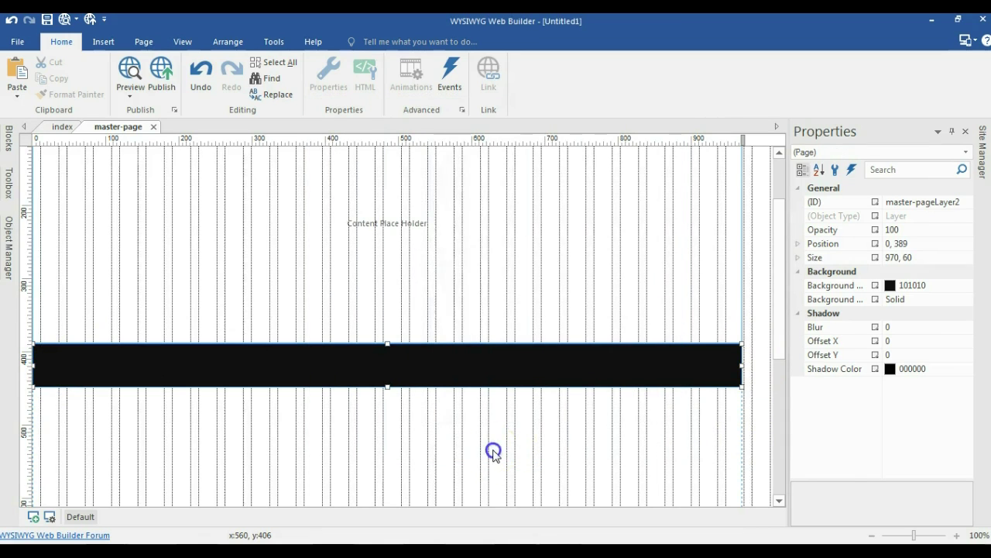
# Step: Add a text object about 192 px wide in the middle of the black footer, reading COPYRIGHT INFORMATION
pyautogui.click(8, 184)
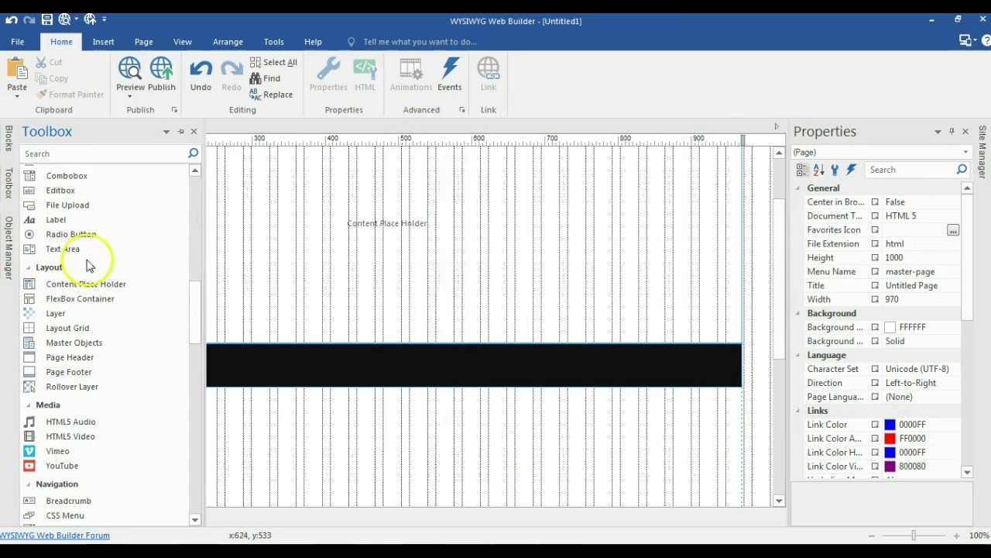
pyautogui.click(192, 209)
pyautogui.click(194, 197)
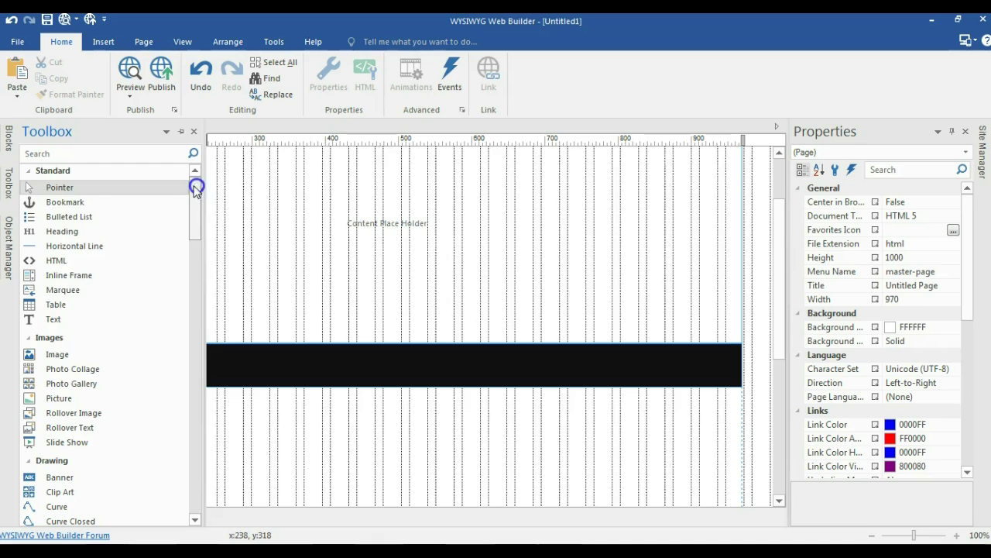
pyautogui.click(53, 319)
pyautogui.moveTo(316, 358); pyautogui.dragTo(457, 371)
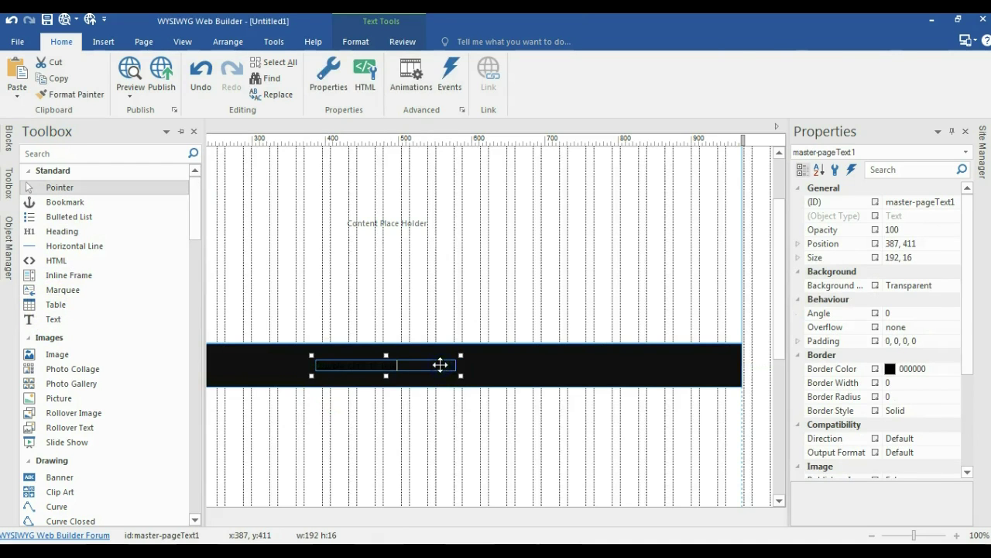
pyautogui.doubleClick(440, 364)
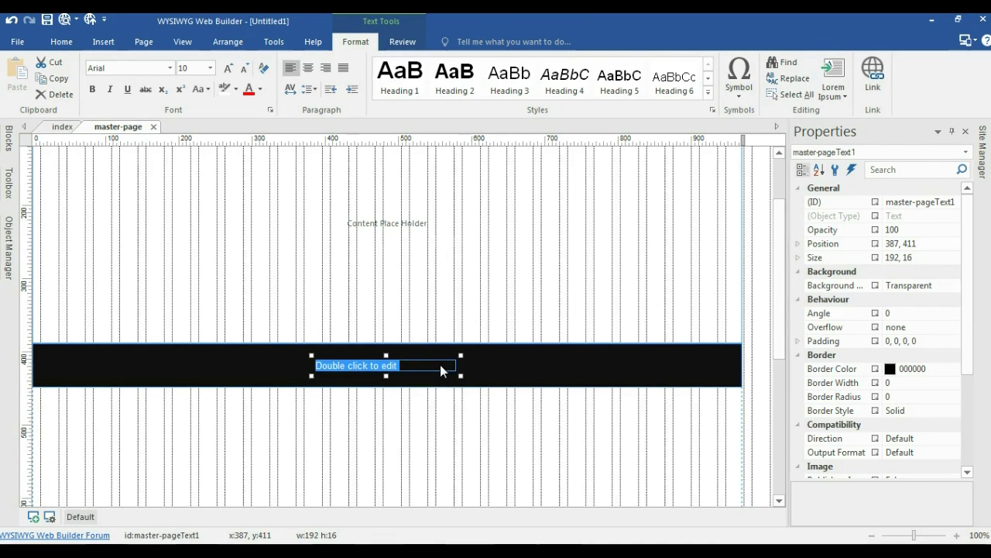
pyautogui.write('Footer')
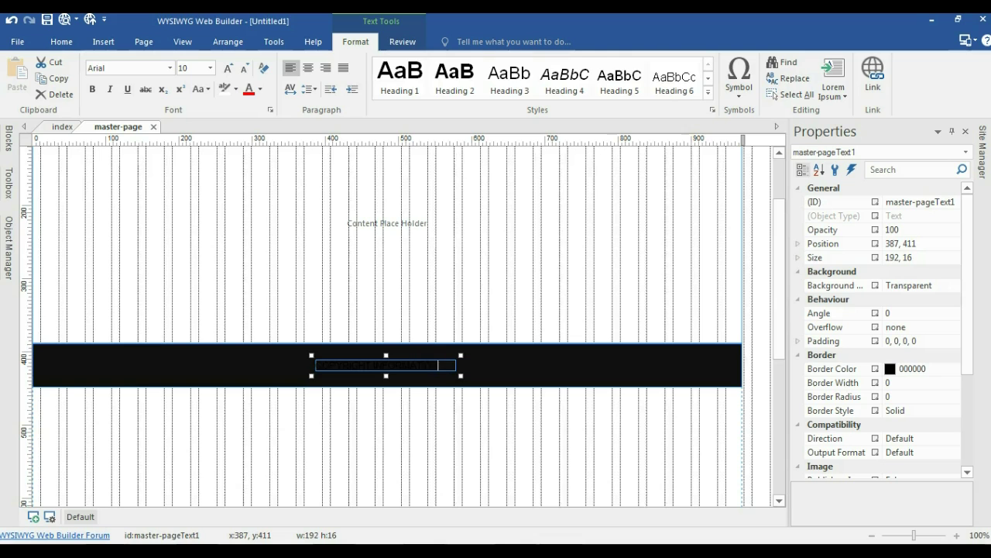
# Step: Colour the footer's copyright text white and centre-align it within its text object
pyautogui.hotkey('ctrl', 'a')
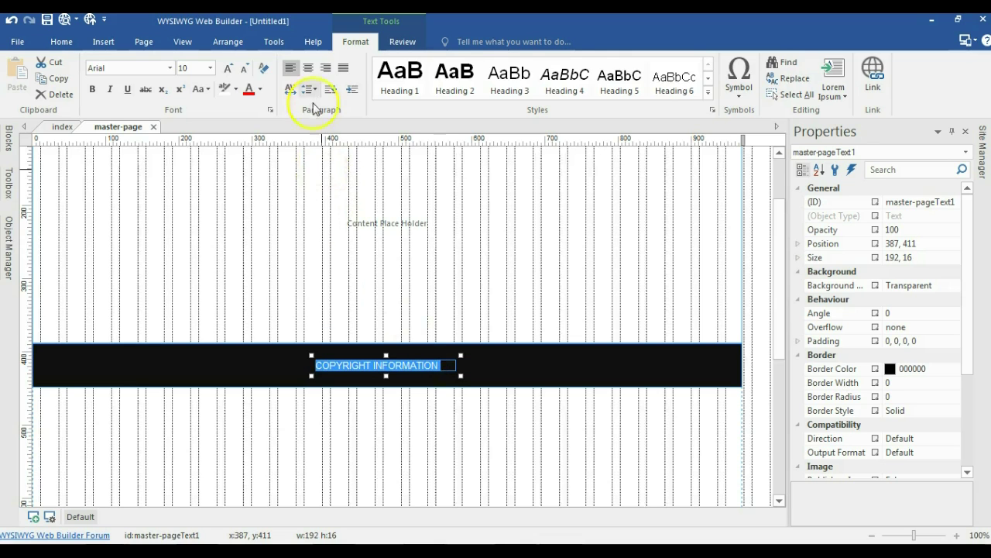
pyautogui.click(256, 93)
pyautogui.click(250, 227)
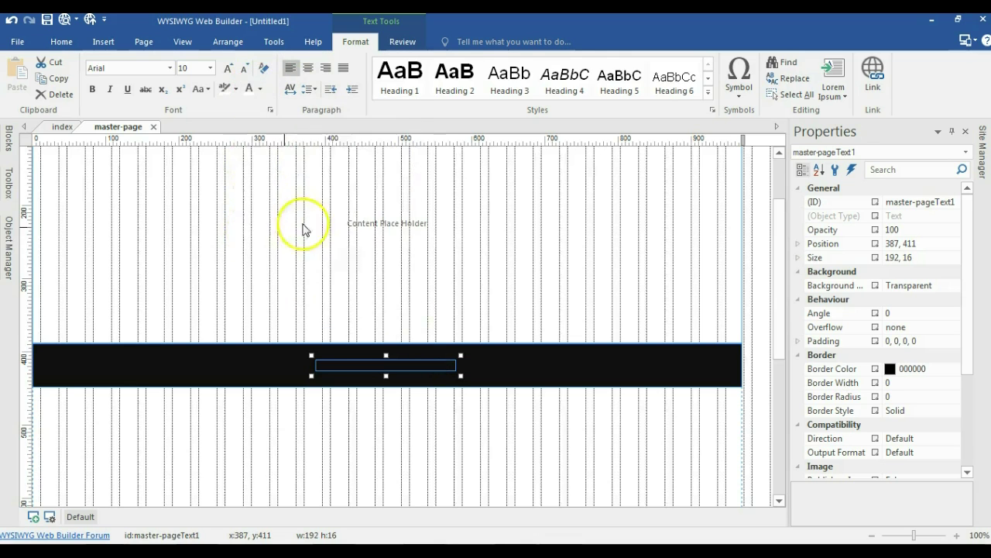
pyautogui.click(307, 68)
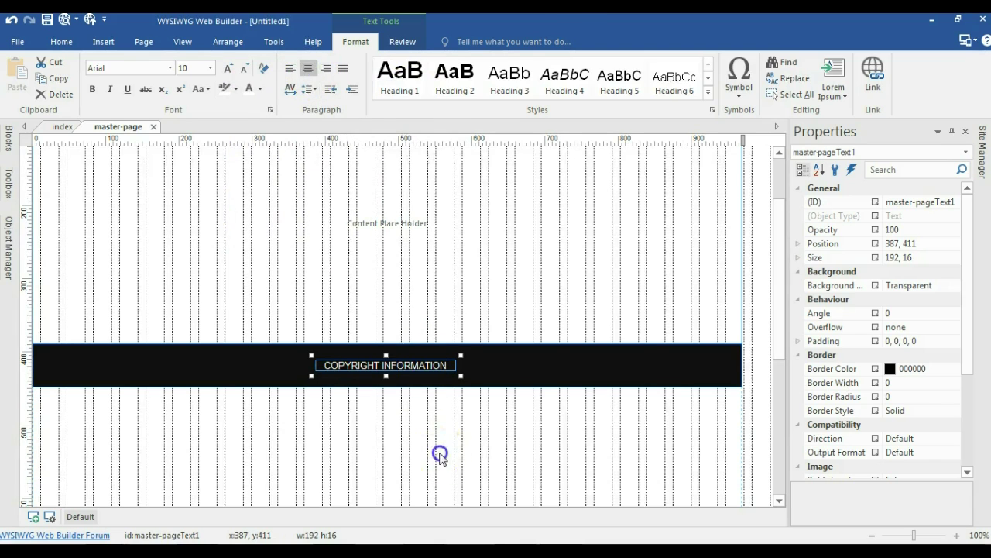
pyautogui.click(438, 454)
# Step: Centre the copyright text object horizontally in the page
pyautogui.click(415, 364)
pyautogui.rightClick(415, 364)
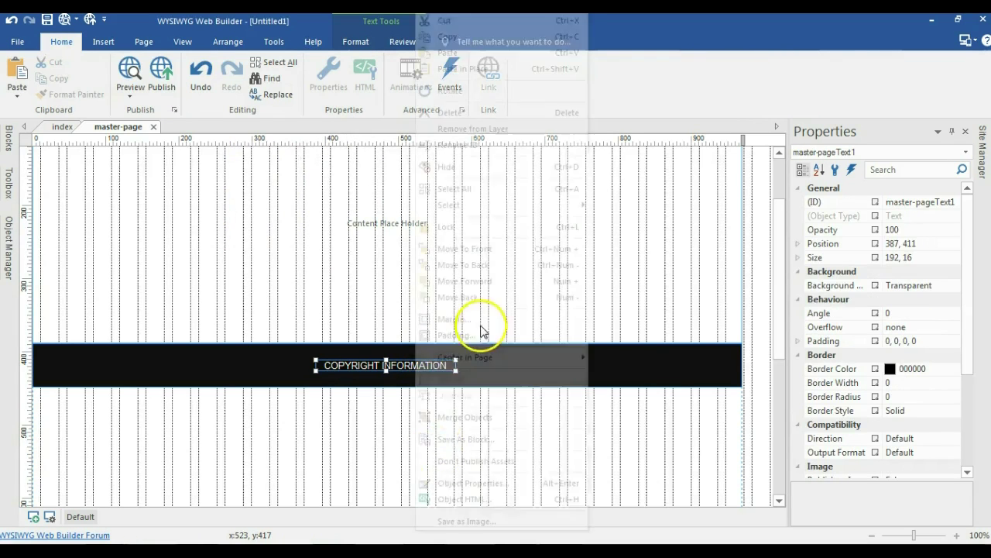
pyautogui.moveTo(523, 358)
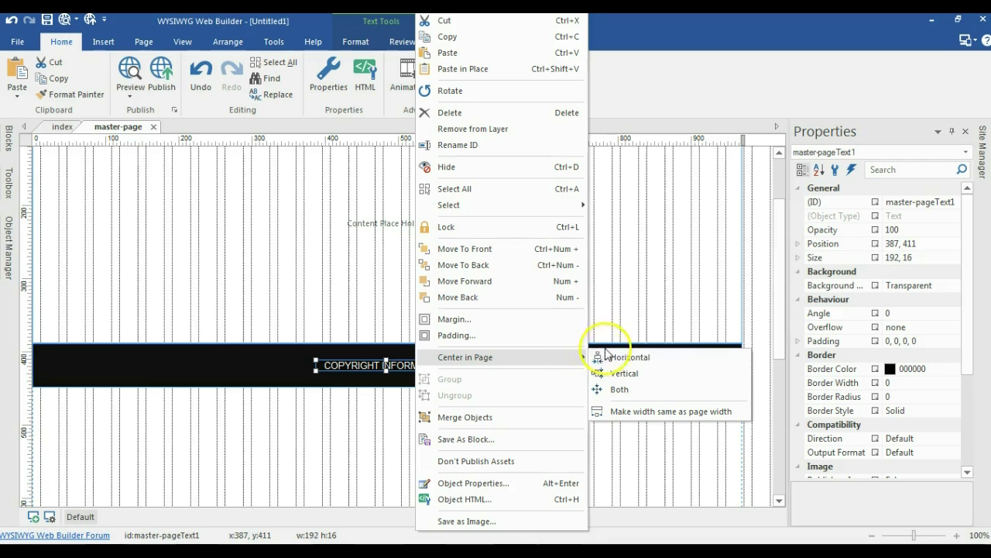
pyautogui.click(620, 359)
pyautogui.click(494, 414)
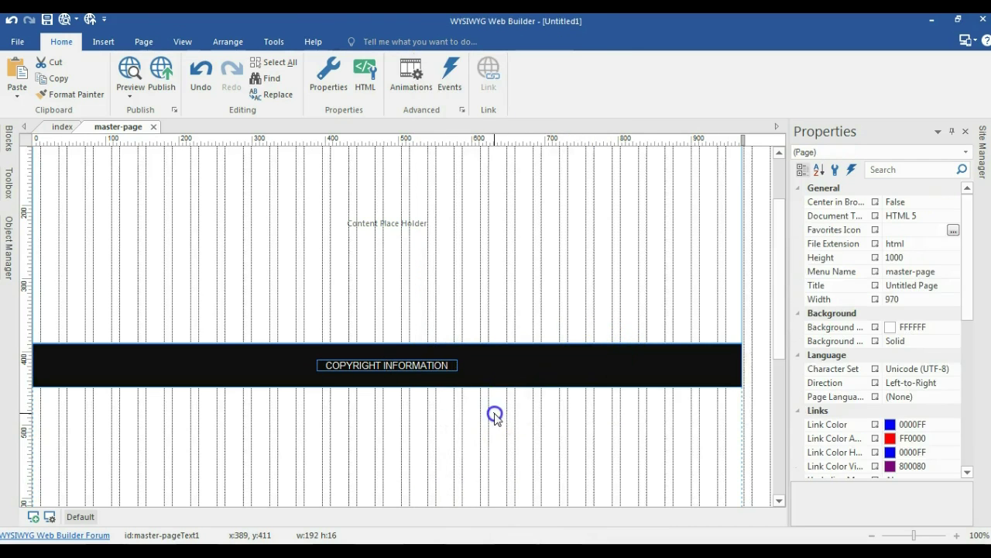
# Step: Switch from the master page to the empty index page
pyautogui.scroll(2, 411, 461)
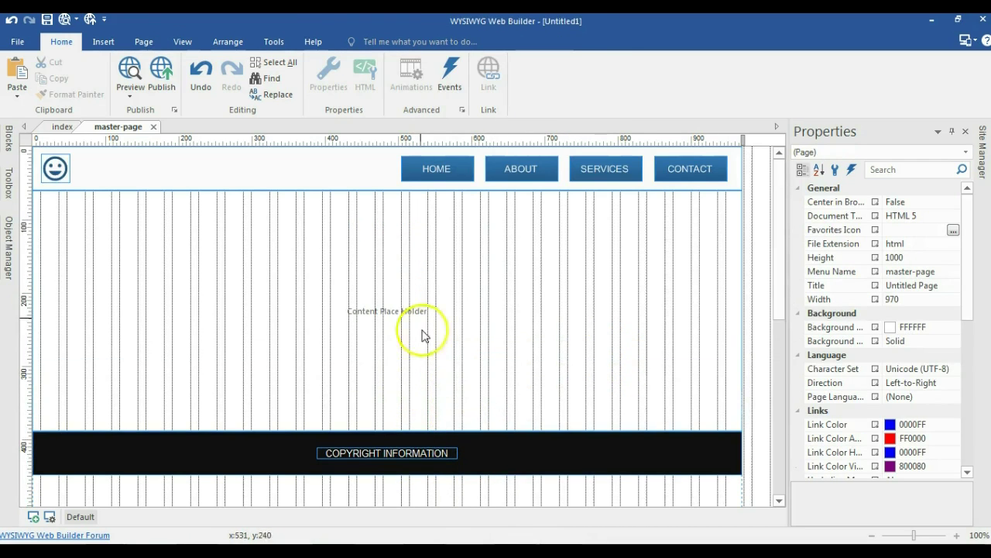
pyautogui.click(64, 128)
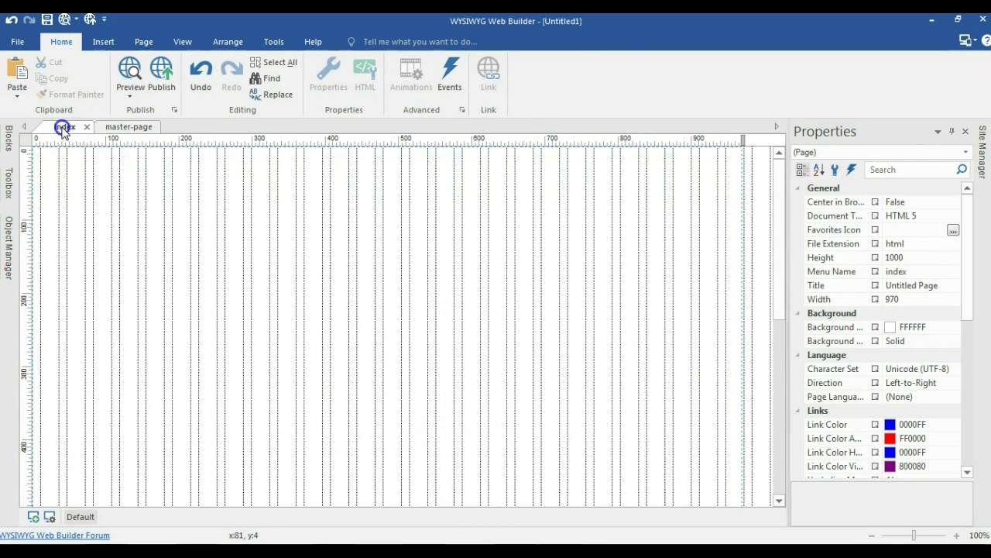
pyautogui.click(116, 193)
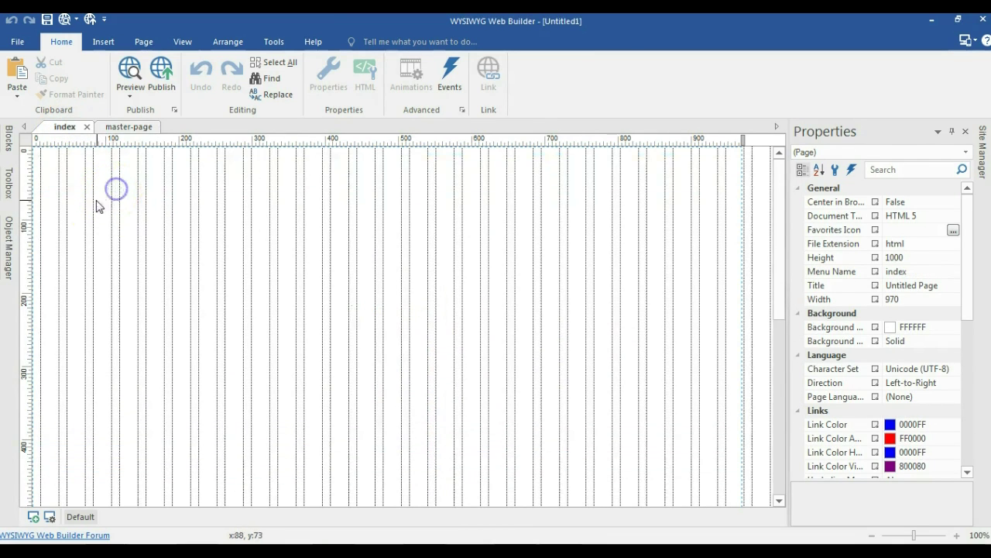
# Step: Insert the ready-made carousel block with the person icon and hand-held phone photo onto the index page
pyautogui.click(8, 138)
pyautogui.scroll(-15, 150, 250)
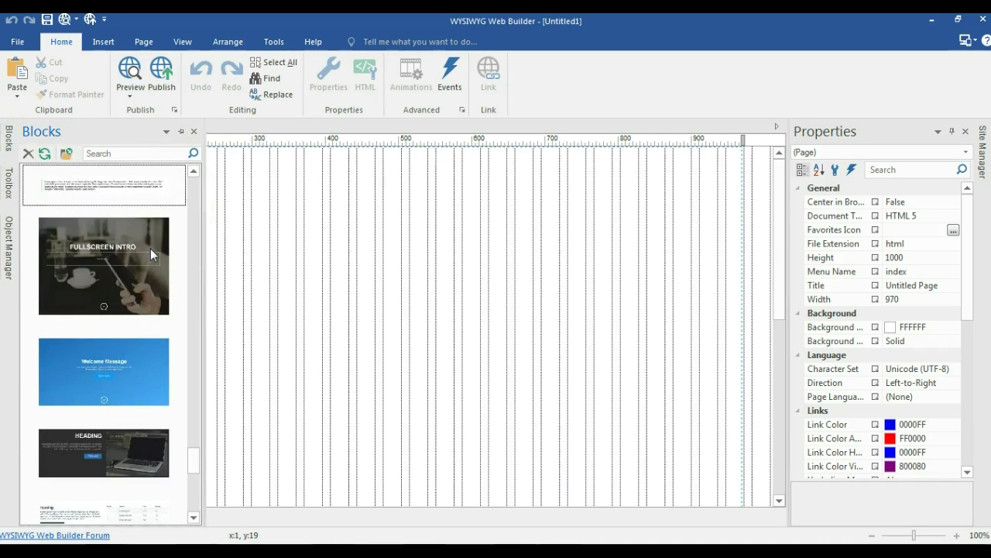
pyautogui.scroll(-5, 134, 262)
pyautogui.scroll(-1, 133, 262)
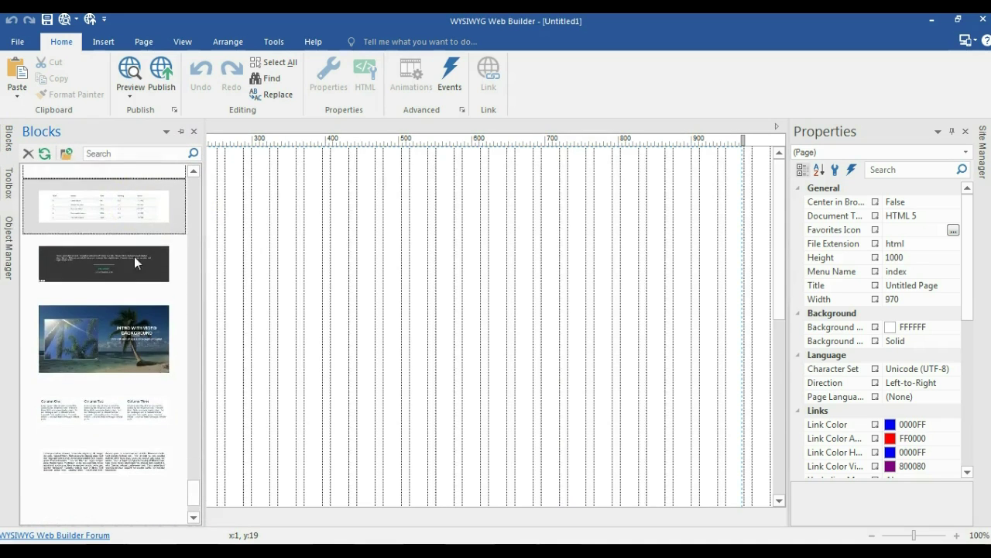
pyautogui.scroll(4, 134, 262)
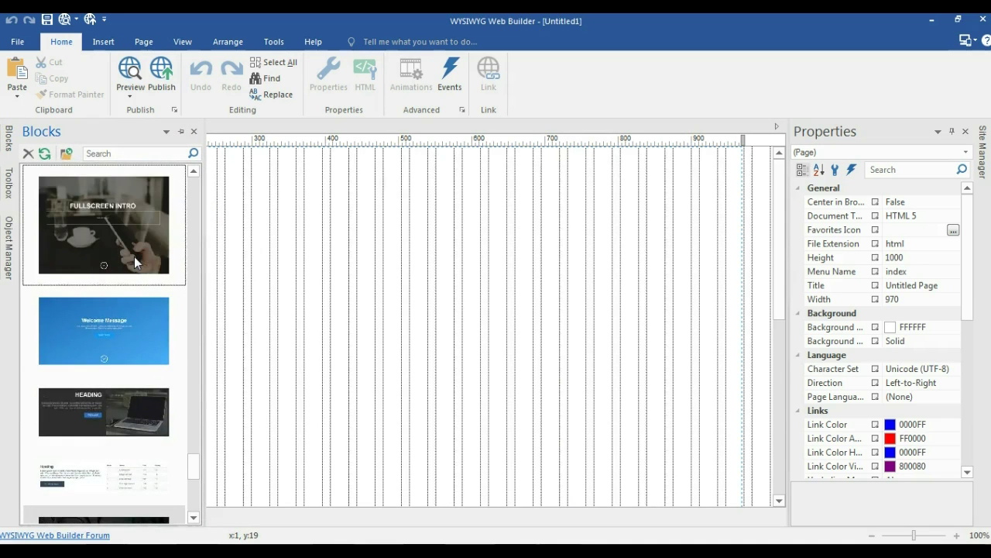
pyautogui.scroll(2, 136, 262)
pyautogui.scroll(5, 134, 262)
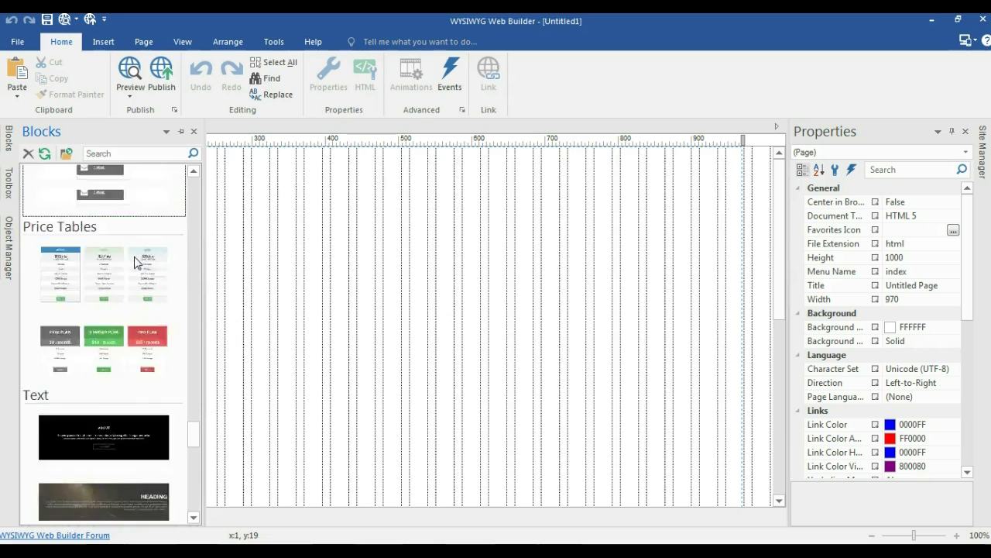
pyautogui.scroll(-4, 134, 262)
pyautogui.scroll(-6, 134, 262)
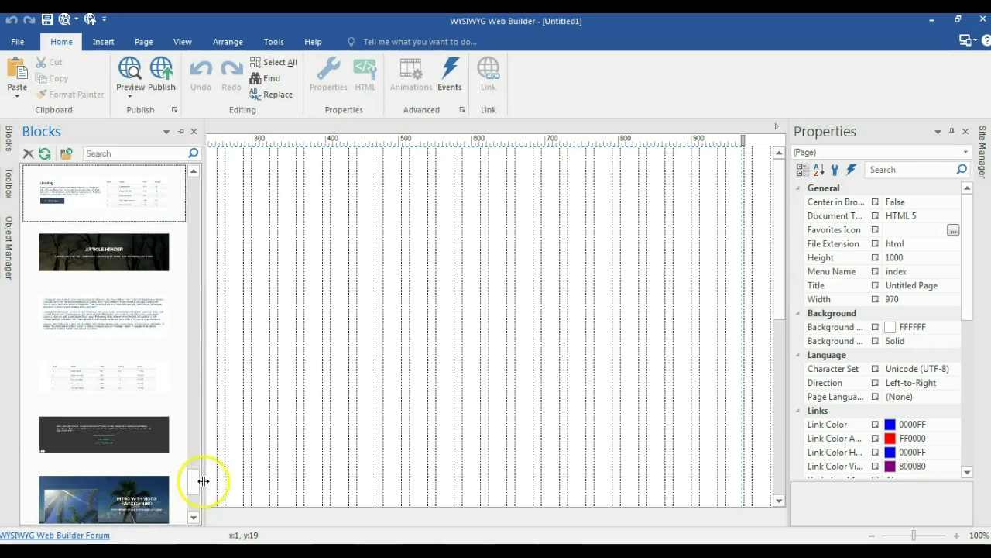
pyautogui.moveTo(196, 484); pyautogui.dragTo(192, 394)
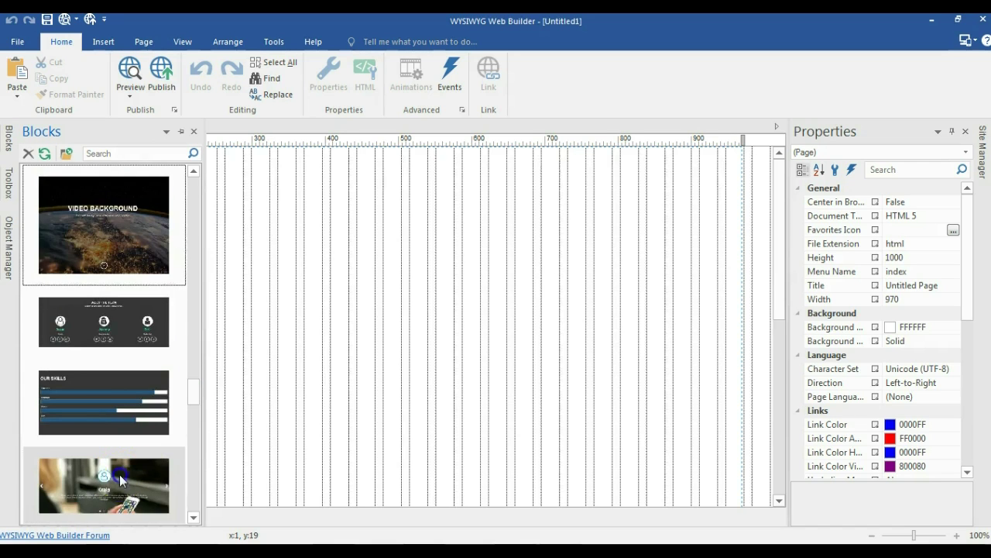
pyautogui.scroll(-1, 119, 474)
pyautogui.moveTo(98, 363); pyautogui.dragTo(256, 289)
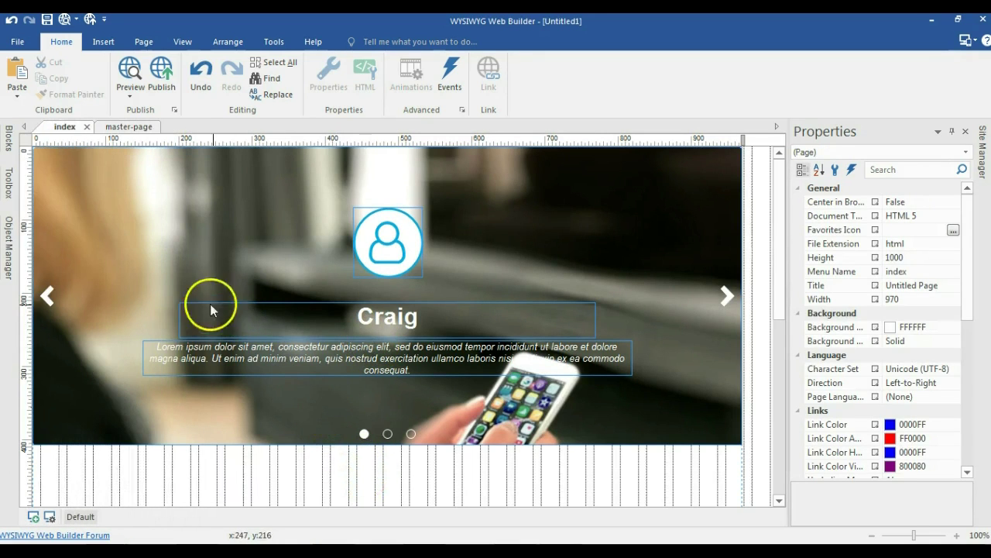
# Step: Change the carousel's full width option to full width
pyautogui.click(164, 224)
pyautogui.doubleClick(161, 213)
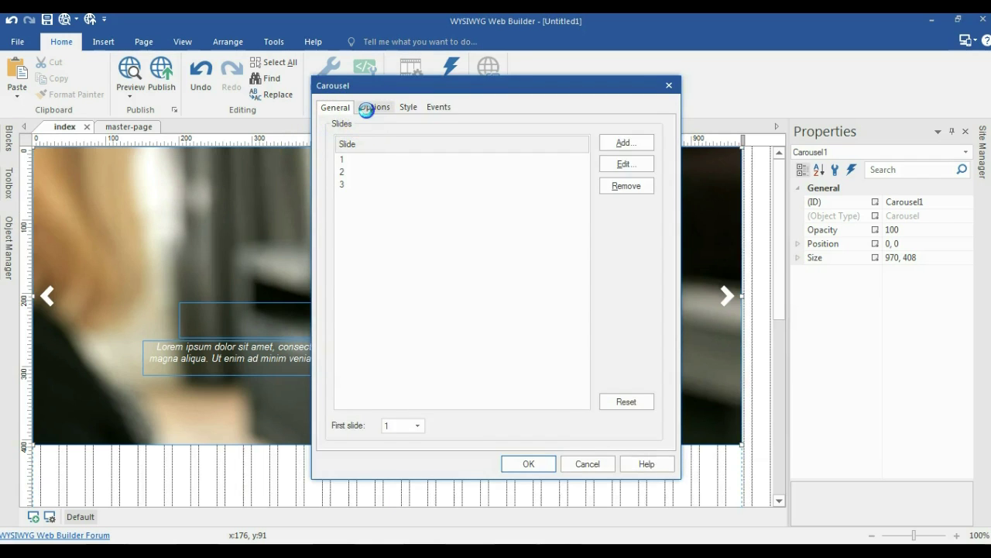
pyautogui.click(374, 107)
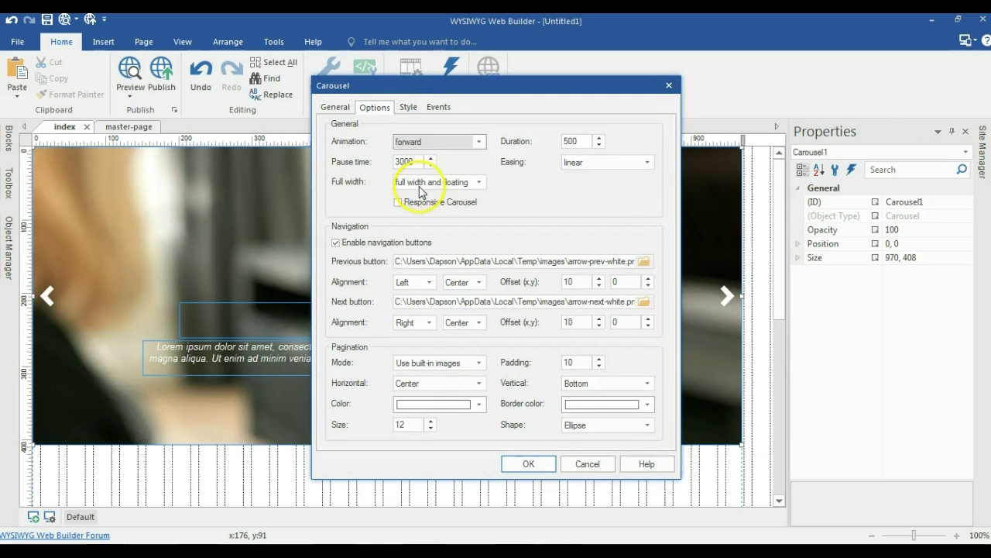
pyautogui.click(458, 183)
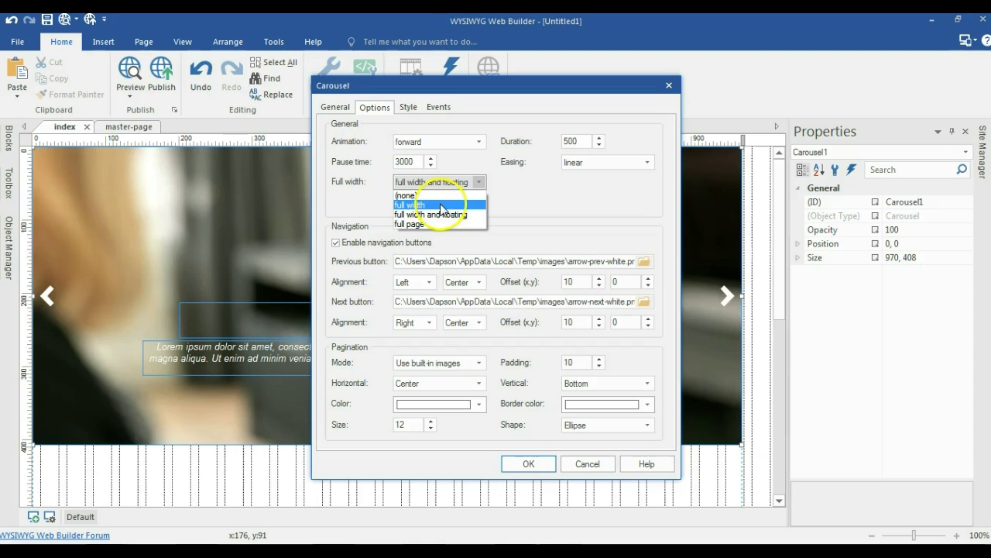
pyautogui.click(441, 206)
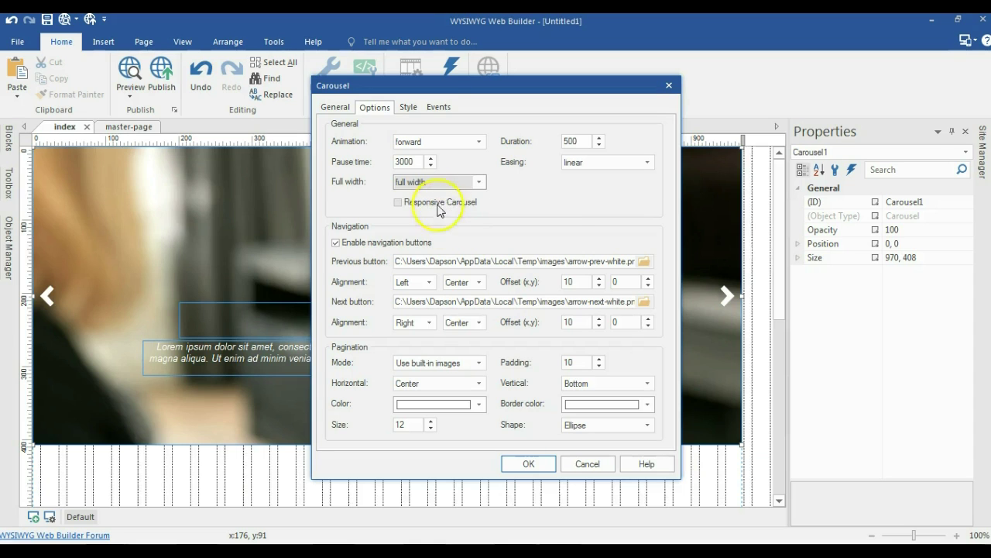
pyautogui.click(526, 464)
# Step: Find the Layer object and draw a layer about 357 by 203 px in the empty area below the carousel
pyautogui.scroll(-2, 410, 433)
pyautogui.click(388, 449)
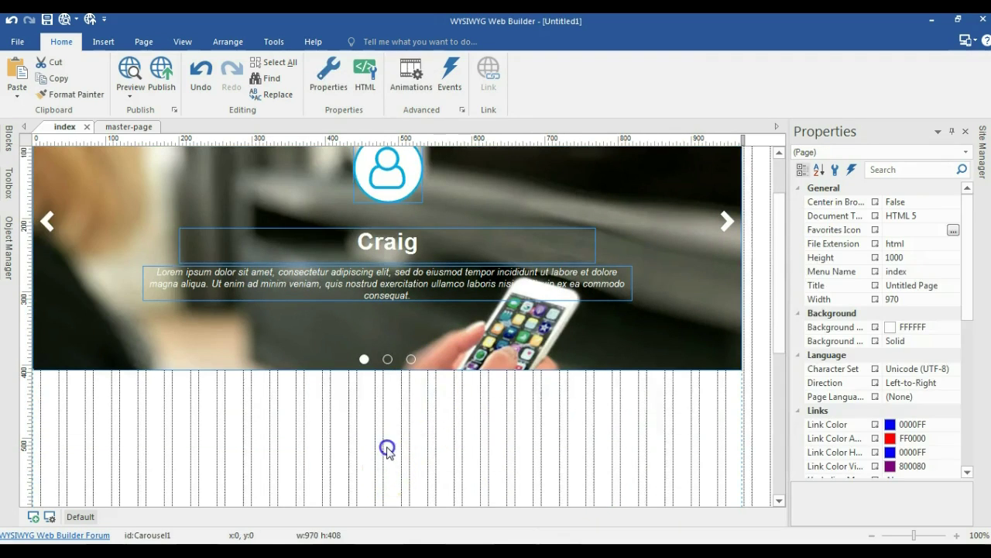
pyautogui.click(12, 179)
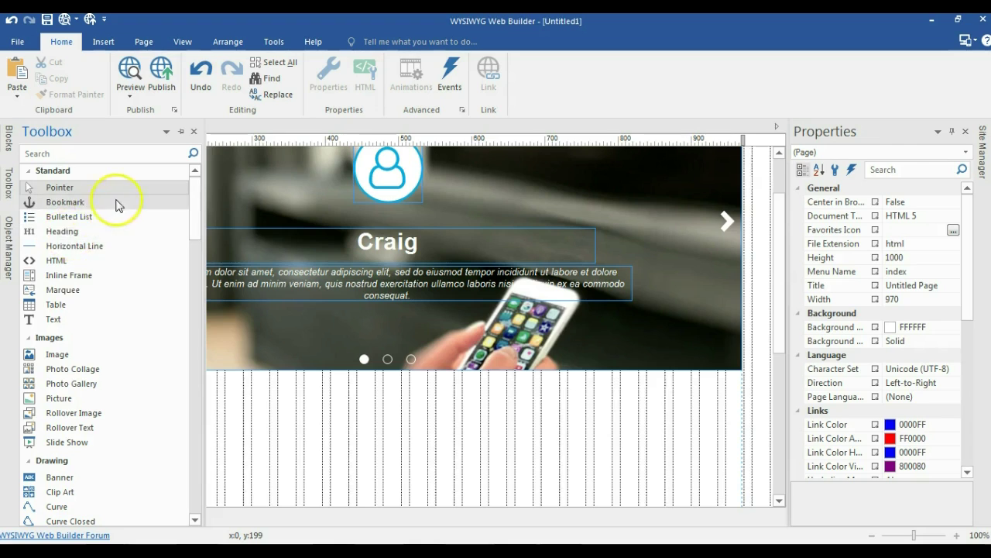
pyautogui.click(114, 155)
pyautogui.write('l')
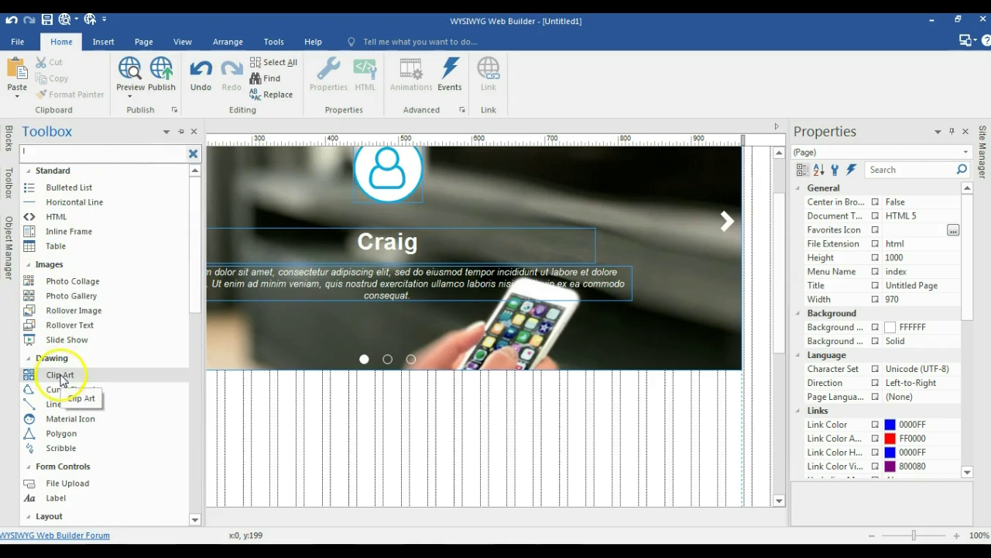
pyautogui.write('ayer')
pyautogui.click(50, 189)
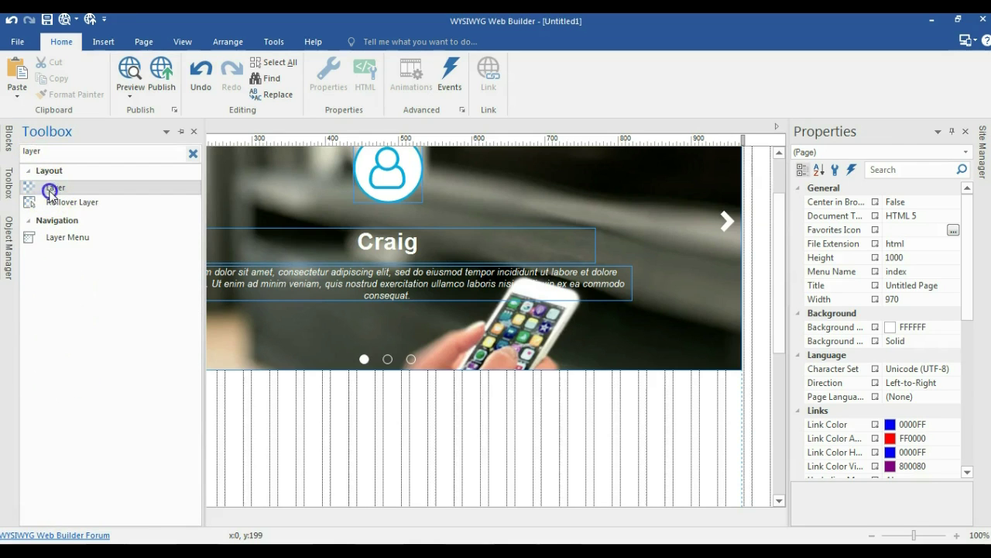
pyautogui.moveTo(224, 378)
pyautogui.mouseDown()
pyautogui.moveTo(328, 458)
pyautogui.moveTo(485, 536)
pyautogui.mouseUp()
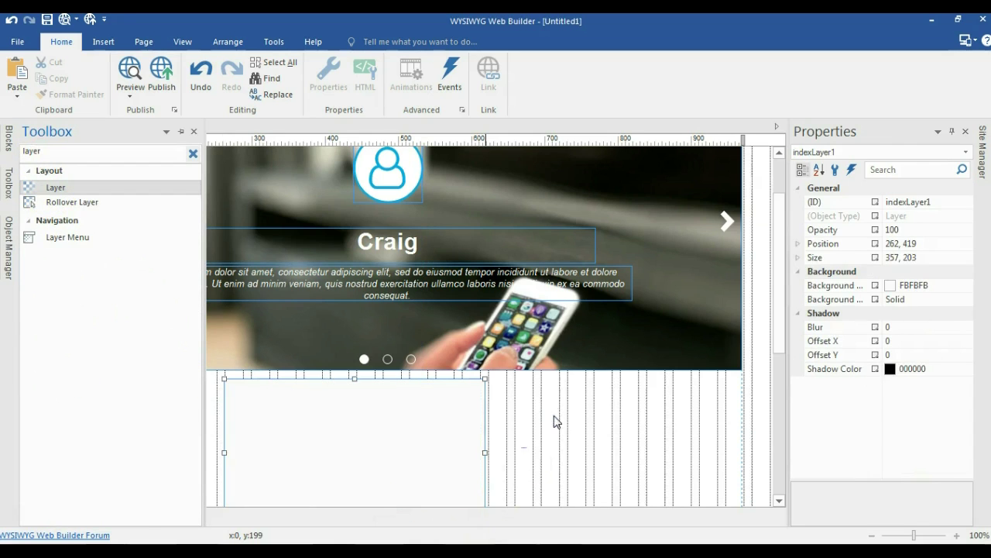
pyautogui.click(554, 421)
# Step: Place the new layer against the page's left edge directly under the carousel and resize it to 970 by about 401 px
pyautogui.scroll(-4, 556, 414)
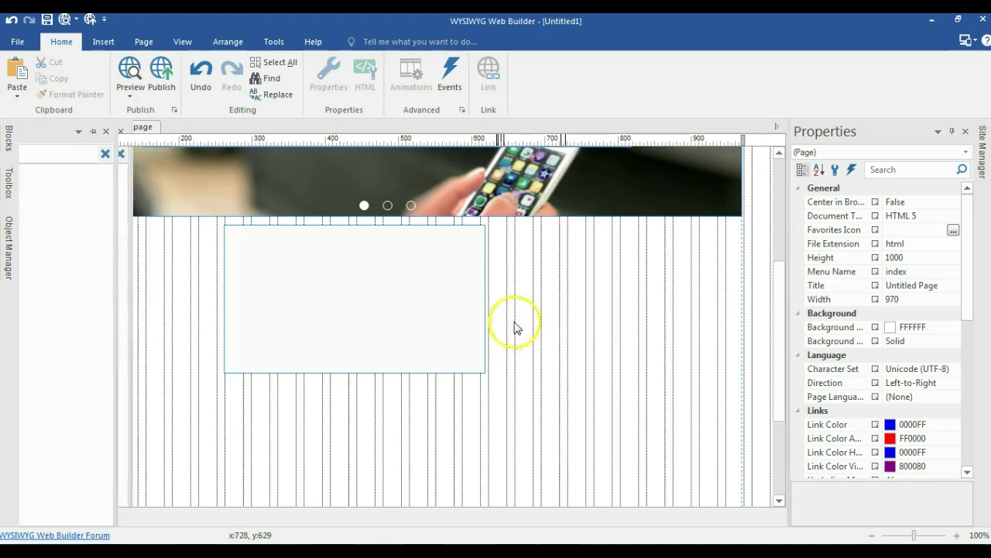
pyautogui.moveTo(449, 317)
pyautogui.mouseDown()
pyautogui.moveTo(210, 317)
pyautogui.moveTo(206, 295)
pyautogui.mouseUp()
pyautogui.click(162, 364)
pyautogui.moveTo(163, 364); pyautogui.dragTo(177, 509)
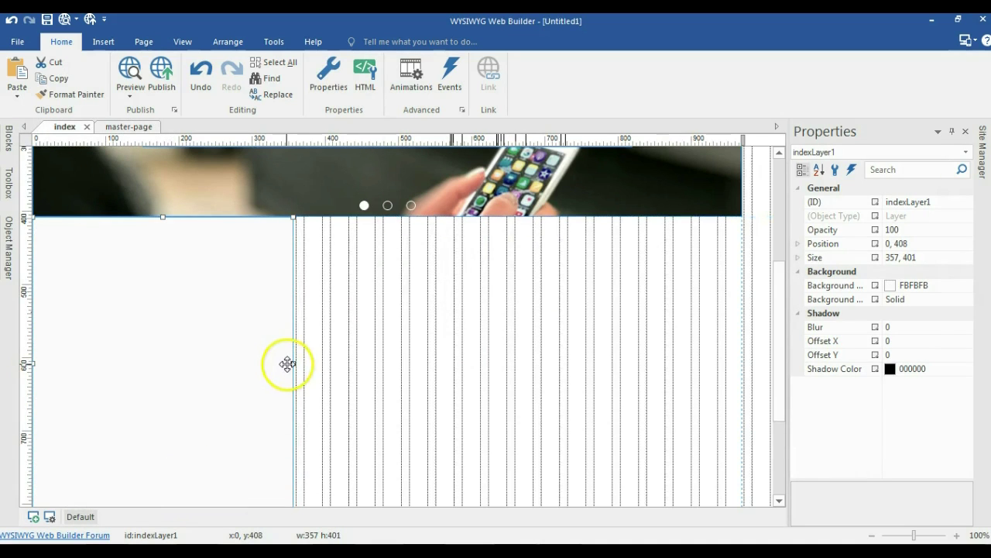
pyautogui.click(867, 260)
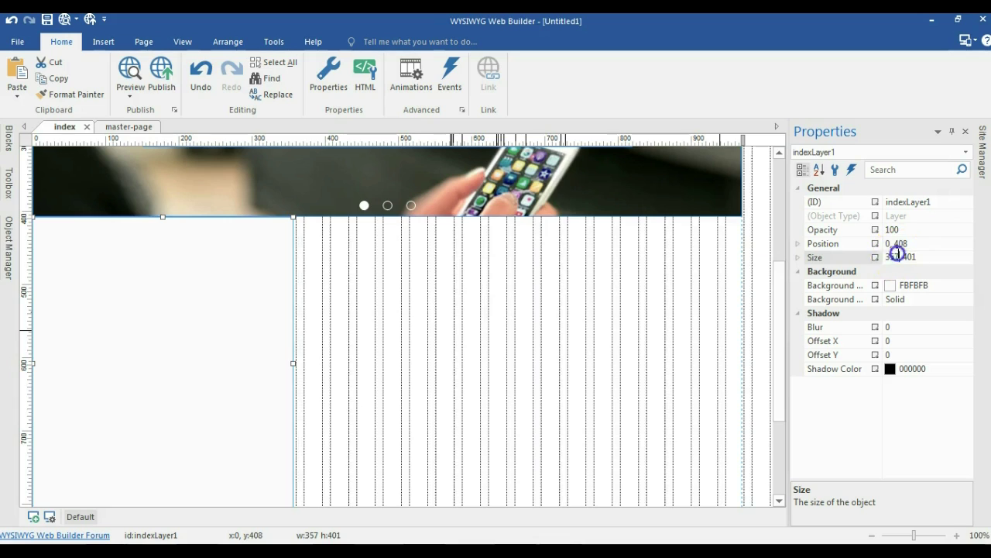
pyautogui.press('Return')
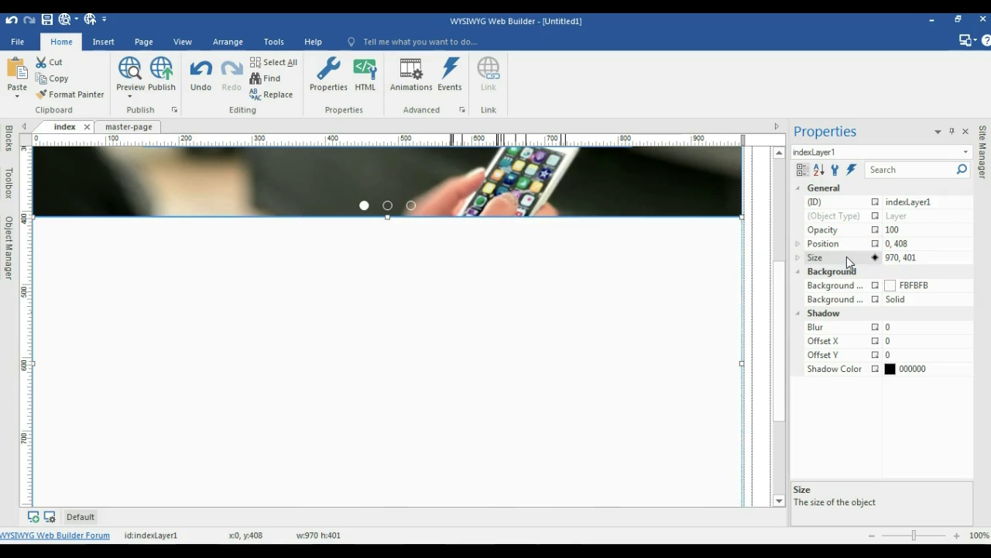
# Step: Add a text object near the upper edge of the layer, at about x 54, y 447, and widen it to about 882 px
pyautogui.click(6, 186)
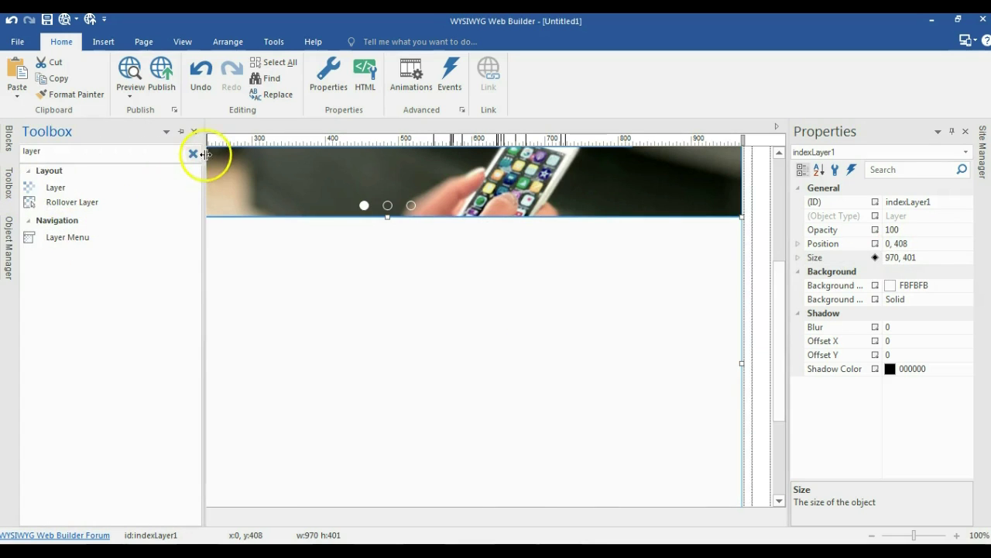
pyautogui.click(193, 153)
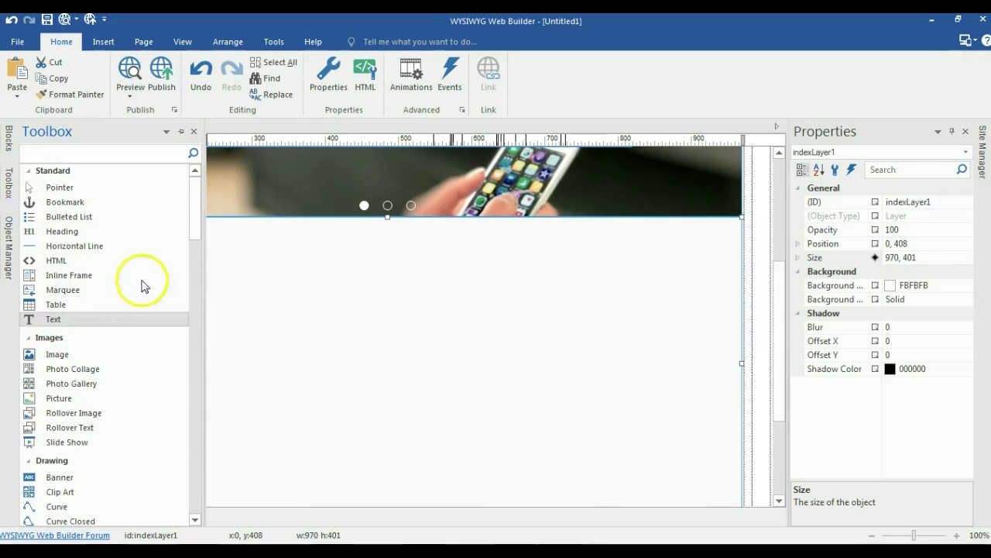
pyautogui.click(237, 253)
pyautogui.moveTo(696, 374); pyautogui.dragTo(696, 374)
pyautogui.click(513, 255)
pyautogui.moveTo(386, 260); pyautogui.dragTo(223, 251)
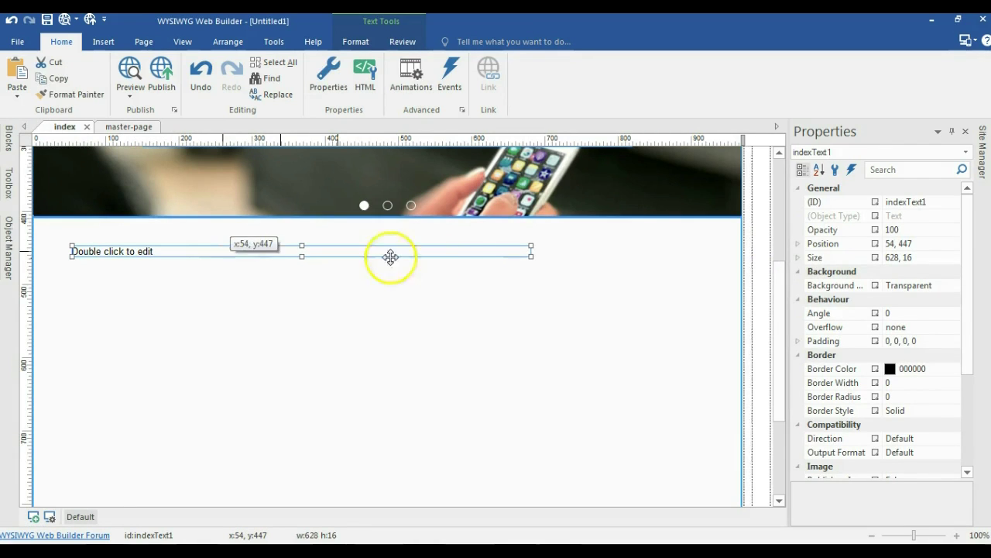
pyautogui.moveTo(530, 248); pyautogui.dragTo(710, 253)
# Step: Replace the text object's placeholder wording with four paragraphs of Lorem Ipsum
pyautogui.doubleClick(710, 252)
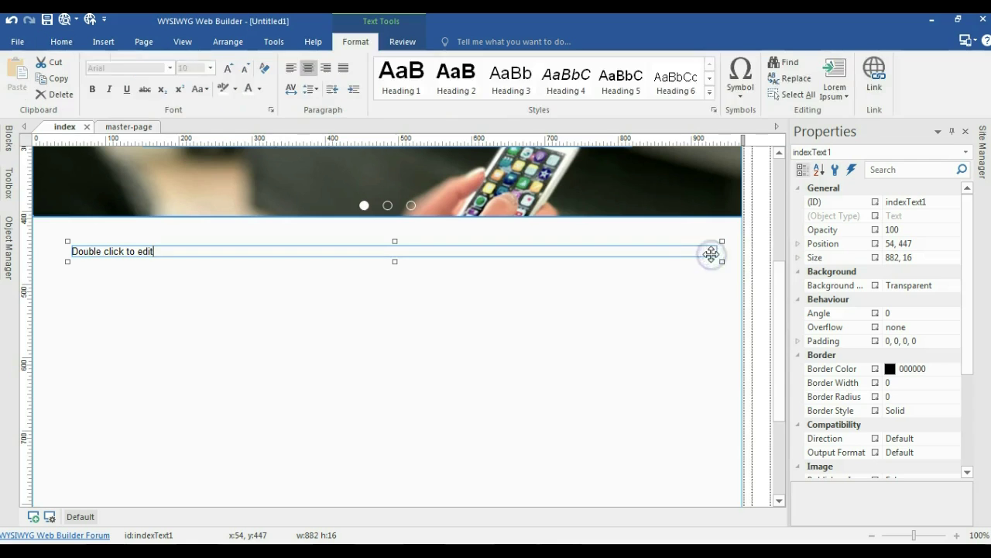
pyautogui.hotkey('ctrl', 'a')
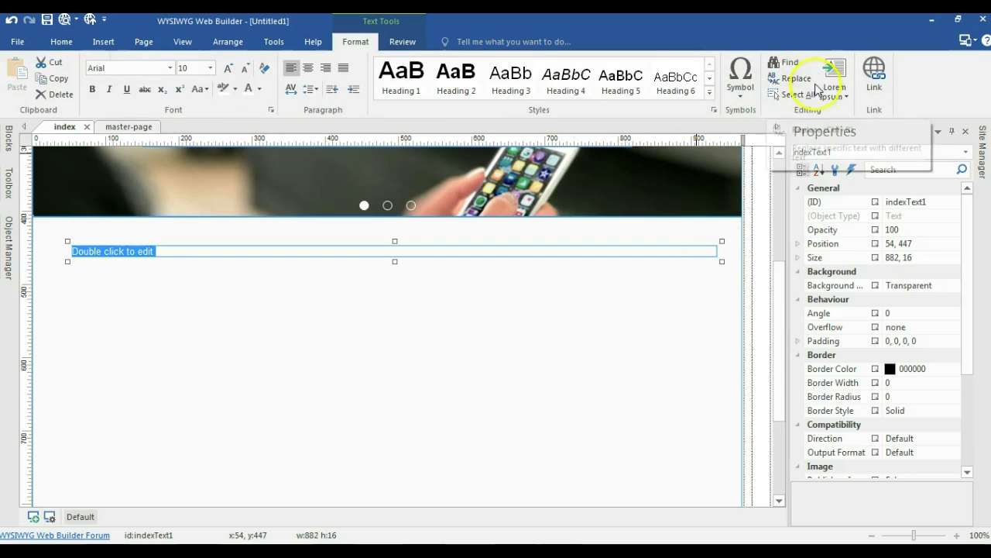
pyautogui.click(842, 96)
pyautogui.click(843, 175)
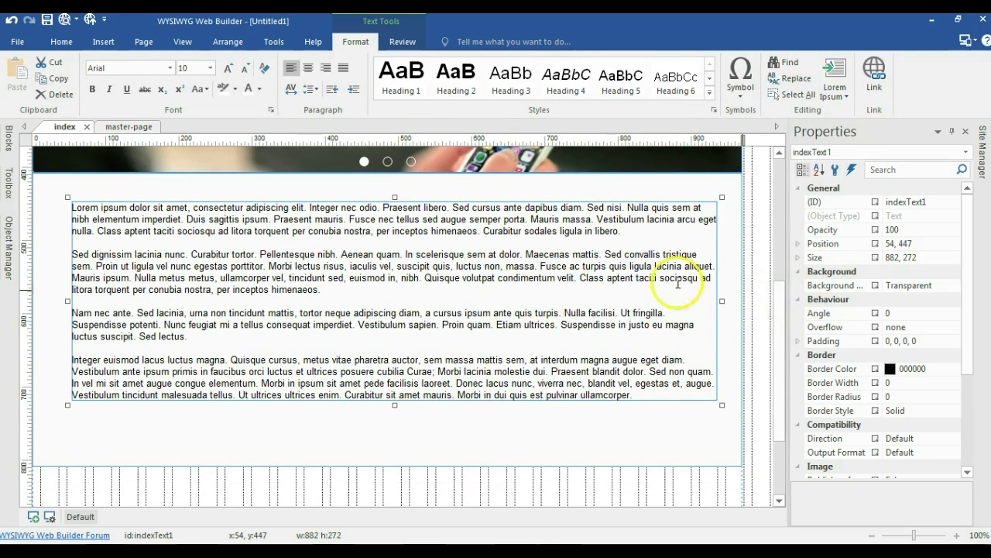
pyautogui.press('Escape')
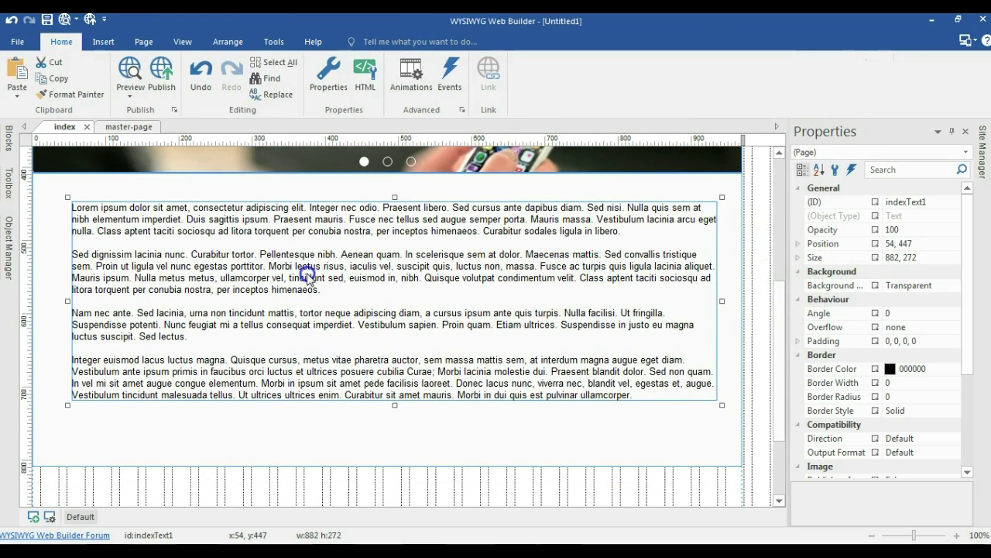
# Step: Centre the Lorem Ipsum text object horizontally and vertically using the Center in Page options
pyautogui.rightClick(308, 277)
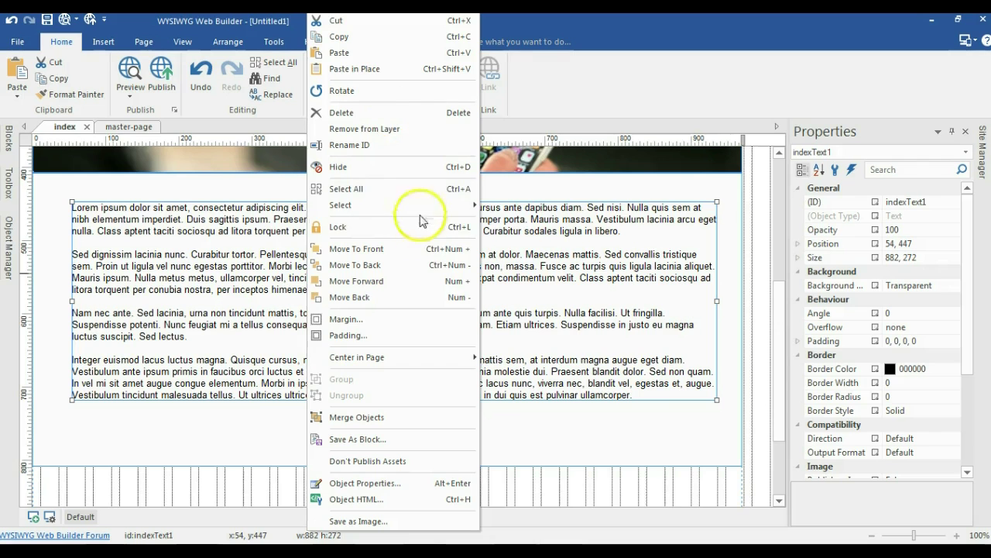
pyautogui.click(461, 362)
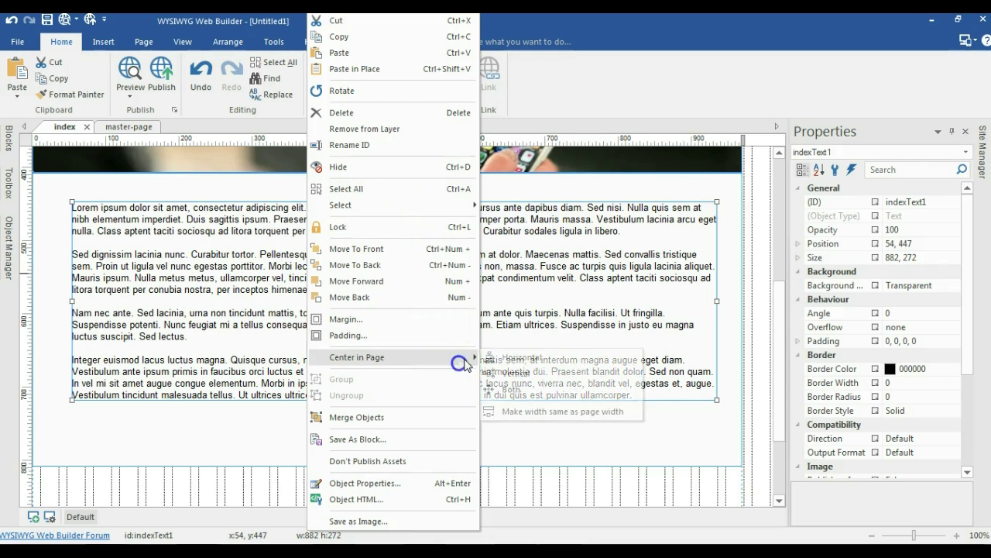
pyautogui.click(507, 358)
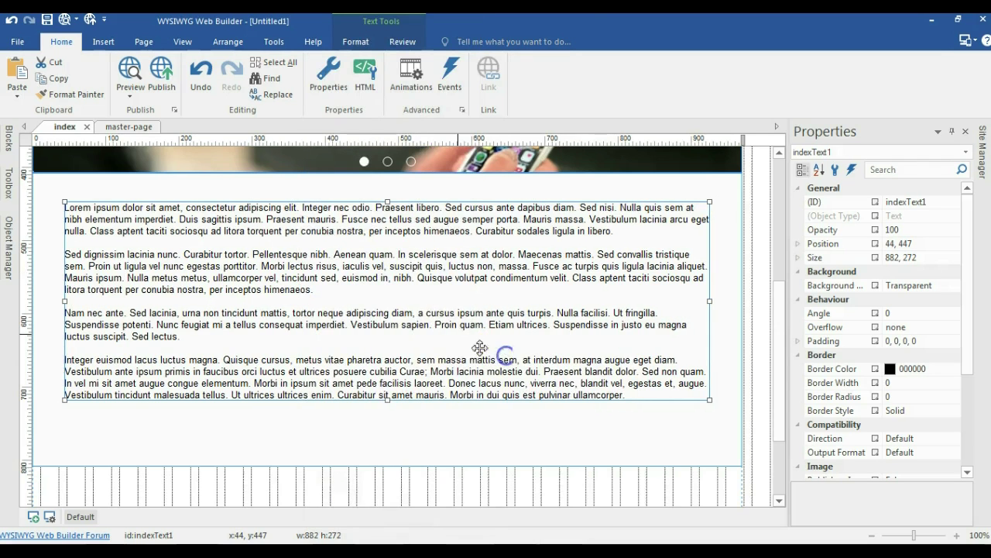
pyautogui.rightClick(426, 311)
pyautogui.moveTo(549, 357)
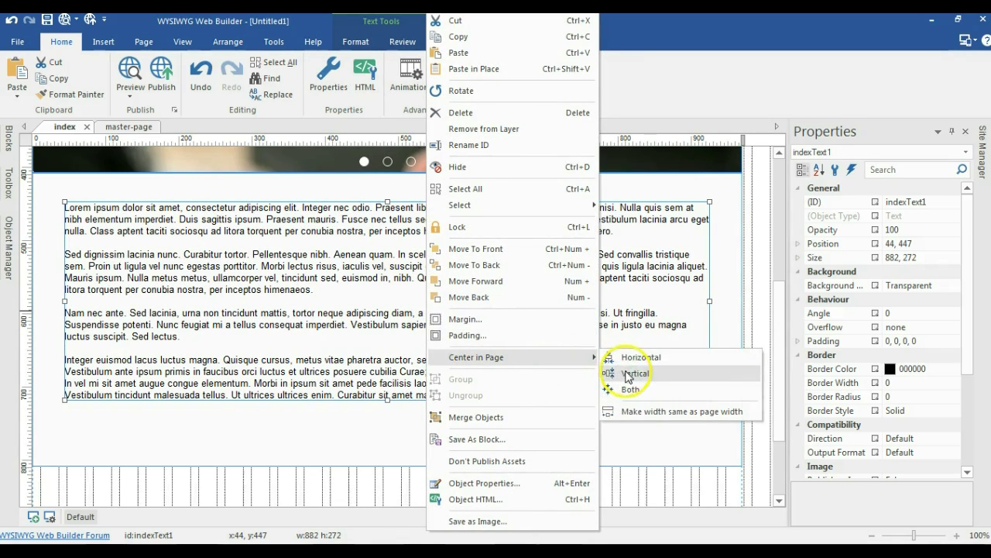
pyautogui.click(627, 375)
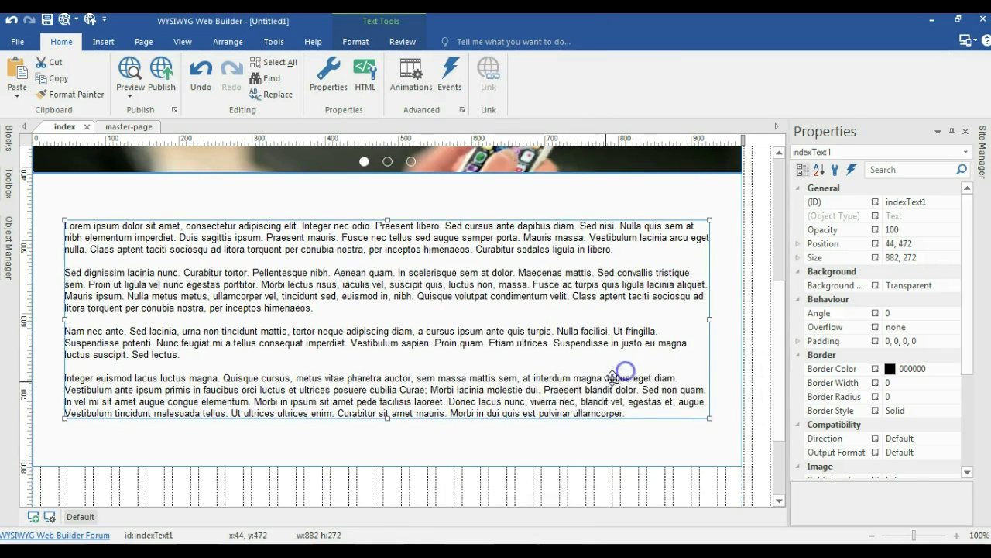
# Step: Assign master-page as the master page of the index page in its page properties
pyautogui.click(757, 286)
pyautogui.scroll(-1, 742, 293)
pyautogui.scroll(5, 739, 294)
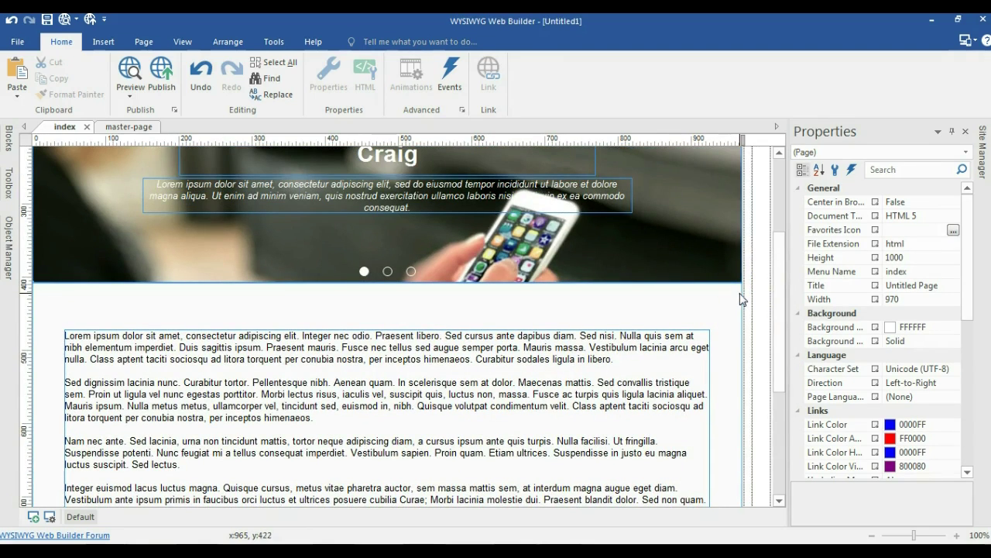
pyautogui.rightClick(762, 267)
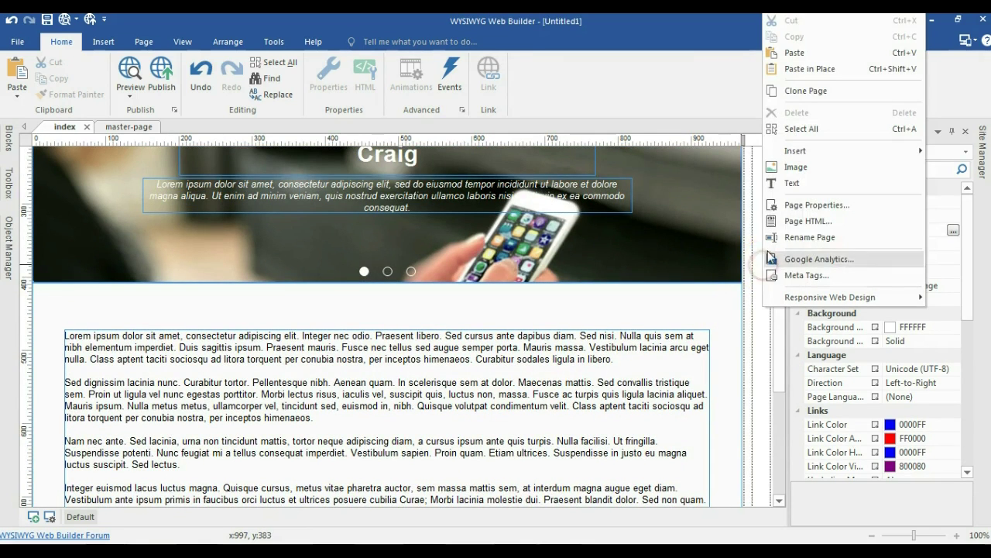
pyautogui.click(785, 205)
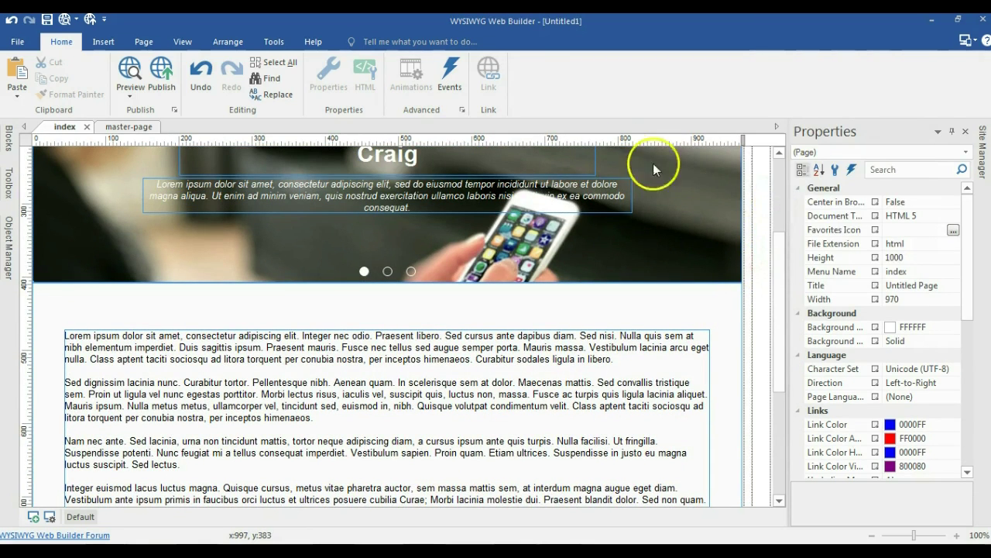
pyautogui.click(465, 110)
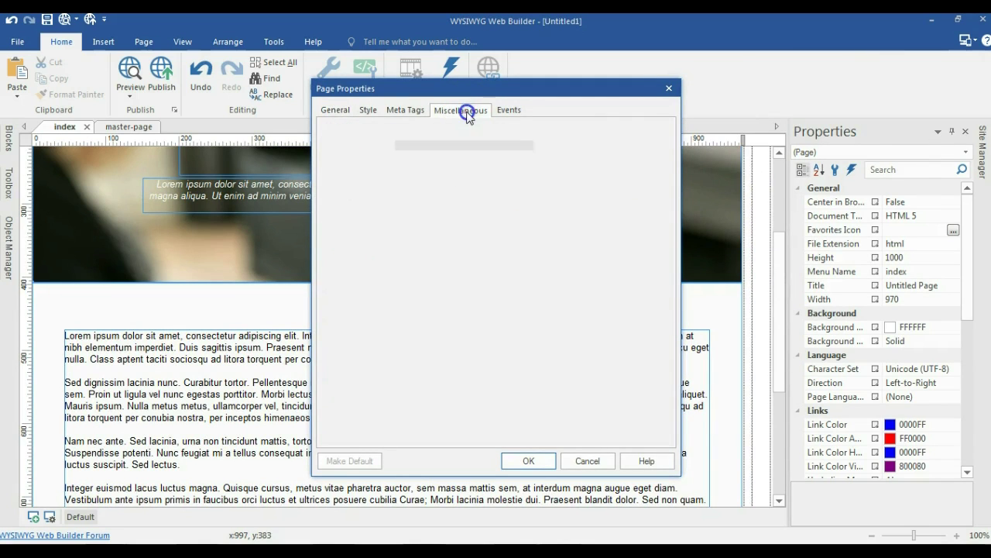
pyautogui.click(562, 147)
pyautogui.click(398, 176)
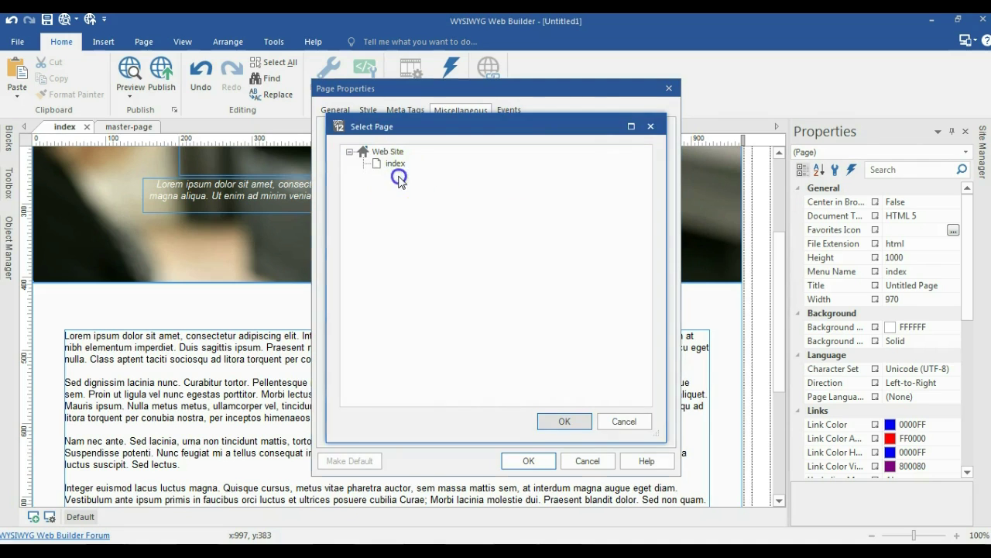
pyautogui.click(527, 459)
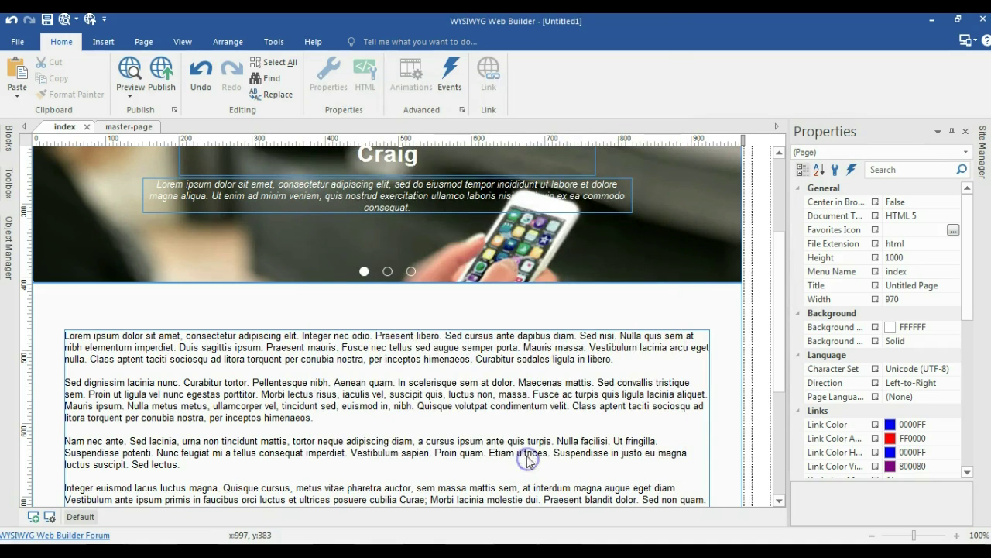
# Step: Preview the index page in the browser and check it from header to footer, returning to the web builder
pyautogui.click(751, 217)
pyautogui.press('F5')
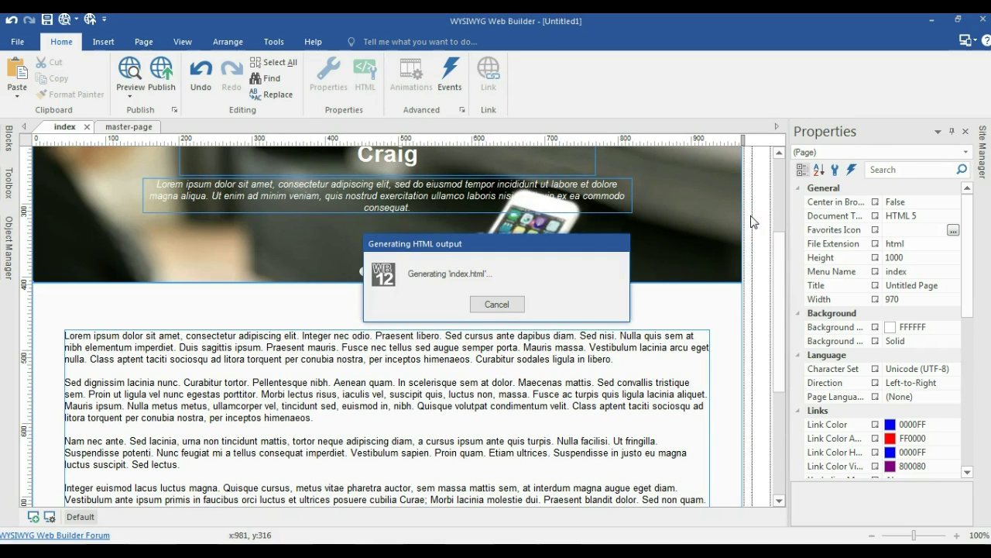
pyautogui.click(604, 255)
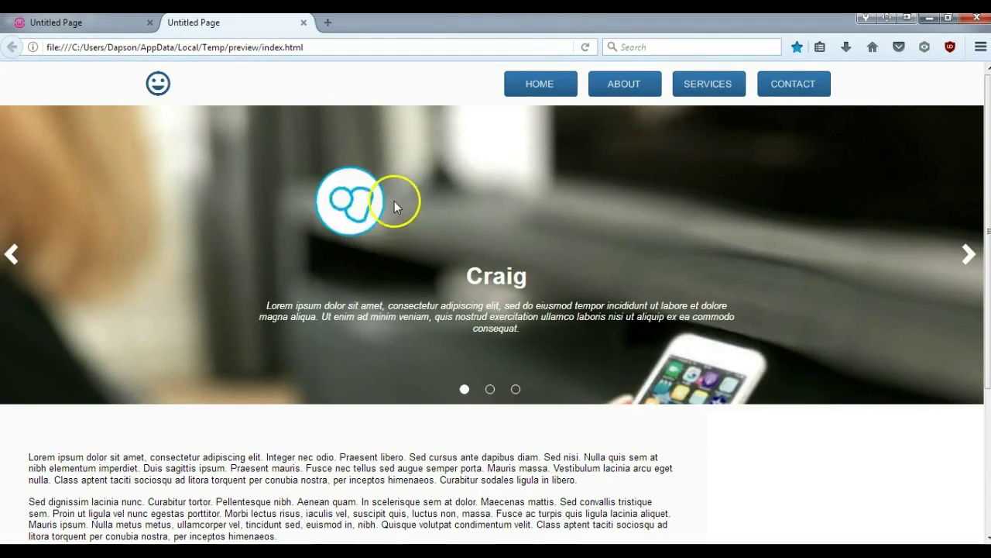
pyautogui.scroll(-5, 395, 200)
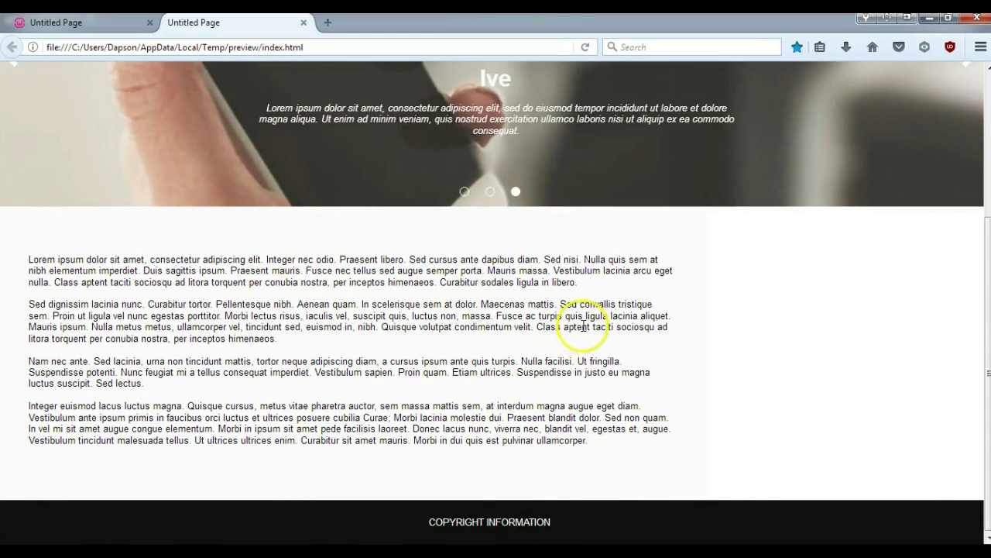
pyautogui.scroll(3, 513, 421)
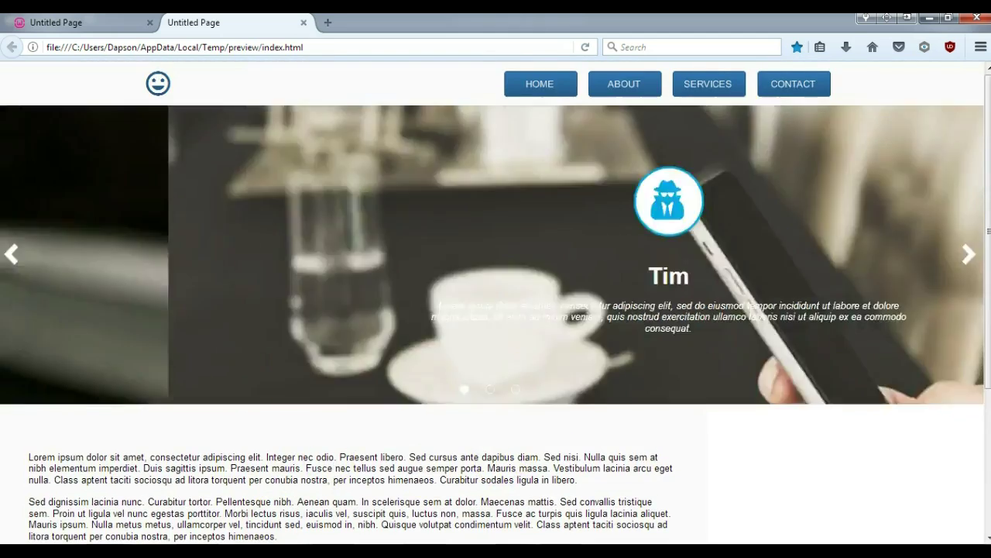
pyautogui.hotkey('alt', 'Tab')
# Step: Set the alignment of the text layer below the carousel to Center
pyautogui.click(367, 282)
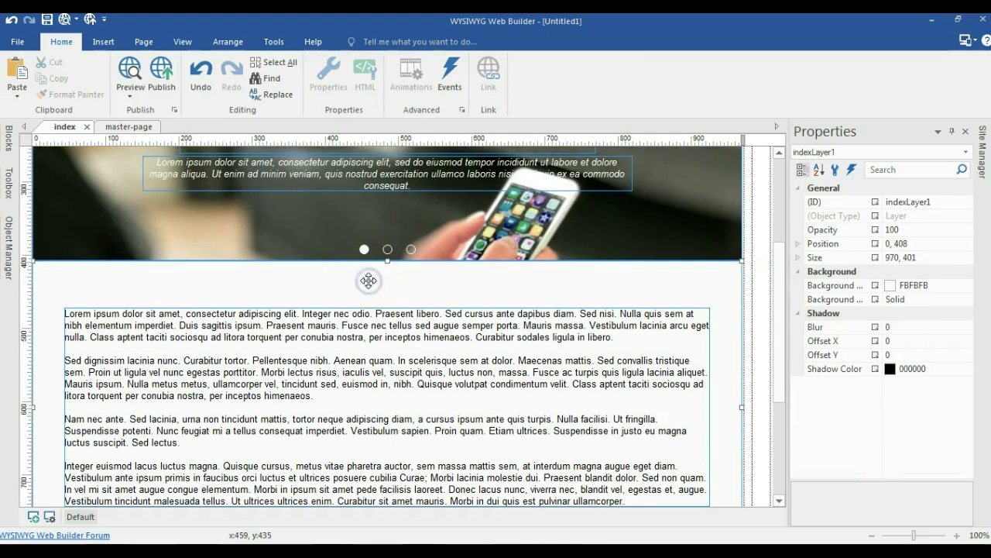
pyautogui.doubleClick(481, 270)
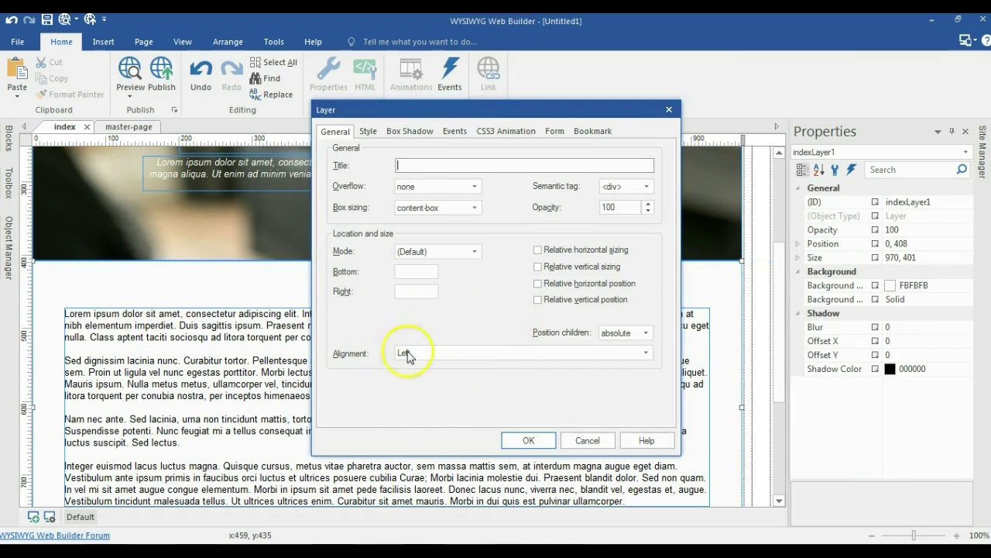
pyautogui.click(468, 352)
pyautogui.click(438, 373)
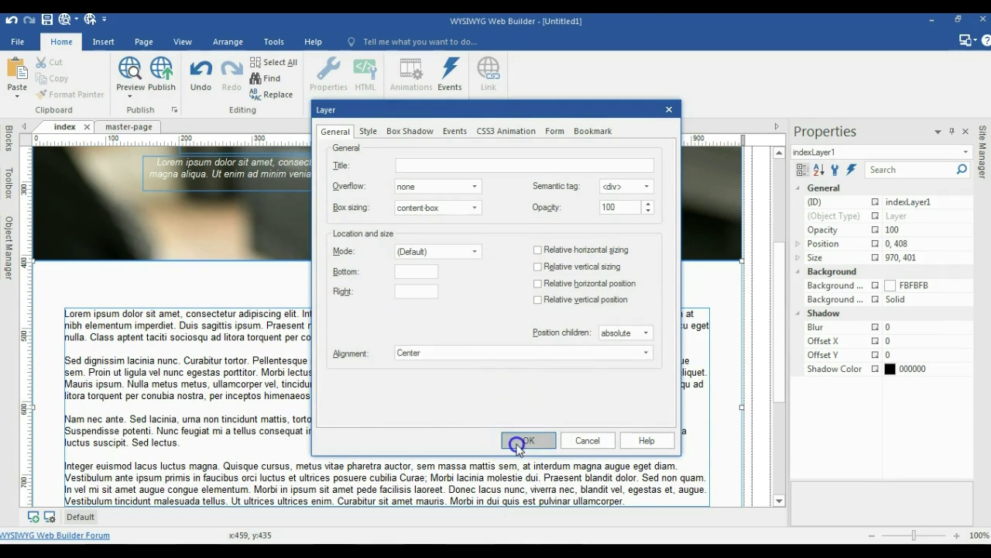
pyautogui.click(519, 440)
# Step: Preview the index page again to check the text layer's alignment, and return to the web builder
pyautogui.click(752, 311)
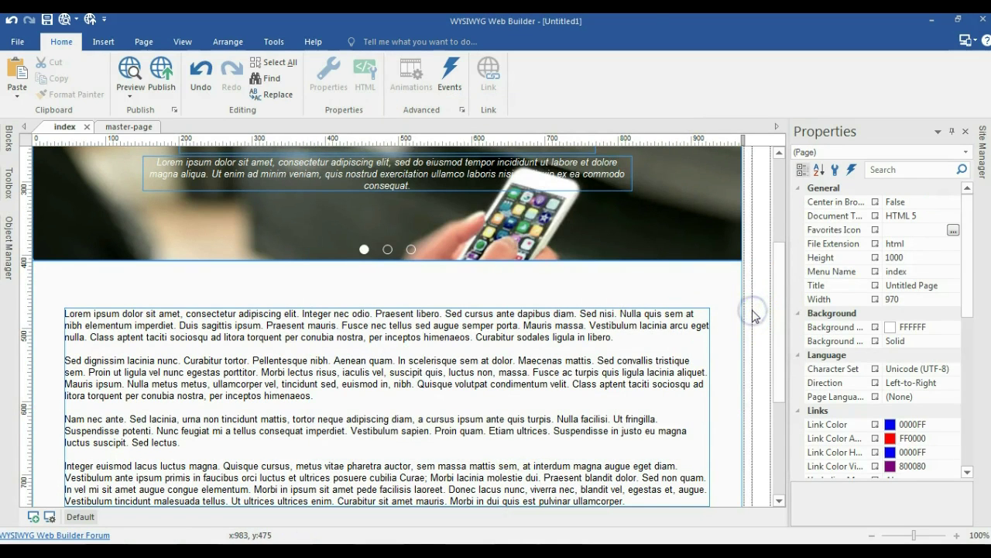
pyautogui.press('F5')
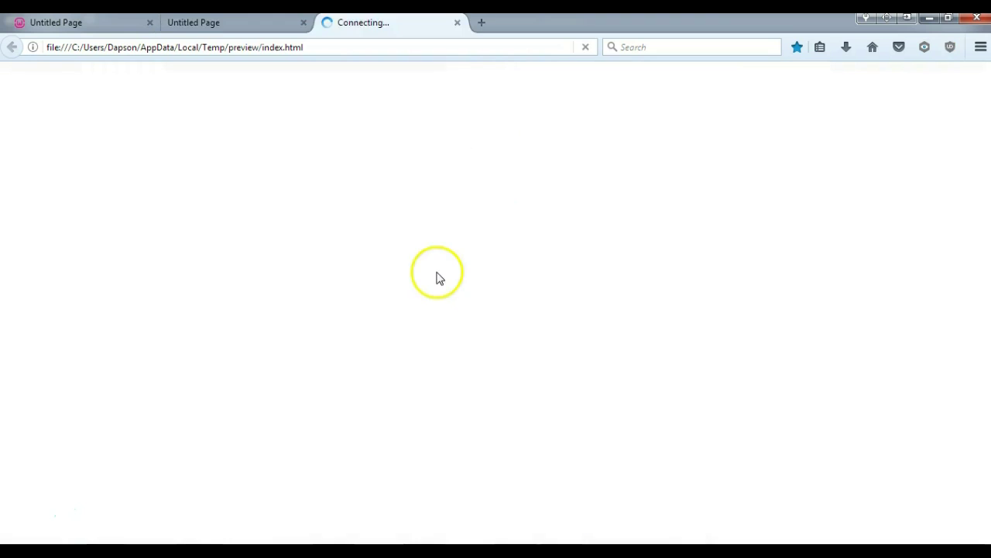
pyautogui.scroll(-5, 435, 258)
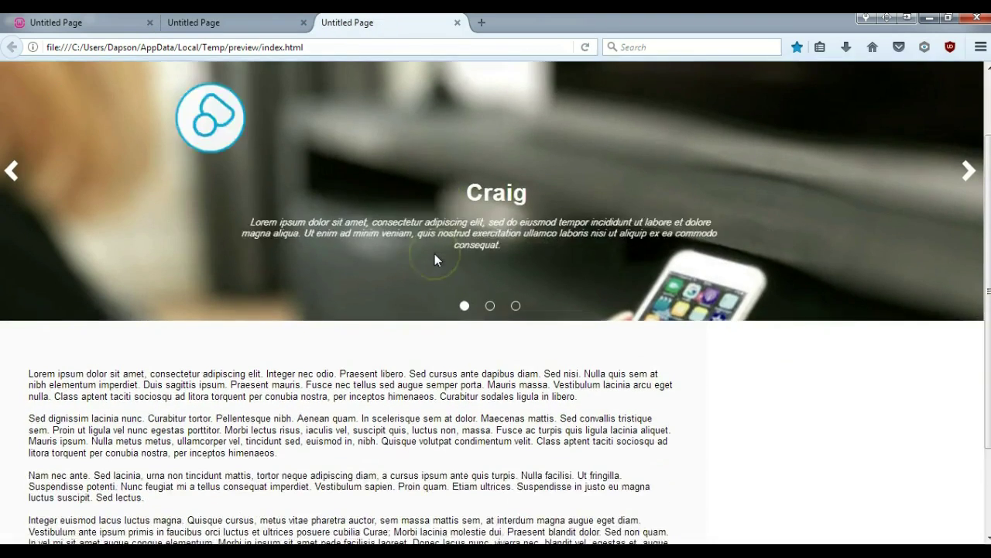
pyautogui.scroll(5, 435, 259)
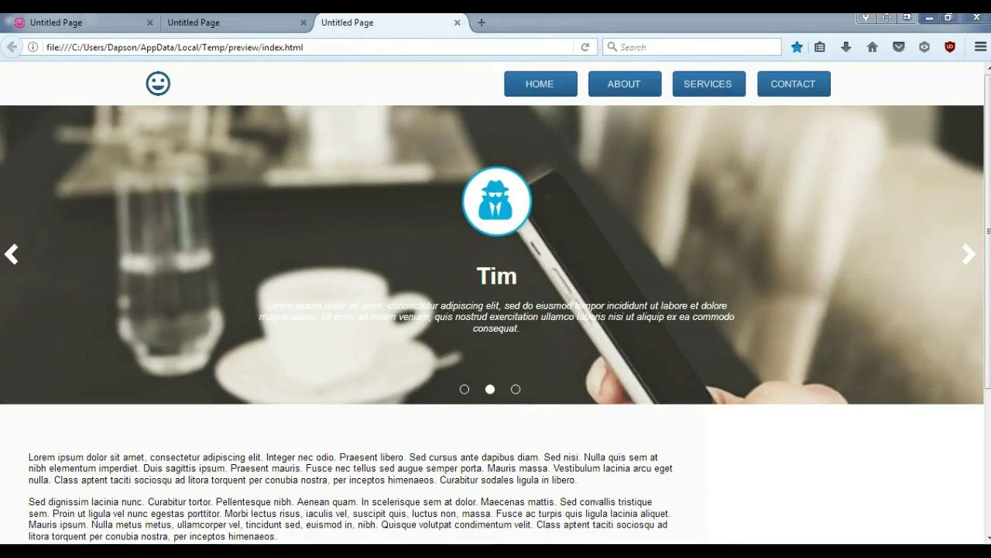
pyautogui.click(976, 17)
# Step: Set the master-page's page alignment to Center horizontally in its page properties
pyautogui.click(130, 126)
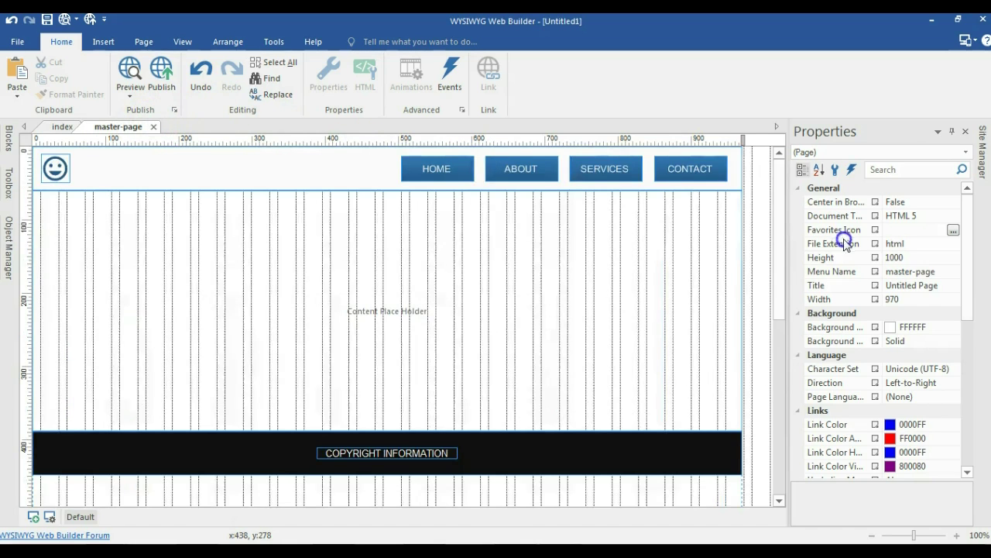
pyautogui.rightClick(763, 279)
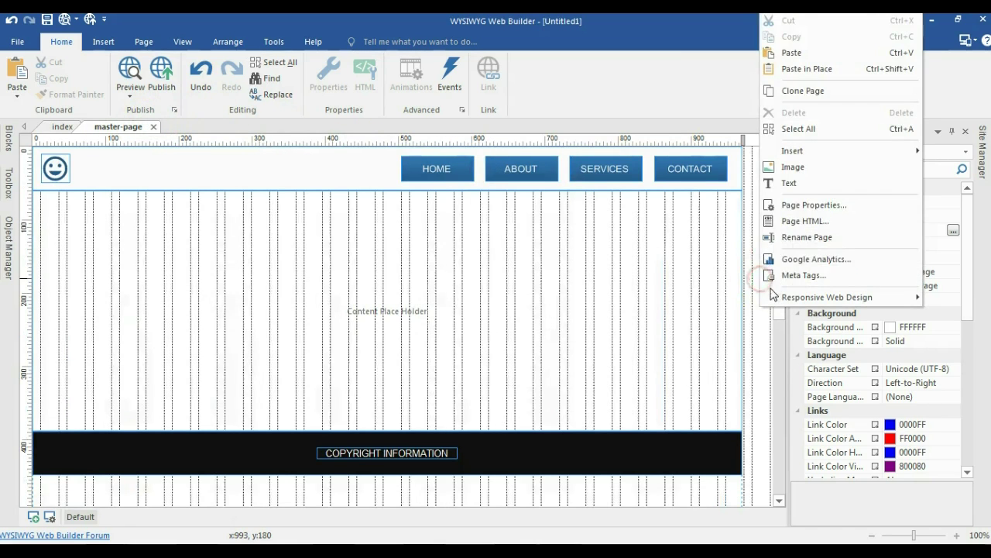
pyautogui.click(797, 207)
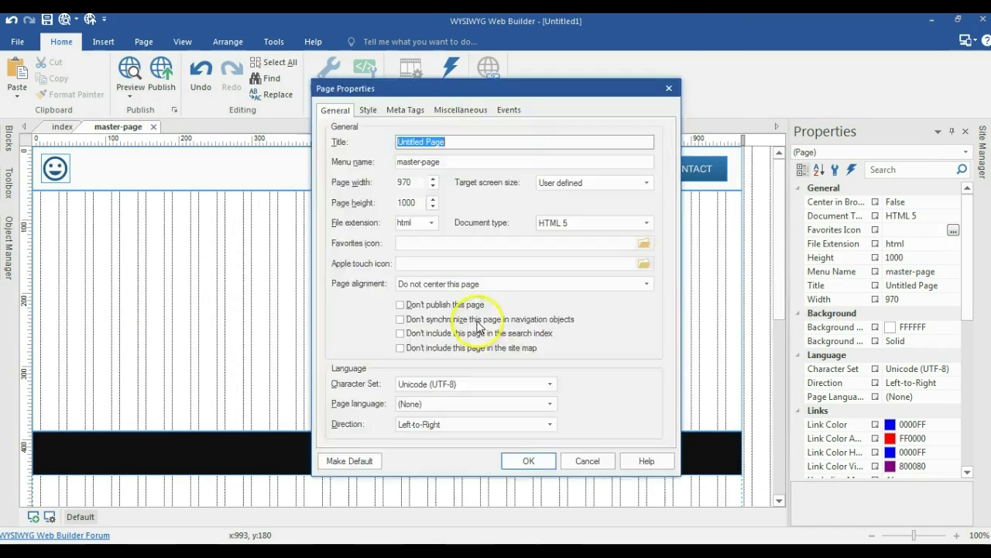
pyautogui.rightClick(760, 283)
pyautogui.click(799, 206)
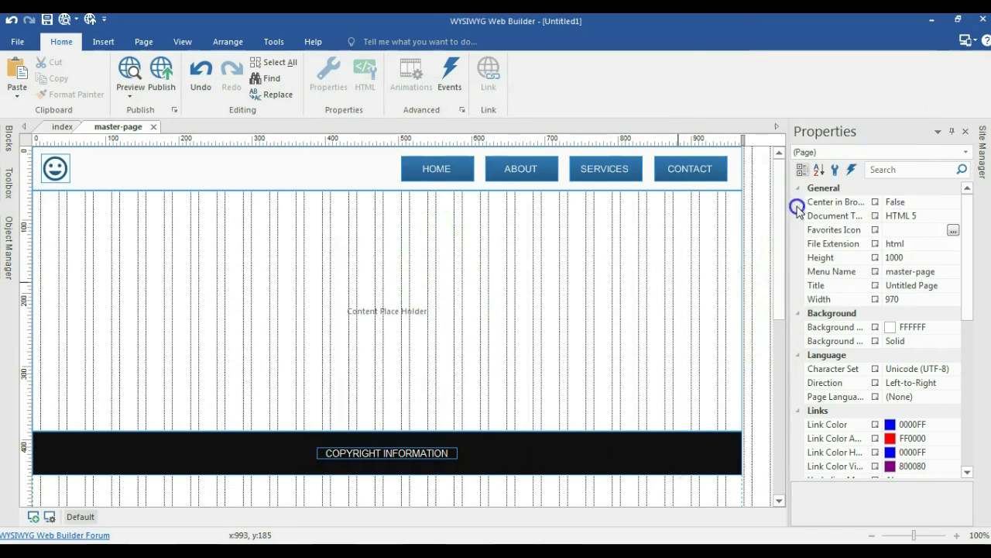
pyautogui.click(440, 282)
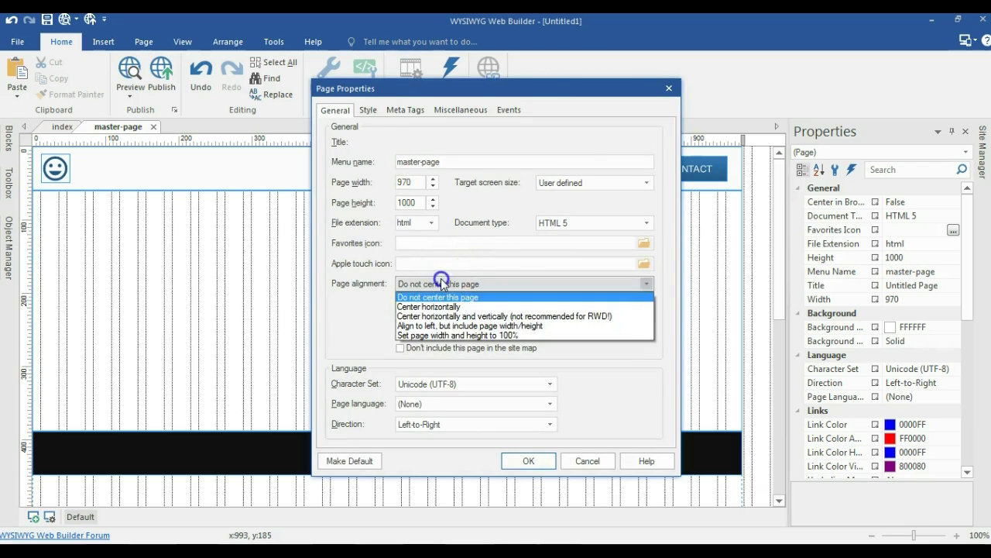
pyautogui.click(435, 307)
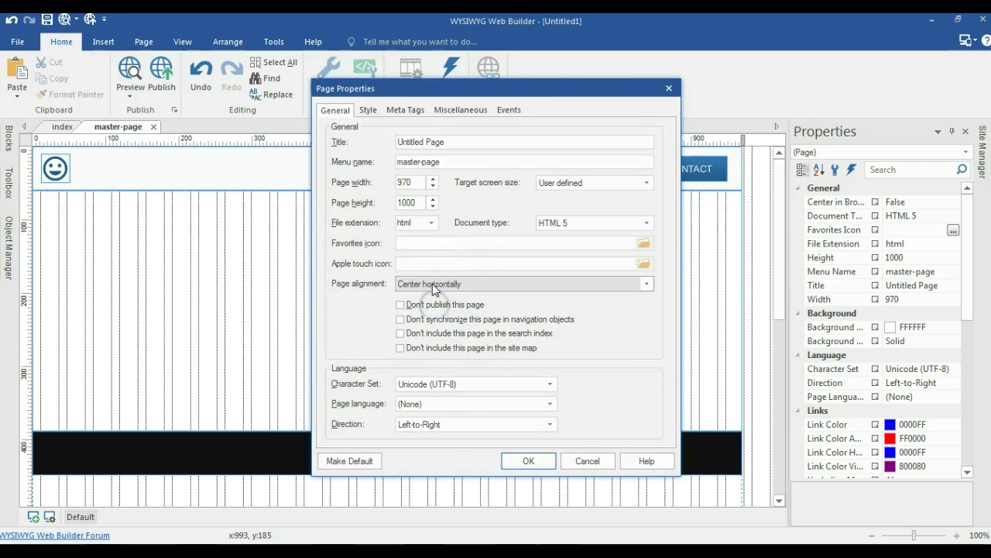
pyautogui.click(512, 464)
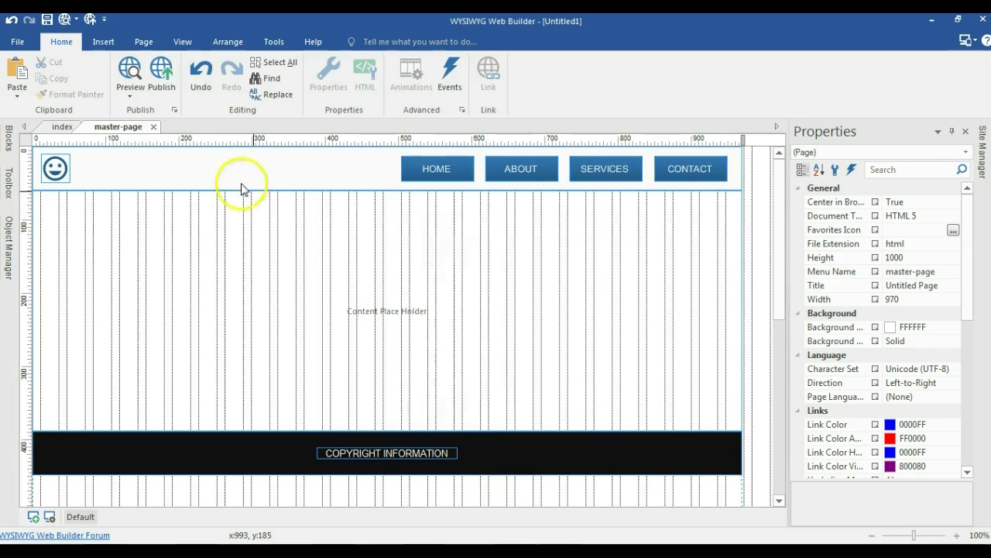
# Step: Preview the index page with the centred master page applied, and return to the web builder
pyautogui.click(64, 127)
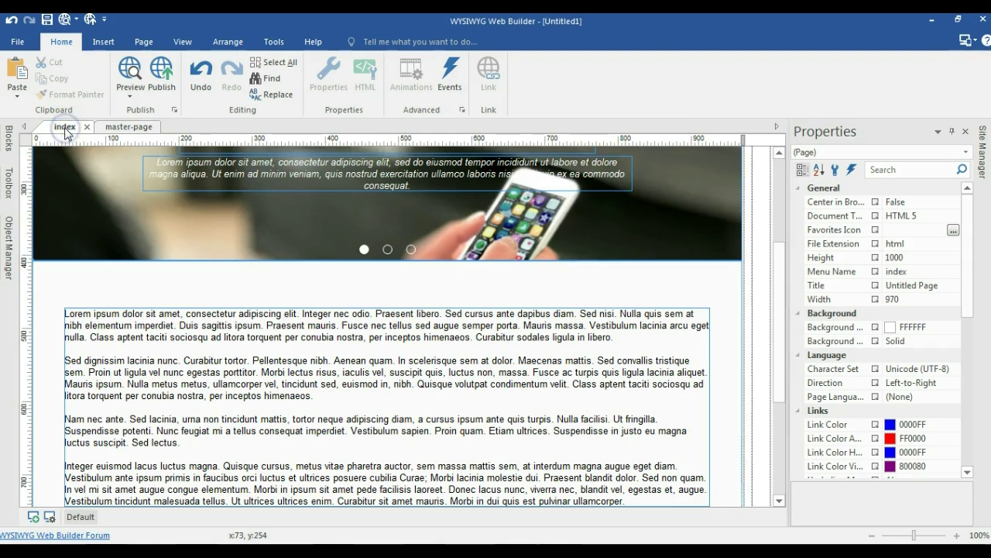
pyautogui.press('F5')
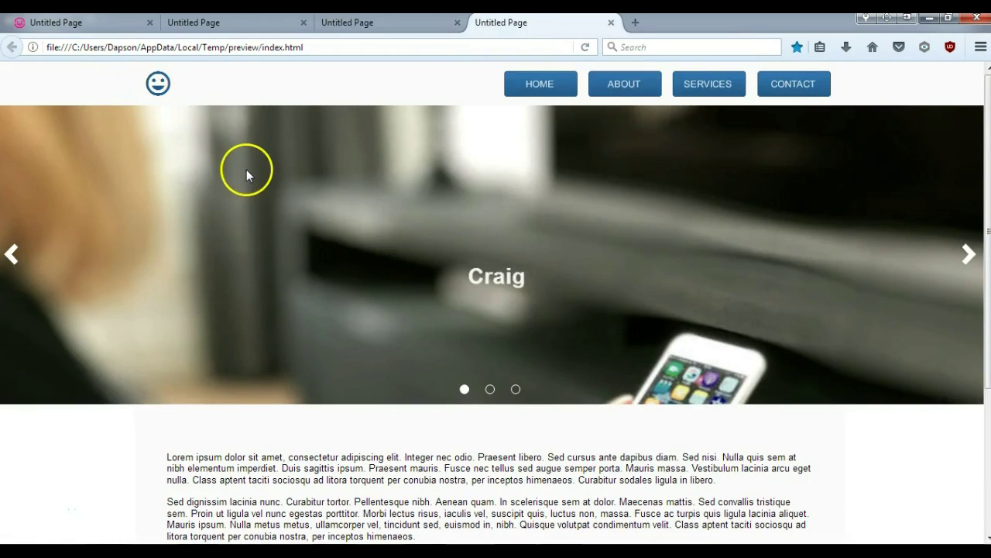
pyautogui.scroll(-3, 246, 169)
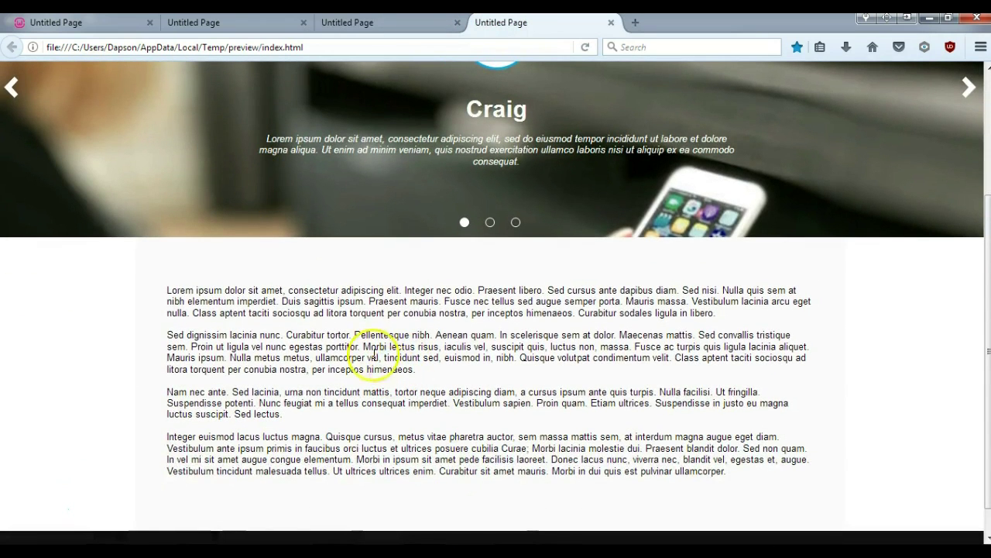
pyautogui.scroll(3, 495, 302)
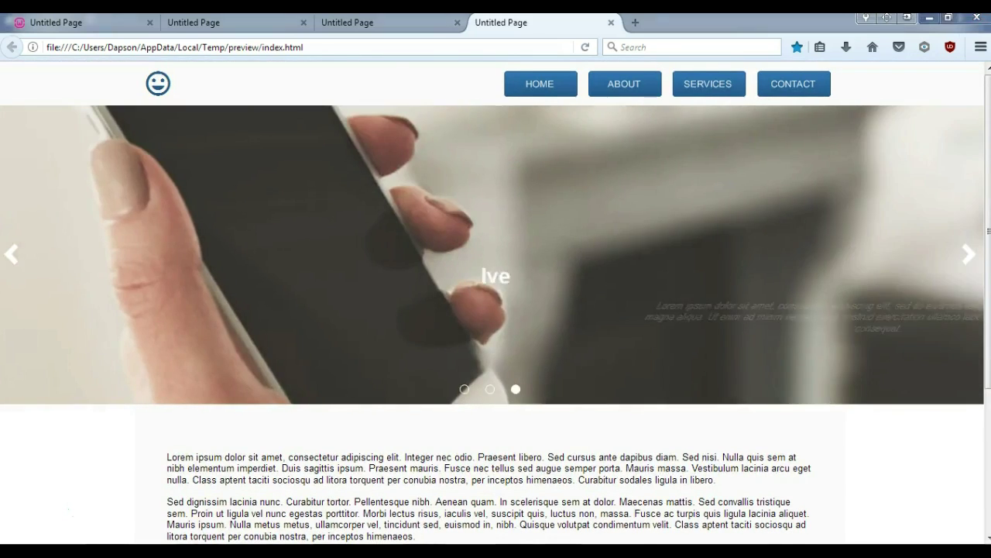
pyautogui.hotkey('alt', 'Tab')
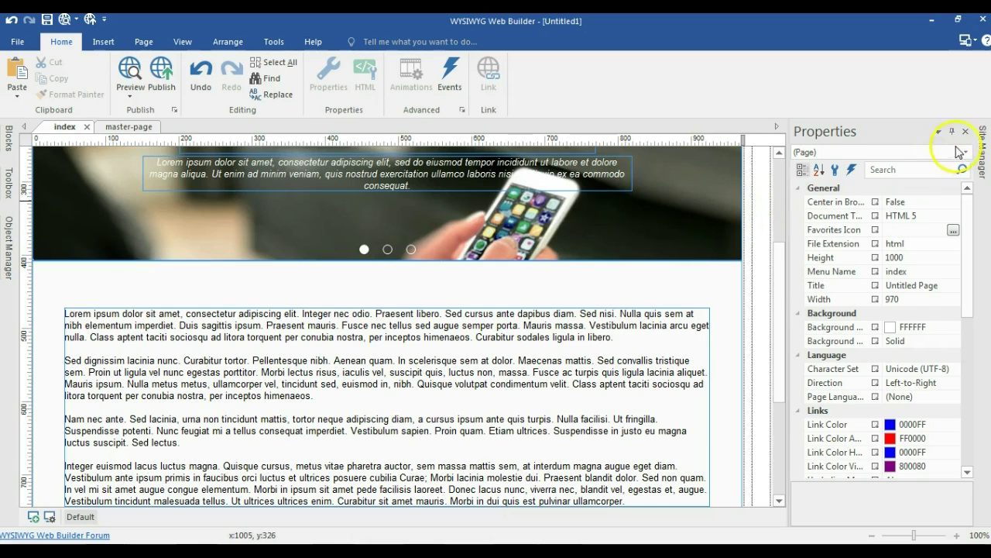
# Step: Clone the index page three times in the Site Manager
pyautogui.click(982, 151)
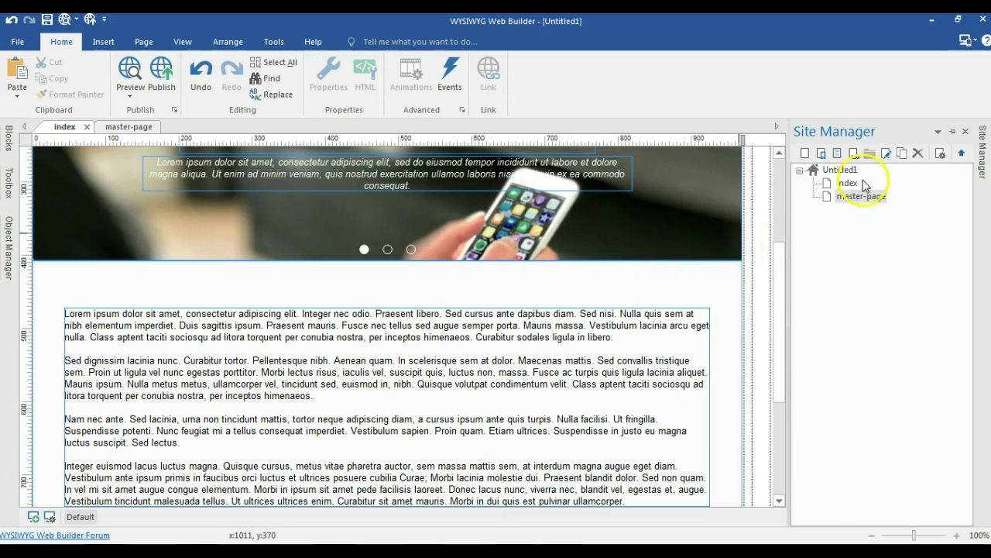
pyautogui.click(846, 183)
pyautogui.click(901, 154)
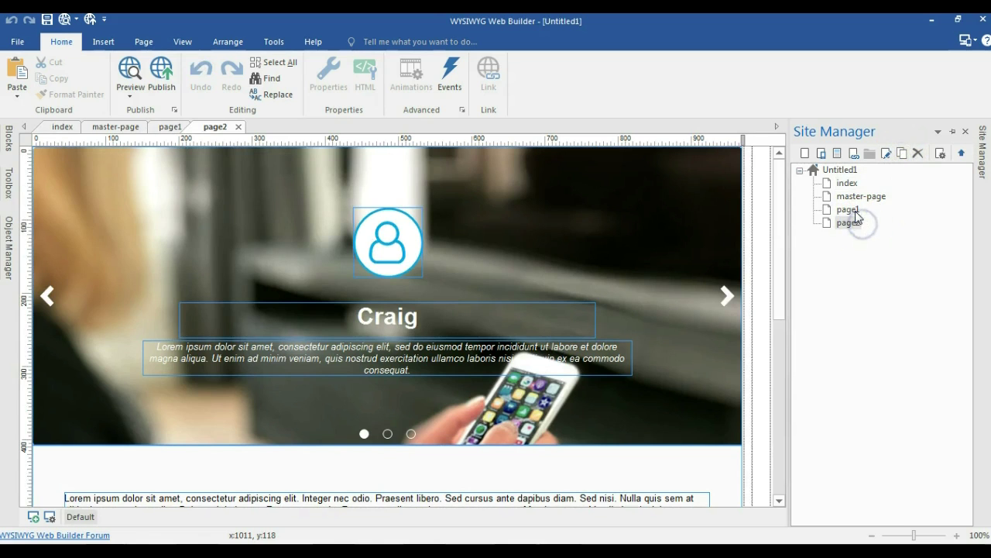
pyautogui.click(903, 157)
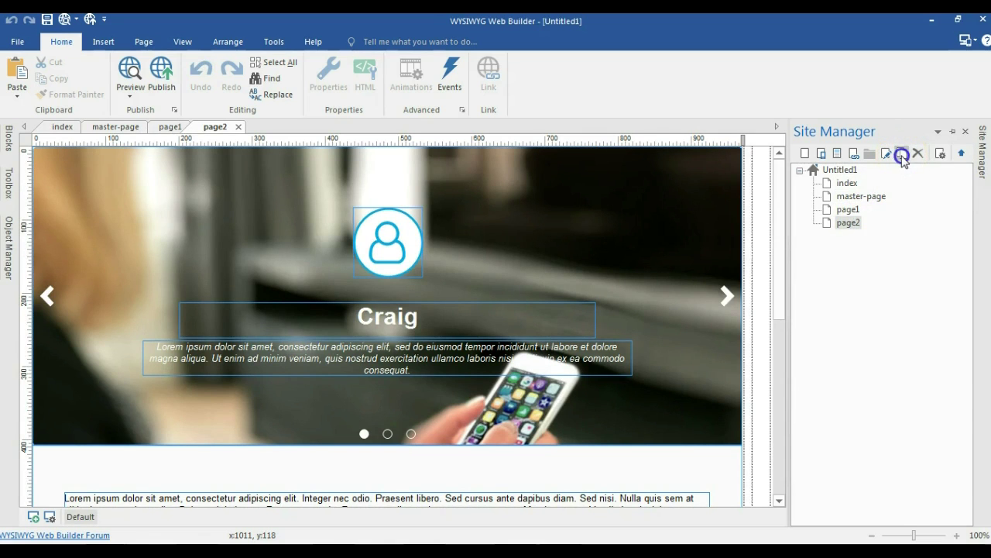
# Step: Rename the three cloned pages in the Site Manager as about, services and contact
pyautogui.rightClick(849, 210)
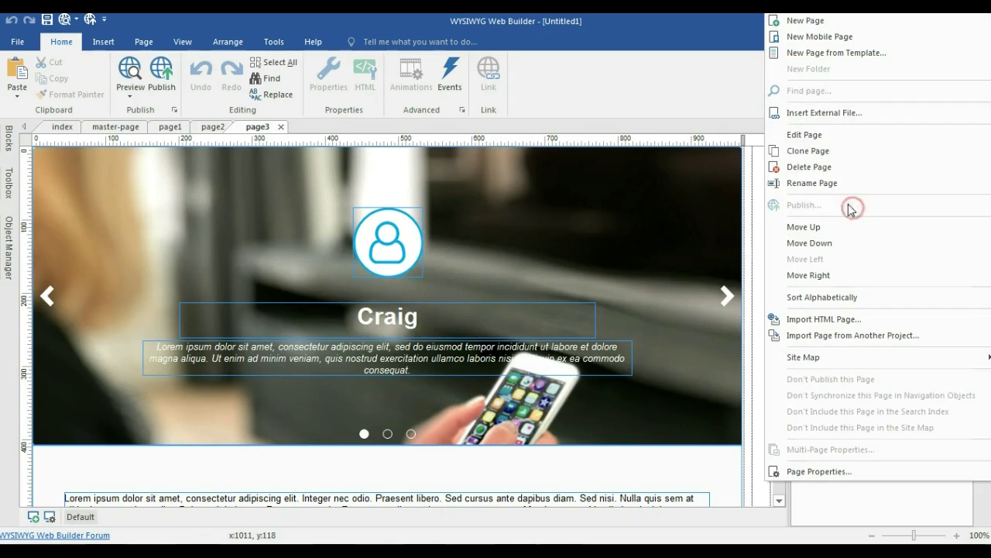
pyautogui.click(813, 184)
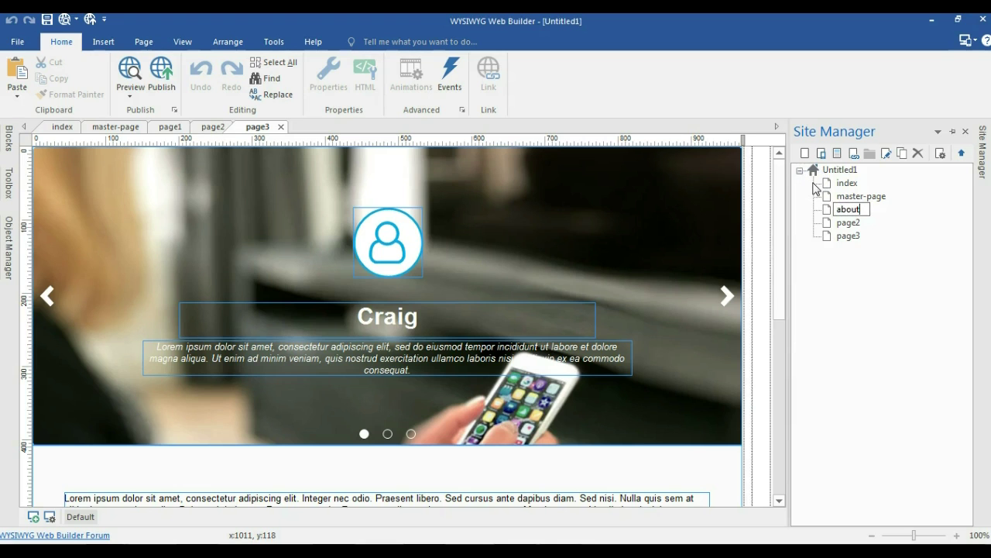
pyautogui.rightClick(841, 225)
pyautogui.click(828, 183)
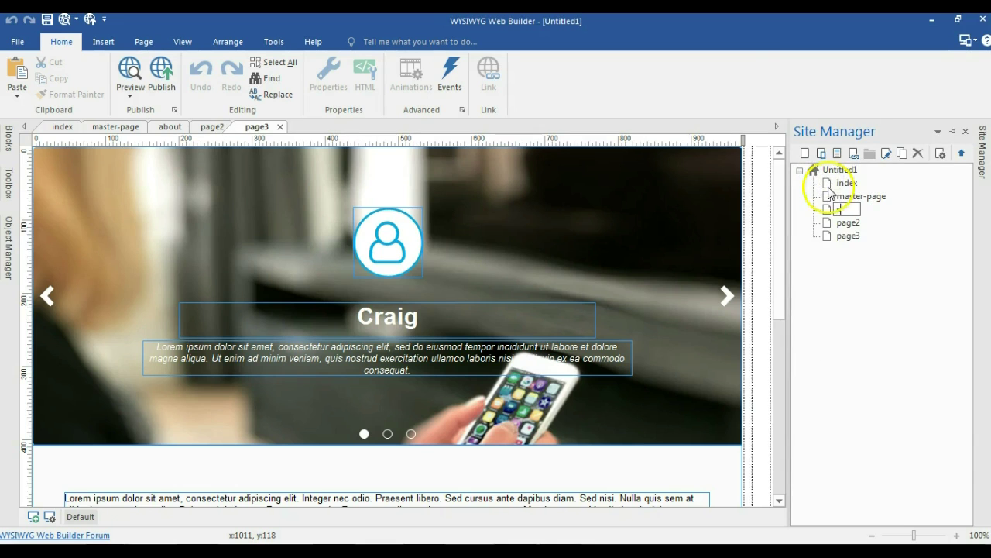
pyautogui.rightClick(849, 223)
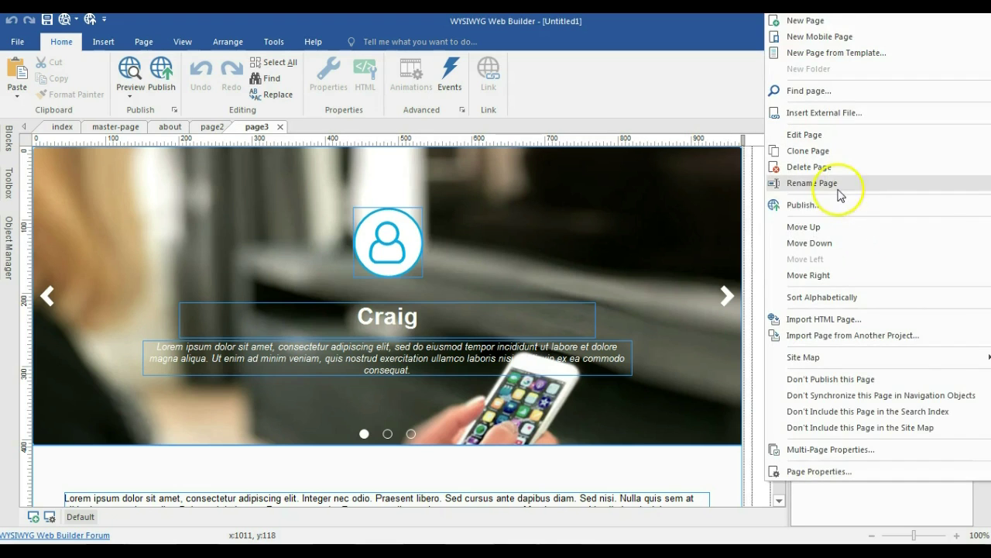
pyautogui.click(841, 191)
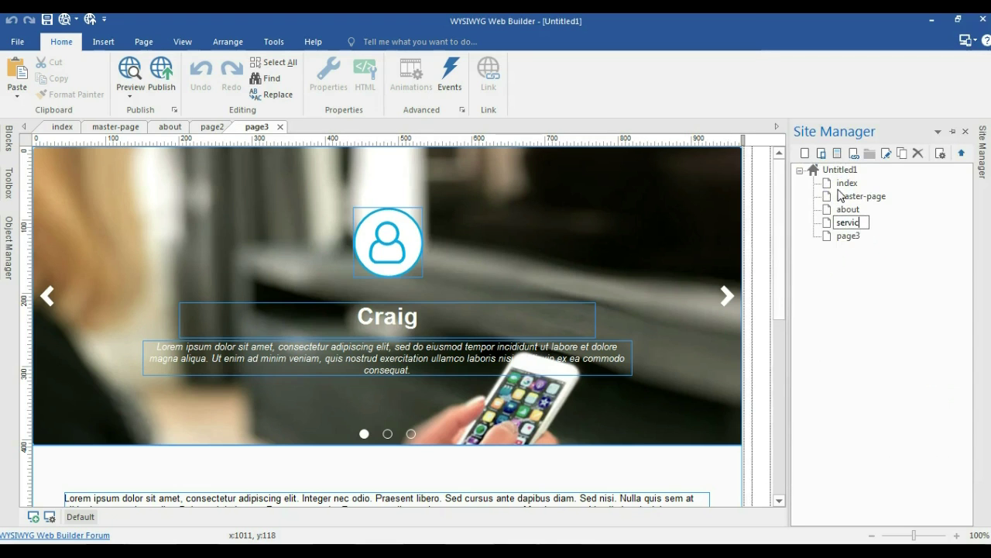
pyautogui.rightClick(847, 235)
pyautogui.click(817, 188)
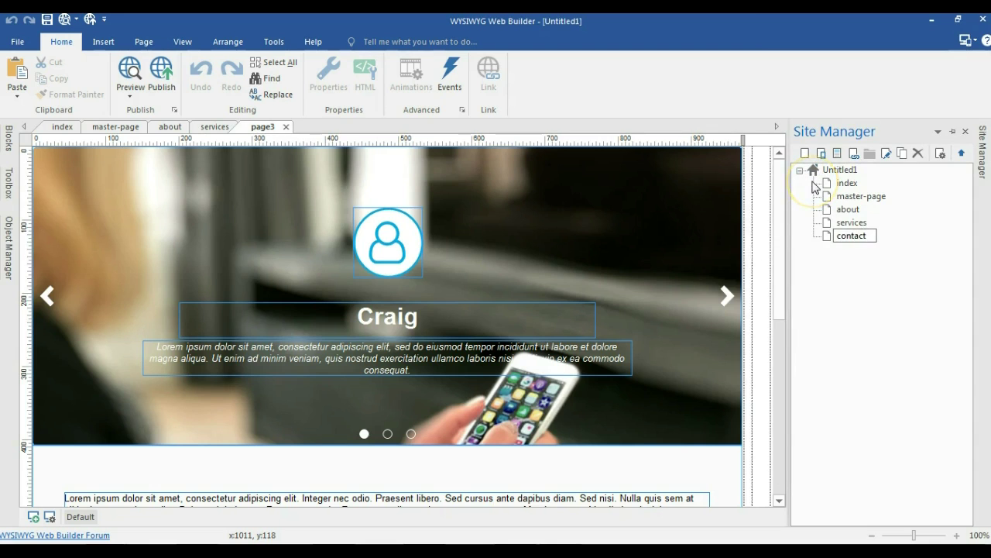
pyautogui.click(847, 291)
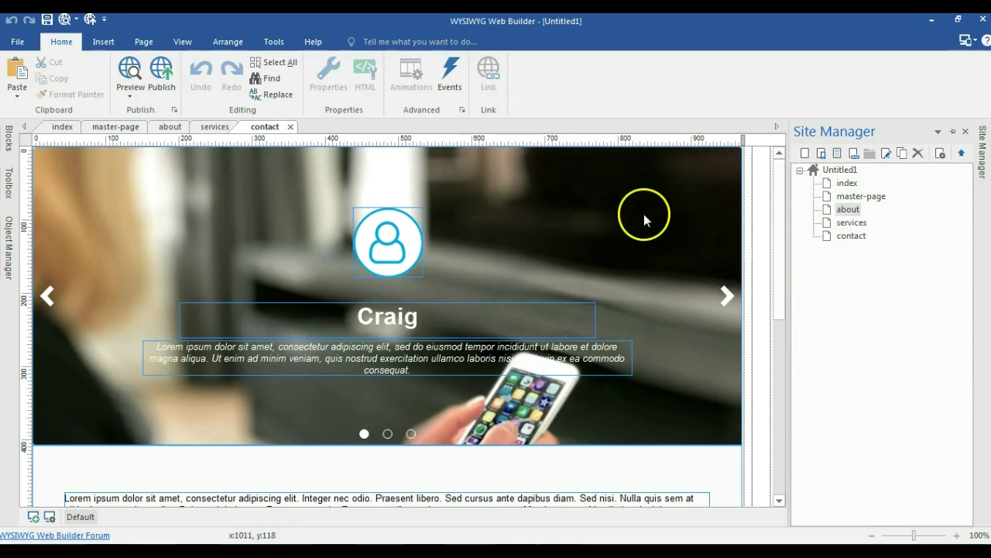
# Step: On the about page, delete the carousel and move the text layer up to about y 116
pyautogui.hotkey('ctrl', 'Tab')
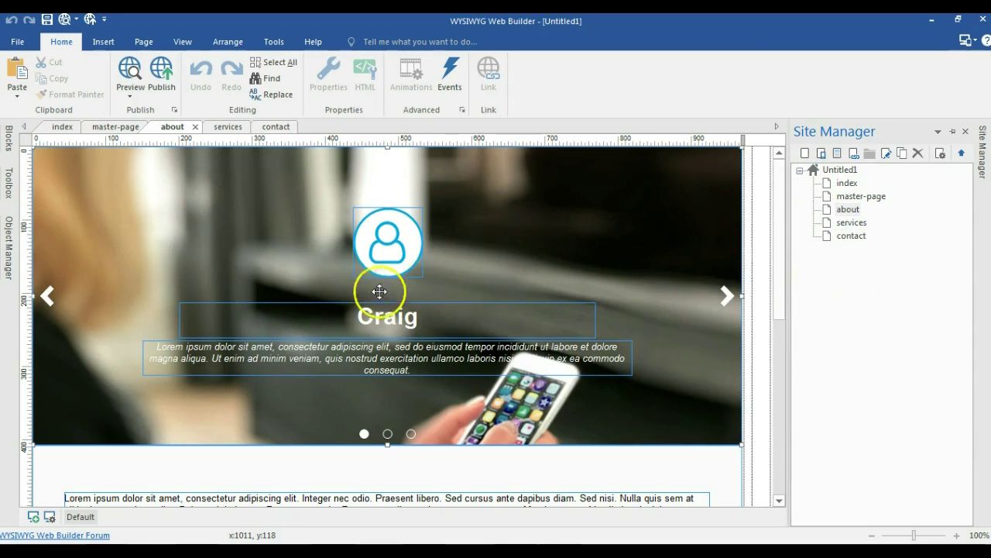
pyautogui.press('Delete')
pyautogui.moveTo(236, 465); pyautogui.dragTo(201, 246)
# Step: Draw a new layer about 225 by 80 above the text layer and place it at position 0, 0
pyautogui.click(11, 186)
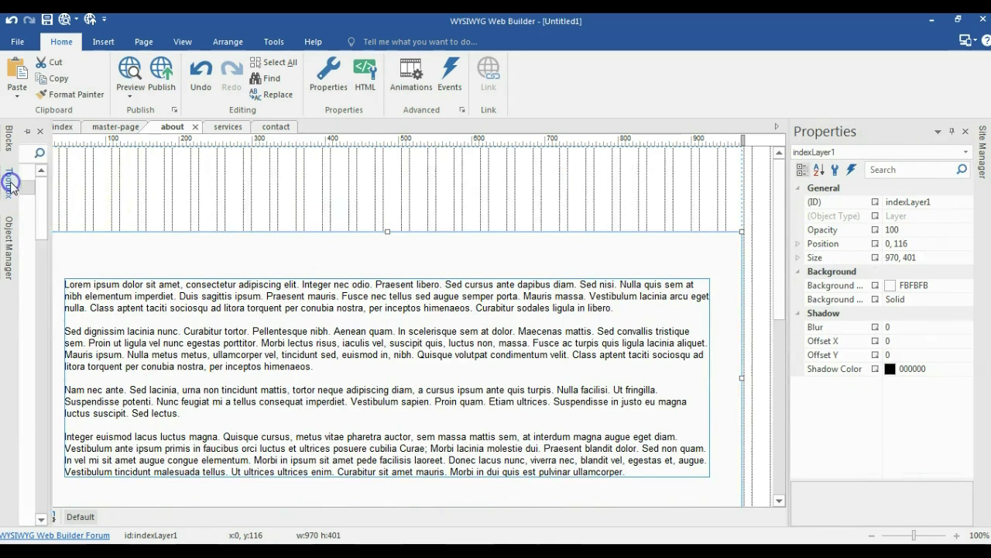
pyautogui.click(90, 154)
pyautogui.write('l')
pyautogui.write('y')
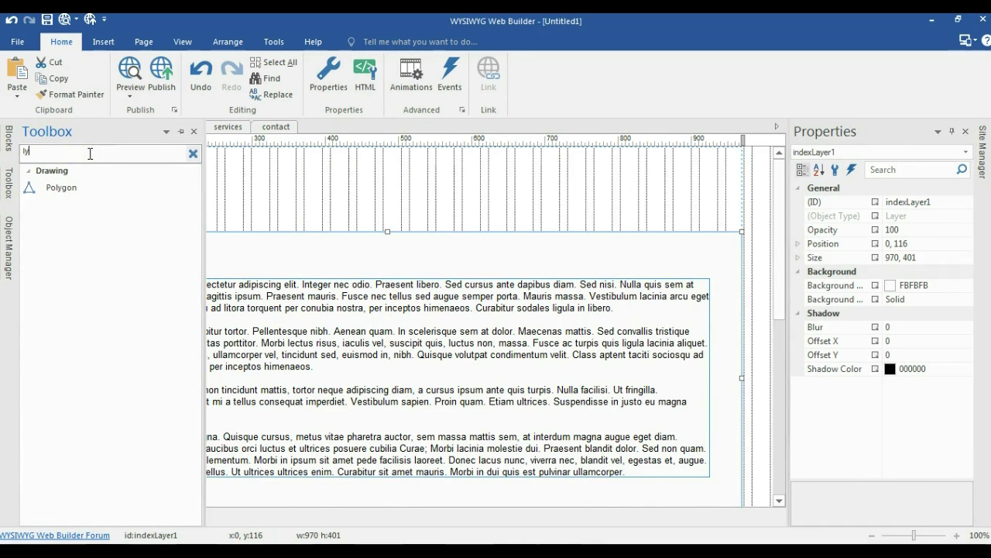
pyautogui.press('BackSpace')
pyautogui.press('BackSpace')
pyautogui.write('ayer')
pyautogui.click(78, 188)
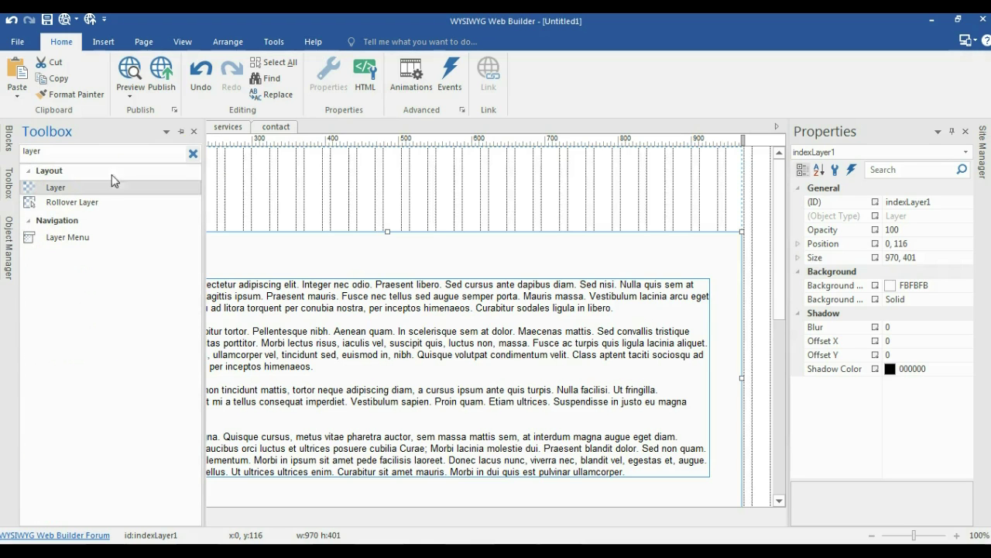
pyautogui.moveTo(222, 158); pyautogui.dragTo(387, 217)
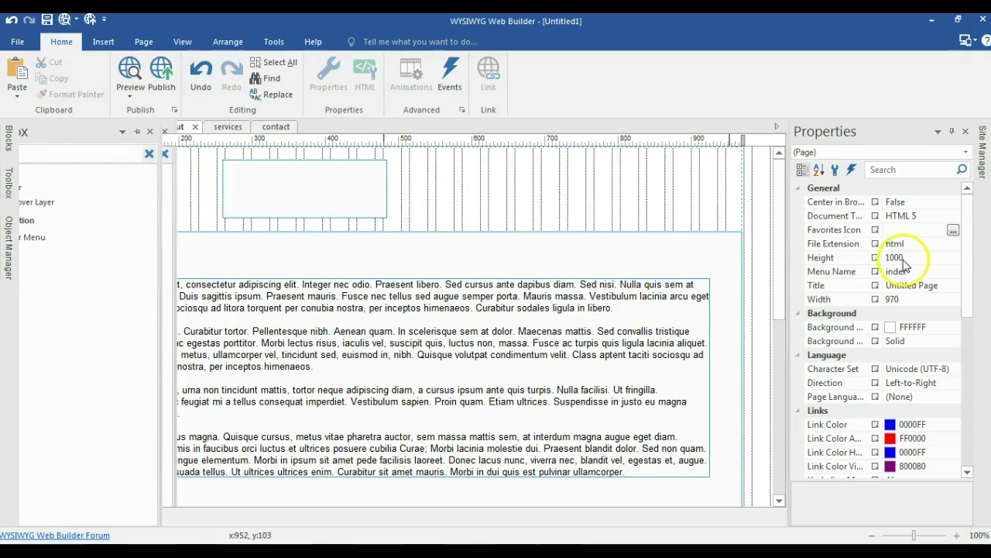
pyautogui.click(373, 186)
pyautogui.moveTo(145, 159); pyautogui.dragTo(146, 159)
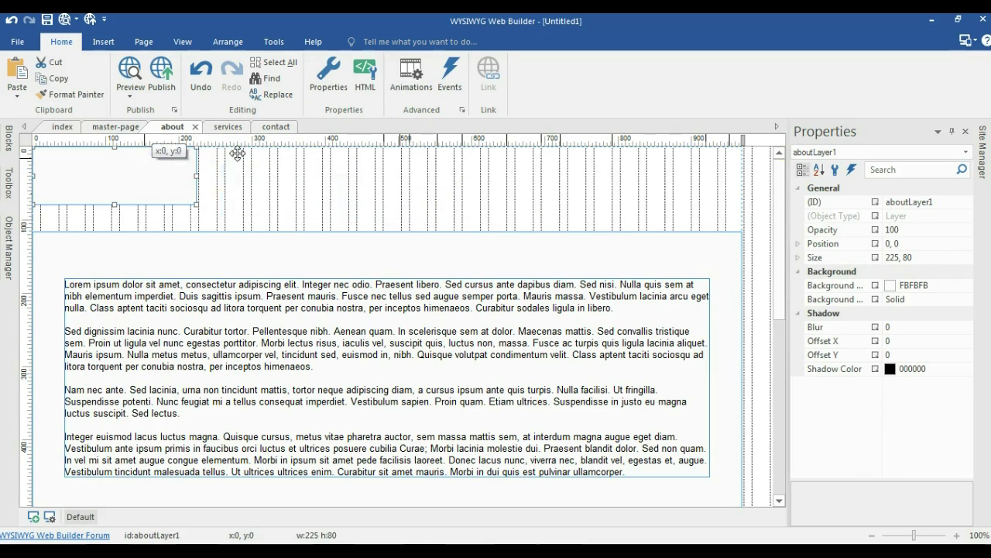
# Step: Set the new layer's size to 970, 80 and move the text layer directly beneath it at y 80
pyautogui.click(834, 259)
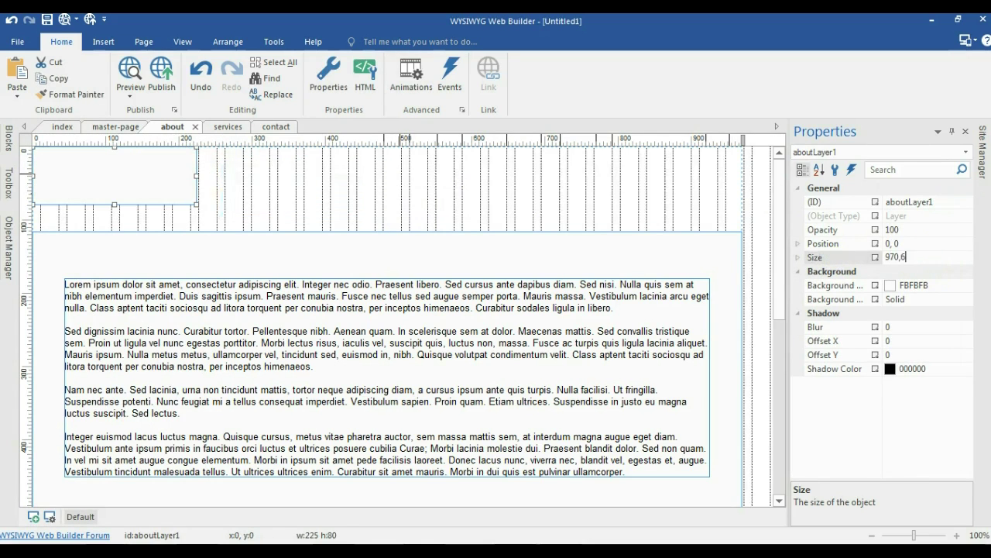
pyautogui.write('970, 80')
pyautogui.press('Return')
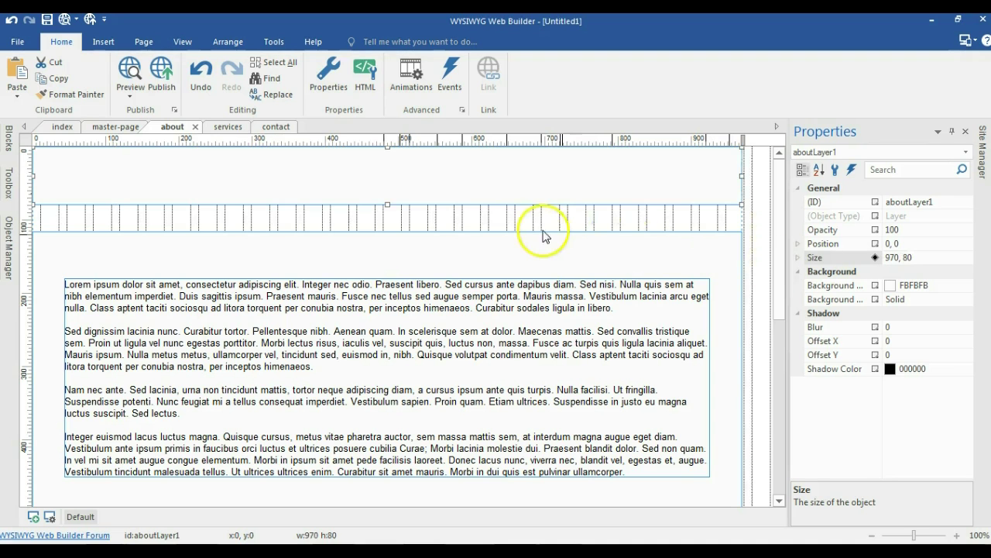
pyautogui.click(535, 217)
pyautogui.moveTo(502, 222); pyautogui.dragTo(500, 212)
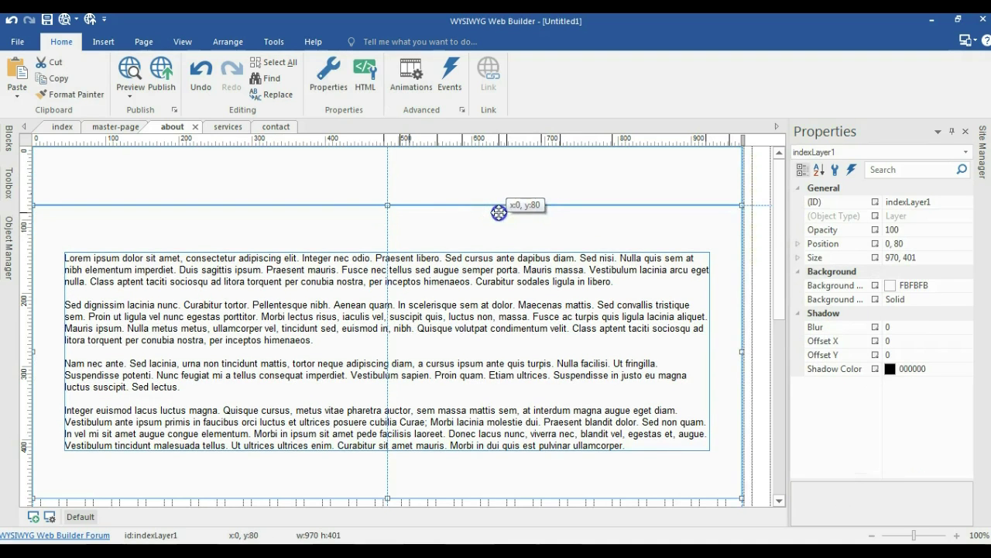
# Step: Enable relative horizontal sizing for the new 970 by 80 layer and set its alignment to Center
pyautogui.click(69, 172)
pyautogui.doubleClick(279, 191)
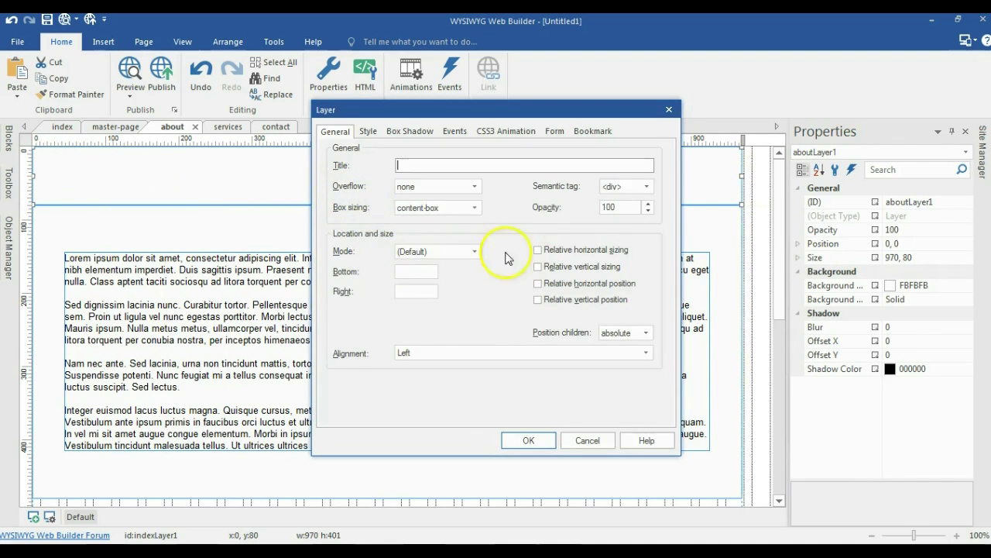
pyautogui.click(566, 252)
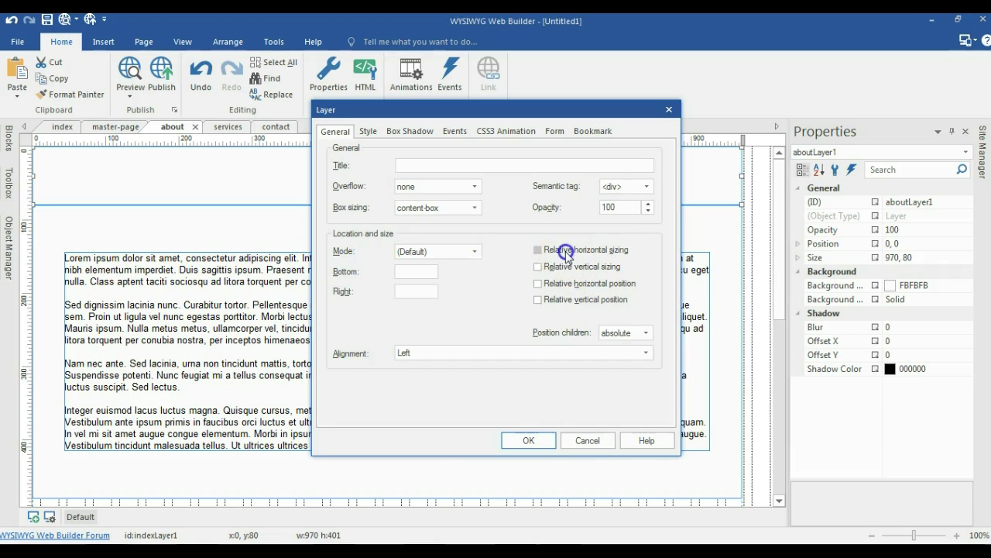
pyautogui.click(436, 354)
pyautogui.click(428, 373)
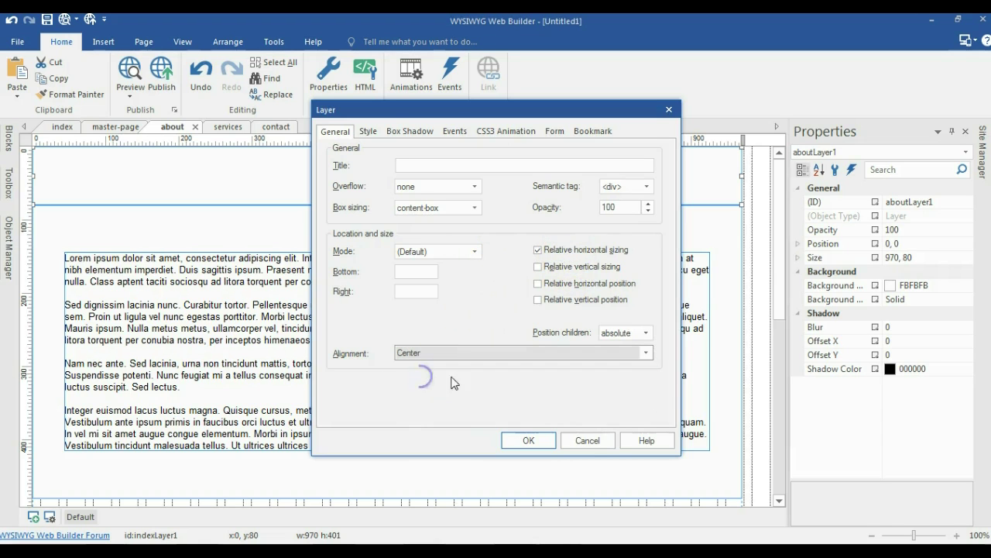
# Step: Give the layer a solid black (000000) background and apply its properties
pyautogui.click(362, 131)
pyautogui.click(422, 207)
pyautogui.click(418, 228)
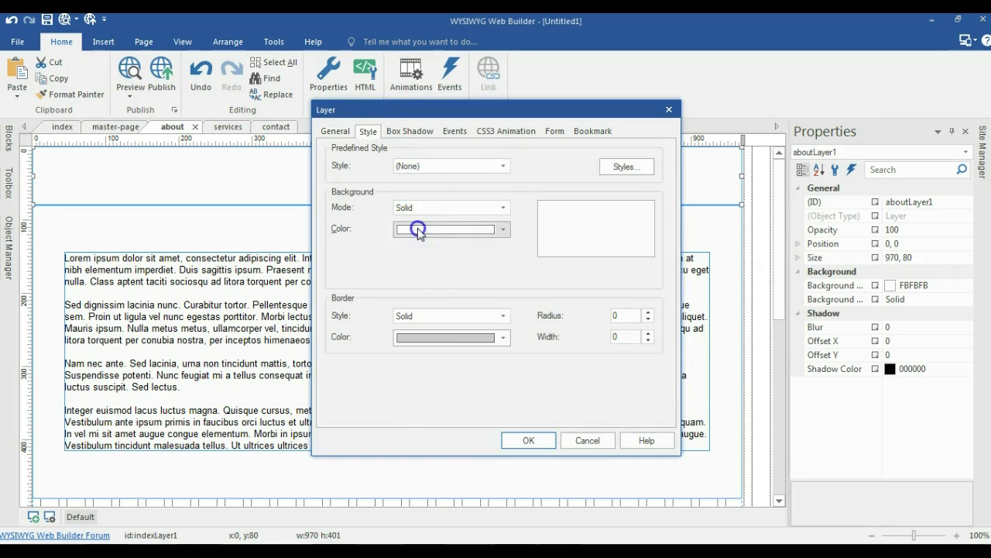
pyautogui.click(418, 228)
pyautogui.click(426, 395)
pyautogui.click(519, 440)
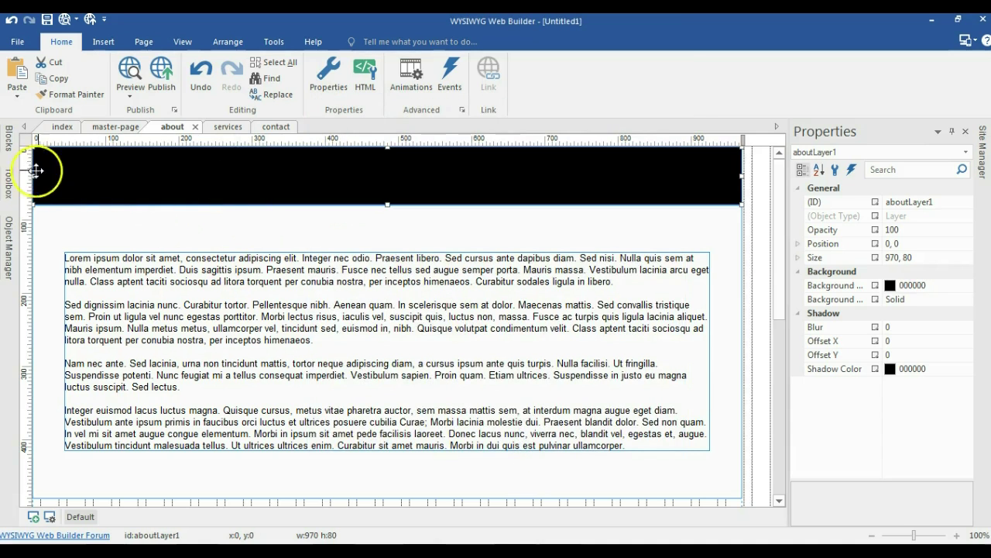
# Step: Insert a text object about 215 wide inside the black layer
pyautogui.click(10, 186)
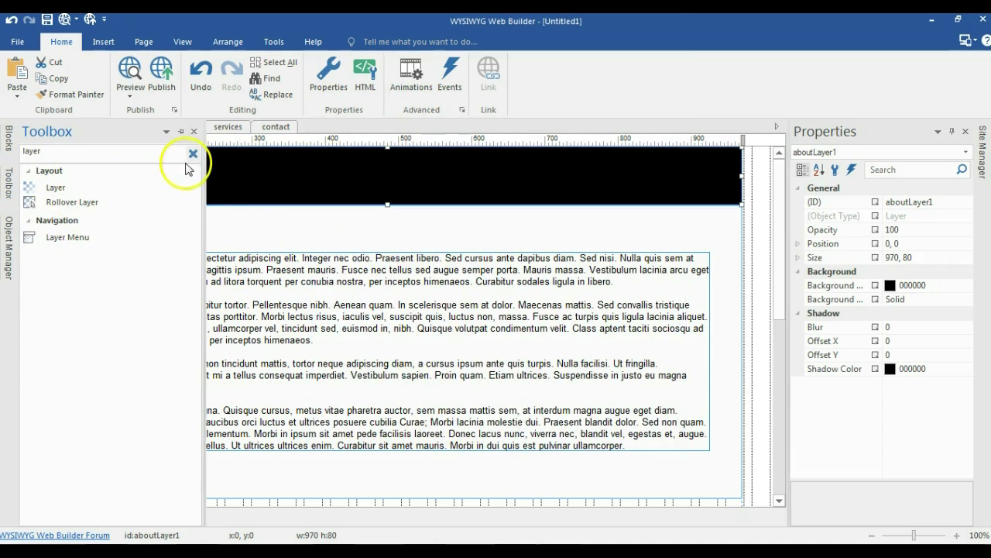
pyautogui.click(192, 154)
pyautogui.click(54, 318)
pyautogui.moveTo(338, 168); pyautogui.dragTo(495, 223)
pyautogui.click(481, 176)
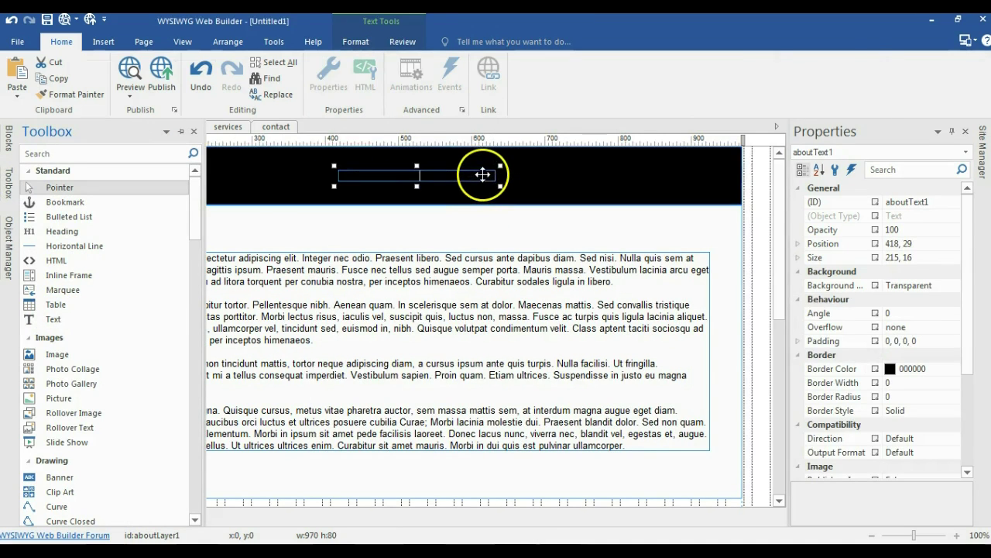
# Step: Replace the text object's placeholder text with "About Us"
pyautogui.doubleClick(483, 174)
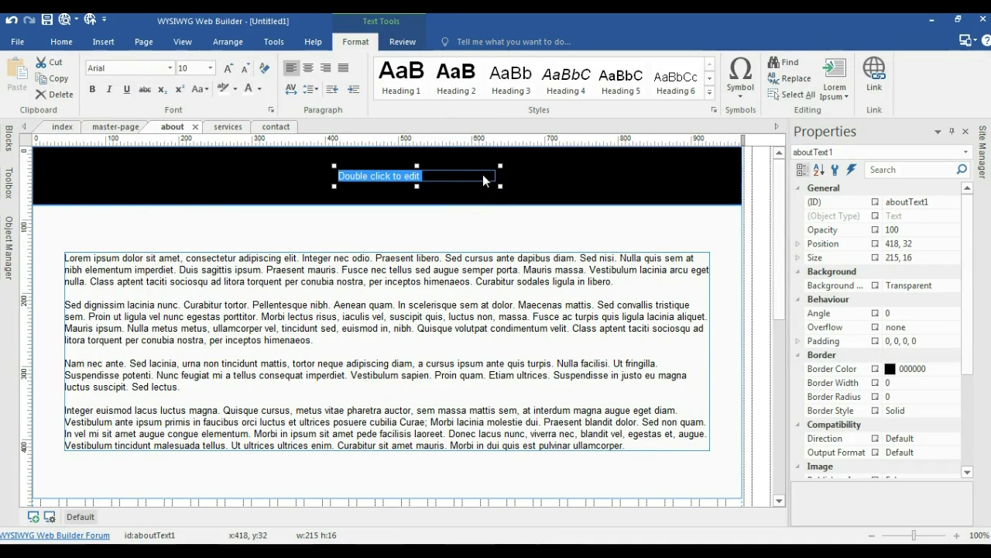
pyautogui.write('Abo')
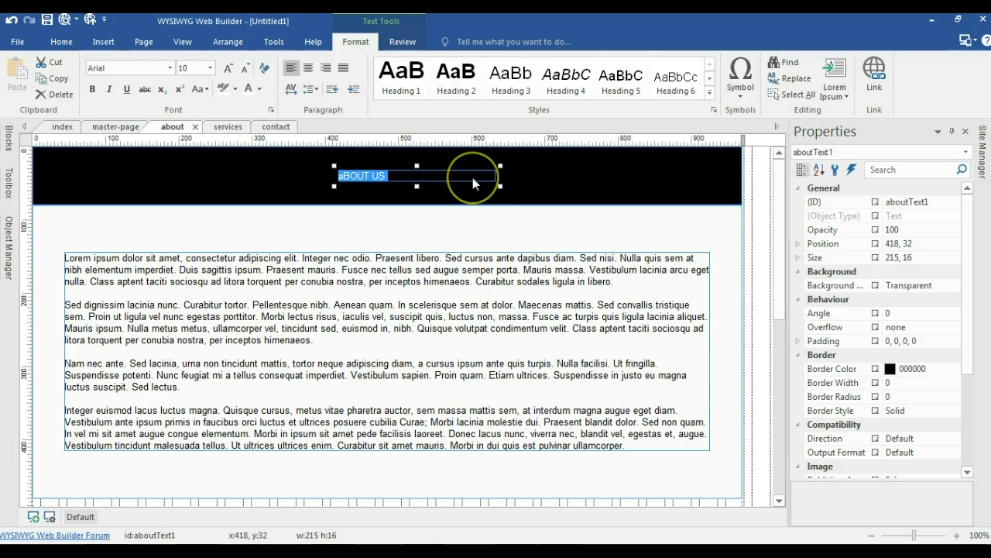
pyautogui.press('BackSpace')
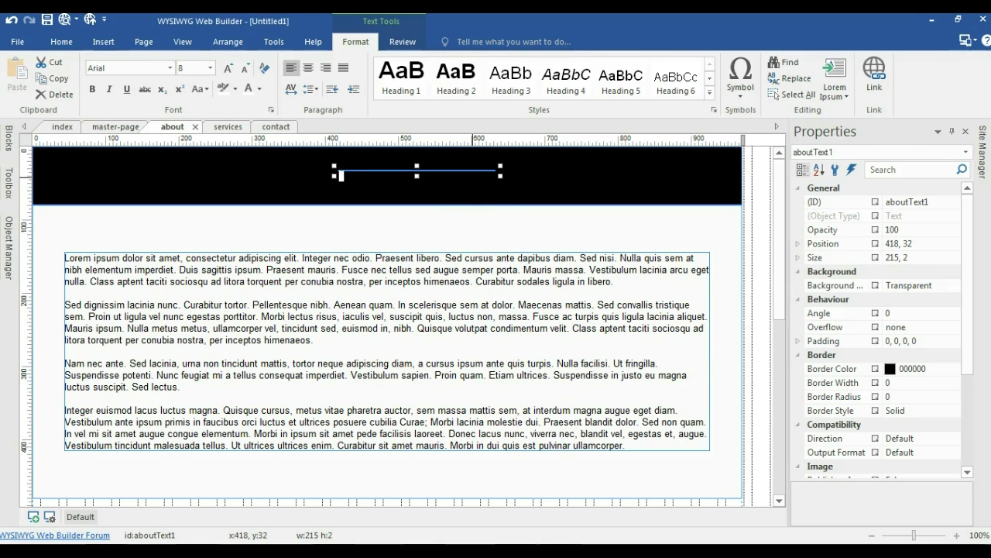
# Step: Format the About Us heading at font size 24 in white, centred within its text box
pyautogui.click(210, 68)
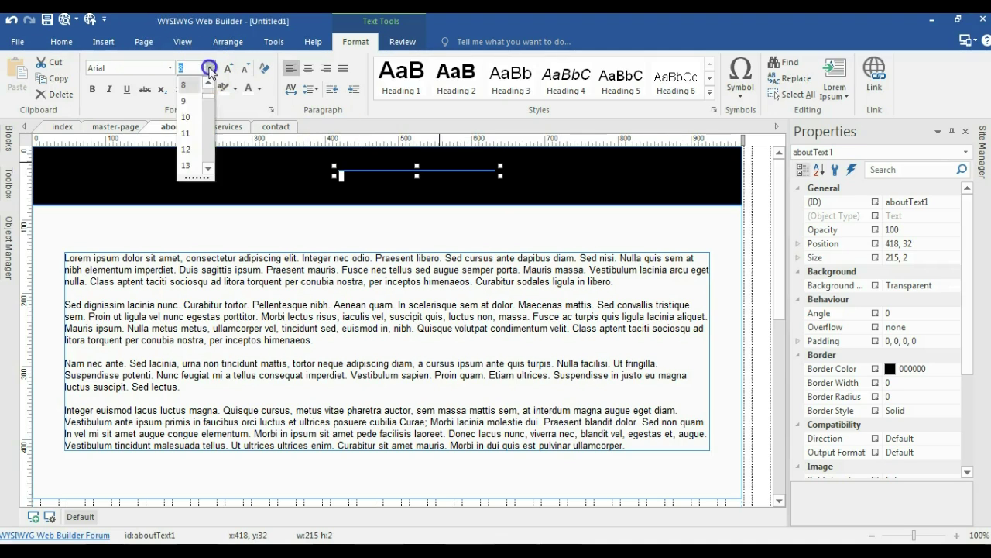
pyautogui.click(201, 133)
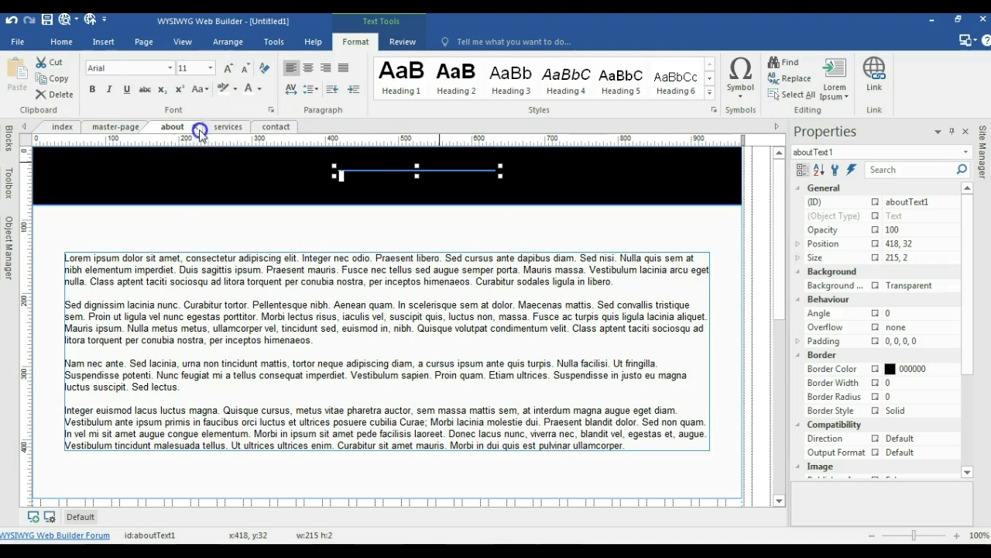
pyautogui.click(210, 68)
pyautogui.scroll(-1, 196, 129)
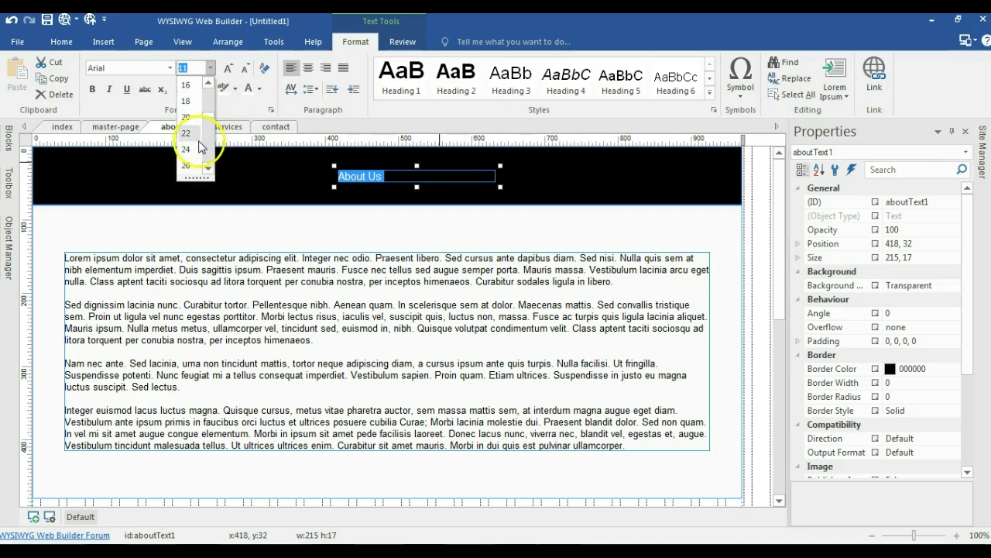
pyautogui.click(192, 149)
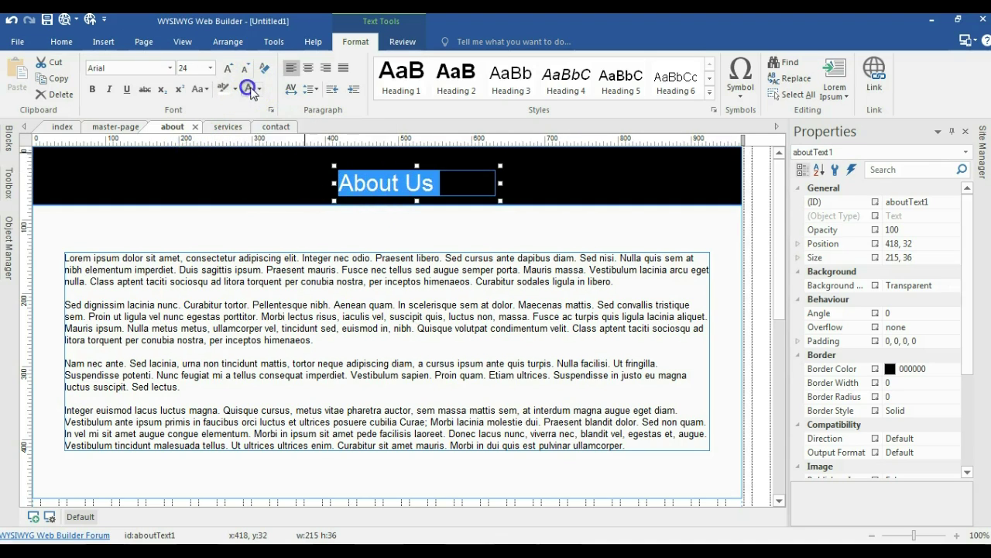
pyautogui.click(308, 68)
pyautogui.click(465, 166)
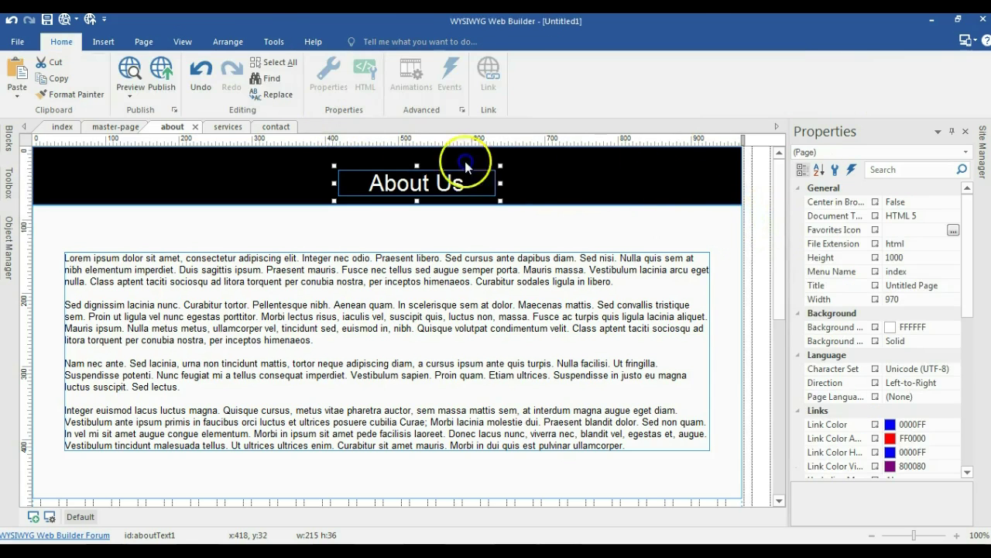
# Step: Move the About Us heading up to y 22 in the black layer and centre it horizontally in the page
pyautogui.click(418, 185)
pyautogui.moveTo(418, 188)
pyautogui.mouseDown()
pyautogui.moveTo(416, 172)
pyautogui.moveTo(413, 188)
pyautogui.mouseUp()
pyautogui.rightClick(412, 187)
pyautogui.moveTo(581, 357)
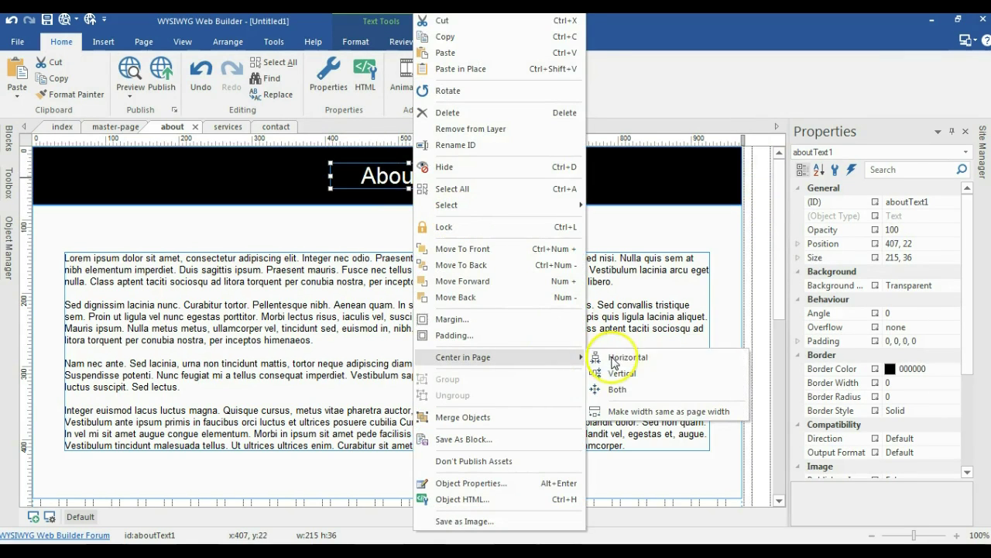
pyautogui.click(613, 356)
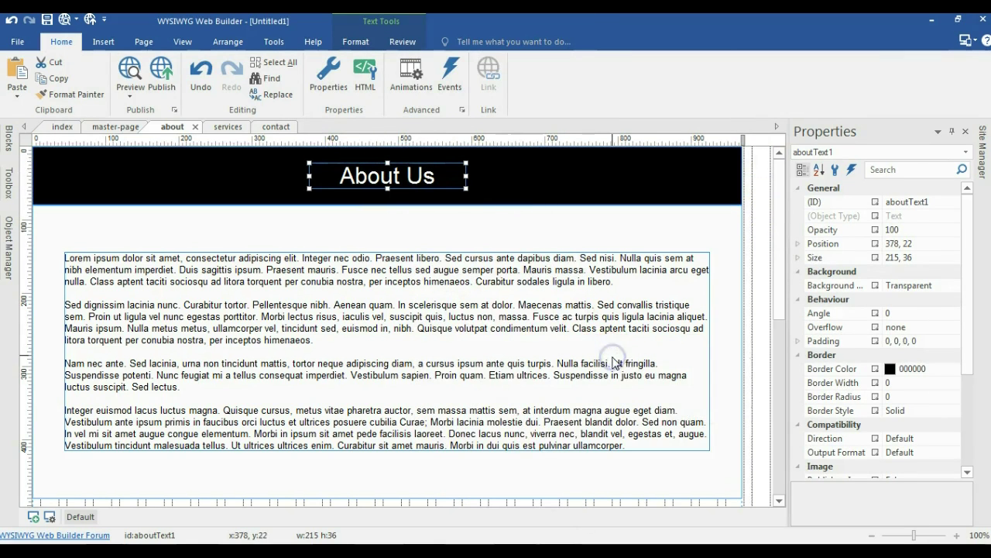
# Step: Replace the carousel on the services page with a copy of the about page's black banner layer
pyautogui.click(708, 177)
pyautogui.click(948, 175)
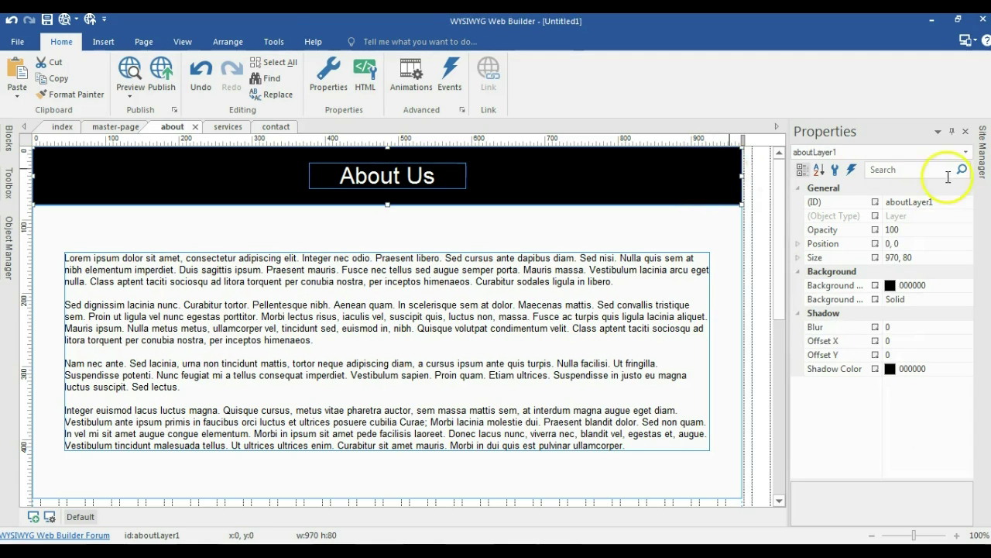
pyautogui.click(982, 155)
pyautogui.doubleClick(849, 222)
pyautogui.click(557, 203)
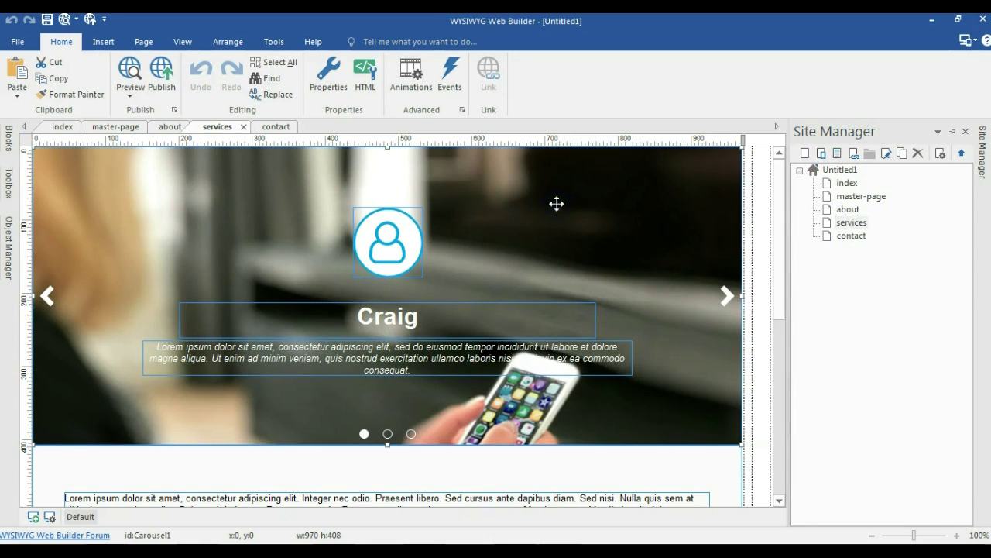
pyautogui.press('Delete')
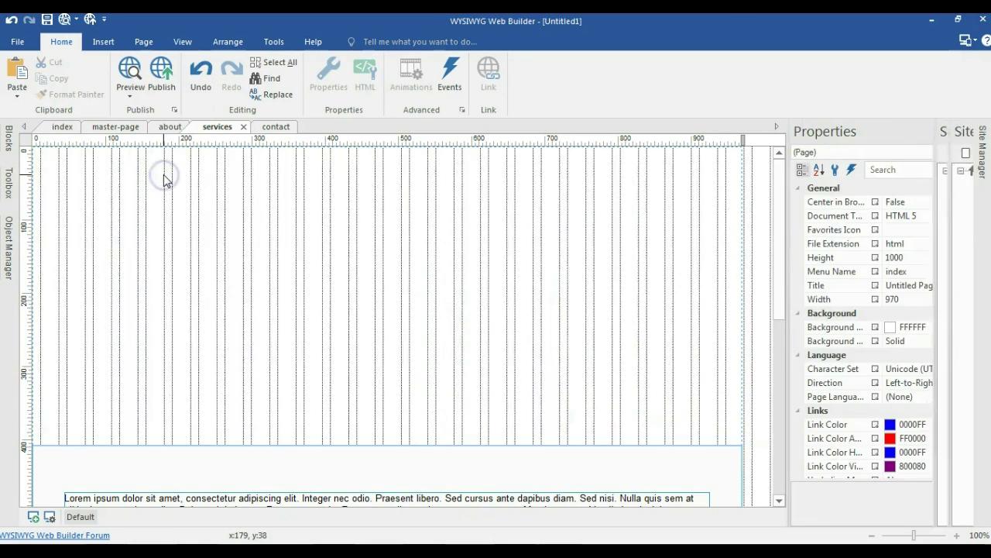
pyautogui.click(164, 180)
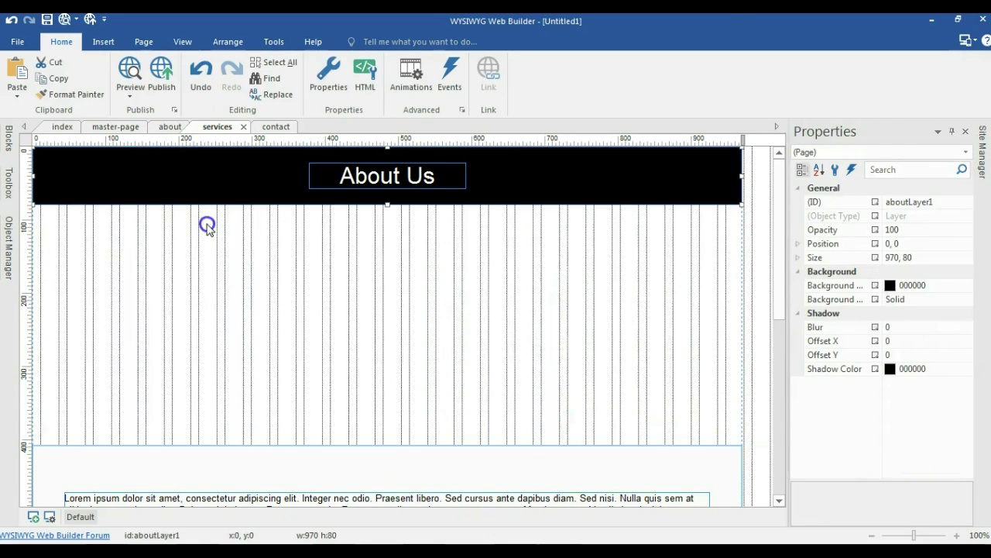
# Step: Move the services page's text layer up to y 80 beneath the banner and change the banner heading to "Services"
pyautogui.moveTo(310, 481); pyautogui.dragTo(267, 232)
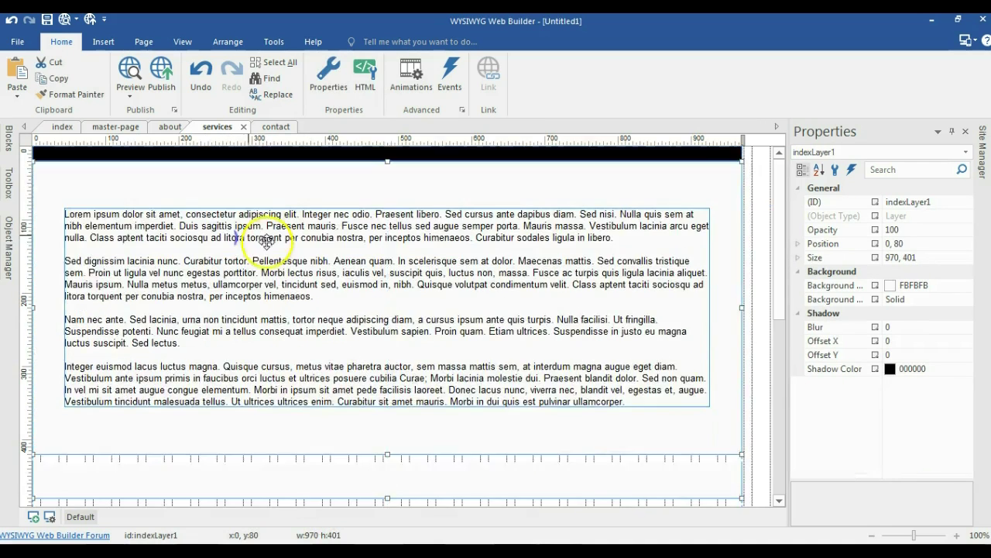
pyautogui.click(387, 176)
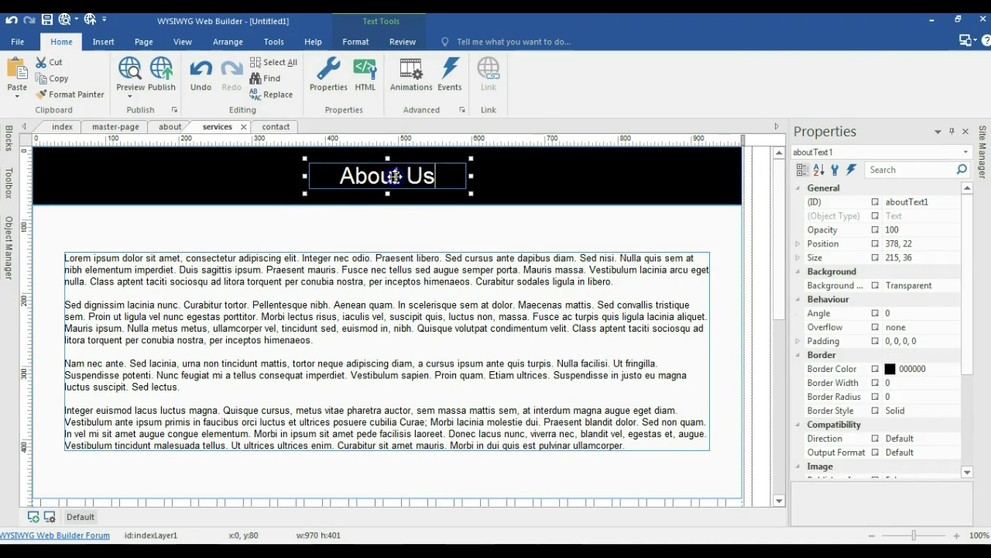
pyautogui.doubleClick(396, 176)
pyautogui.write('Services')
# Step: Extend the text layer on the services page downwards to a height of 790
pyautogui.click(420, 244)
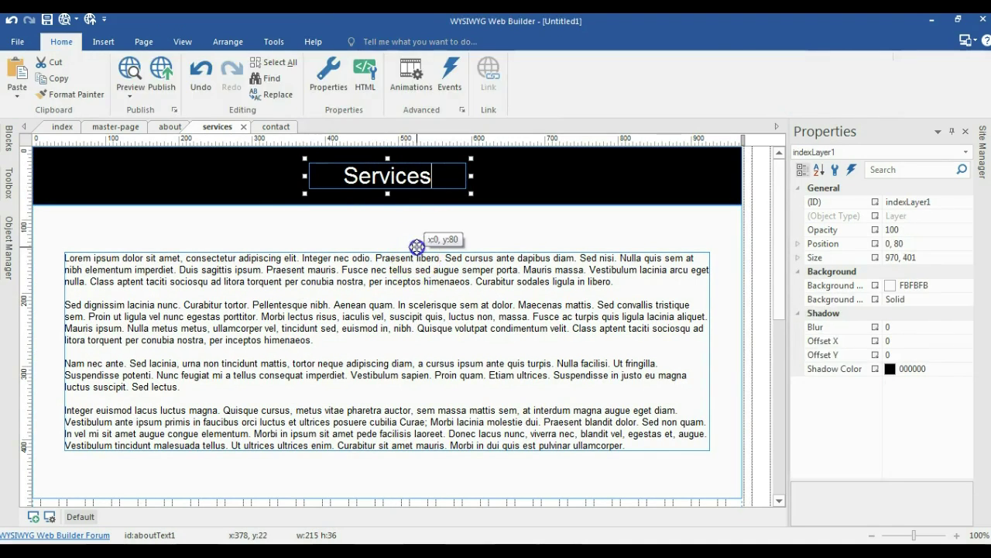
pyautogui.scroll(-1, 416, 263)
pyautogui.moveTo(382, 410); pyautogui.dragTo(382, 528)
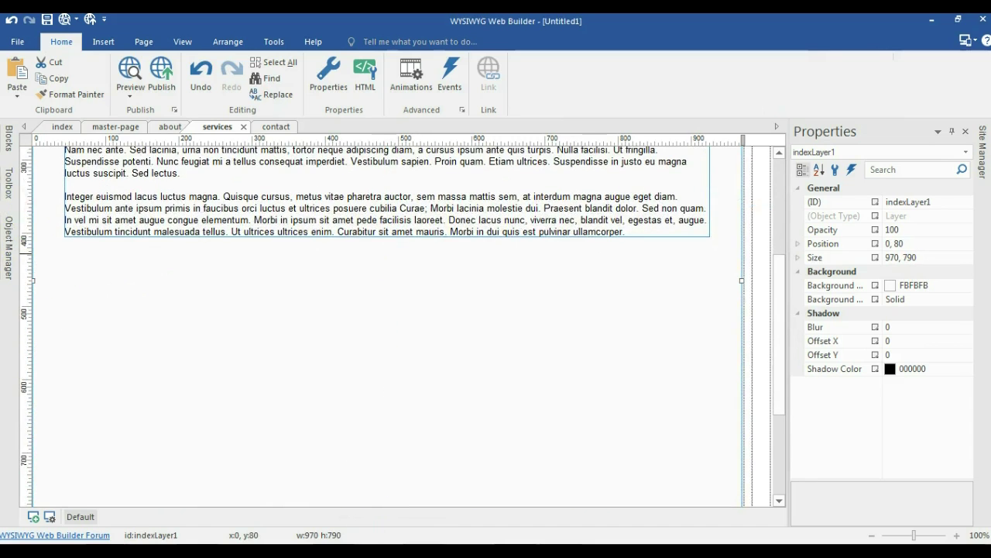
# Step: Insert a YouTube object below the paragraphs in the services page's text layer
pyautogui.click(8, 182)
pyautogui.click(94, 153)
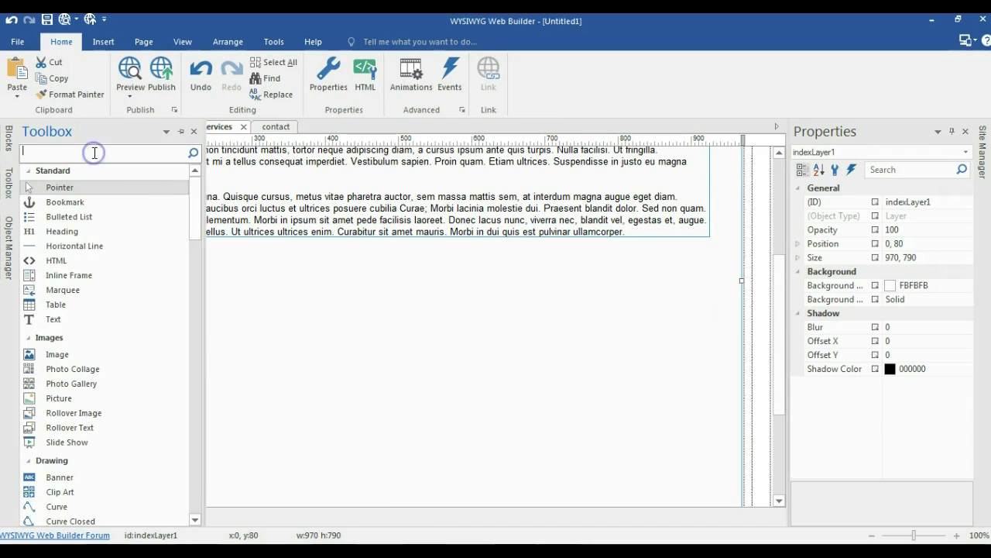
pyautogui.write('you')
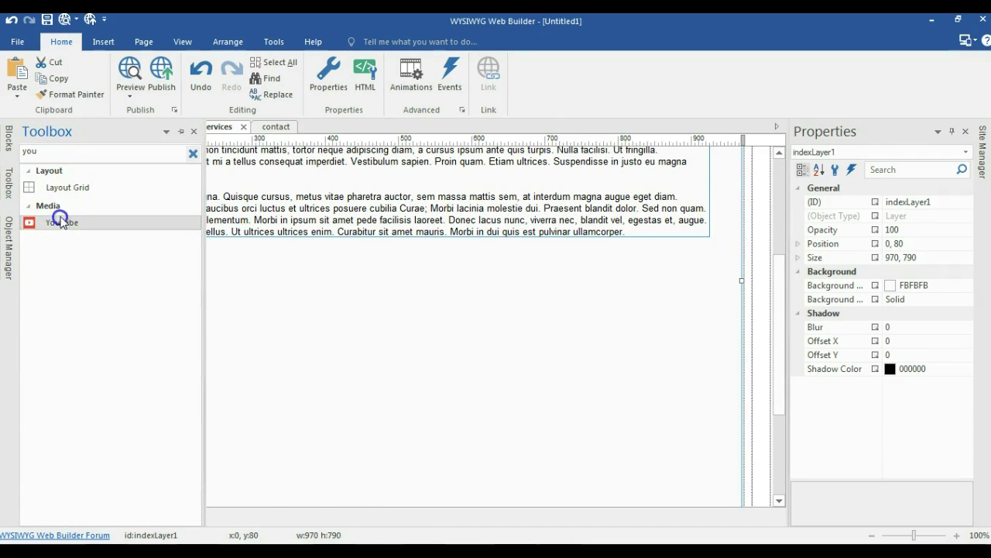
pyautogui.moveTo(66, 220); pyautogui.dragTo(284, 287)
pyautogui.click(763, 348)
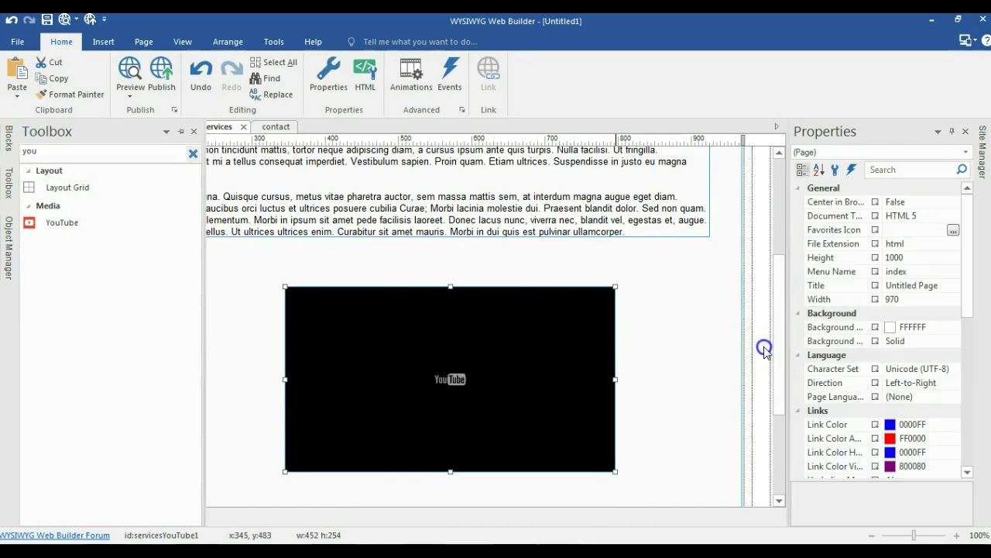
# Step: Enlarge the YouTube object to about 709 by 398 below the text and centre it horizontally in the page
pyautogui.scroll(-2, 593, 312)
pyautogui.click(291, 250)
pyautogui.moveTo(291, 249); pyautogui.dragTo(274, 263)
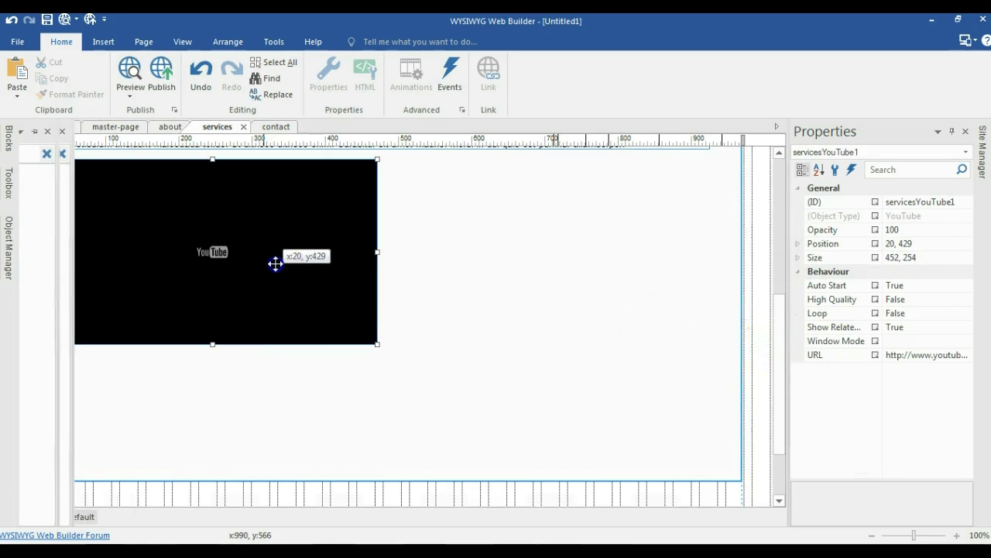
pyautogui.moveTo(377, 344); pyautogui.dragTo(566, 484)
pyautogui.rightClick(447, 303)
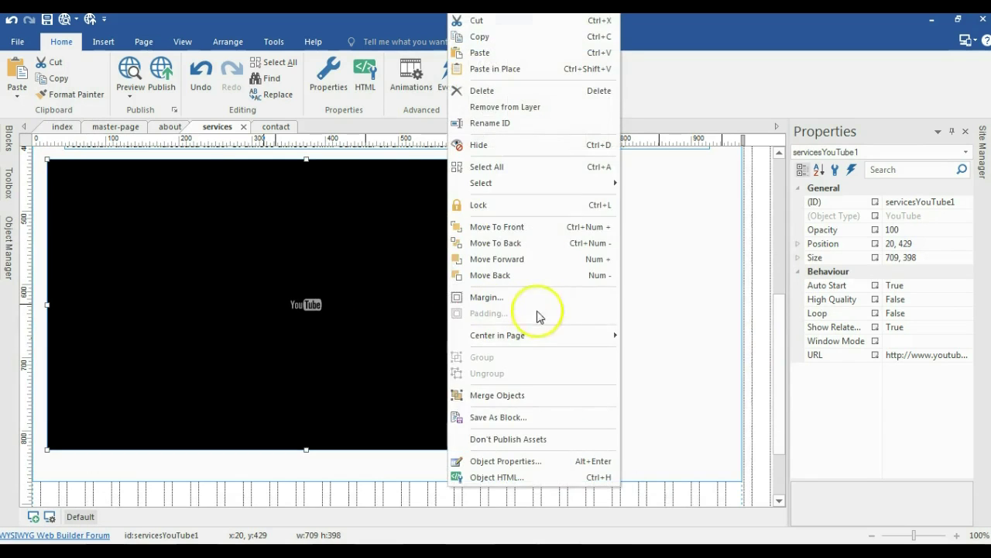
pyautogui.click(636, 335)
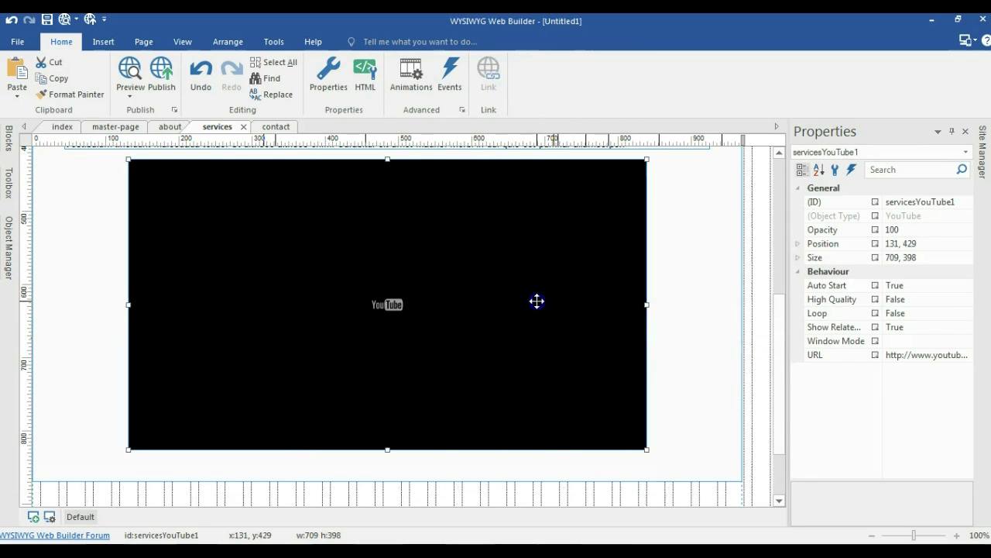
# Step: Turn off auto play for the YouTube object and move it down to y 448
pyautogui.doubleClick(535, 301)
pyautogui.click(561, 186)
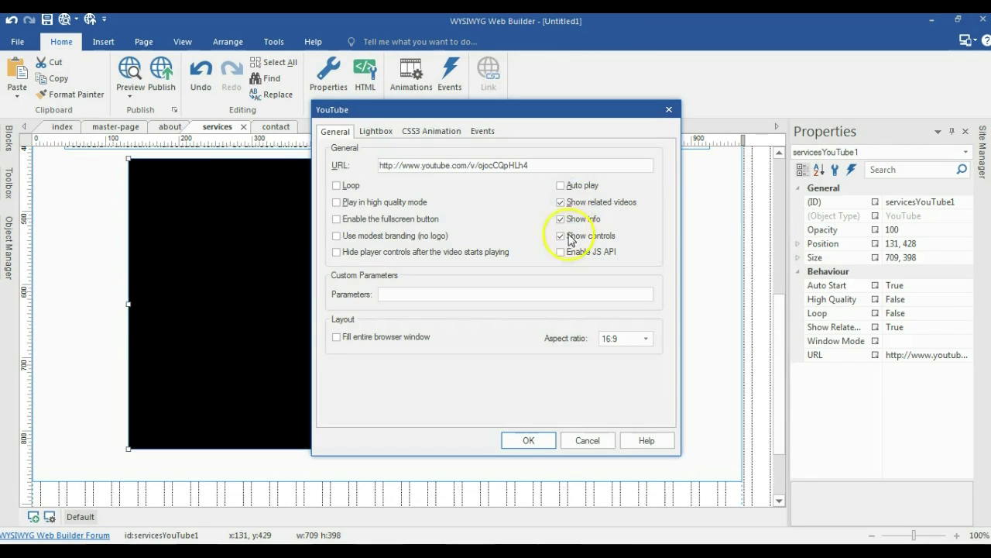
pyautogui.click(528, 439)
pyautogui.moveTo(465, 333); pyautogui.dragTo(469, 349)
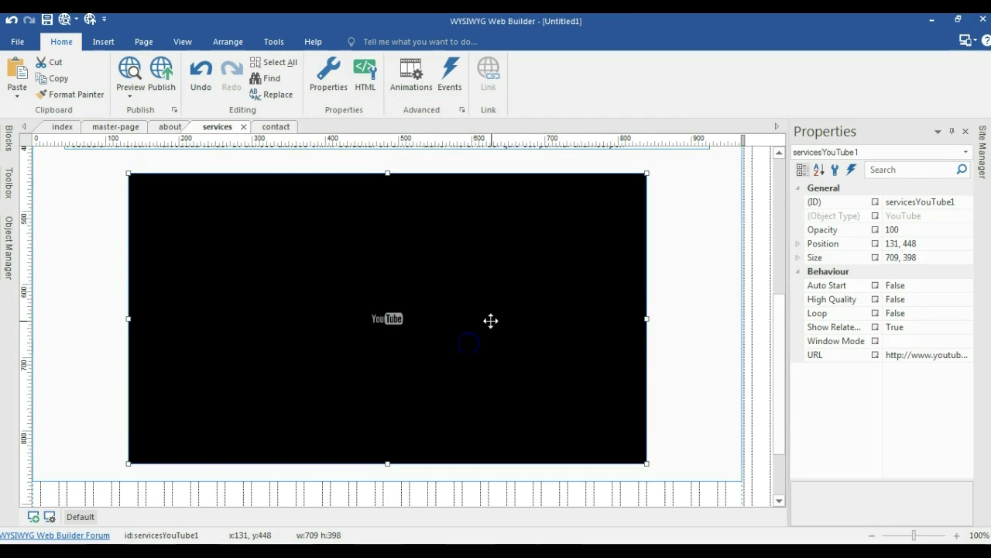
# Step: On the about page, extend the text layer downwards to a height of about 728
pyautogui.click(165, 127)
pyautogui.scroll(-1, 316, 221)
pyautogui.click(363, 405)
pyautogui.moveTo(388, 431); pyautogui.dragTo(380, 515)
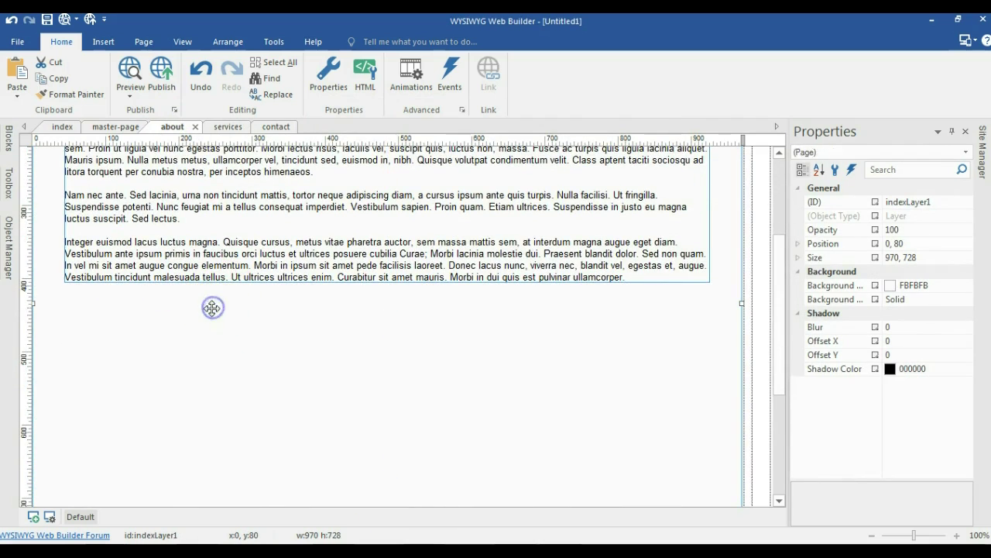
# Step: Paste a copy of the YouTube object into the about page's text layer, centred below the paragraphs at x 131
pyautogui.hotkey('ctrl', 'v')
pyautogui.scroll(-1, 317, 310)
pyautogui.moveTo(317, 310); pyautogui.dragTo(239, 316)
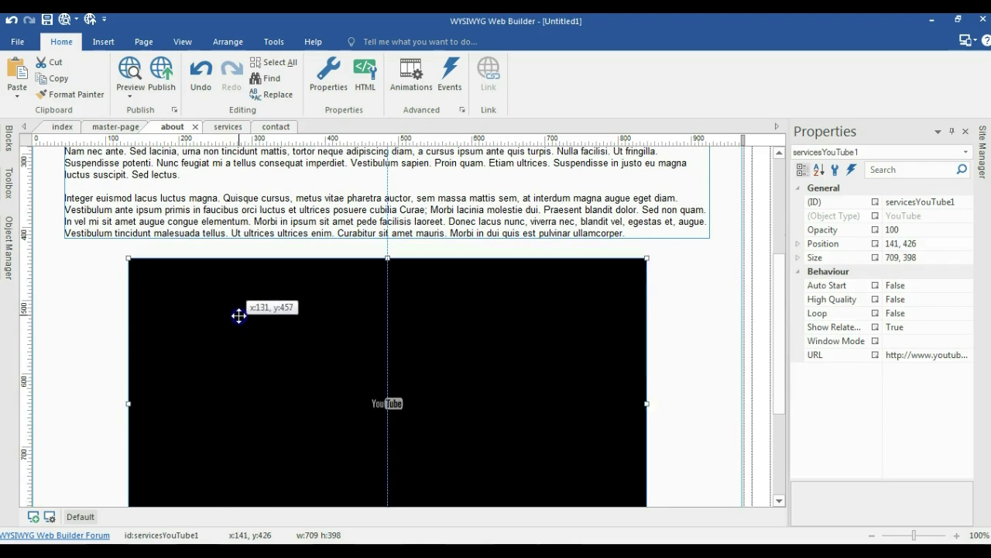
pyautogui.scroll(-1, 286, 281)
# Step: Extend the about page's text layer to a height of about 835 and adjust the YouTube object to y 462
pyautogui.click(73, 299)
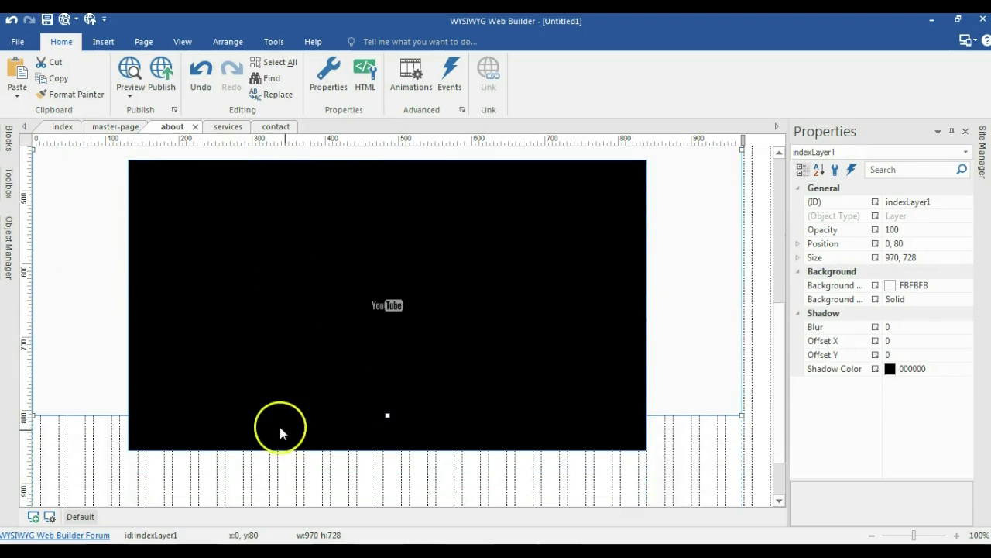
pyautogui.moveTo(388, 416); pyautogui.dragTo(401, 491)
pyautogui.scroll(1, 378, 396)
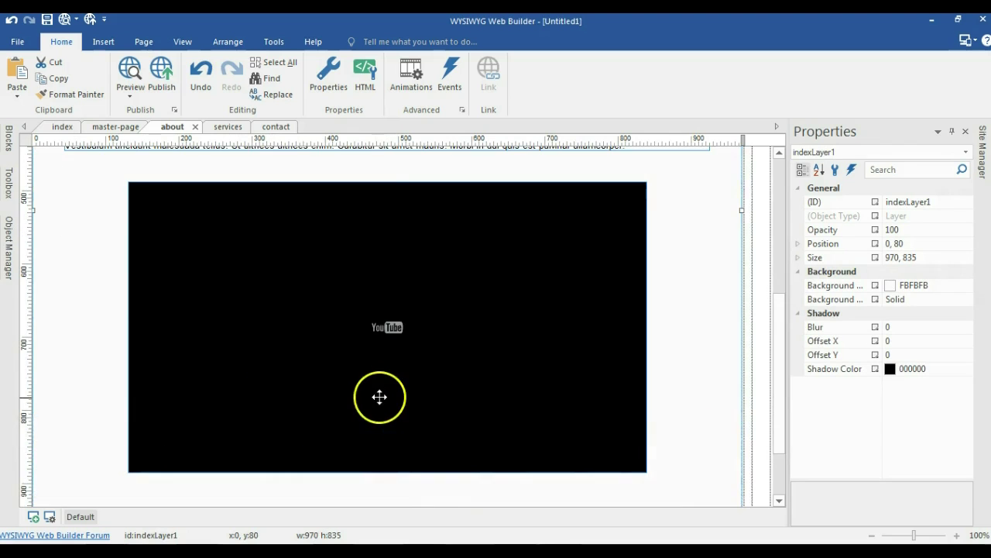
pyautogui.click(376, 343)
# Step: Replace the contact page's carousel and text layer with copies of the about page's banner and text layer
pyautogui.scroll(3, 375, 345)
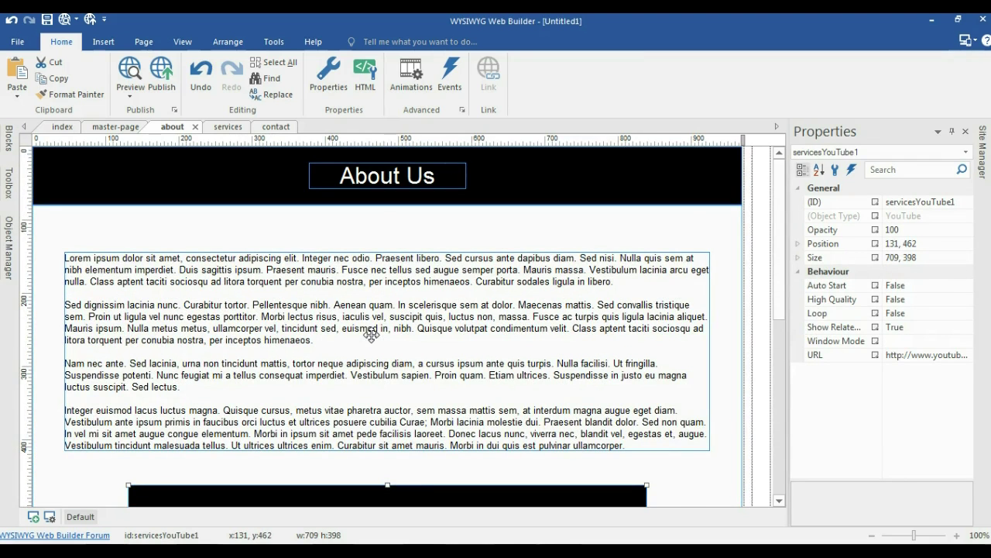
pyautogui.click(371, 334)
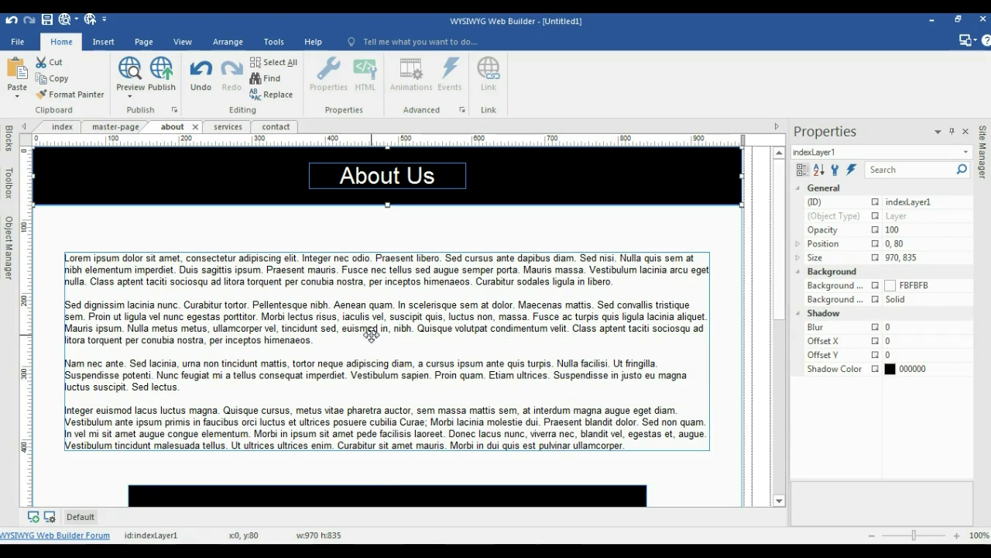
pyautogui.click(275, 128)
pyautogui.click(279, 195)
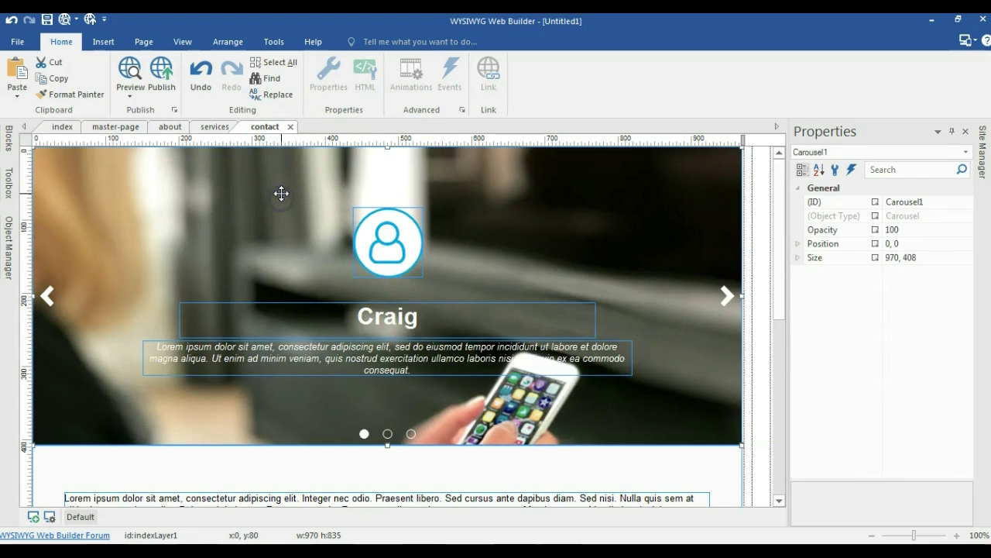
pyautogui.press('Delete')
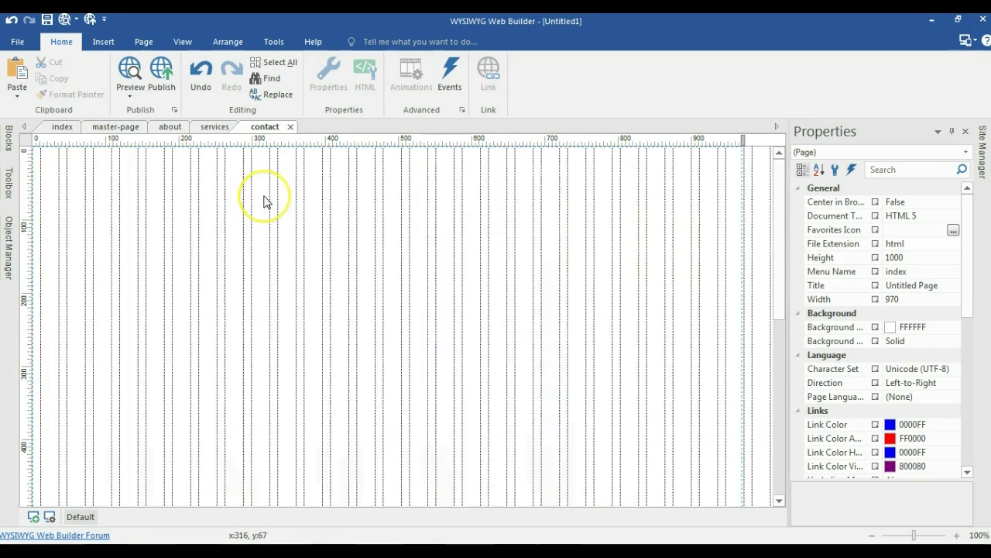
pyautogui.hotkey('ctrl', 'v')
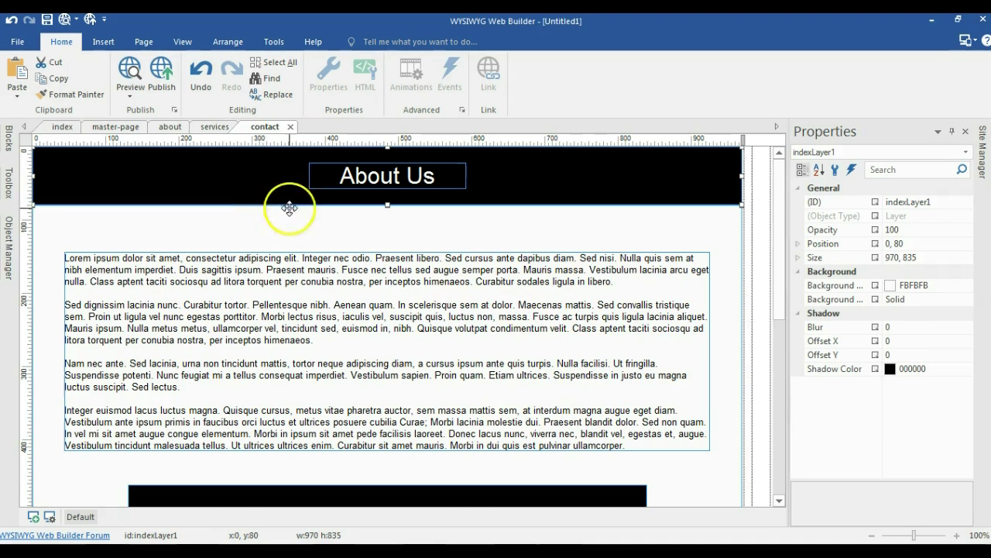
# Step: Change the banner heading on the contact page to "Contact"
pyautogui.click(752, 189)
pyautogui.click(379, 167)
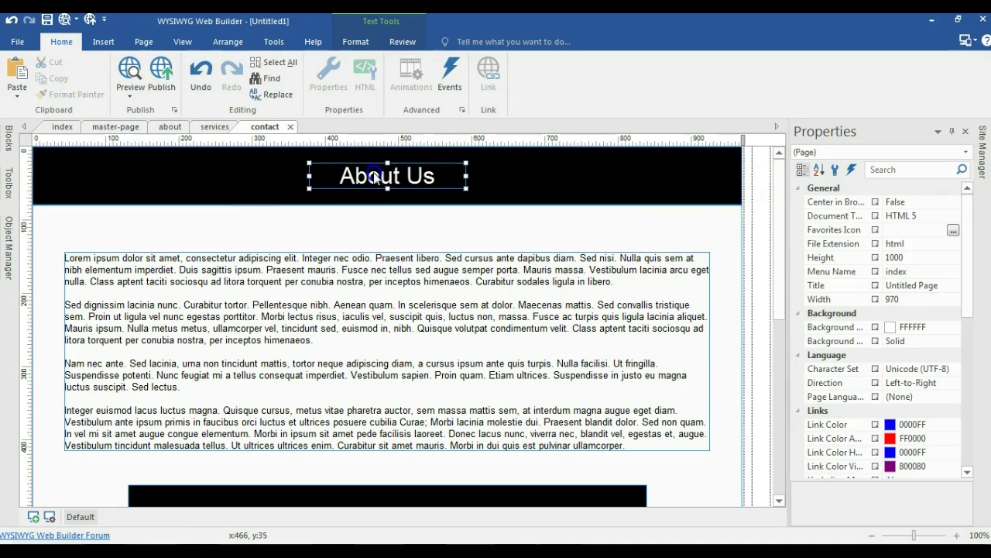
pyautogui.doubleClick(376, 175)
pyautogui.press('Delete')
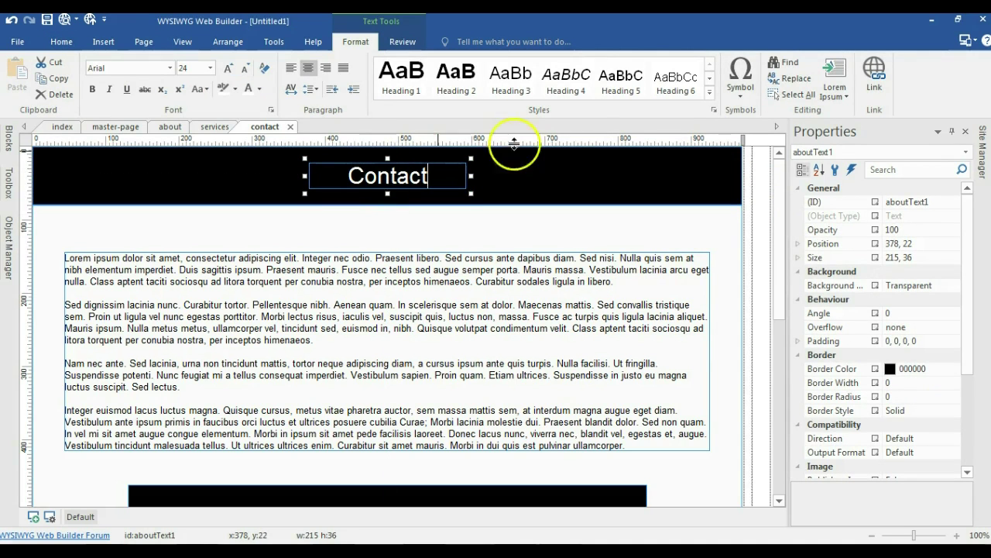
pyautogui.click(752, 168)
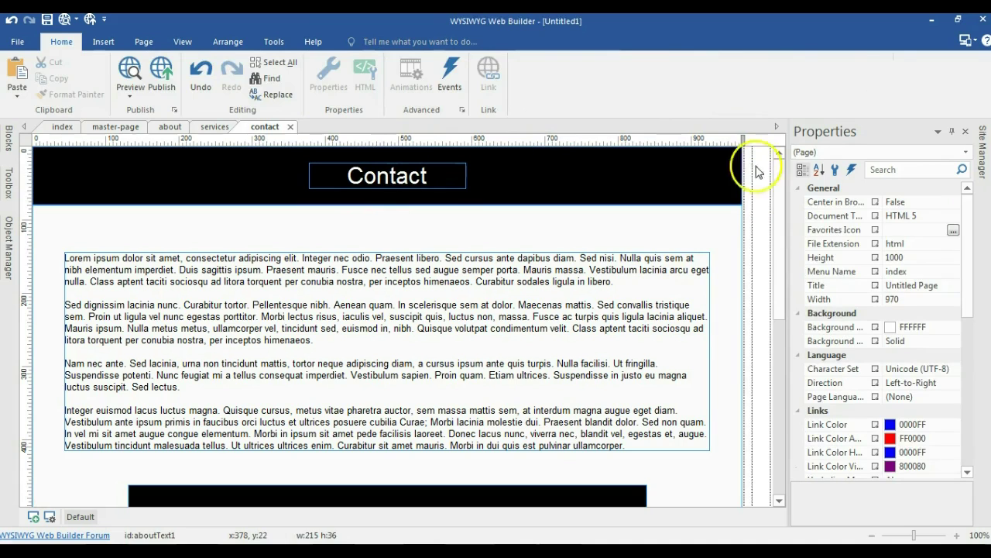
# Step: Move master-page to the end of the site's page list and exclude it from publishing
pyautogui.click(979, 169)
pyautogui.moveTo(869, 199); pyautogui.dragTo(860, 167)
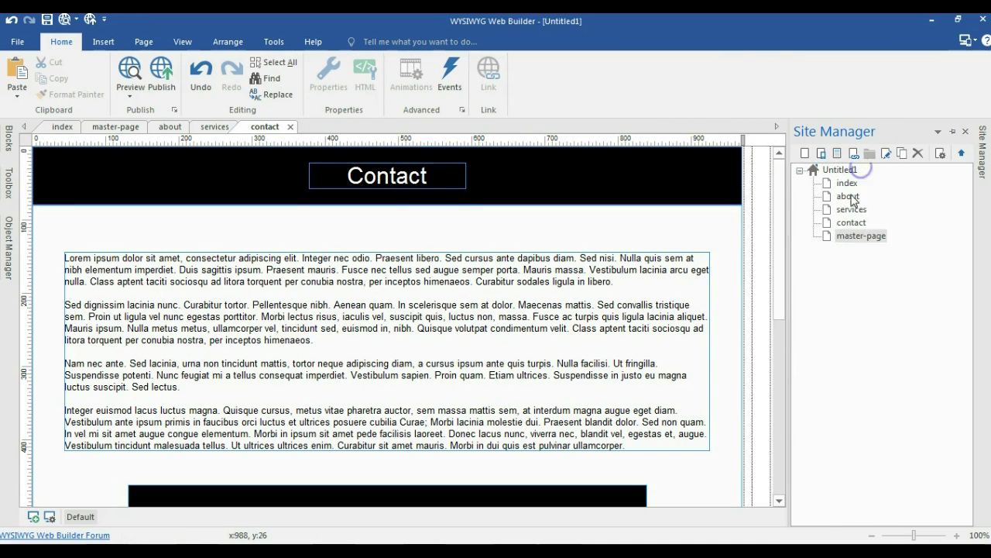
pyautogui.rightClick(852, 236)
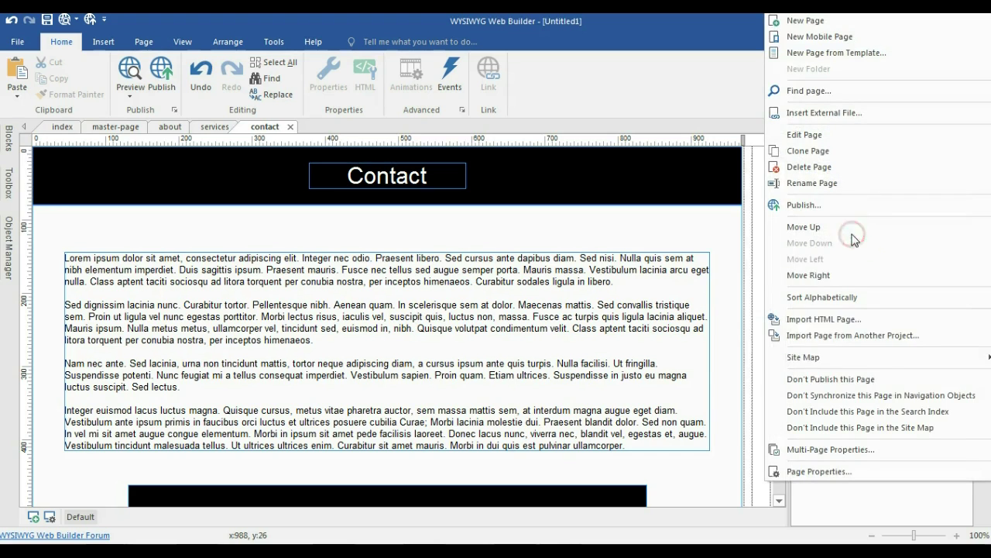
pyautogui.click(820, 379)
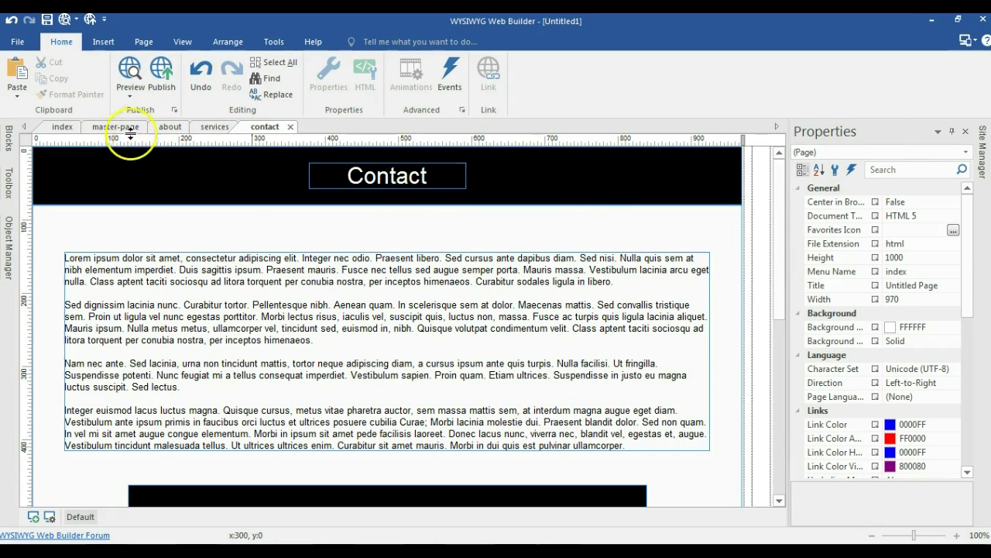
# Step: On the master page, draw a layer about 264 by 187 over the content placeholder area
pyautogui.click(107, 129)
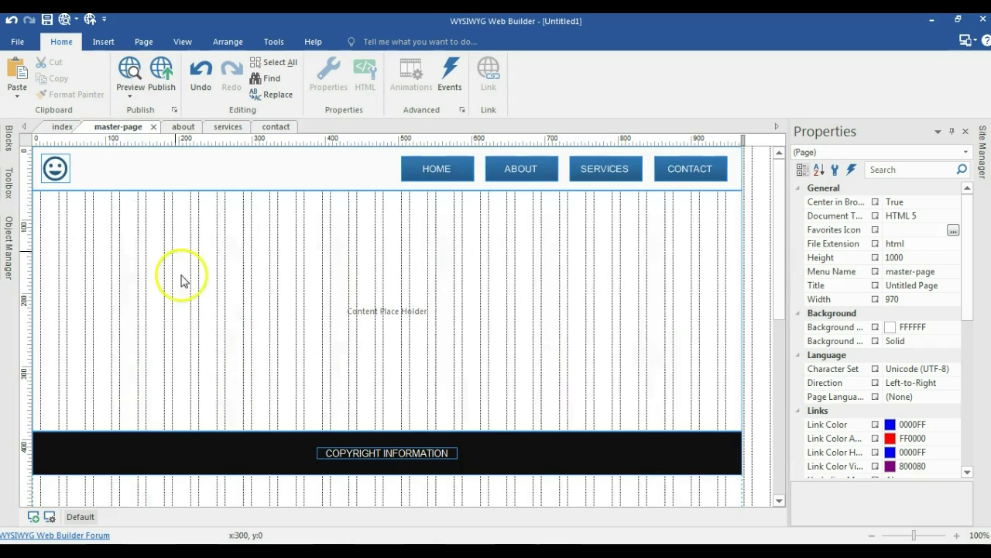
pyautogui.click(14, 187)
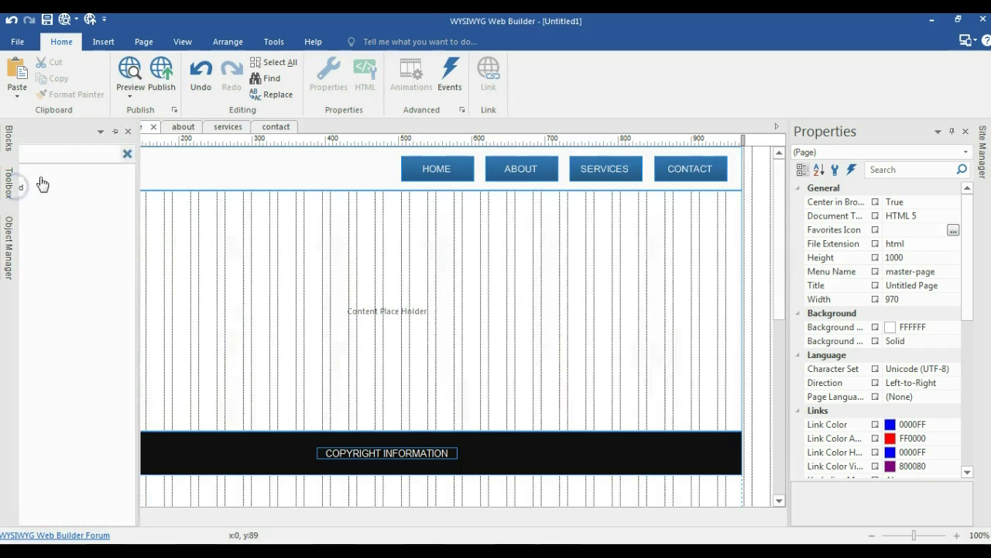
pyautogui.click(104, 156)
pyautogui.write('you')
pyautogui.click(192, 153)
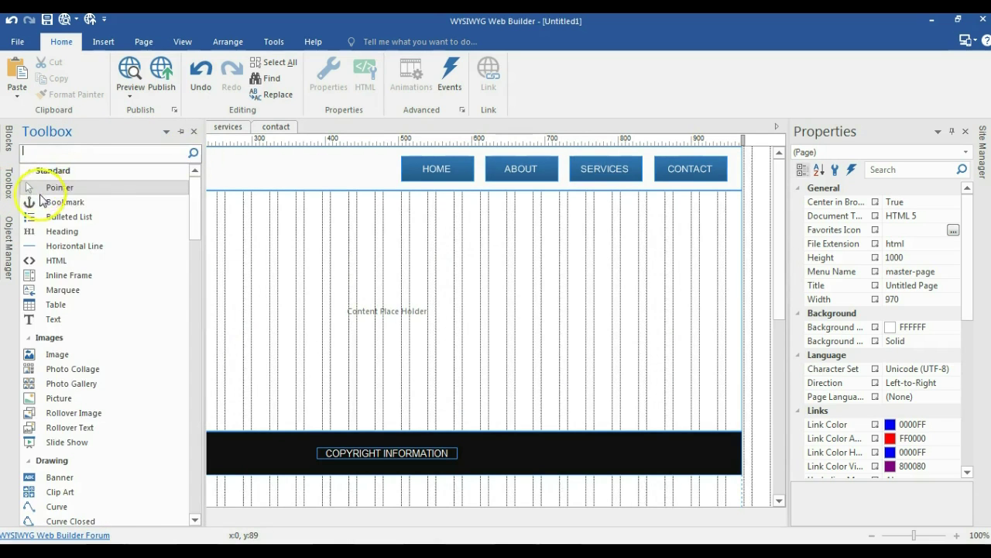
pyautogui.write('layer')
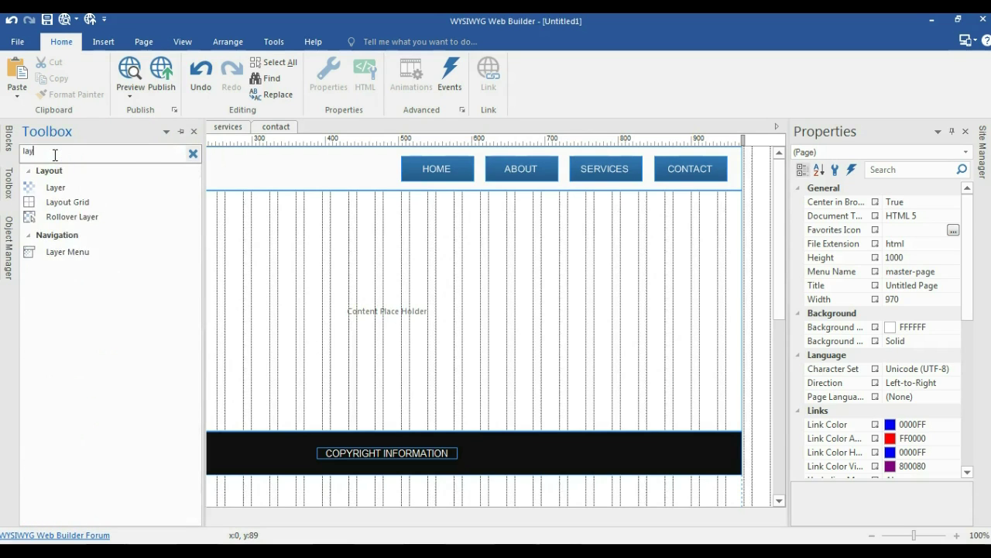
pyautogui.click(52, 187)
pyautogui.moveTo(226, 212)
pyautogui.mouseDown()
pyautogui.moveTo(312, 296)
pyautogui.moveTo(419, 348)
pyautogui.mouseUp()
# Step: Set the new layer's size to 430, 220 and move it to about 249, 88
pyautogui.click(818, 254)
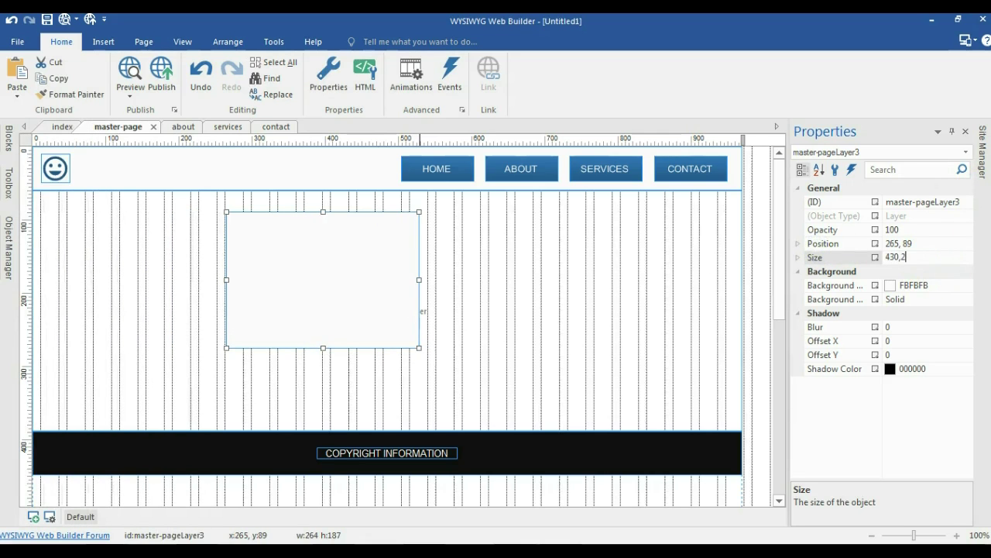
pyautogui.press('Return')
pyautogui.moveTo(416, 293); pyautogui.dragTo(404, 293)
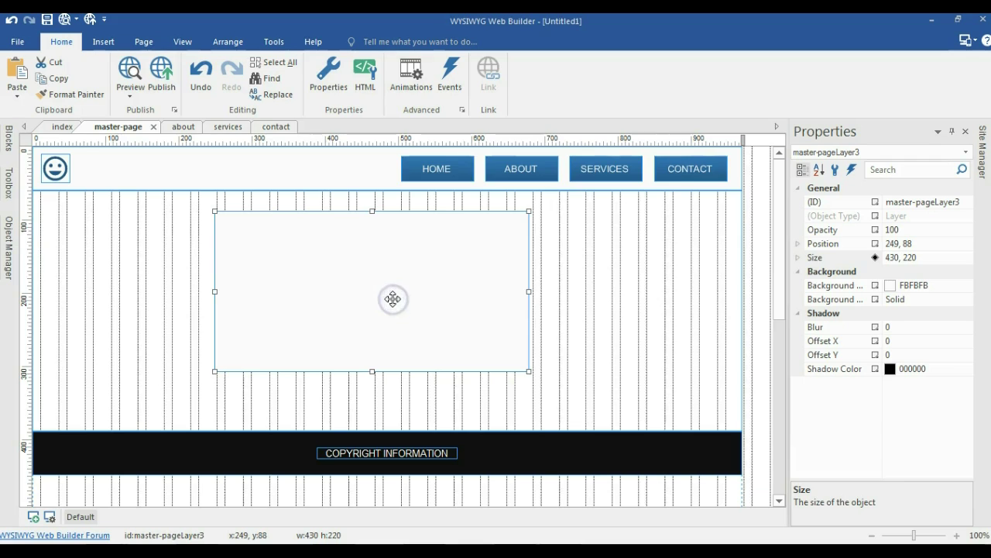
# Step: Increase the blur of the new layer's box shadow
pyautogui.doubleClick(393, 299)
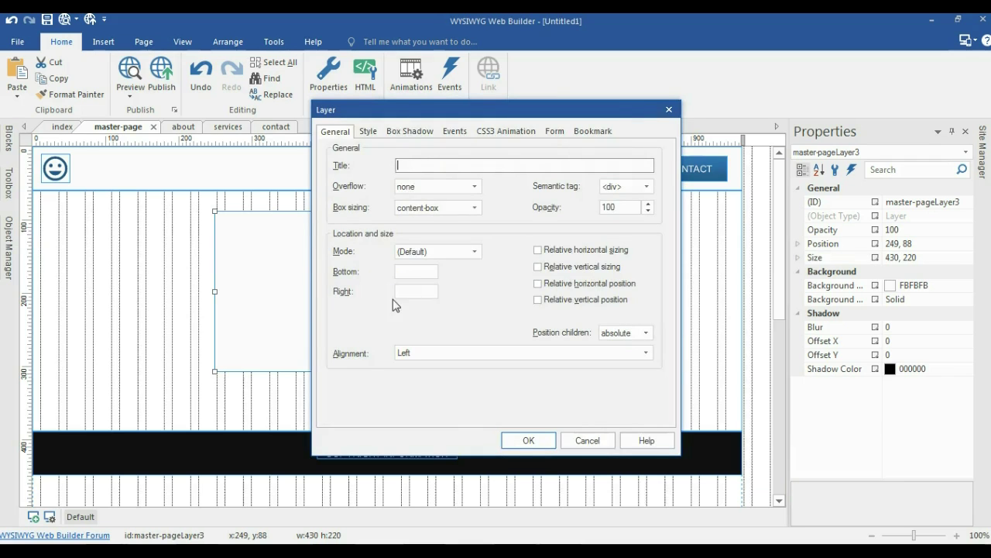
pyautogui.click(410, 132)
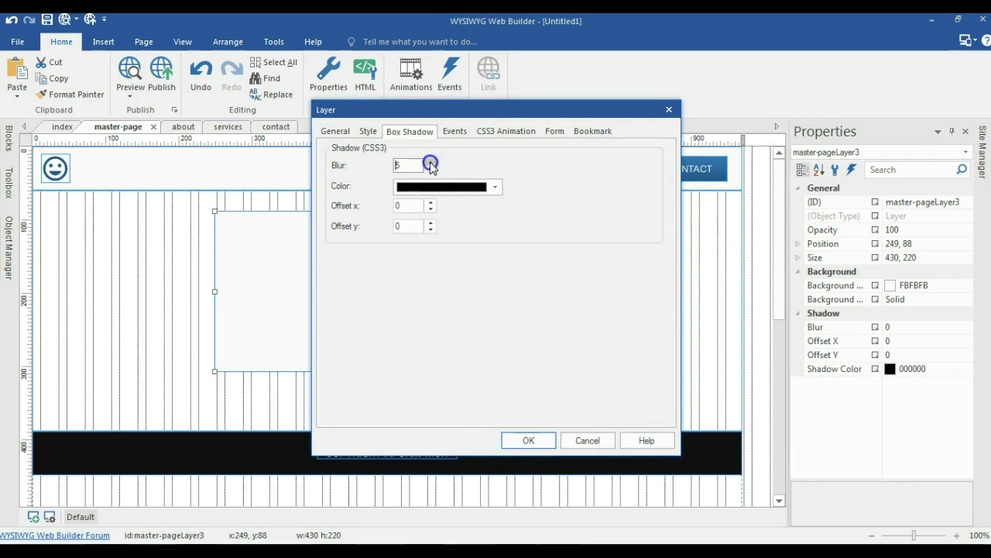
# Step: Give the layer's box shadow a blur of 4 and the grey colour 808080
pyautogui.click(425, 186)
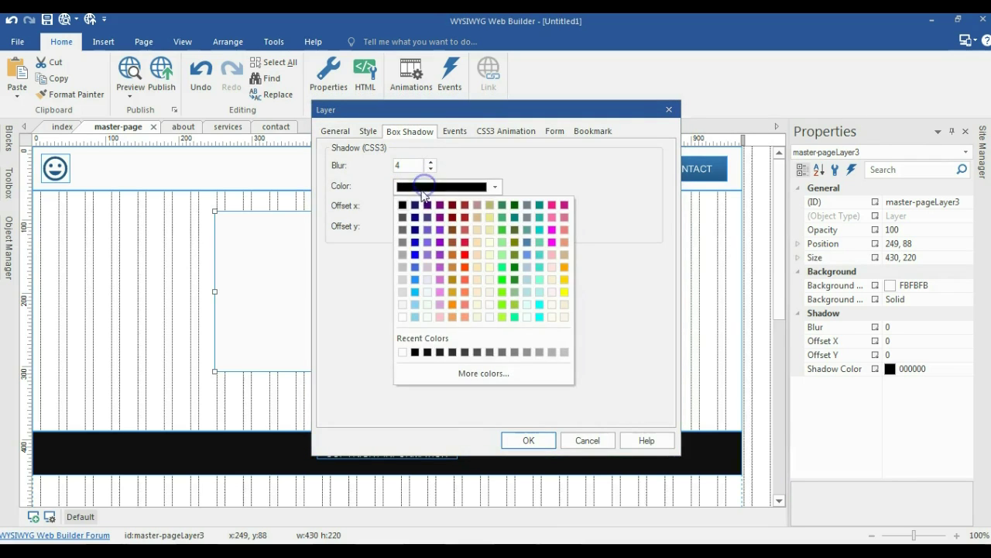
pyautogui.click(405, 243)
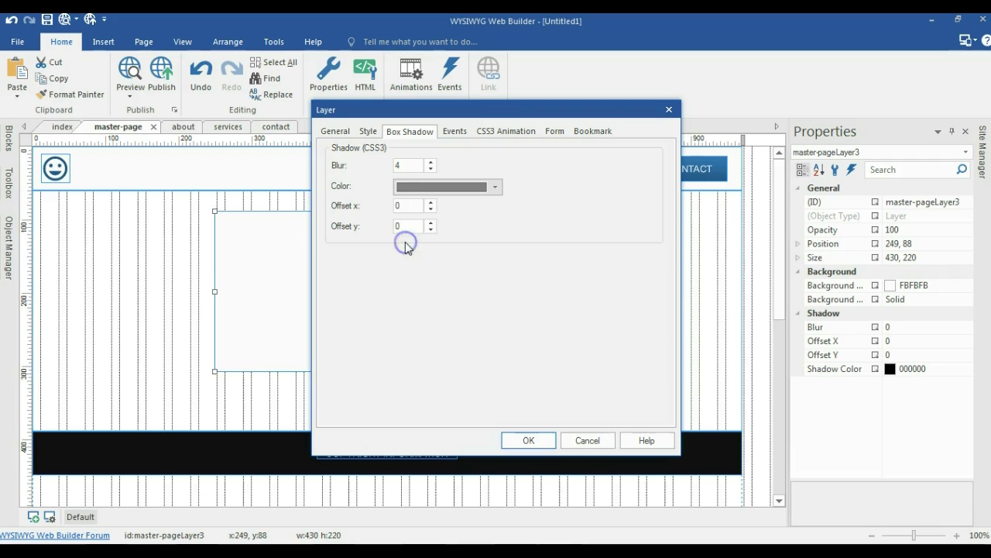
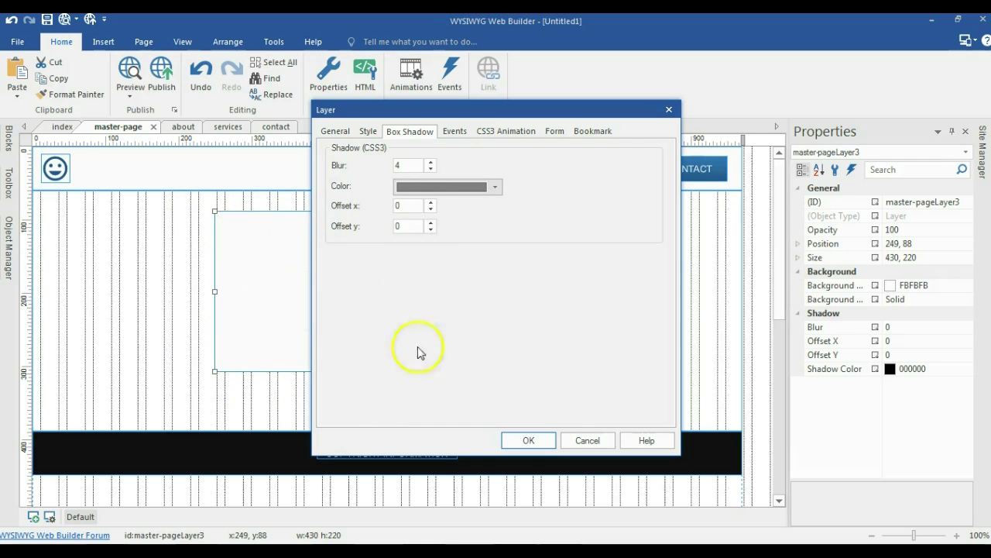
pyautogui.click(527, 440)
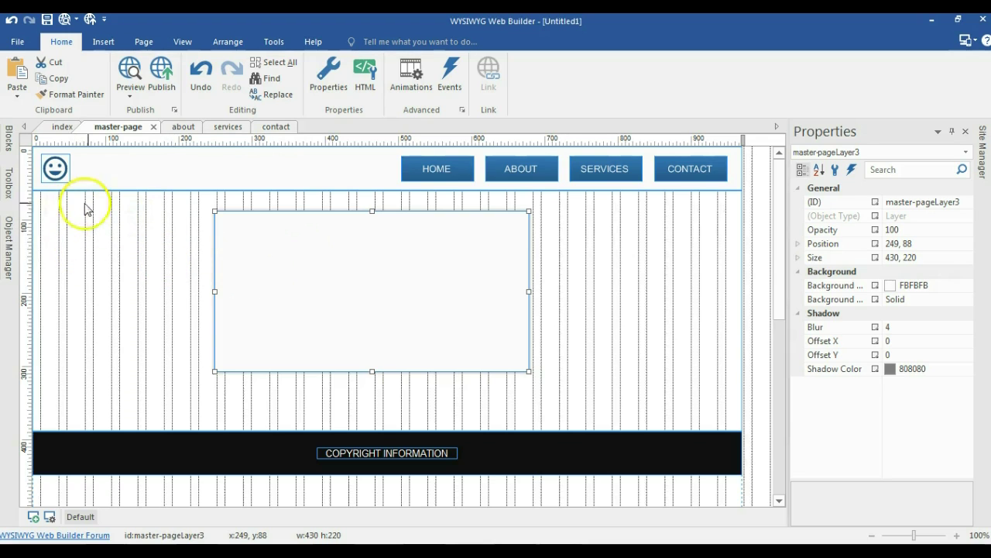
# Step: Add a text object about 207 px wide in the right half of the layer and fill it with 50 words of Lorem Ipsum
pyautogui.click(11, 185)
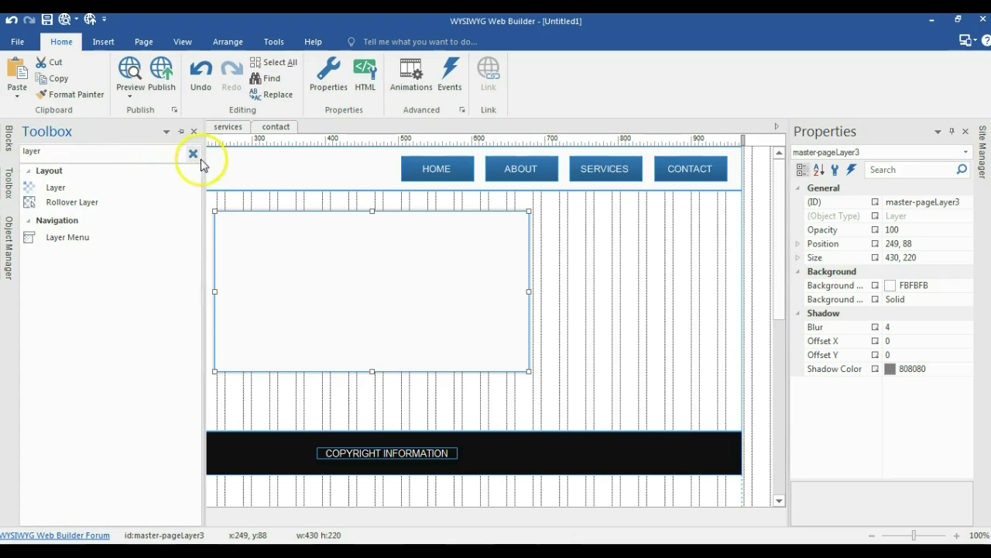
pyautogui.click(193, 153)
pyautogui.click(53, 319)
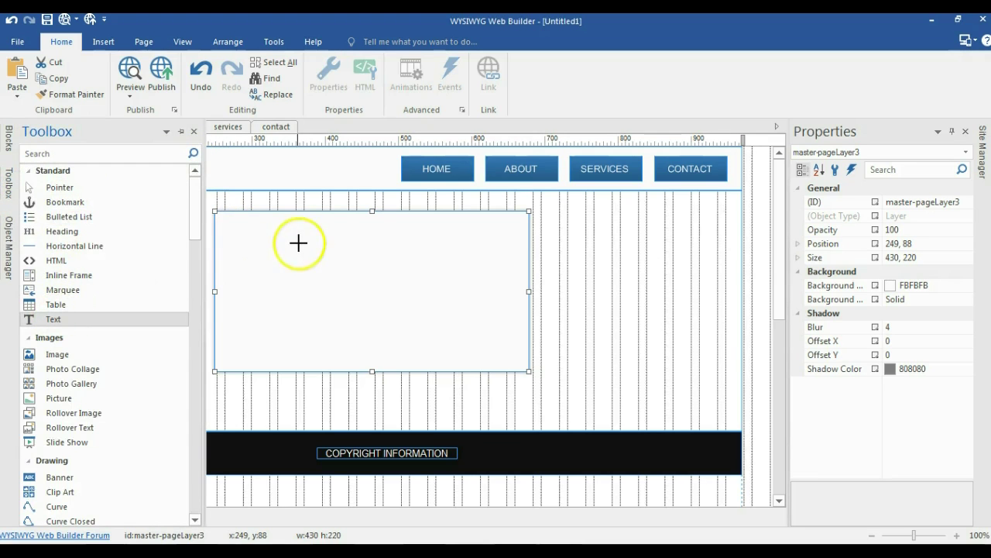
pyautogui.moveTo(371, 230)
pyautogui.mouseDown()
pyautogui.moveTo(471, 272)
pyautogui.moveTo(513, 262)
pyautogui.mouseUp()
pyautogui.doubleClick(465, 227)
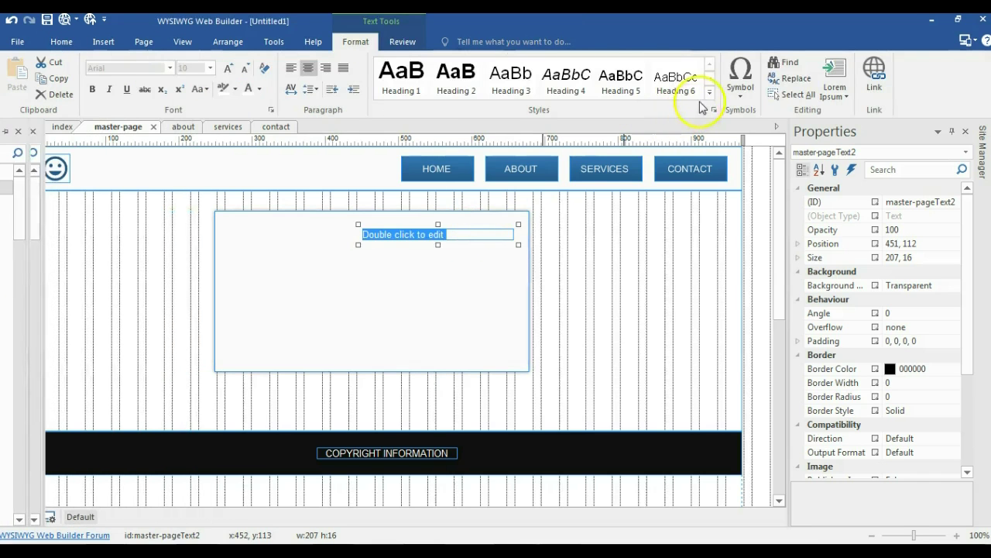
pyautogui.click(834, 77)
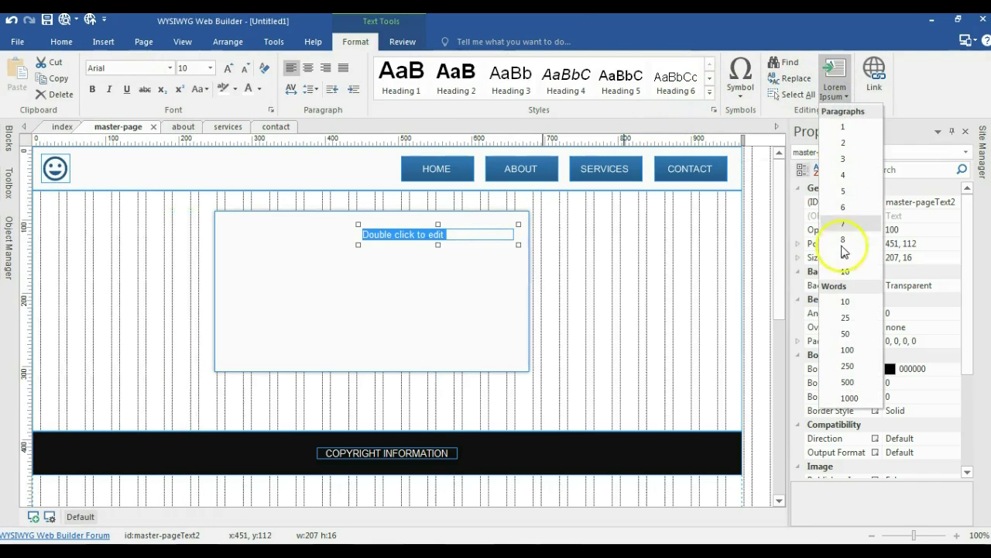
pyautogui.click(845, 334)
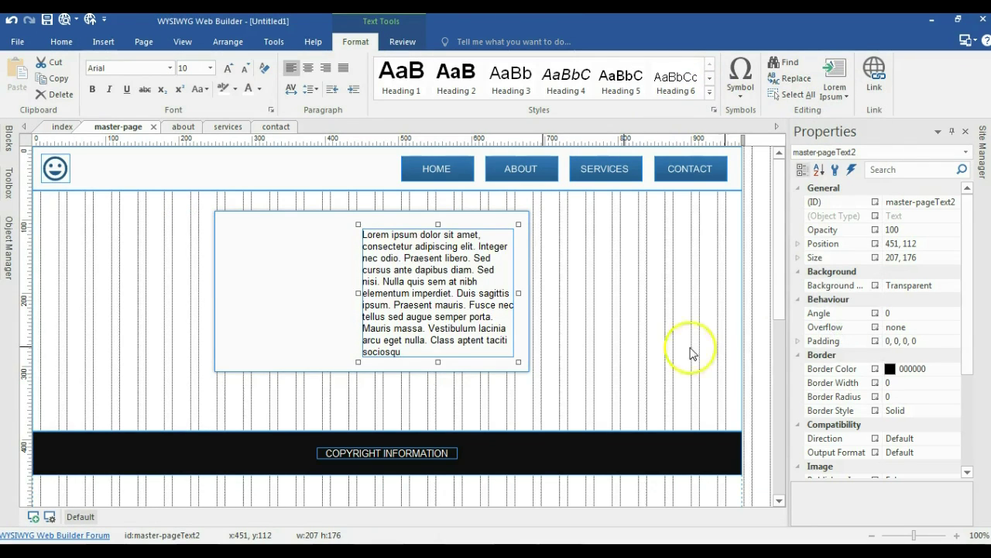
# Step: Delete the placeholder text from "semper porta" onward and nudge the text object up to about 451, 110
pyautogui.moveTo(414, 350); pyautogui.dragTo(465, 312)
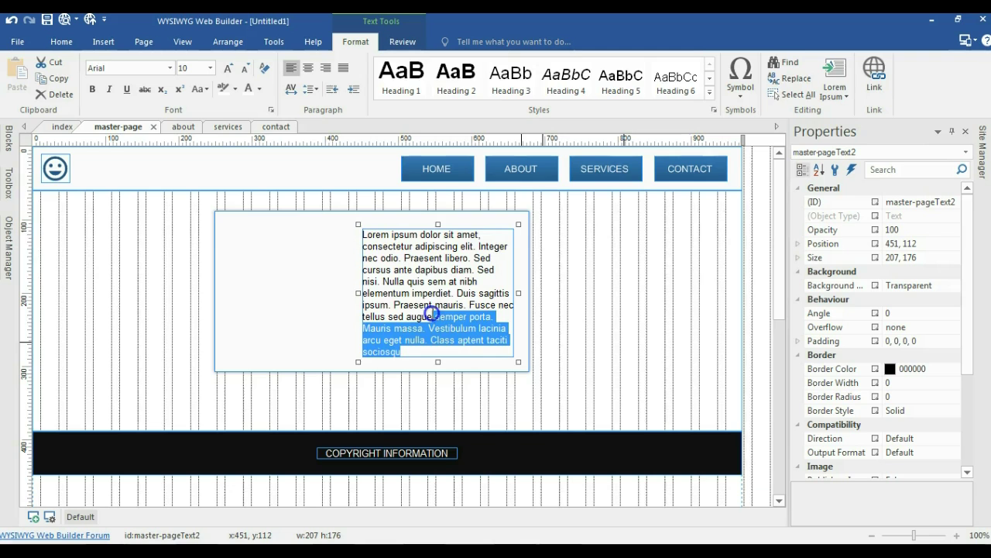
pyautogui.press('Delete')
pyautogui.click(364, 326)
pyautogui.moveTo(380, 254); pyautogui.dragTo(385, 254)
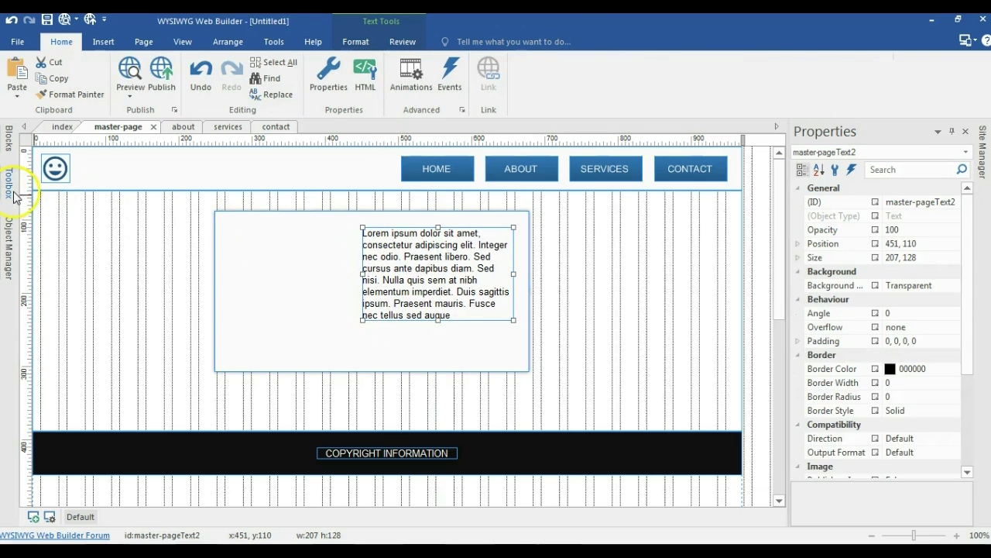
# Step: Insert the image file "camera" from the asset-files folder into the left half of the layer
pyautogui.moveTo(11, 192)
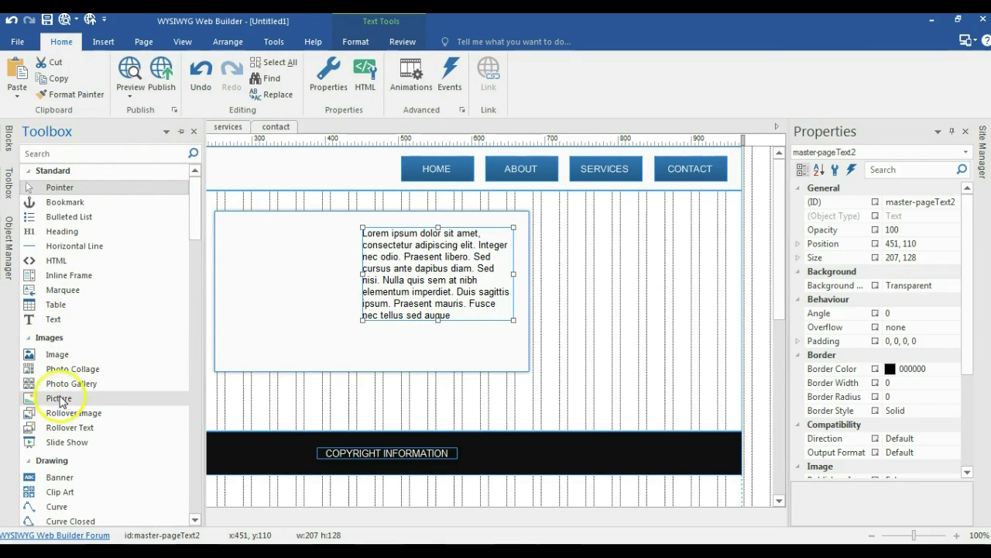
pyautogui.click(65, 356)
pyautogui.moveTo(241, 232); pyautogui.dragTo(321, 300)
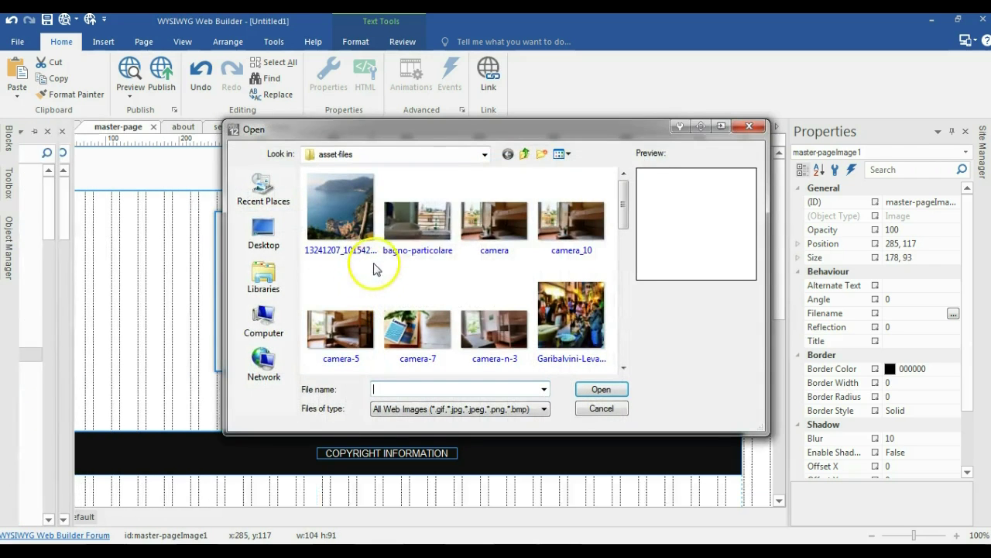
pyautogui.click(479, 230)
pyautogui.click(586, 392)
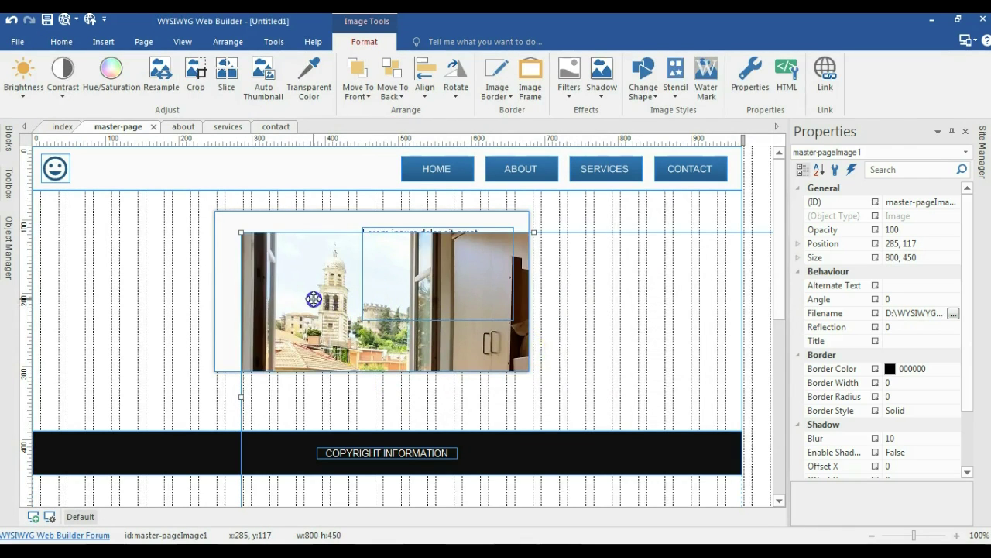
# Step: Scale the bedroom image down to about 163 by 91 px and place it beside the text inside the layer
pyautogui.moveTo(246, 236); pyautogui.dragTo(258, 283)
pyautogui.scroll(-2, 704, 416)
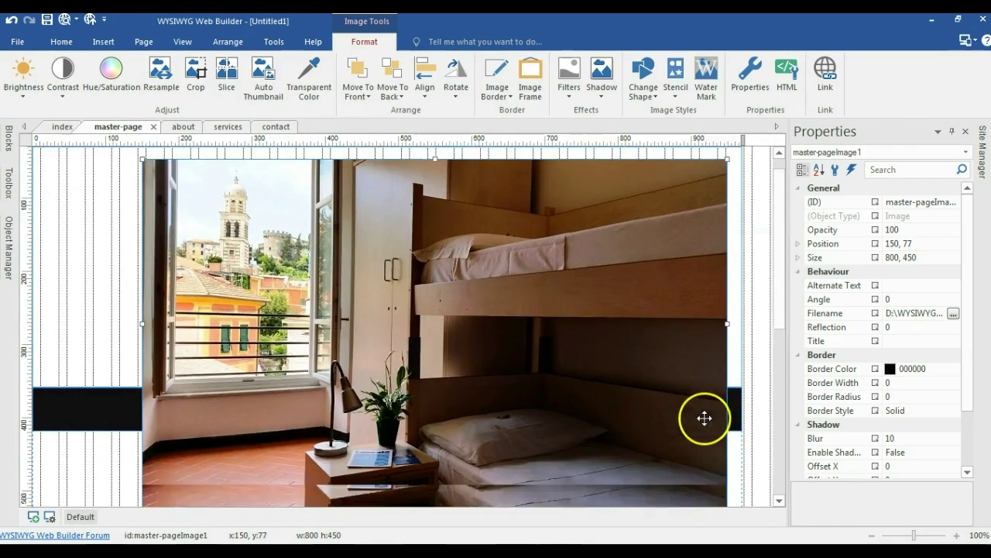
pyautogui.moveTo(710, 448); pyautogui.dragTo(320, 284)
pyautogui.scroll(2, 484, 341)
pyautogui.moveTo(169, 222); pyautogui.dragTo(308, 266)
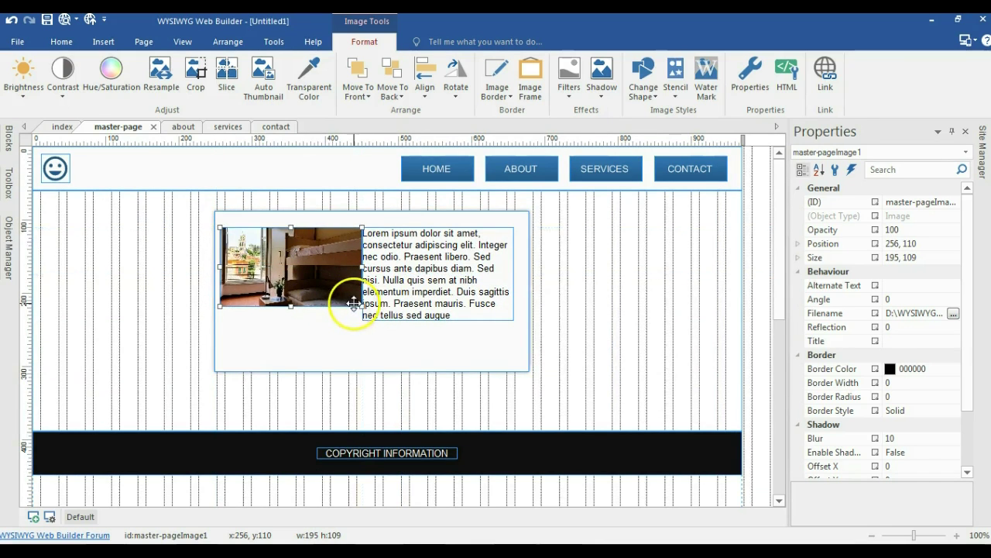
pyautogui.moveTo(362, 306); pyautogui.dragTo(372, 270)
# Step: Select the text object together with the image and shift both down to a vertical position of about 120
pyautogui.click(378, 265)
pyautogui.keyDown('shift'); pyautogui.click(328, 261); pyautogui.keyUp('shift')
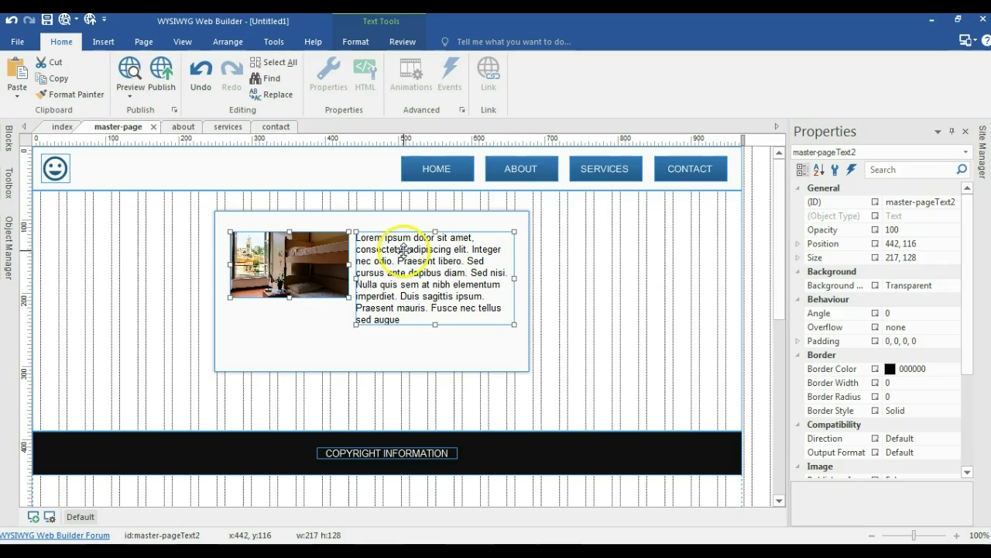
pyautogui.moveTo(398, 266); pyautogui.dragTo(398, 270)
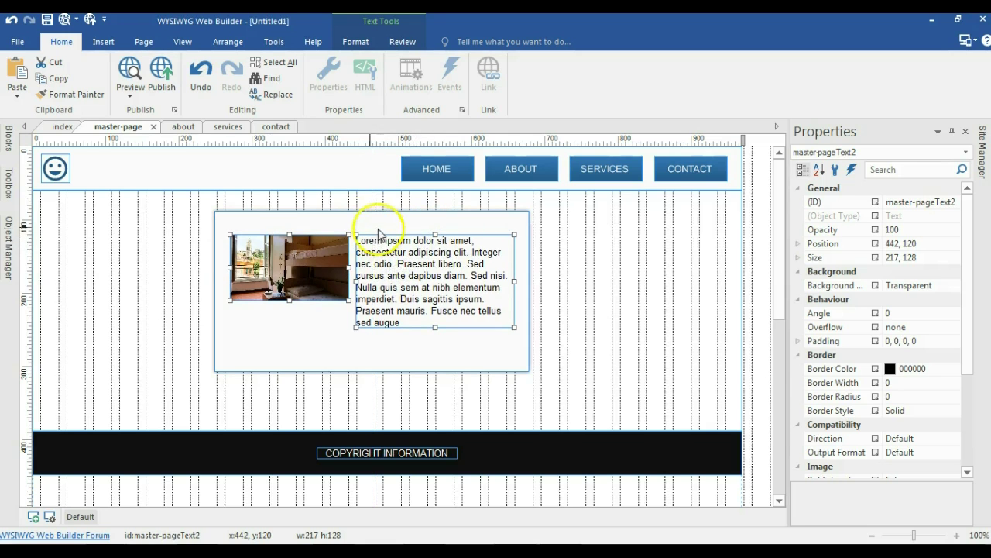
# Step: Find the Material Icon object and place one in the layer's upper-right corner at about 648, 95
pyautogui.moveTo(7, 182)
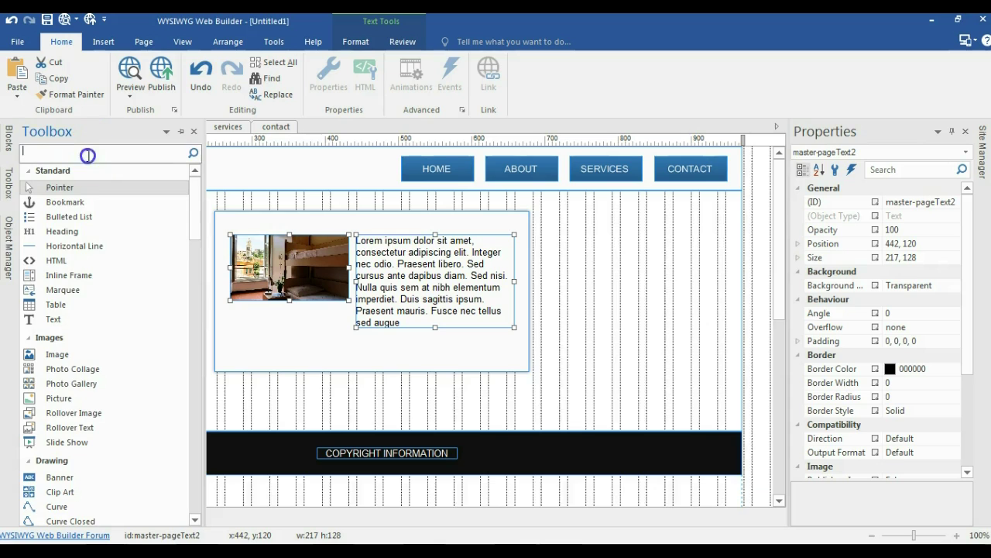
pyautogui.write('mater')
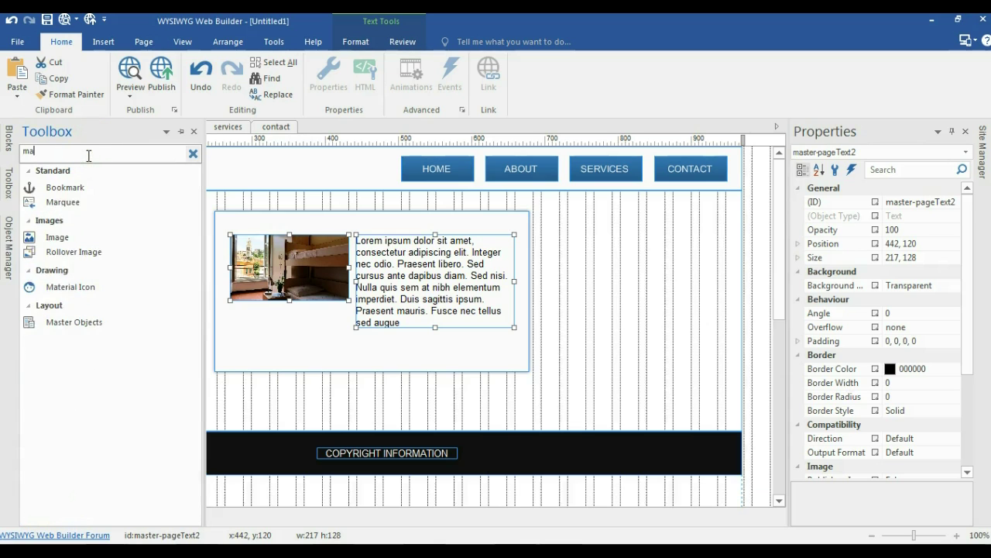
pyautogui.click(71, 188)
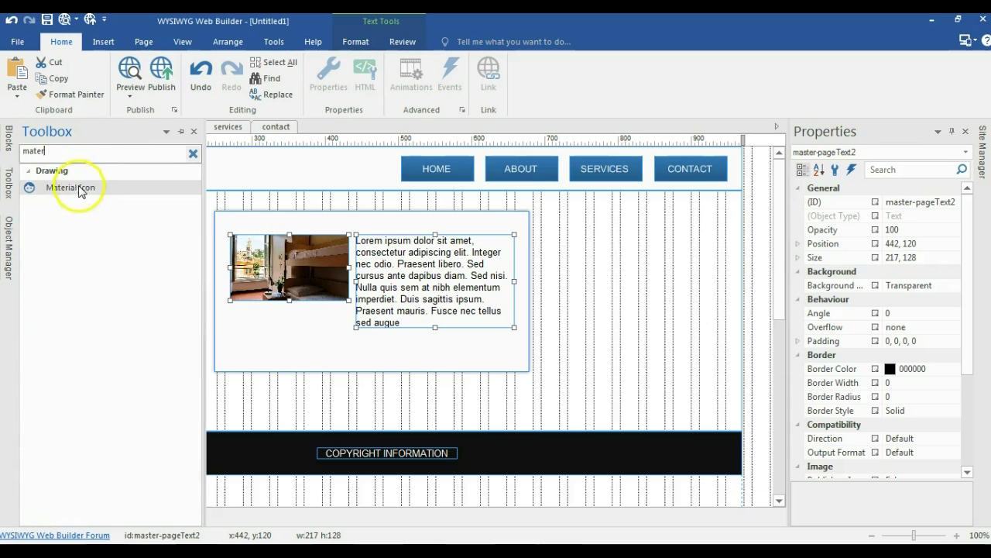
pyautogui.click(507, 222)
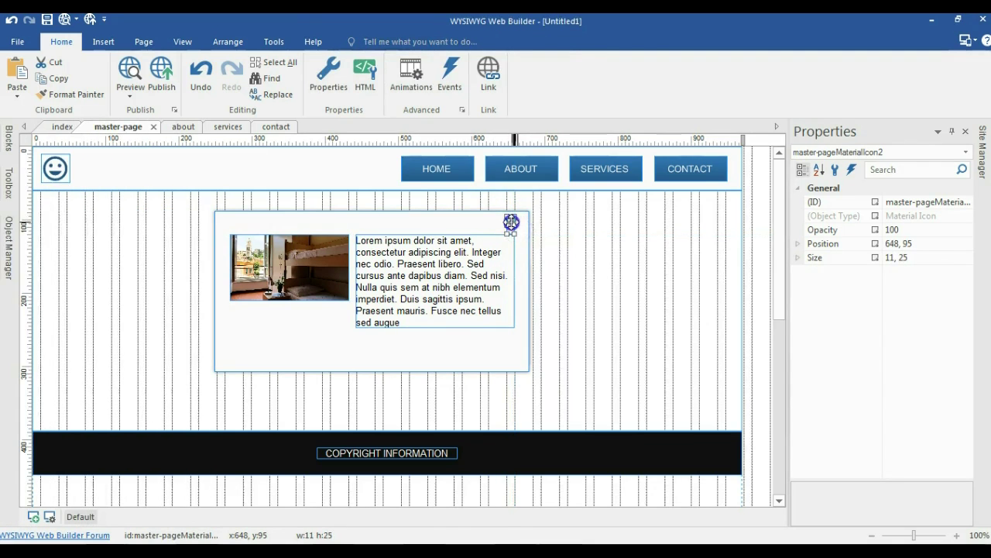
# Step: Change the new material icon's symbol to "clear" and set its size to 25 by 25
pyautogui.doubleClick(510, 225)
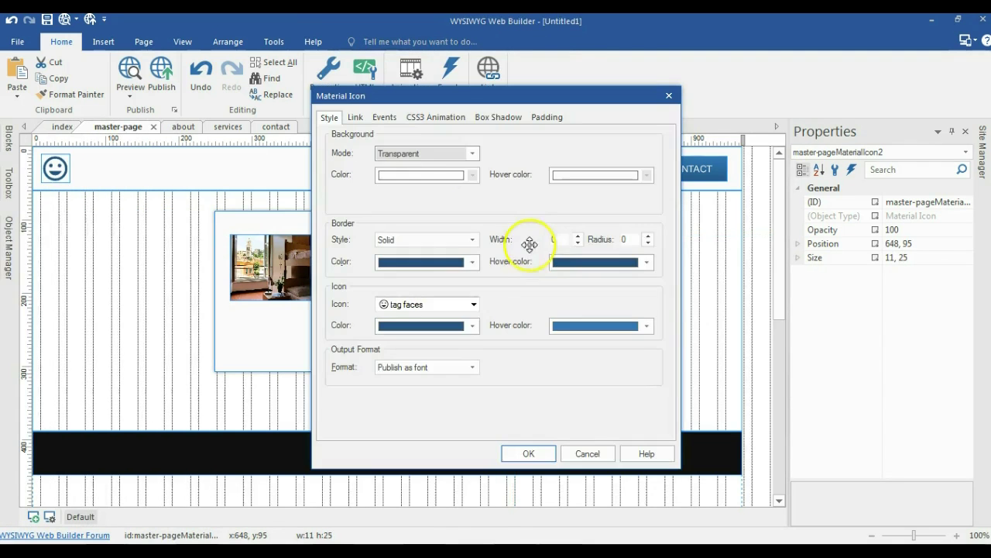
pyautogui.click(452, 307)
pyautogui.press('c')
pyautogui.scroll(-3, 435, 364)
pyautogui.scroll(-4, 430, 398)
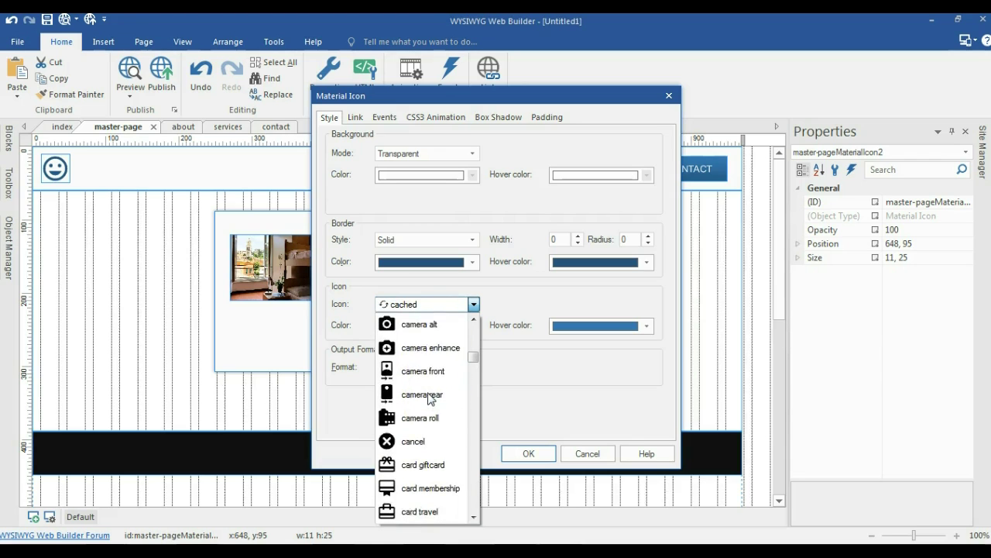
pyautogui.scroll(-3, 431, 398)
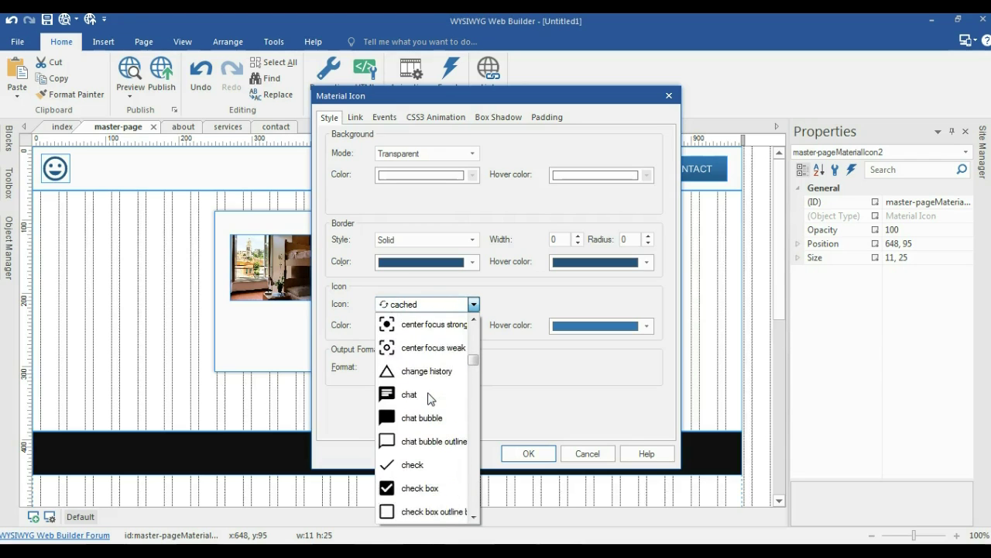
pyautogui.scroll(-3, 432, 435)
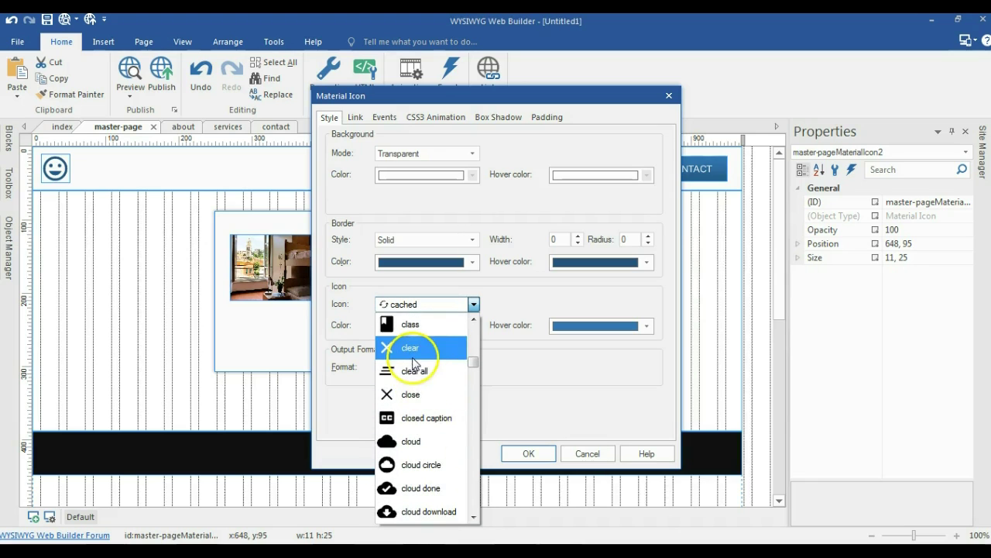
pyautogui.click(411, 353)
pyautogui.click(504, 451)
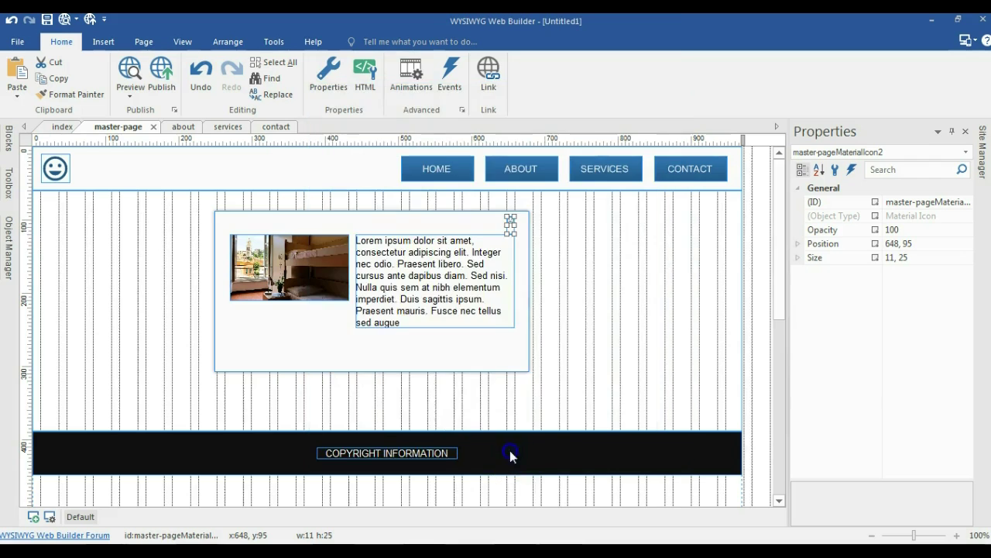
pyautogui.click(858, 255)
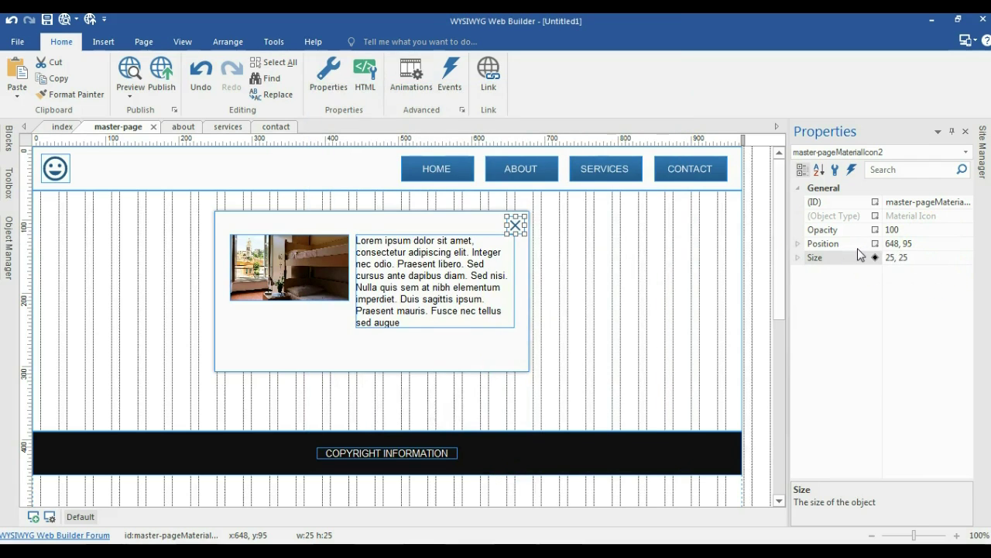
# Step: Move the image and text together down to a vertical position of about 134, and reposition the X icon to about 634, 98
pyautogui.click(488, 237)
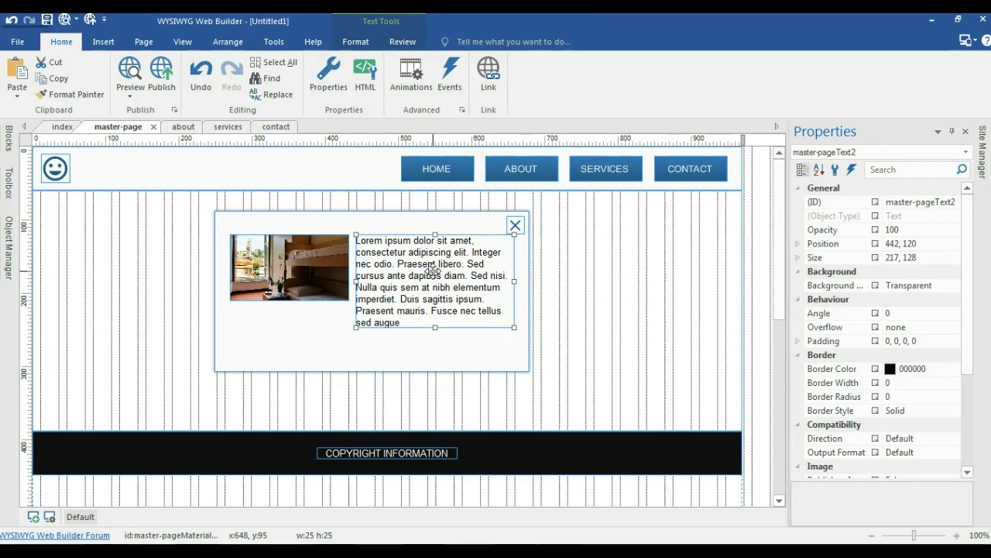
pyautogui.click(317, 259)
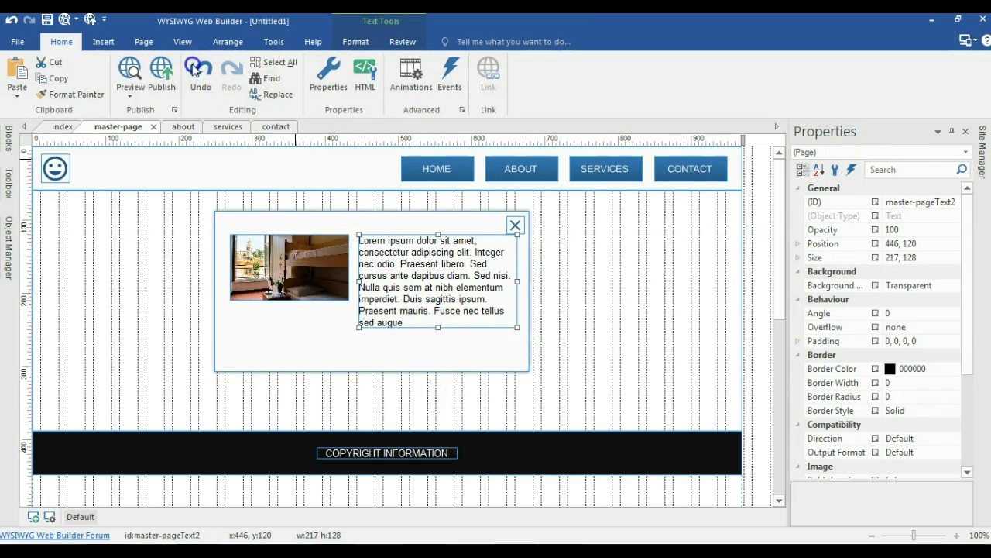
pyautogui.click(317, 259)
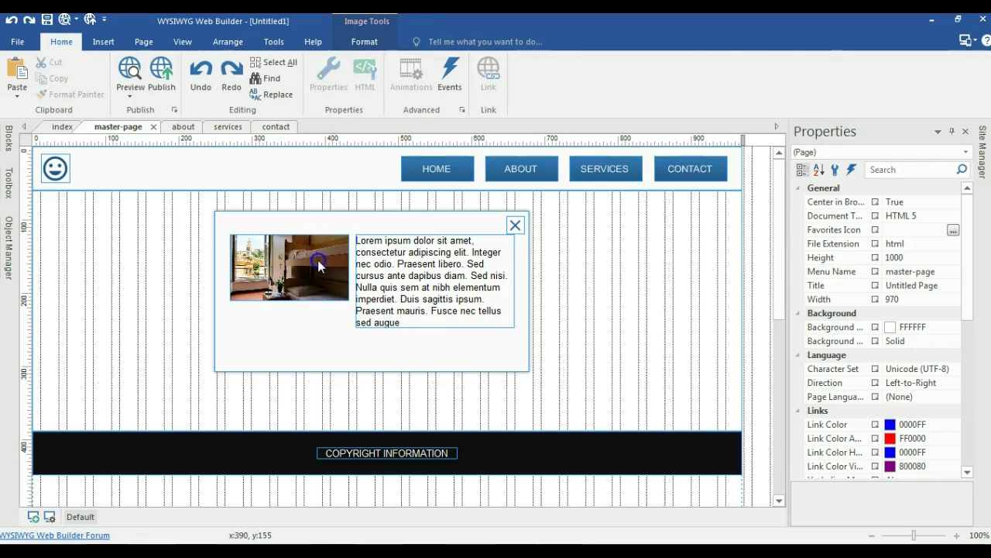
pyautogui.keyDown('shift'); pyautogui.click(368, 263); pyautogui.keyUp('shift')
pyautogui.moveTo(367, 263); pyautogui.dragTo(369, 272)
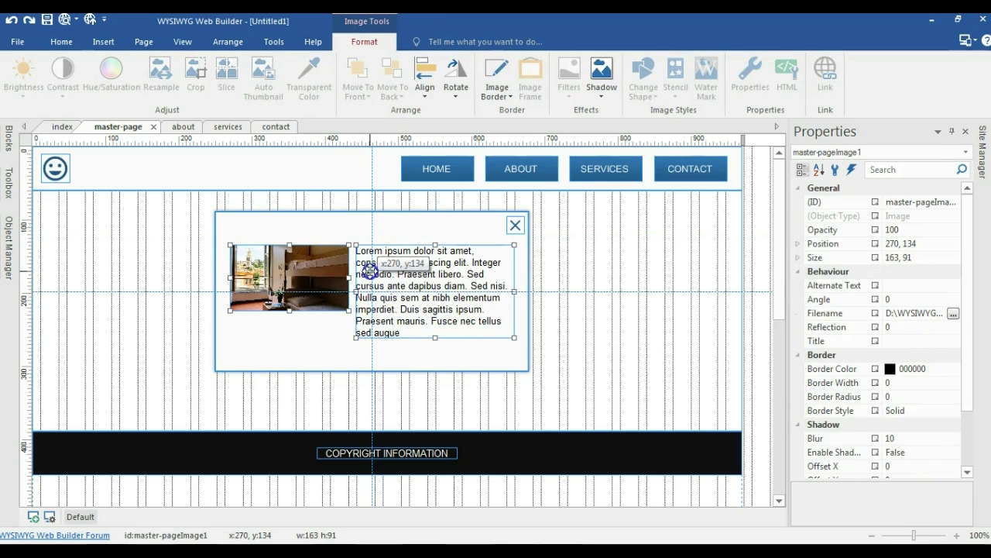
pyautogui.moveTo(369, 265); pyautogui.dragTo(369, 265)
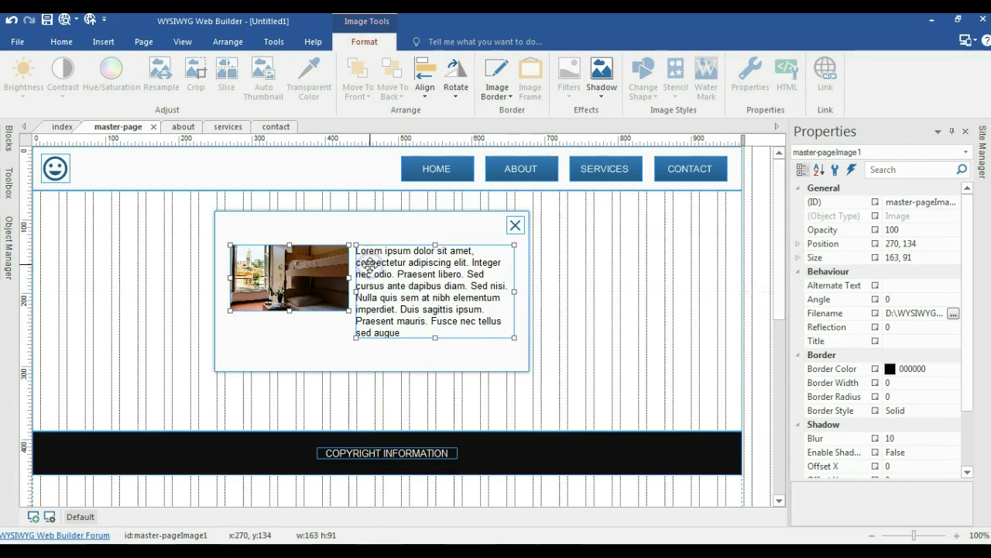
pyautogui.click(516, 225)
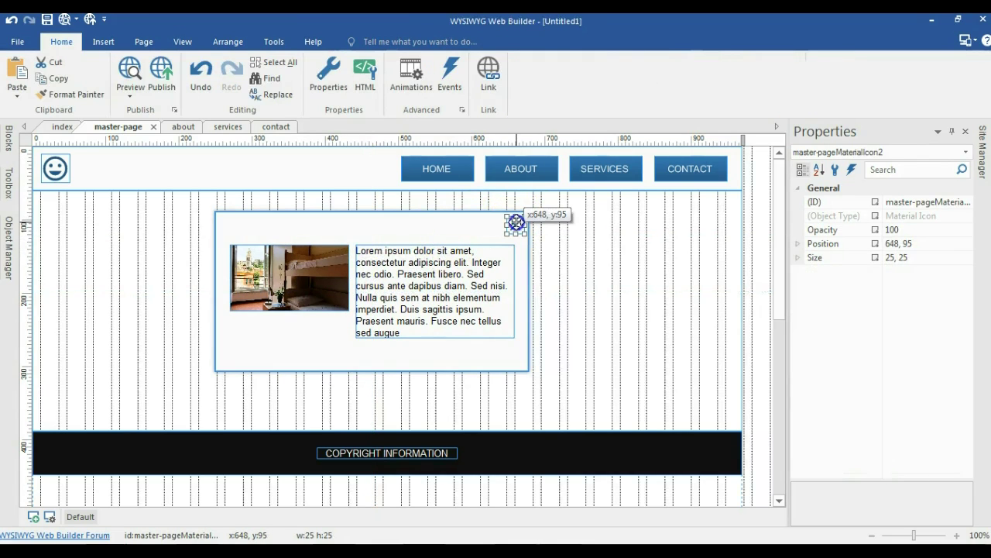
pyautogui.moveTo(516, 223); pyautogui.dragTo(505, 228)
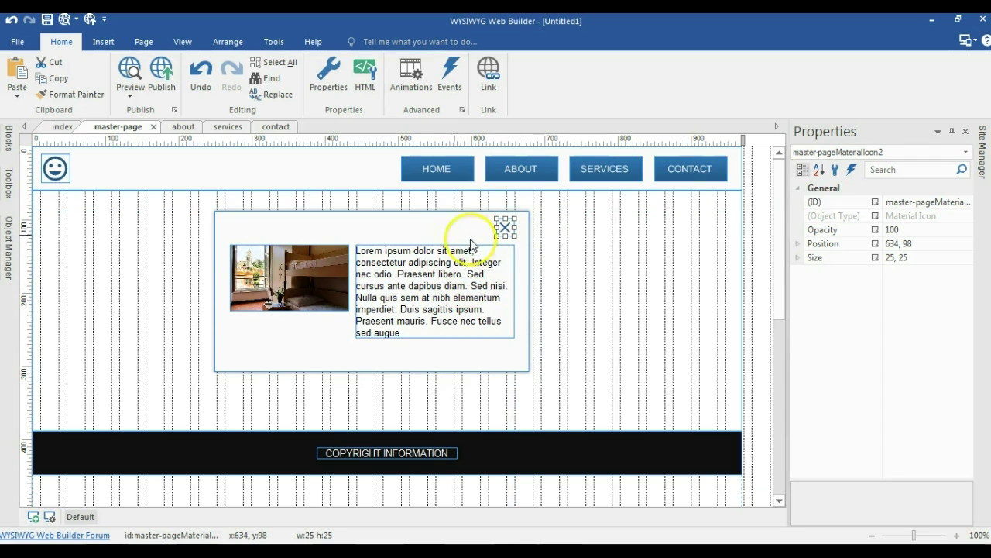
# Step: Move the popup layer to about 174, 82, then duplicate it and place the copy at about 322, 82
pyautogui.click(440, 231)
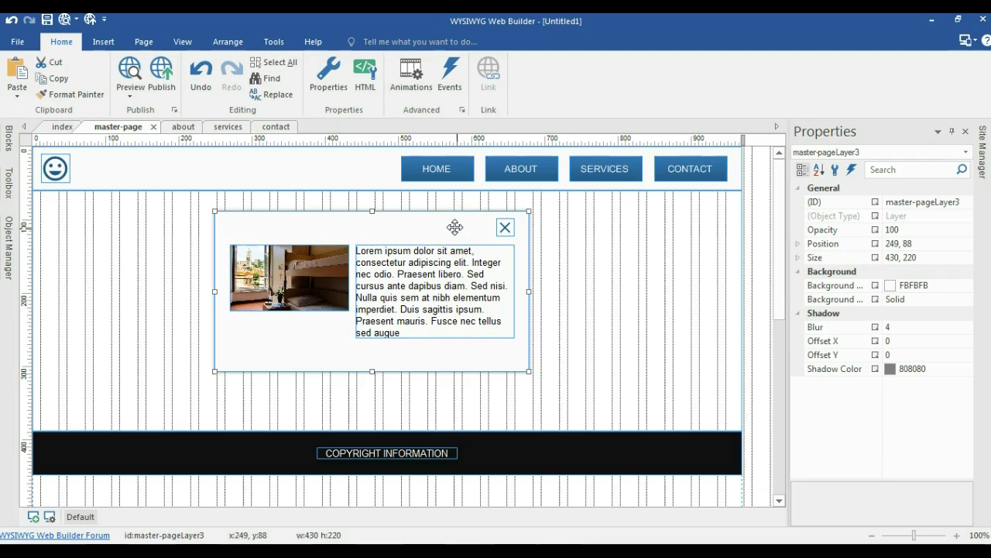
pyautogui.moveTo(462, 224); pyautogui.dragTo(411, 220)
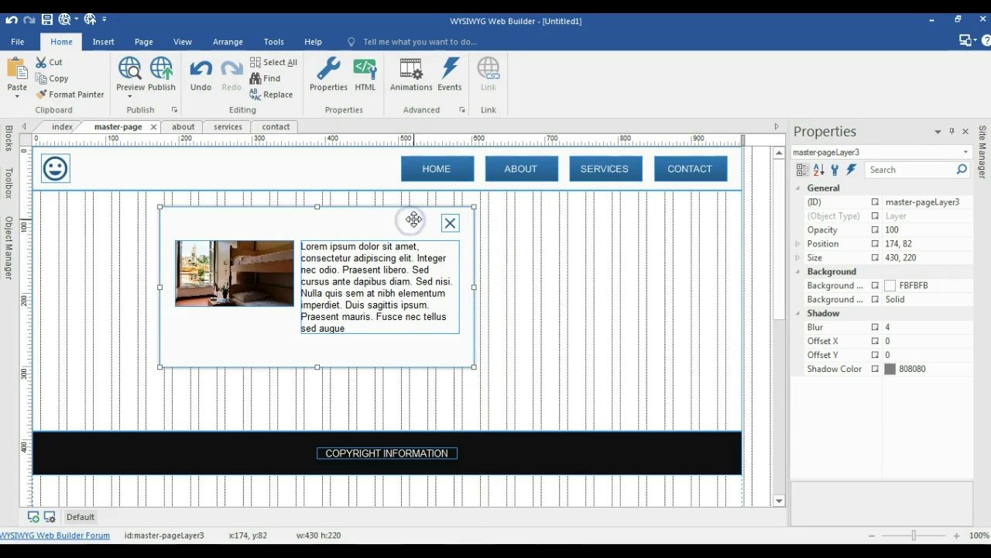
pyautogui.hotkey('ctrl', 'c')
pyautogui.hotkey('ctrl', 'v')
pyautogui.moveTo(491, 239); pyautogui.dragTo(356, 236)
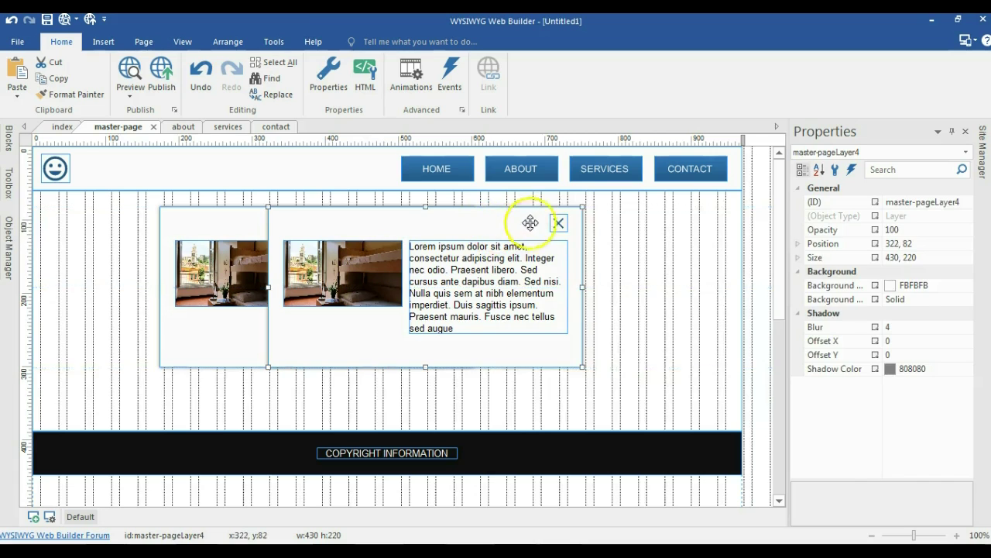
# Step: Paste two more copies of the popup layer and place them in the same row, each overlapping further right
pyautogui.hotkey('ctrl', 'v')
pyautogui.moveTo(584, 224); pyautogui.dragTo(406, 220)
pyautogui.hotkey('ctrl', 'v')
pyautogui.moveTo(675, 233); pyautogui.dragTo(545, 221)
# Step: Find the Layer object and draw a new layer about 559 by 300 over the popup layers, starting at about 262, 70
pyautogui.click(115, 248)
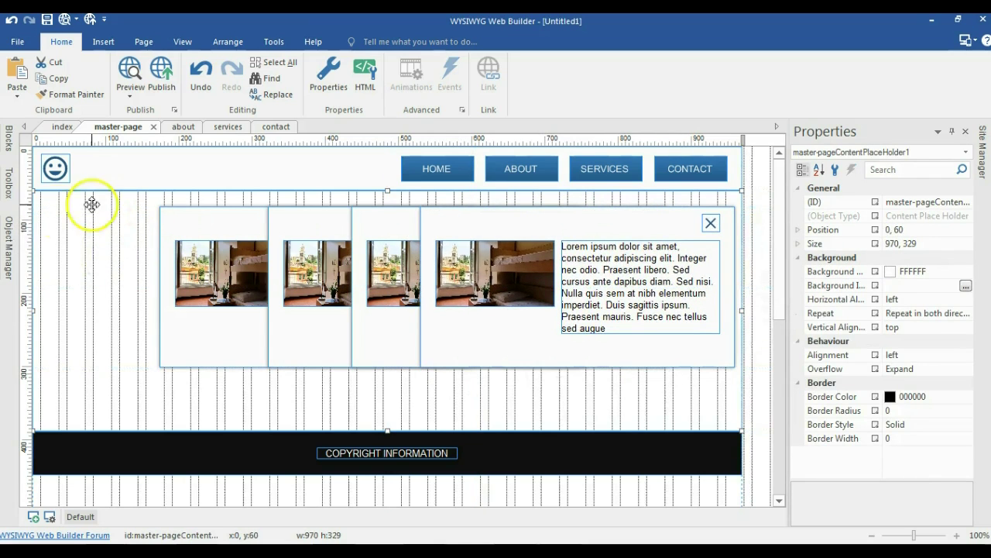
pyautogui.click(9, 185)
pyautogui.click(189, 156)
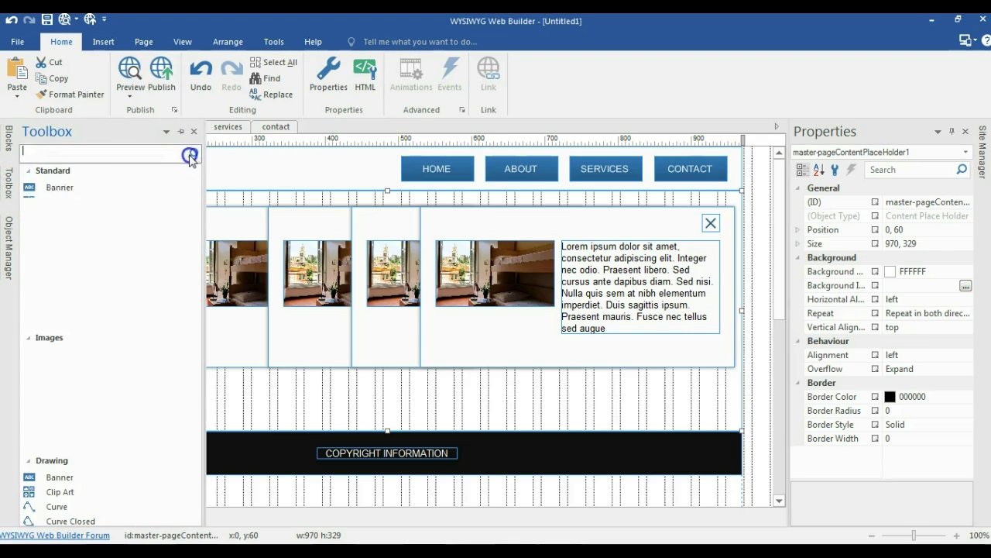
pyautogui.write('la')
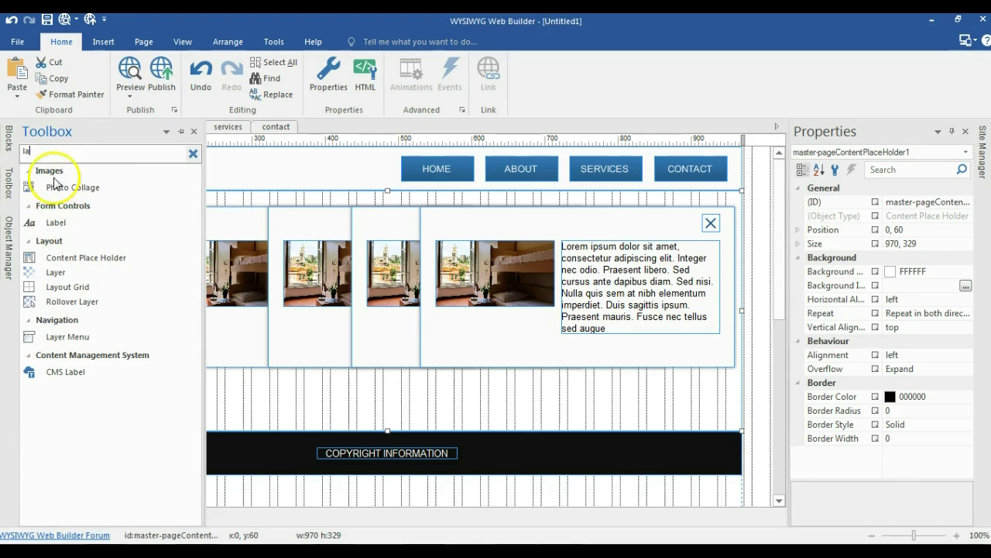
pyautogui.write('y')
pyautogui.click(56, 188)
pyautogui.moveTo(223, 199); pyautogui.dragTo(633, 417)
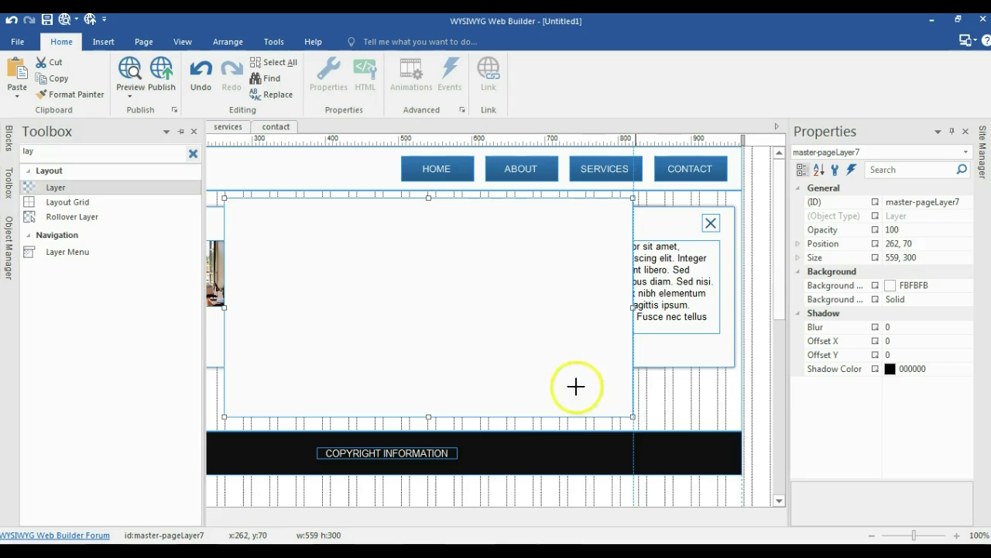
# Step: Set the new layer's width to 970 and move it to 0, 60, directly below the header
pyautogui.click(889, 255)
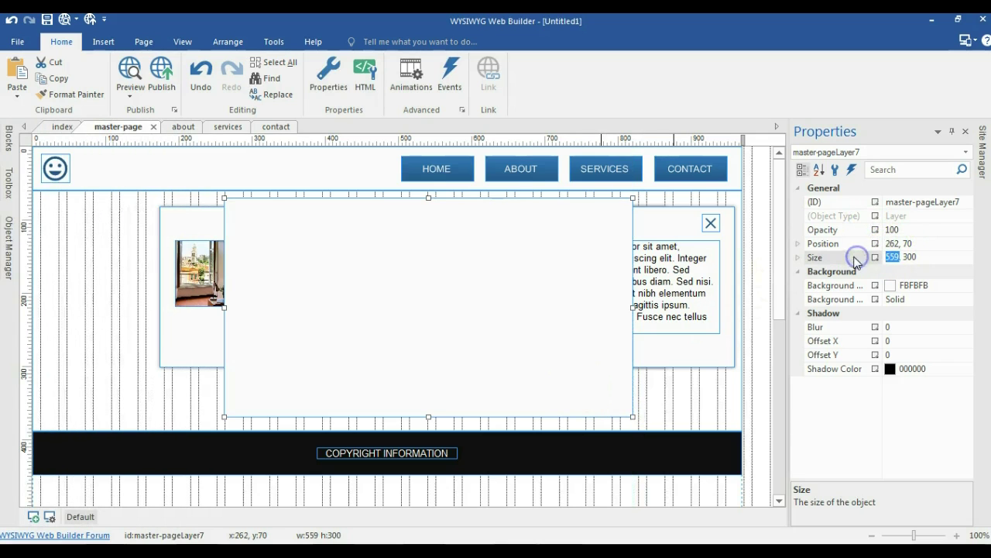
pyautogui.write('970')
pyautogui.press('Return')
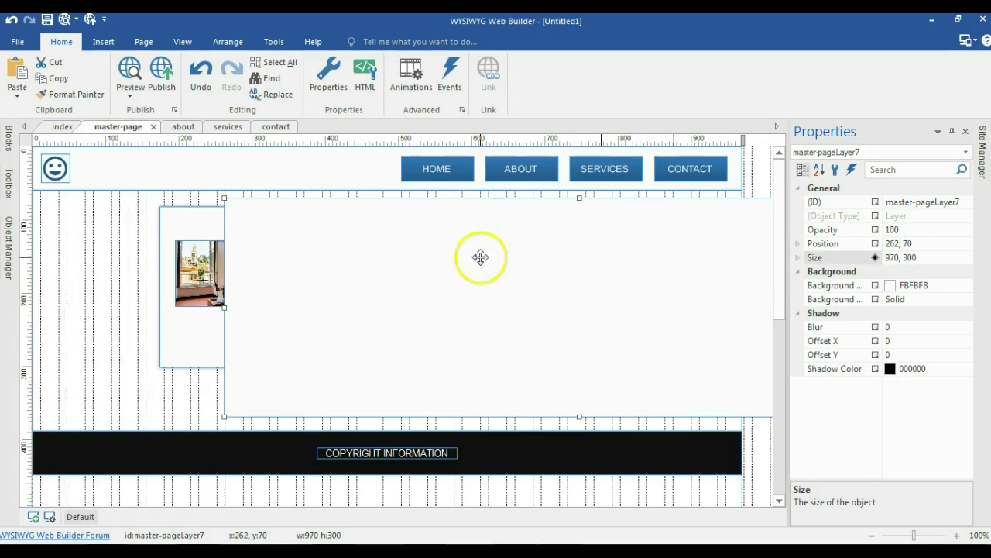
pyautogui.moveTo(485, 195); pyautogui.dragTo(269, 193)
# Step: Give the full-width layer a transparent background, Center alignment and relative horizontal sizing
pyautogui.doubleClick(241, 209)
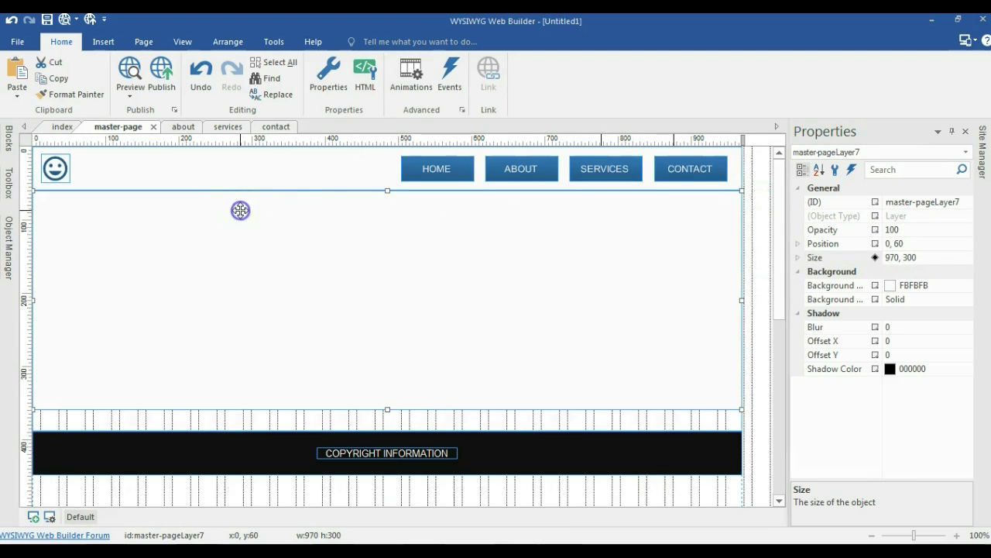
pyautogui.click(369, 131)
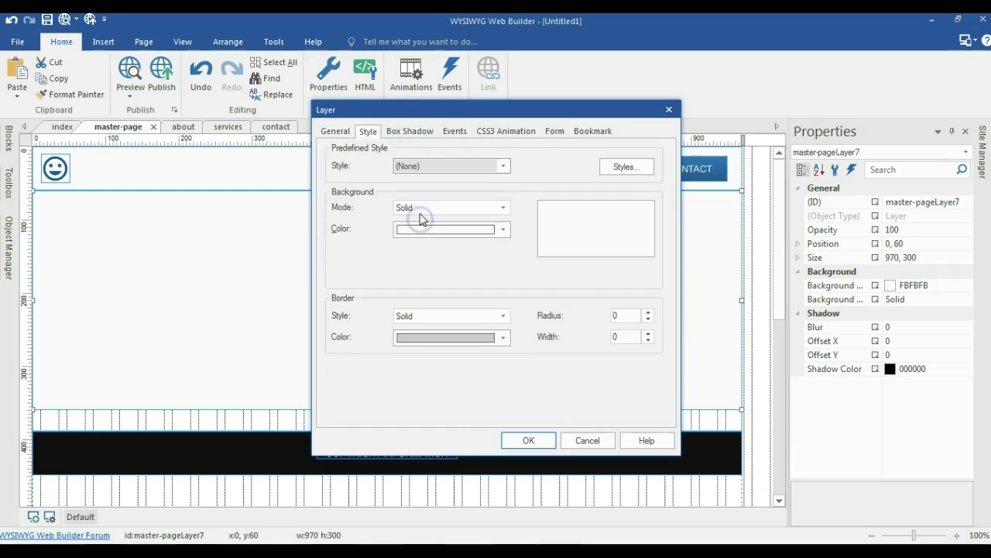
pyautogui.click(422, 207)
pyautogui.click(415, 221)
pyautogui.click(334, 131)
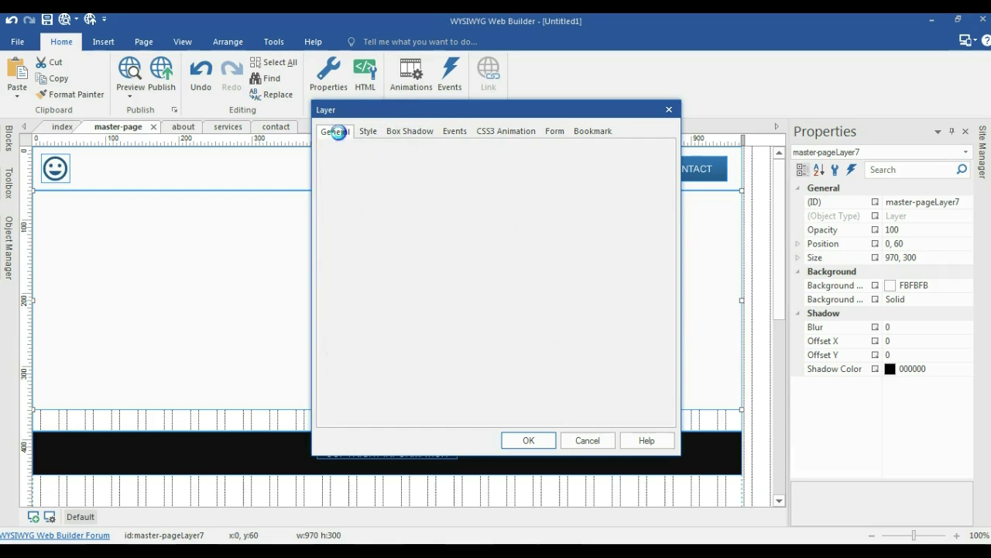
pyautogui.click(467, 355)
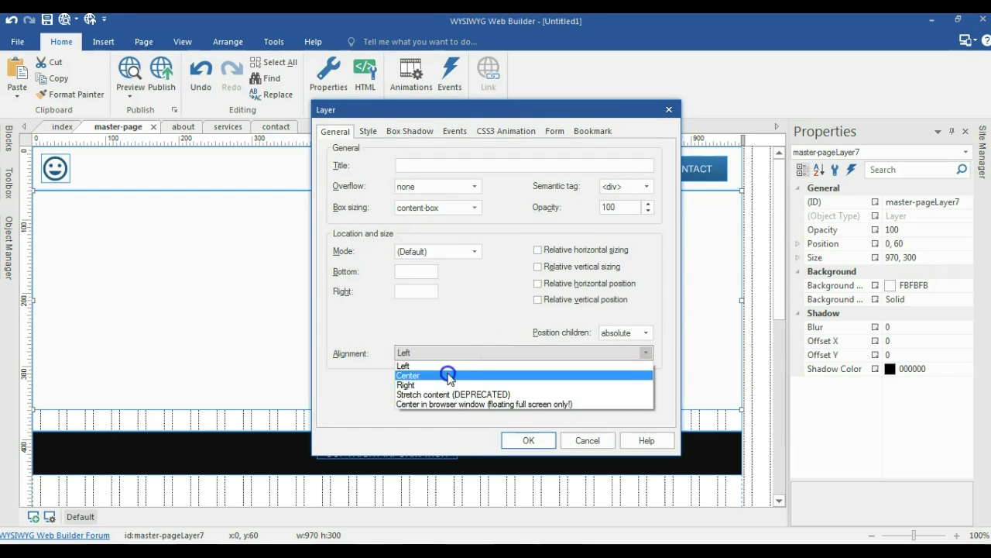
pyautogui.click(450, 377)
pyautogui.click(553, 256)
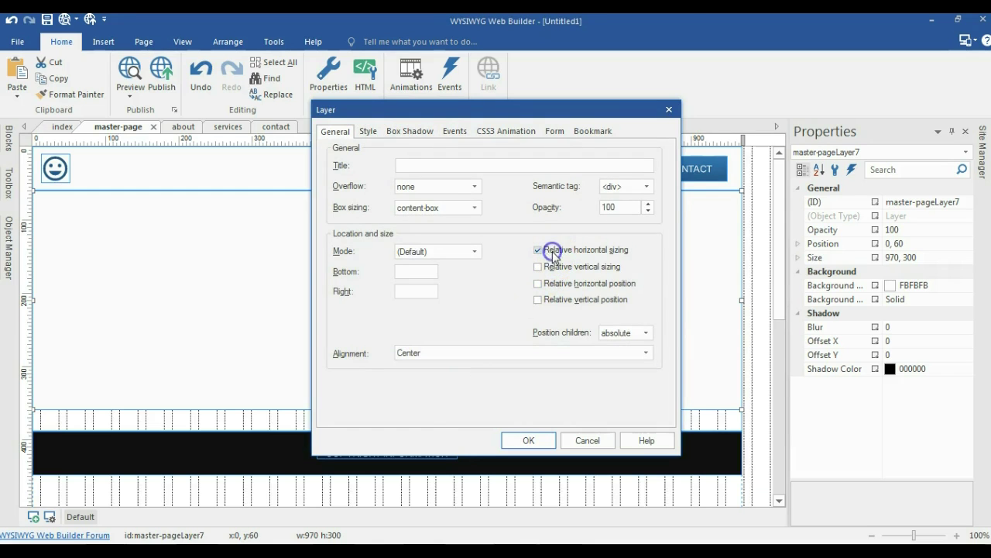
pyautogui.click(541, 441)
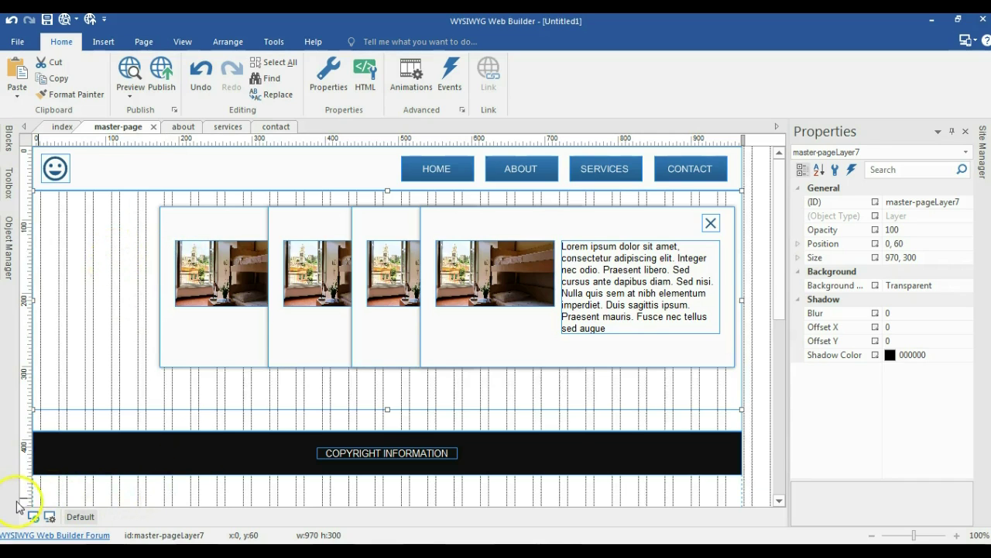
# Step: Send the full-width transparent layer to the back, followed by the content placeholder
pyautogui.rightClick(97, 316)
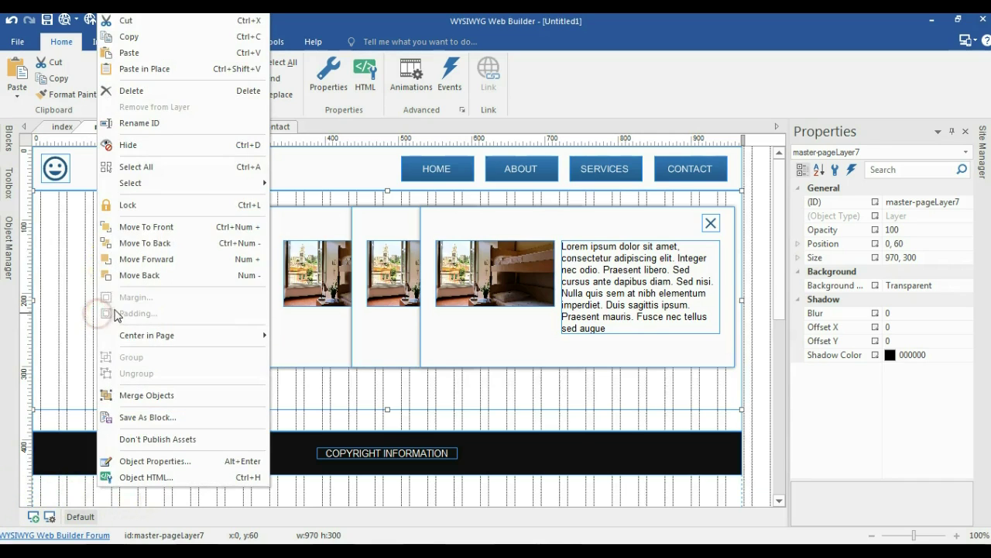
pyautogui.click(118, 245)
pyautogui.click(129, 419)
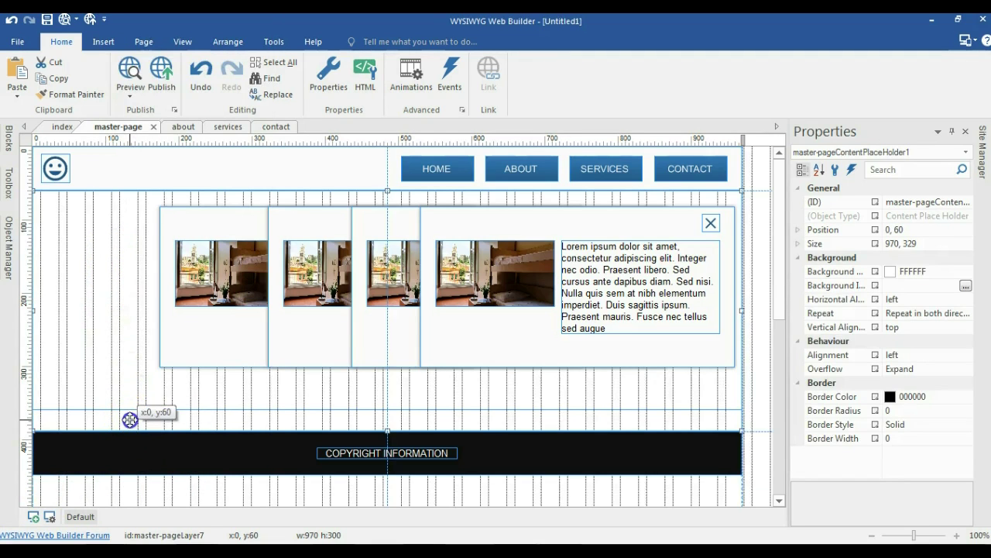
pyautogui.rightClick(130, 419)
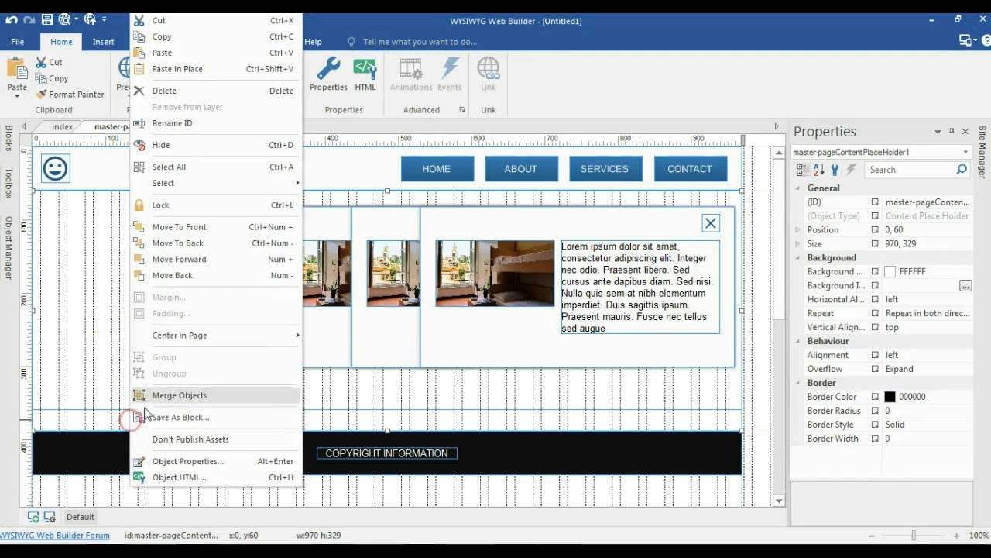
pyautogui.click(193, 245)
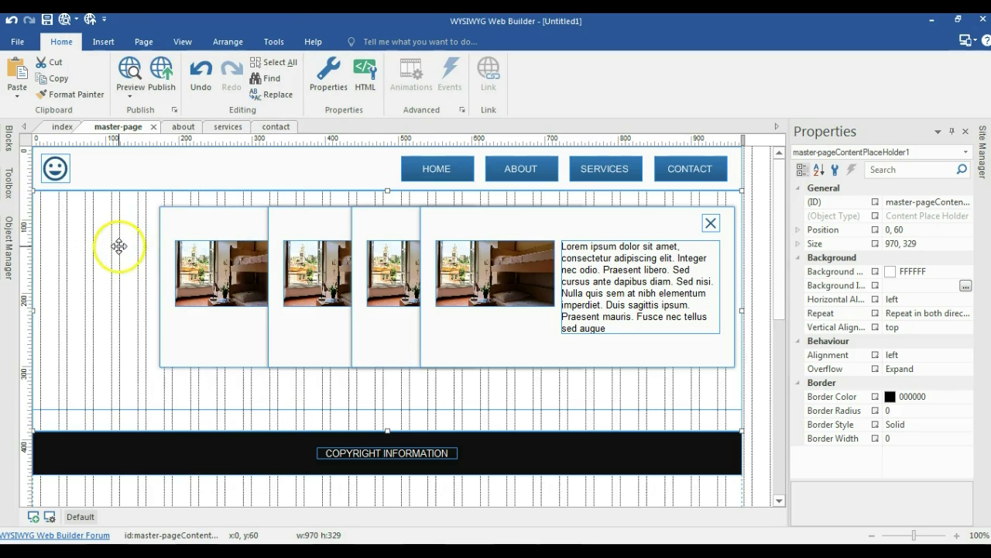
# Step: Select several of the popup layers together and shift them to a vertical position of about 81
pyautogui.click(206, 215)
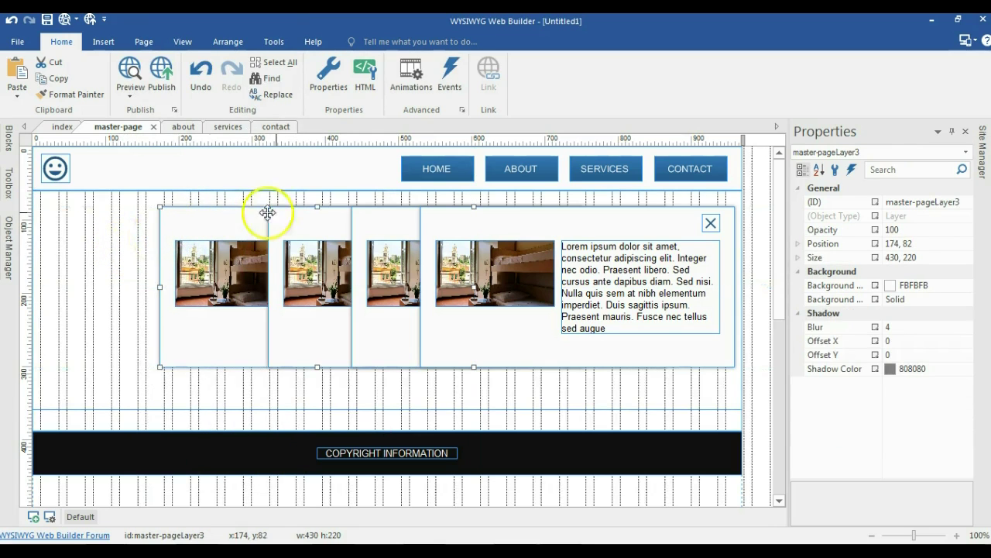
pyautogui.click(360, 211)
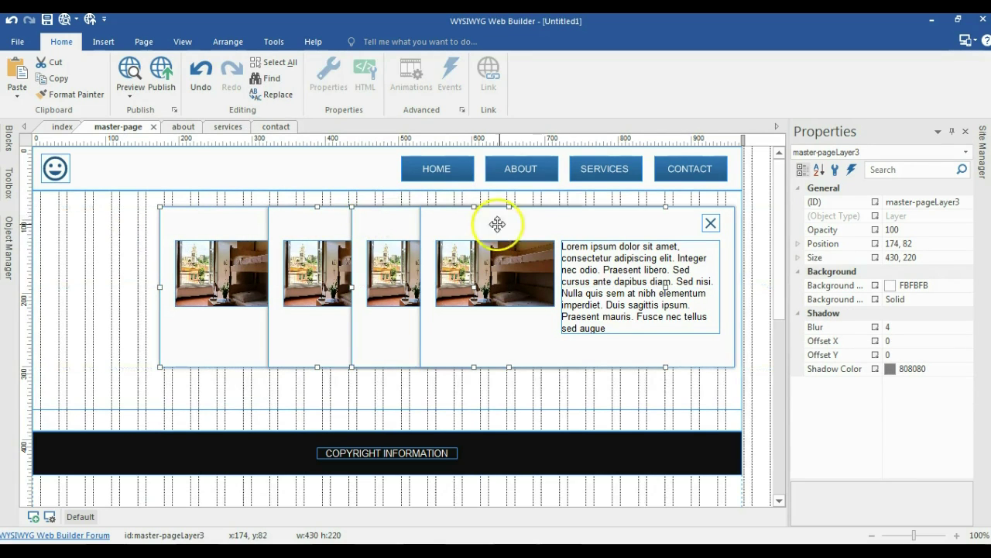
pyautogui.moveTo(557, 213); pyautogui.dragTo(681, 211)
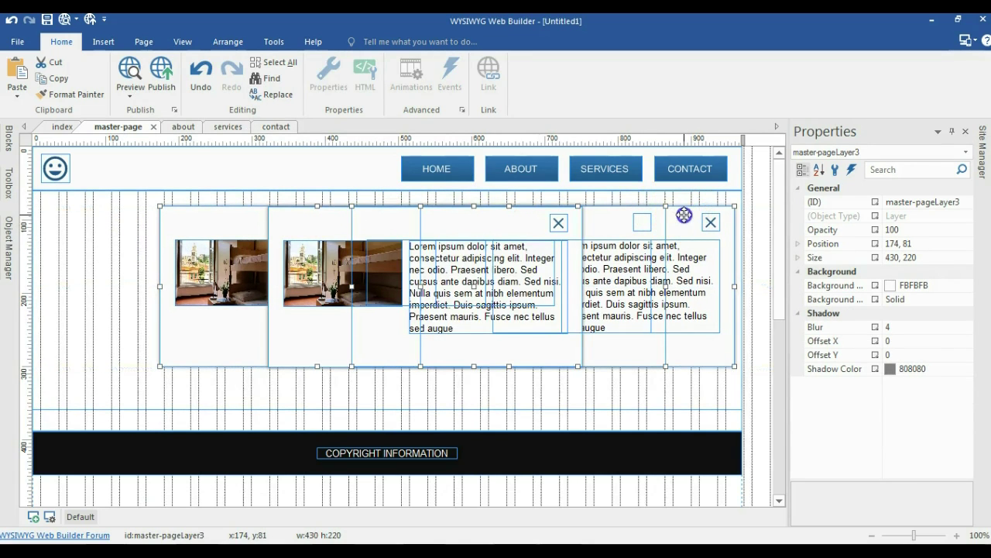
pyautogui.click(359, 229)
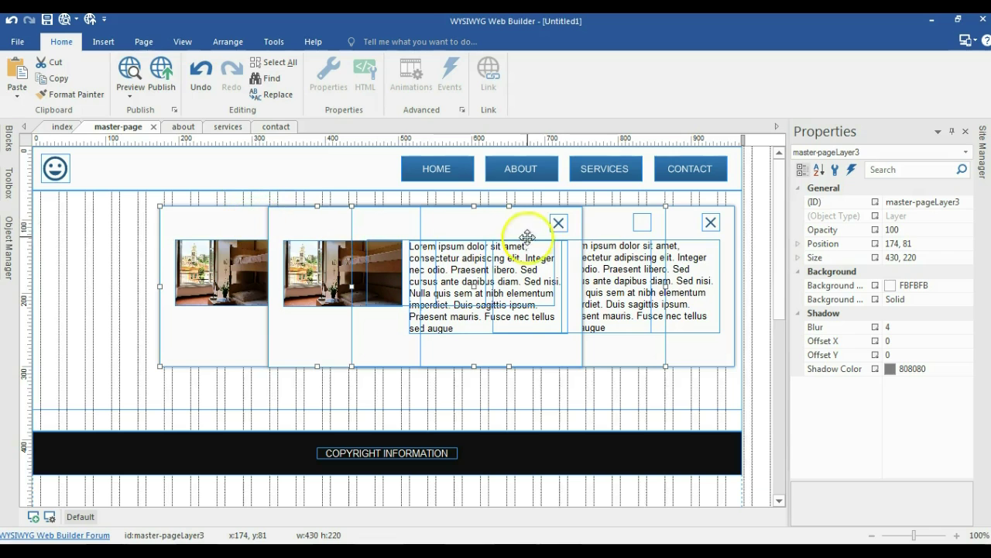
pyautogui.click(747, 267)
# Step: Move the leftmost popup layer to about 27, 81 and set its ID to "home"
pyautogui.moveTo(266, 221); pyautogui.dragTo(57, 218)
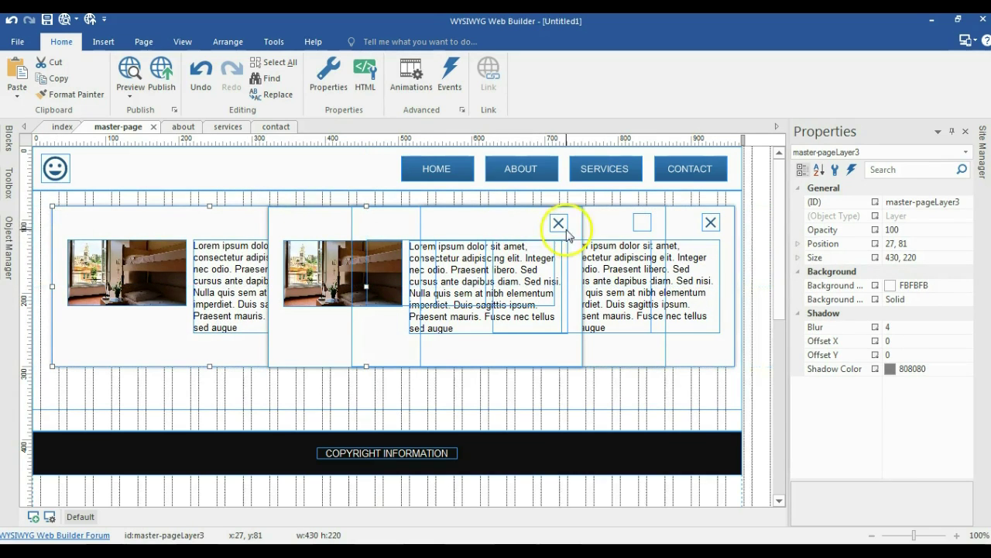
pyautogui.click(922, 203)
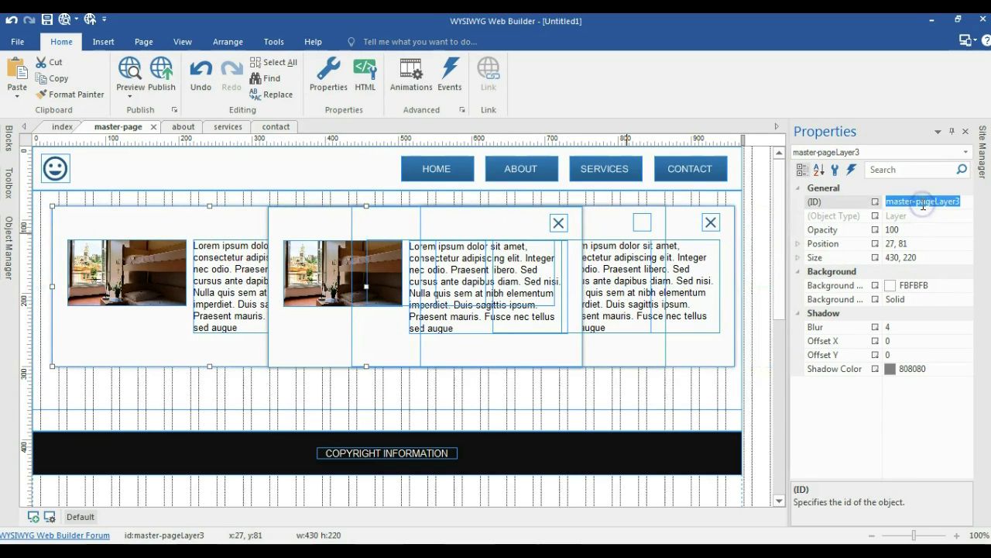
pyautogui.write('home')
# Step: Set the ID of the rightmost popup layer to "about"
pyautogui.click(443, 215)
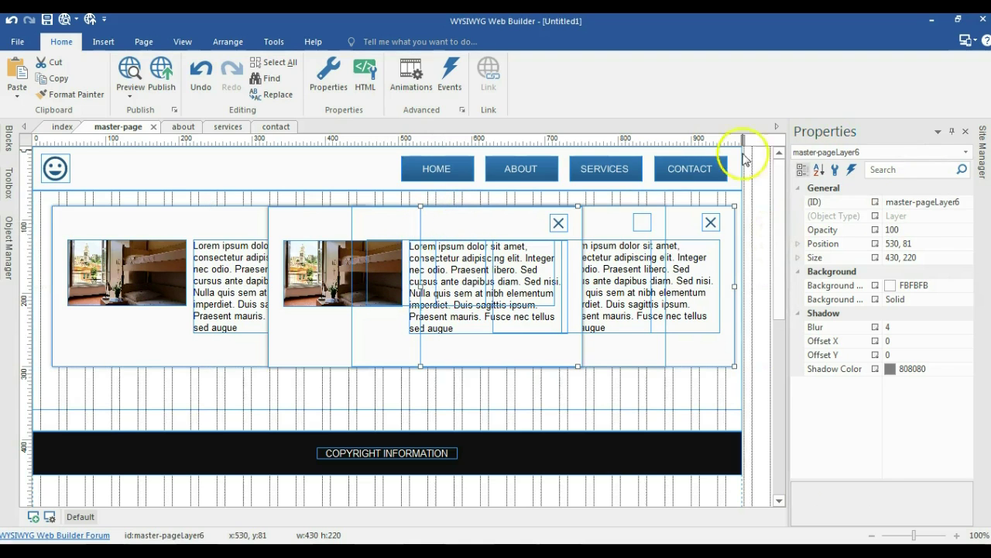
pyautogui.click(909, 202)
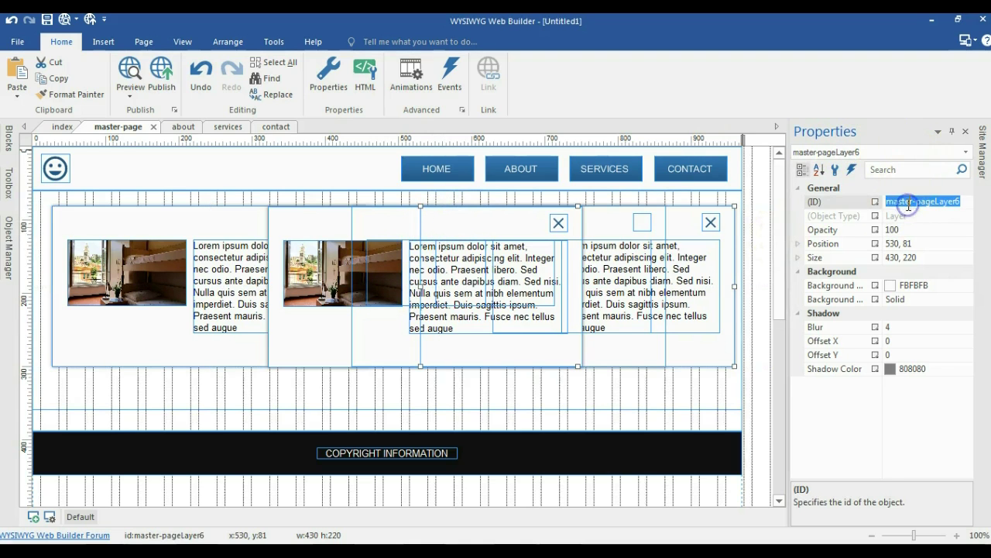
pyautogui.write('about')
pyautogui.press('Return')
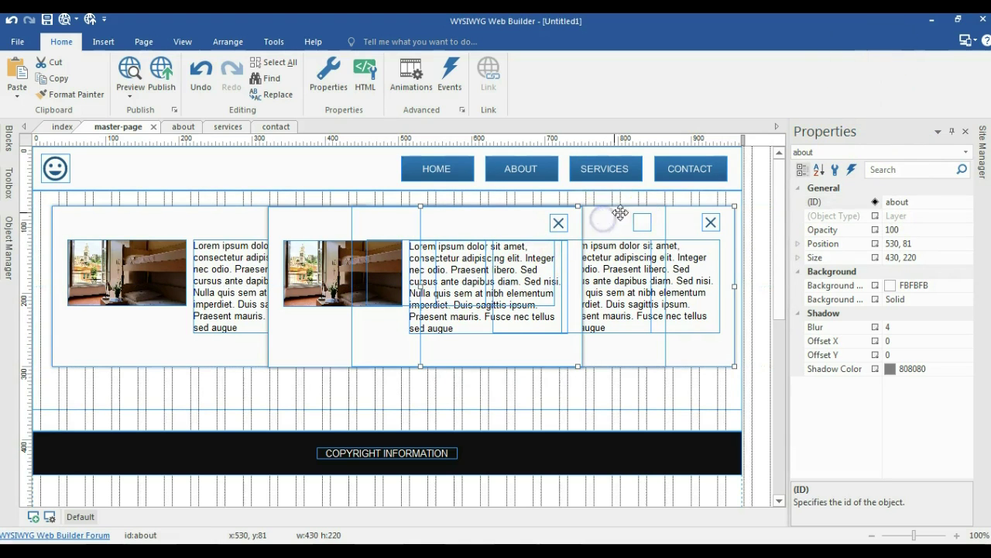
# Step: Move the two rightmost popup layers apart to about 457, 63 and 520, 108, and set the lower one's ID to "contact"
pyautogui.moveTo(676, 214); pyautogui.dragTo(636, 204)
pyautogui.click(920, 201)
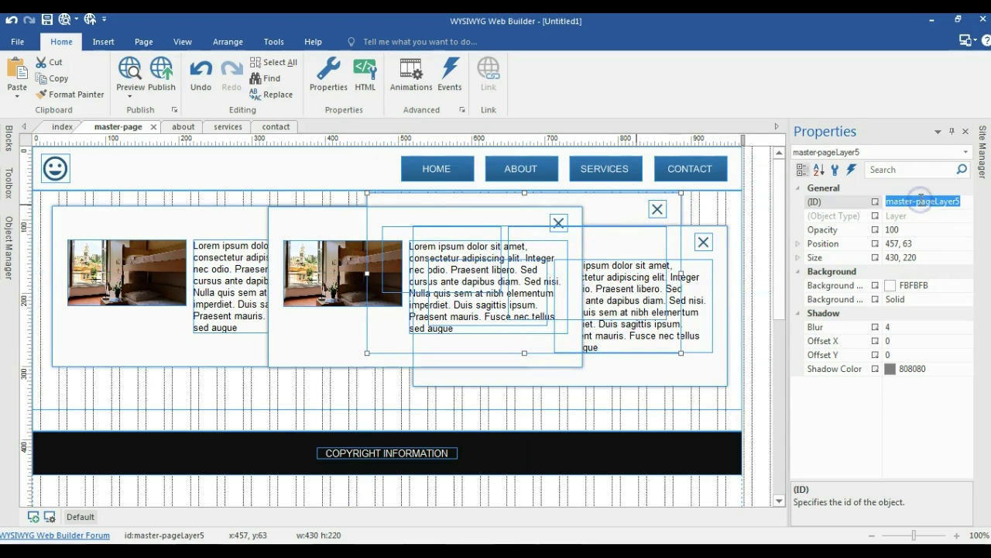
pyautogui.click(720, 261)
pyautogui.click(916, 200)
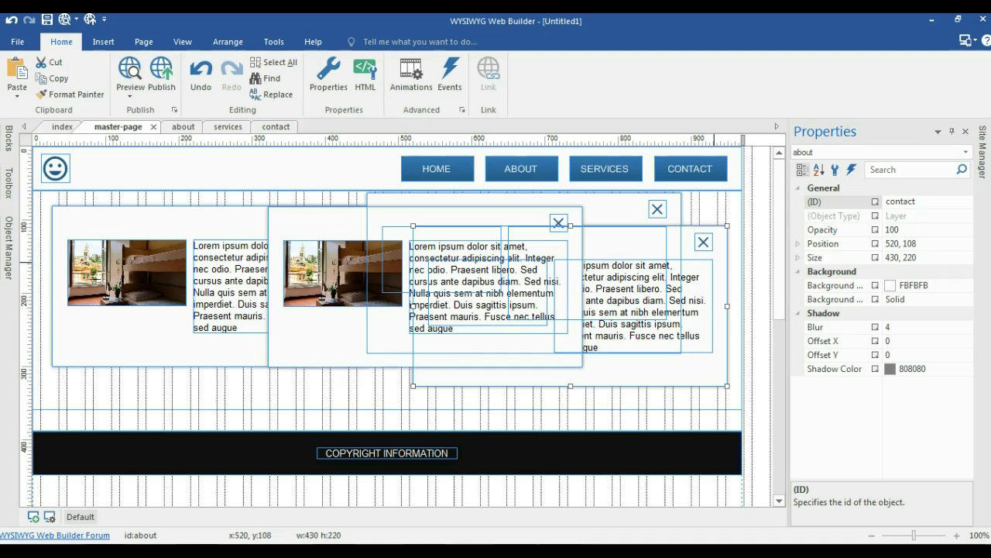
# Step: Select the second popup layer from the left and set its ID to "about"
pyautogui.click(115, 360)
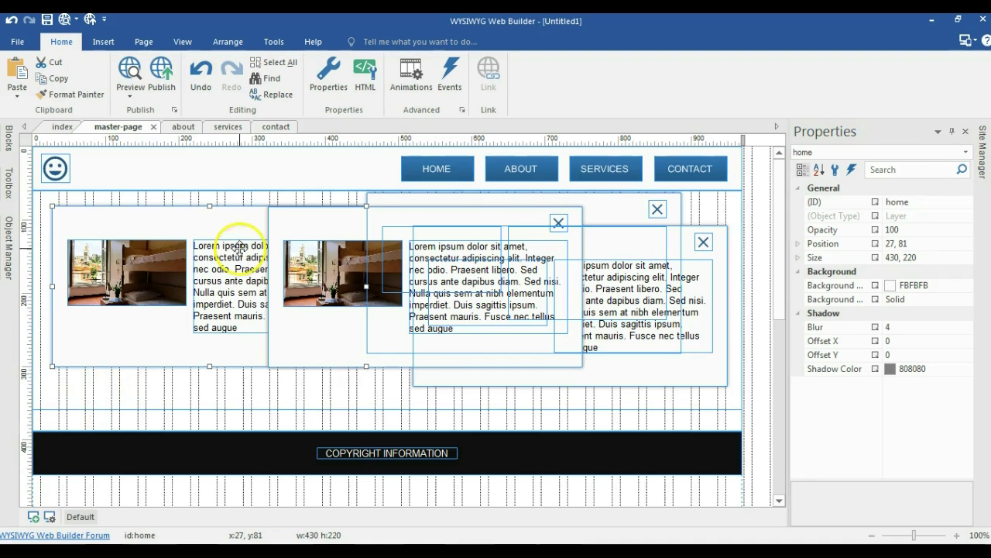
pyautogui.click(397, 361)
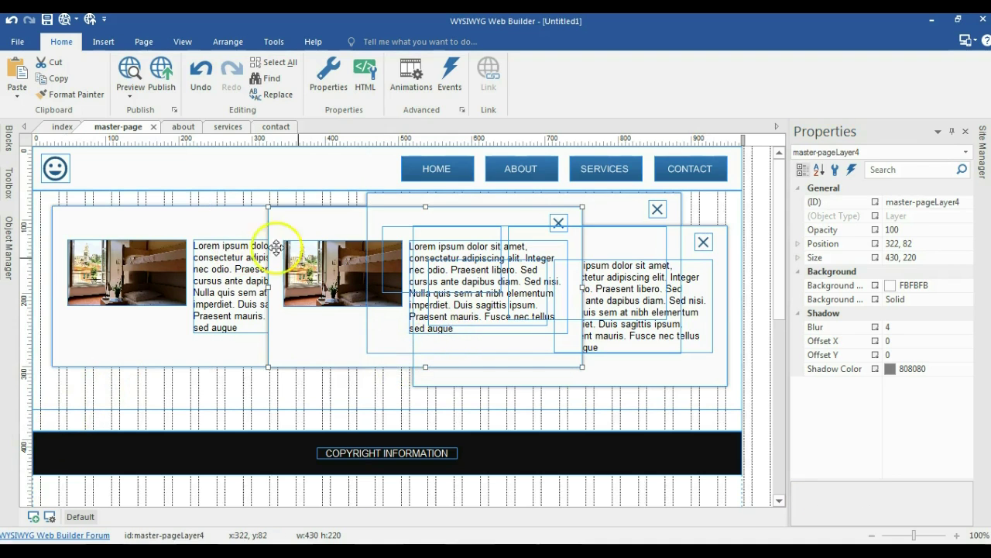
pyautogui.click(919, 203)
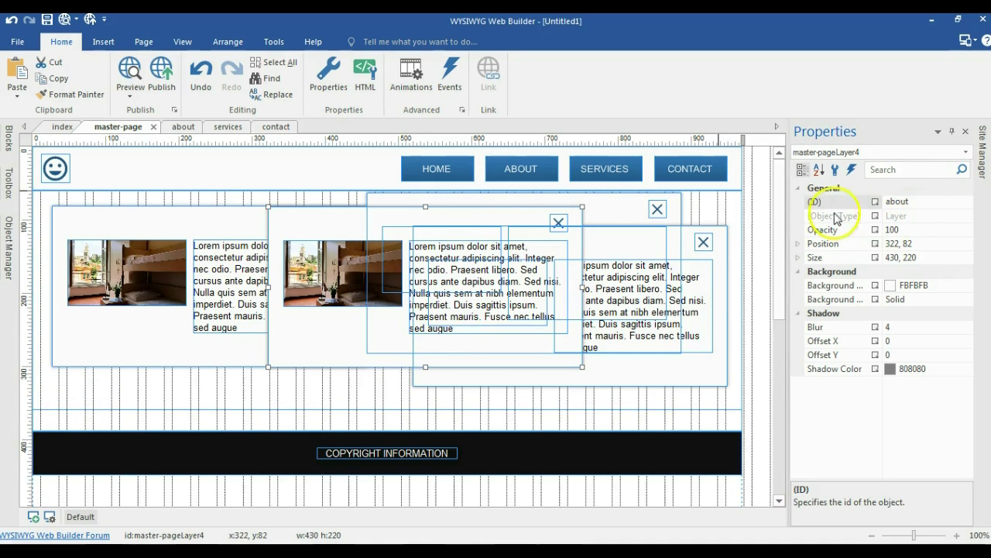
pyautogui.click(756, 204)
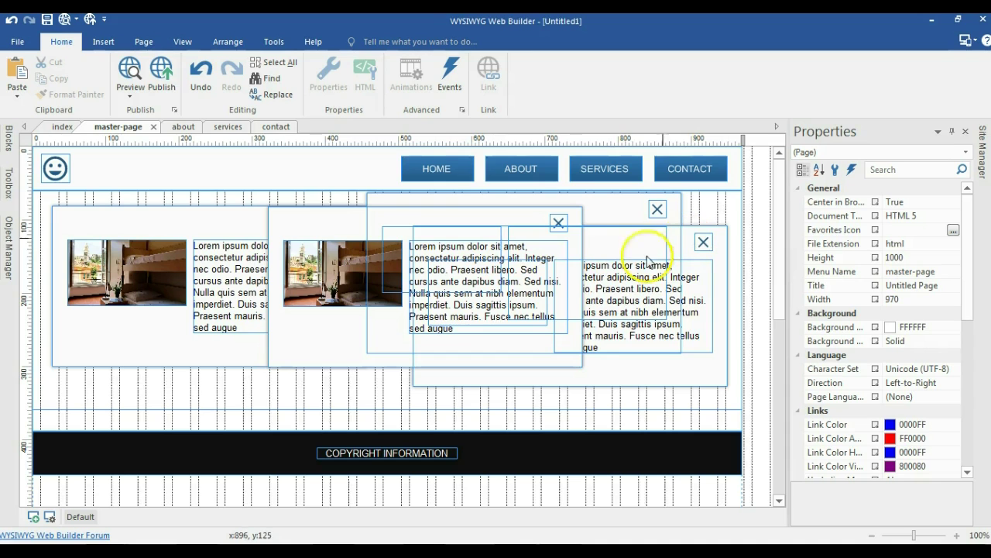
# Step: Move the "contact" layer up to about 520, 81
pyautogui.click(723, 256)
pyautogui.moveTo(724, 252); pyautogui.dragTo(727, 234)
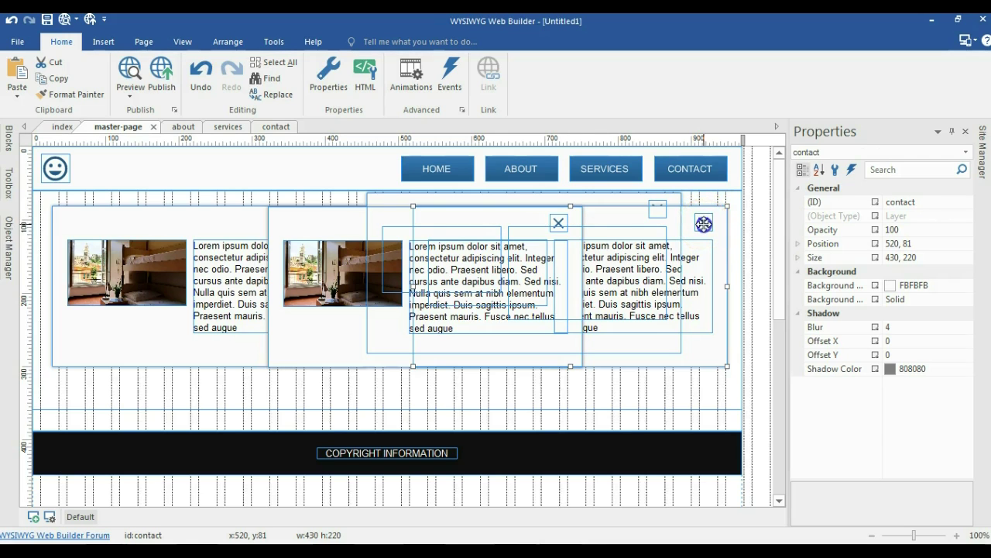
# Step: Add an onclick event to the "contact" layer's close icon with the action Hide with Effect targeting contact
pyautogui.doubleClick(703, 224)
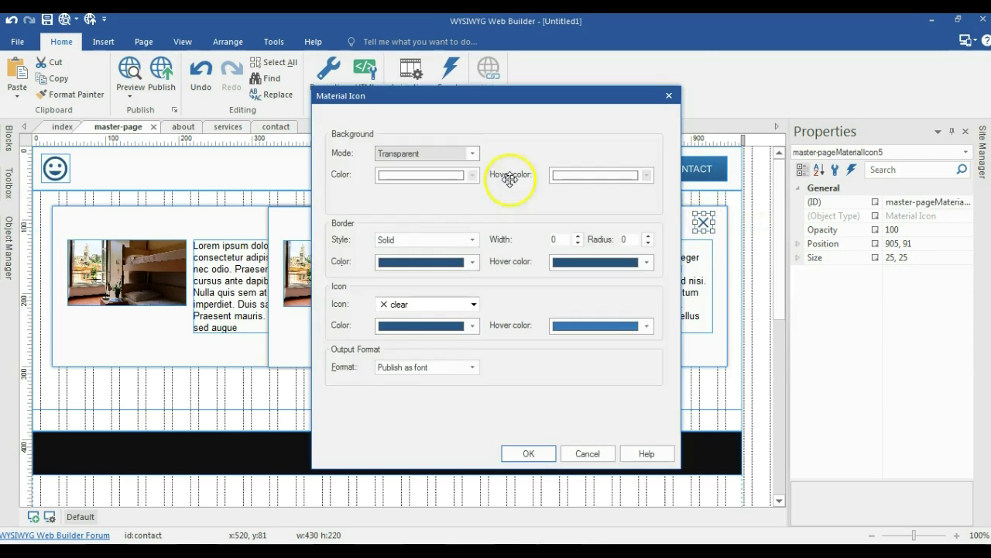
pyautogui.click(388, 118)
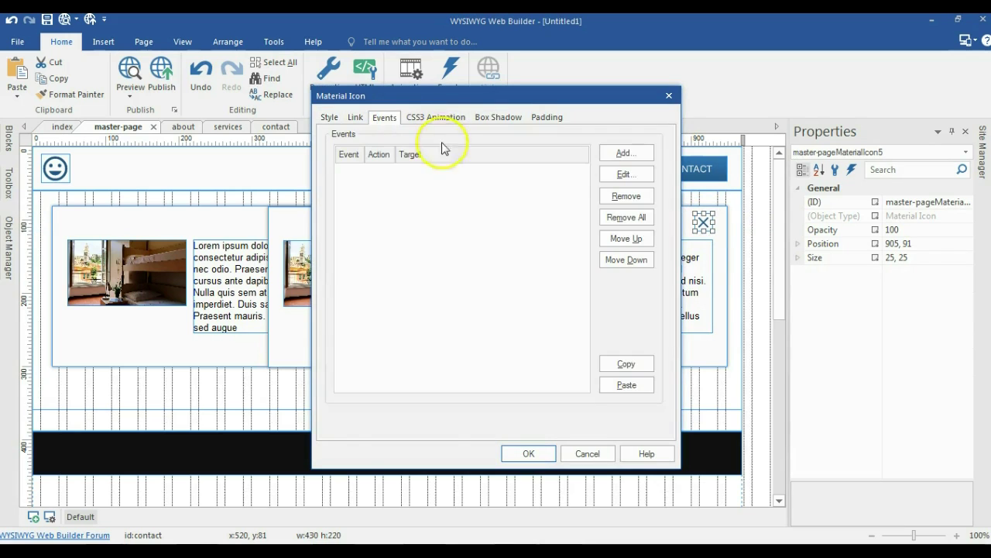
pyautogui.click(633, 152)
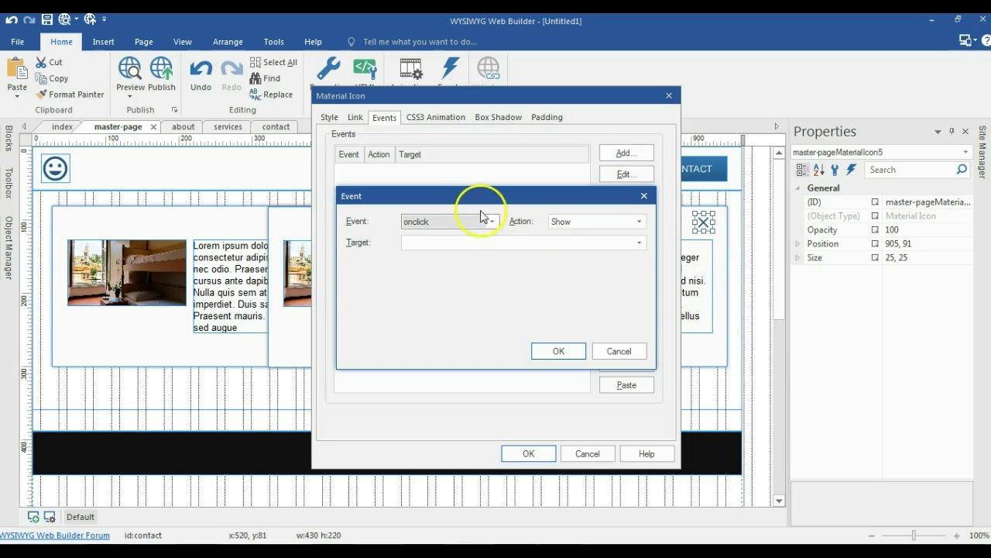
pyautogui.click(457, 222)
pyautogui.click(347, 226)
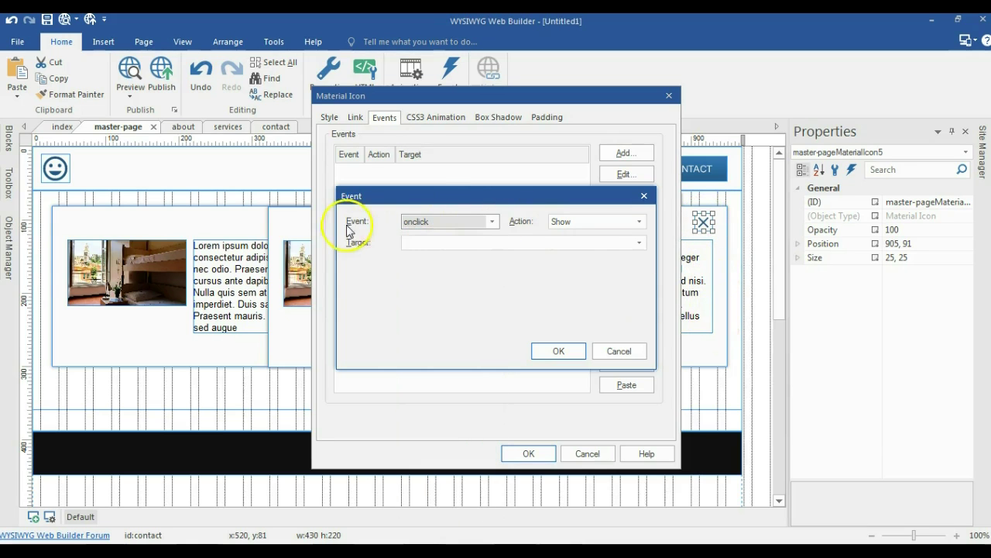
pyautogui.click(592, 221)
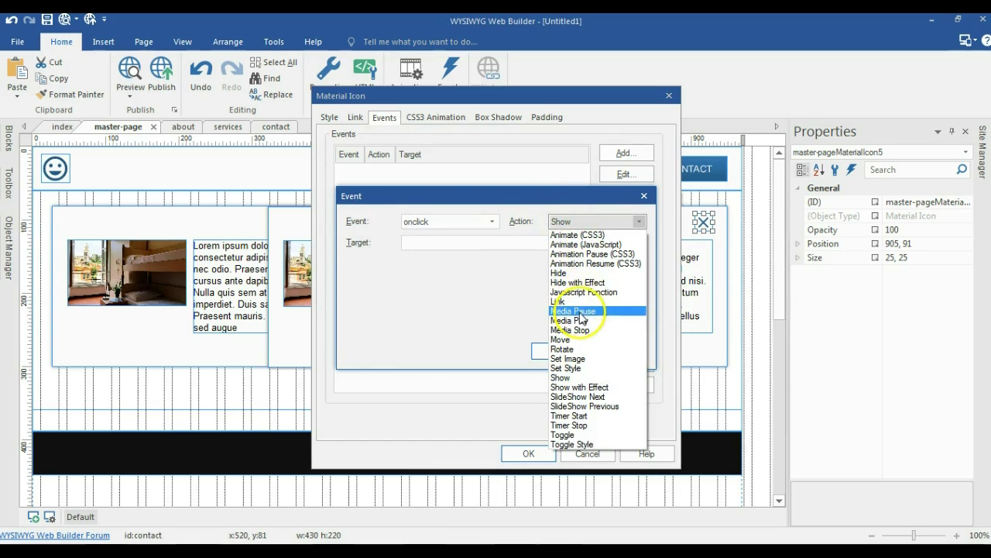
pyautogui.click(581, 283)
pyautogui.click(506, 243)
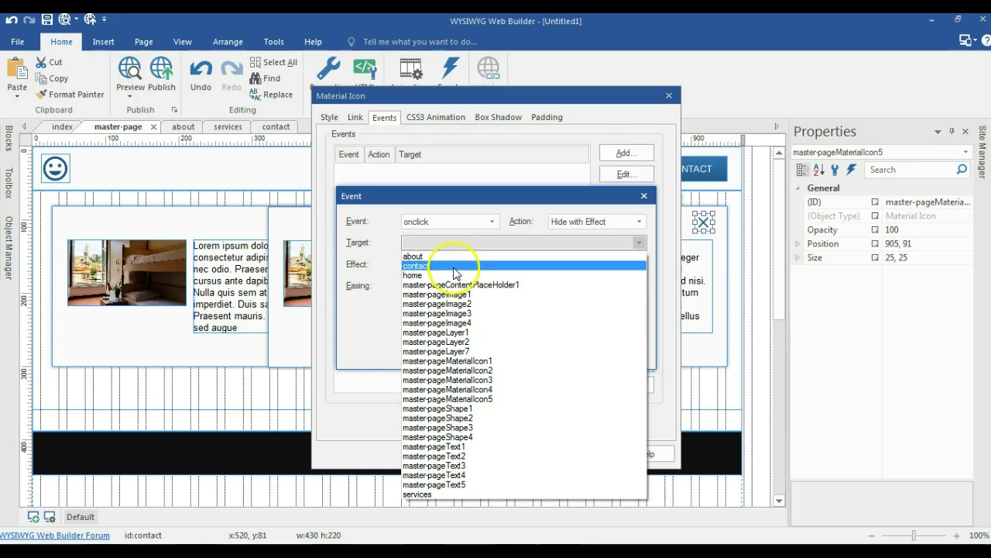
pyautogui.click(454, 266)
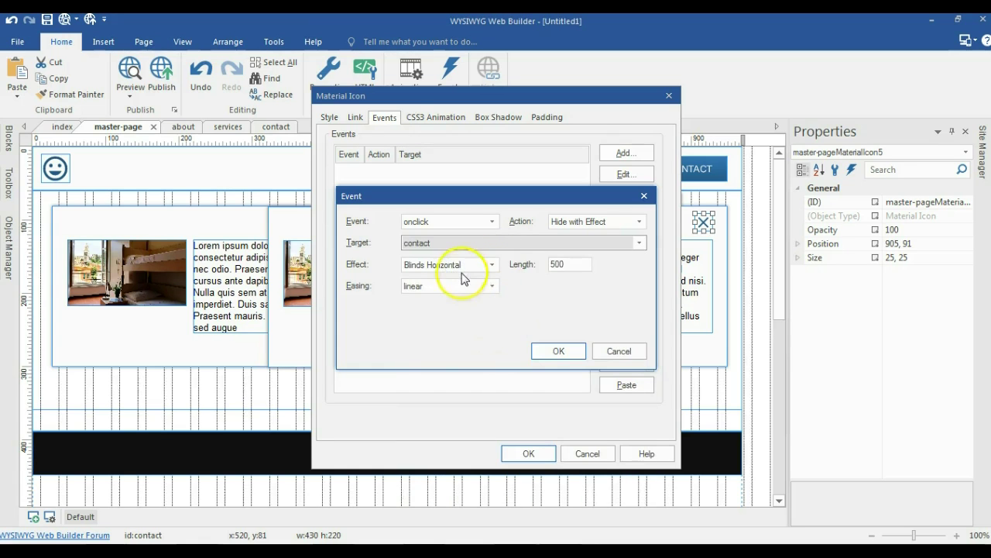
# Step: Set the contact hide event's effect to Explode with length 0 and accept the icon's event settings
pyautogui.click(461, 271)
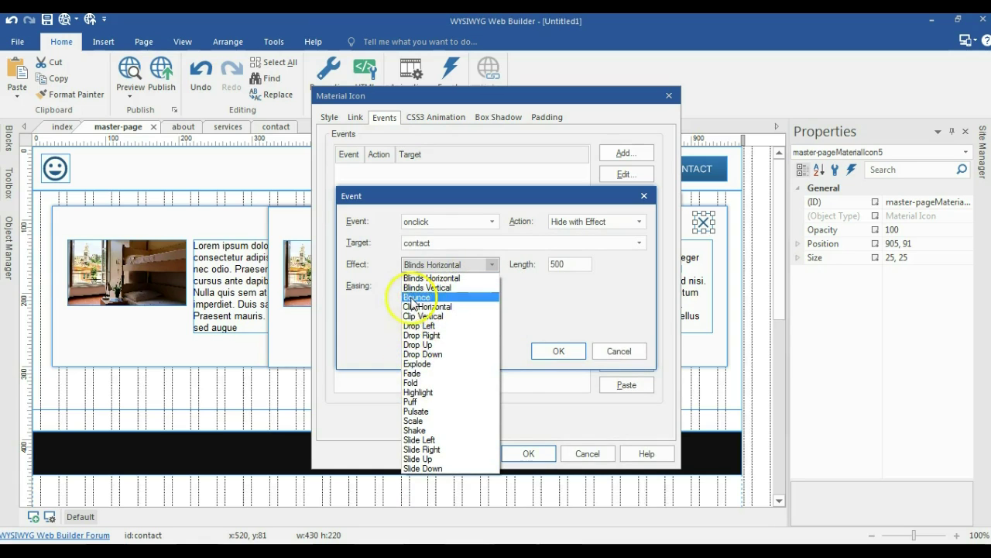
pyautogui.click(418, 364)
pyautogui.moveTo(577, 264); pyautogui.dragTo(534, 263)
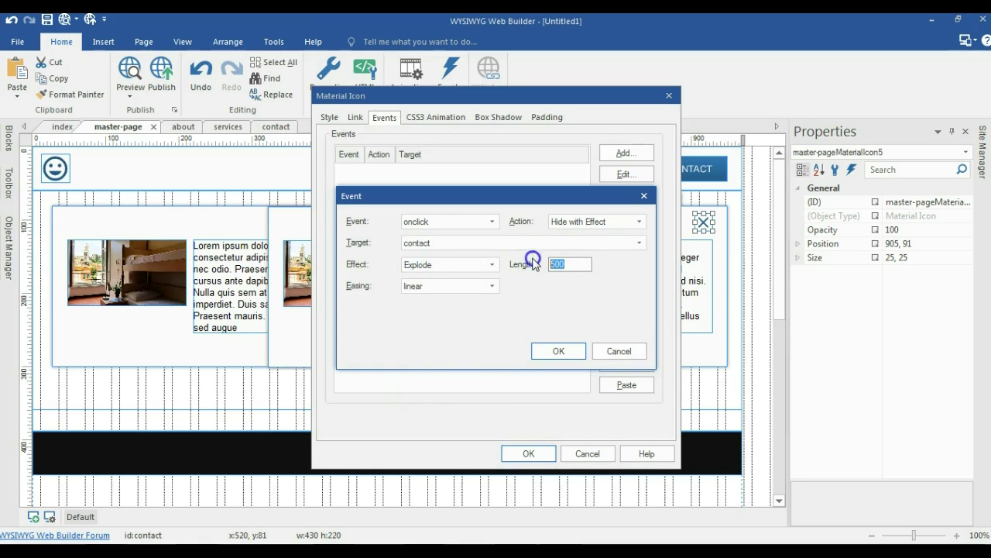
pyautogui.write('0')
pyautogui.click(557, 351)
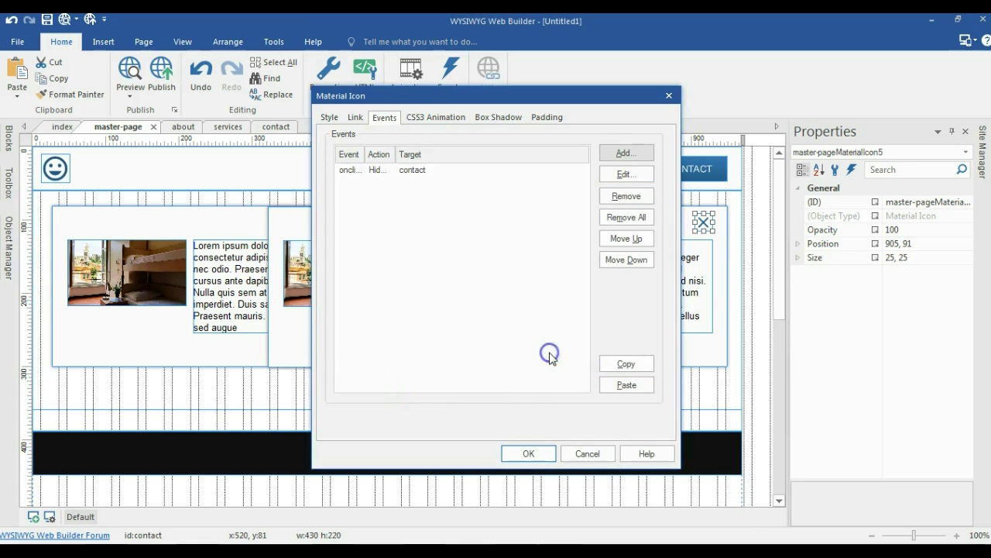
pyautogui.click(530, 453)
# Step: Make the "contact" layer invisible in the editor and move the "services" layer to about 404, 81
pyautogui.click(699, 352)
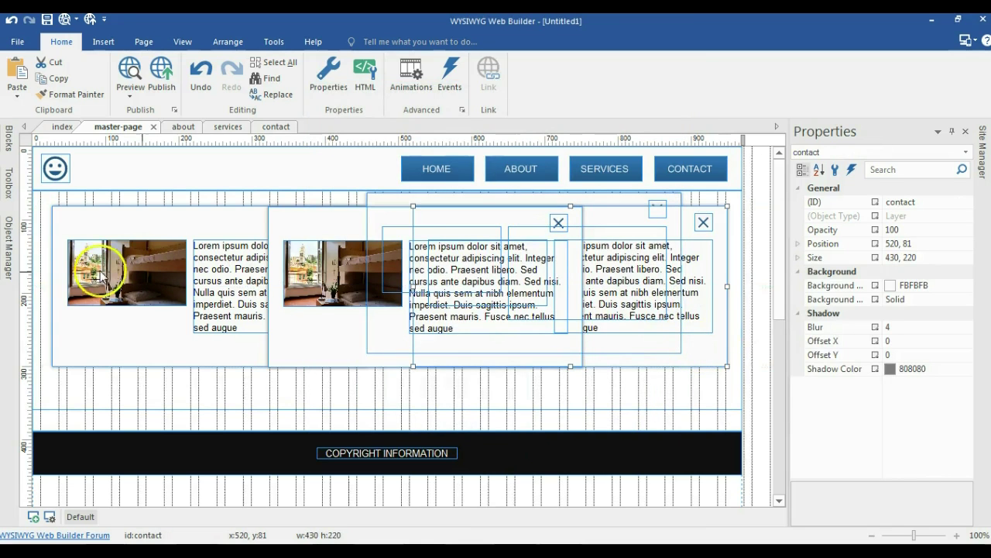
pyautogui.click(17, 263)
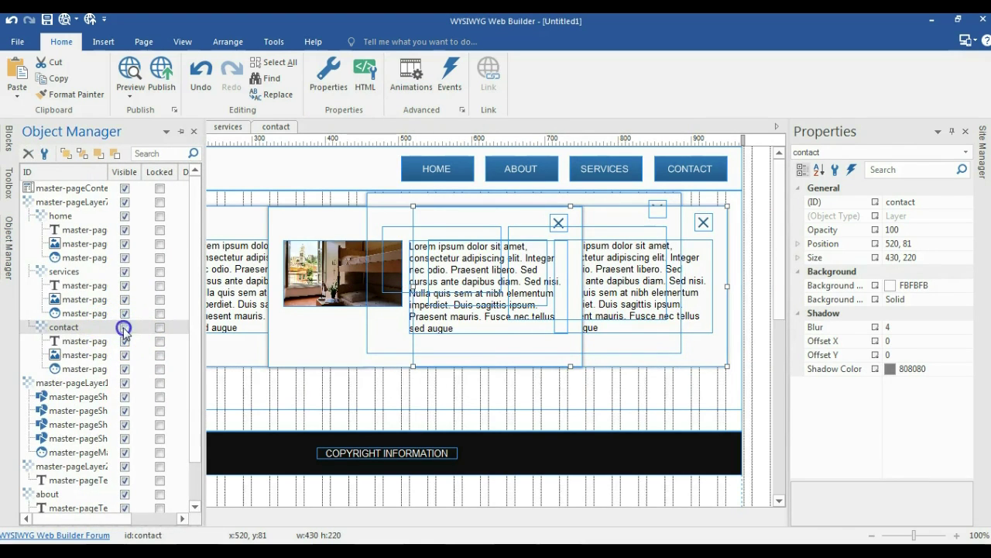
pyautogui.click(124, 328)
pyautogui.moveTo(678, 238); pyautogui.dragTo(649, 244)
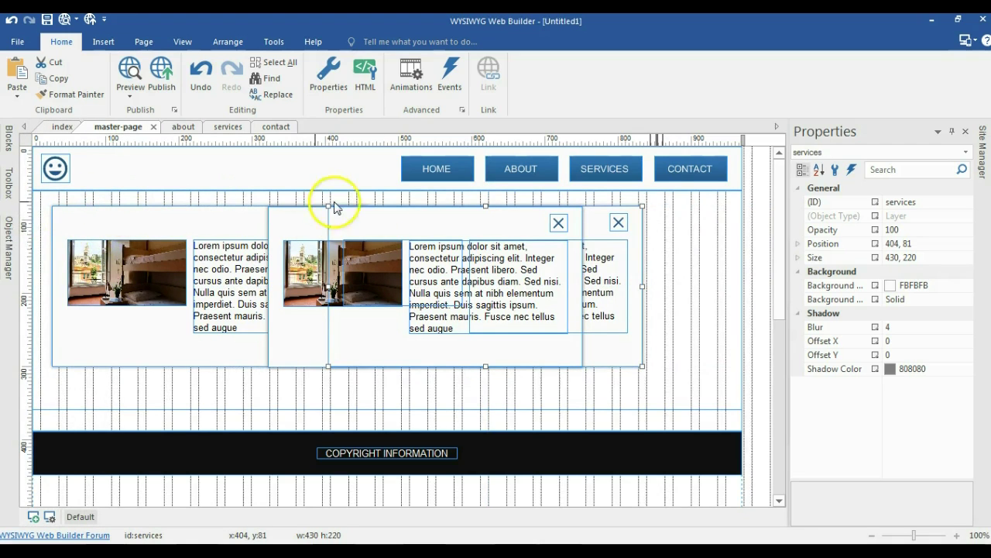
# Step: Add an onclick event to the "services" layer's close icon with the action Hide with Effect targeting services
pyautogui.click(615, 223)
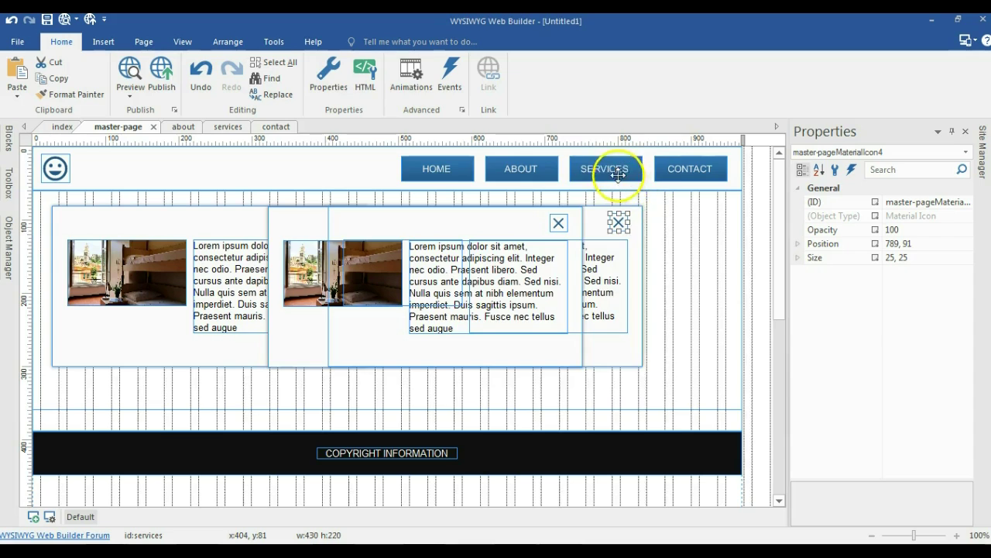
pyautogui.press('Return')
pyautogui.click(387, 117)
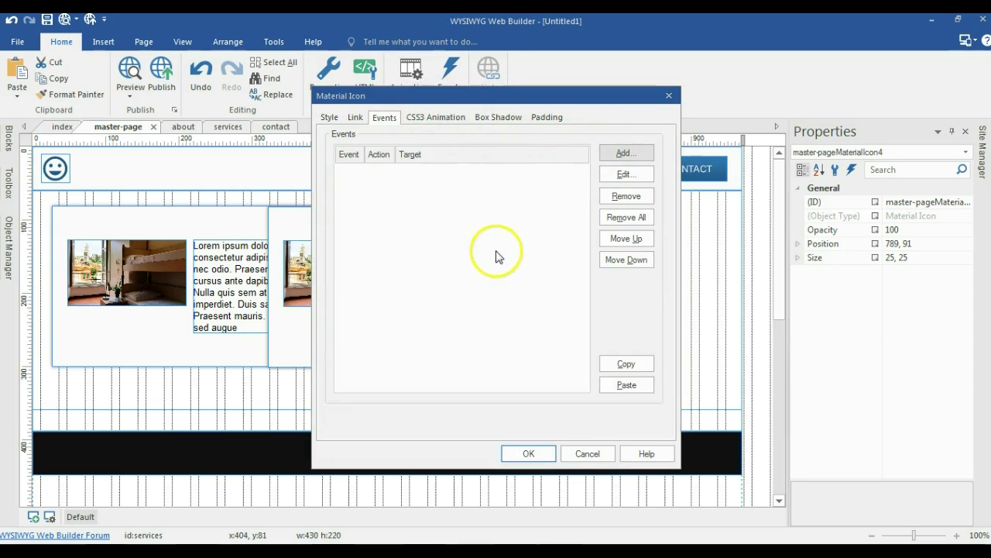
pyautogui.press('Return')
pyautogui.click(558, 222)
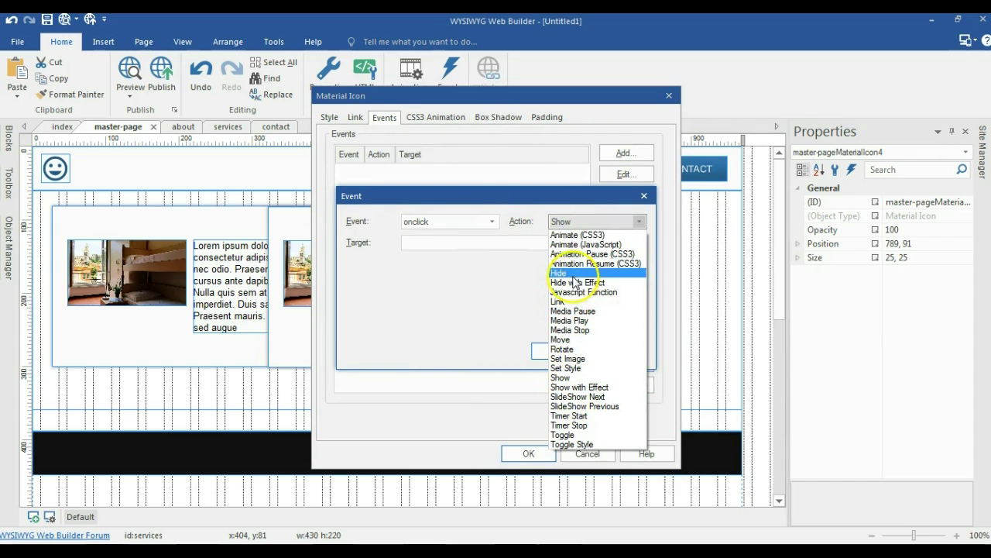
pyautogui.click(549, 283)
pyautogui.click(500, 242)
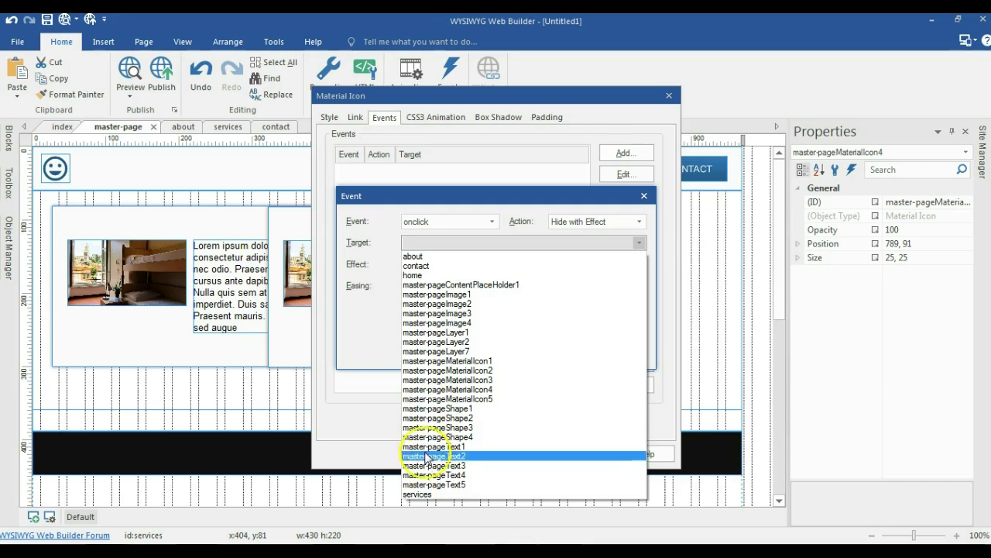
pyautogui.click(420, 491)
# Step: Set the services hide event's effect to Fade with length 0 and accept the icon's event settings
pyautogui.click(454, 264)
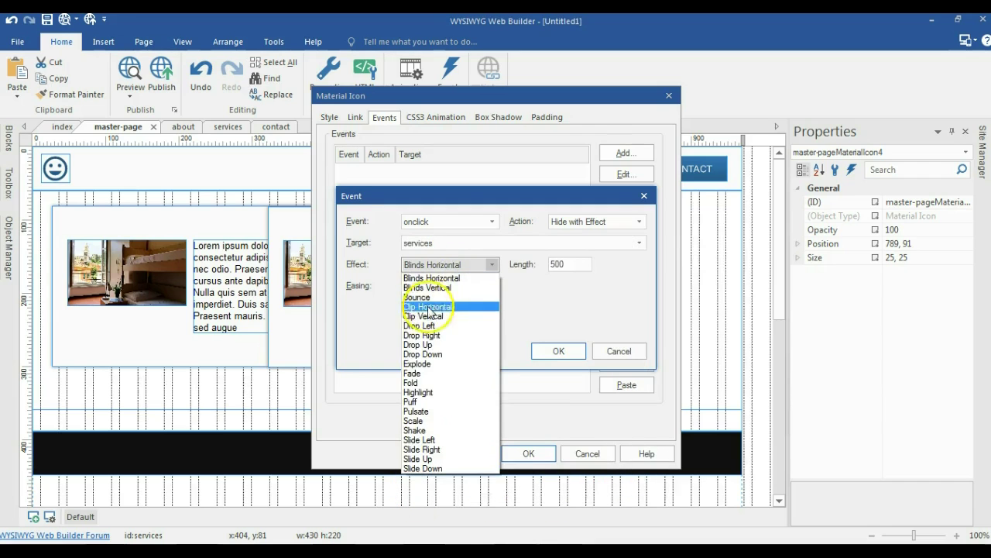
pyautogui.click(433, 371)
pyautogui.doubleClick(561, 263)
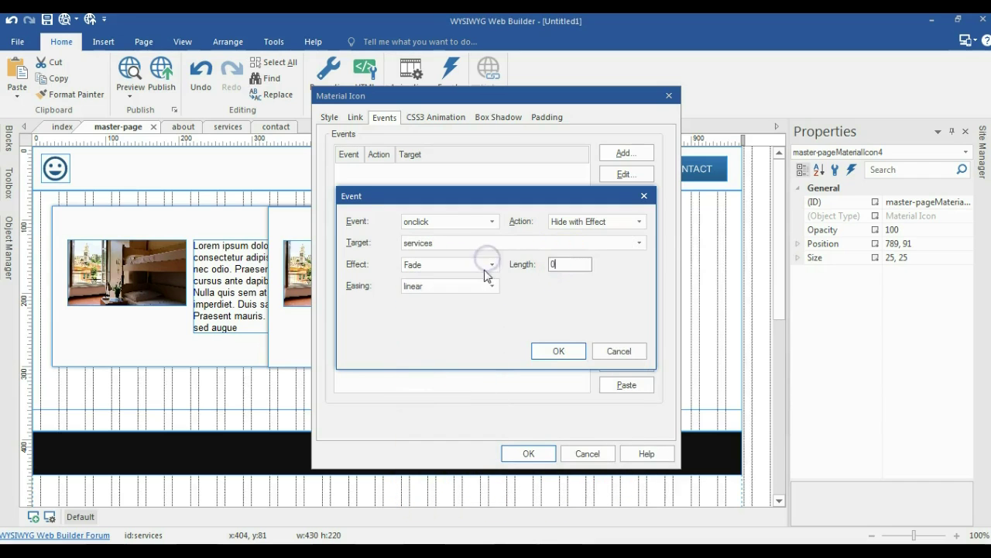
pyautogui.write('0')
pyautogui.click(577, 355)
pyautogui.click(528, 453)
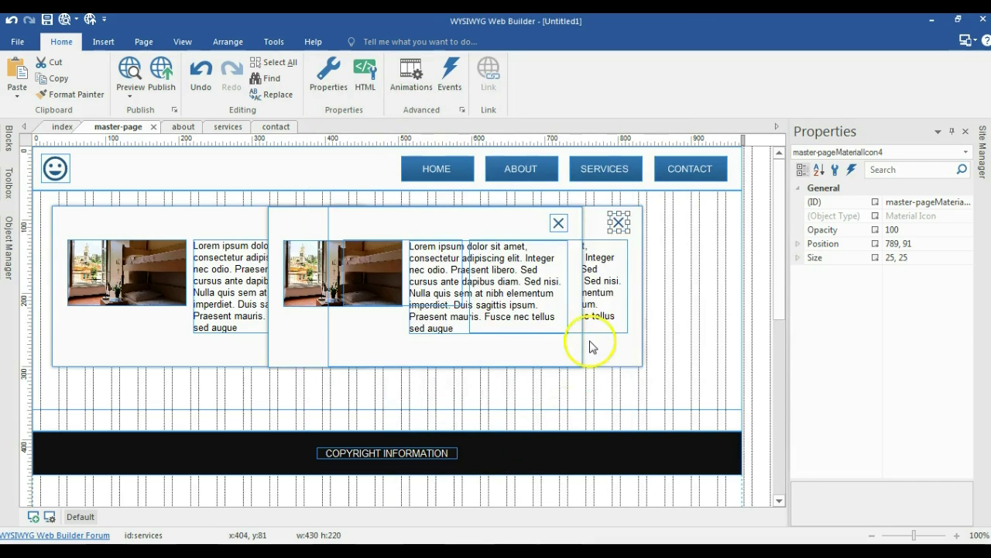
# Step: Make the "services" layer invisible in the editor and move the "about" layer to about 289, 81
pyautogui.click(591, 342)
pyautogui.click(52, 266)
pyautogui.moveTo(18, 260)
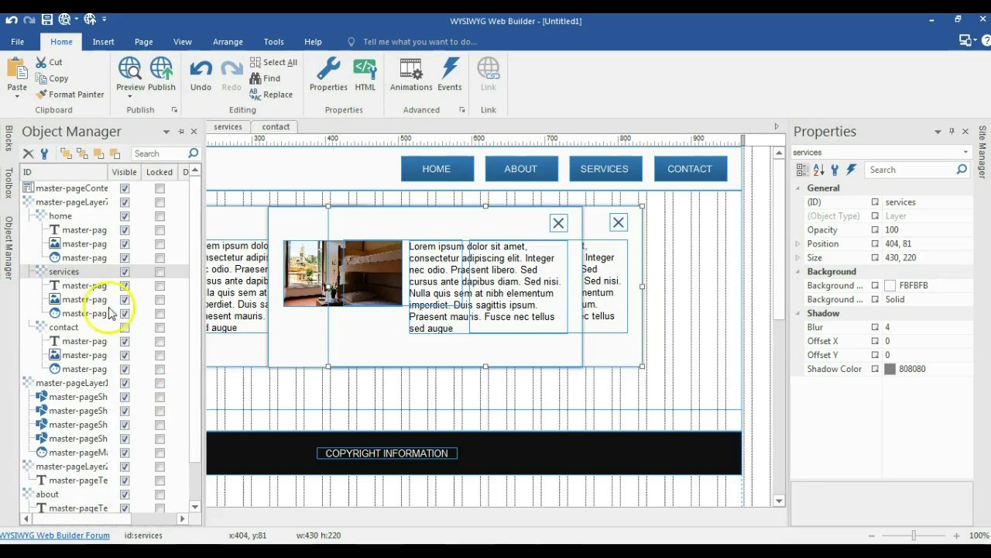
pyautogui.click(125, 272)
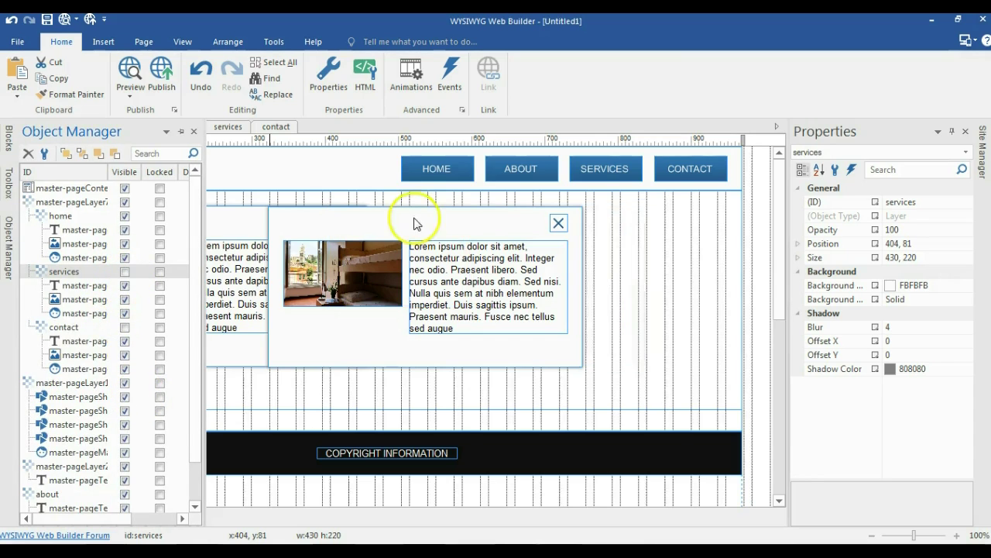
pyautogui.click(539, 220)
pyautogui.moveTo(535, 216); pyautogui.dragTo(527, 216)
# Step: Add an onclick event to the "about" layer's close icon with the action Hide with Effect targeting about
pyautogui.click(542, 222)
pyautogui.click(532, 222)
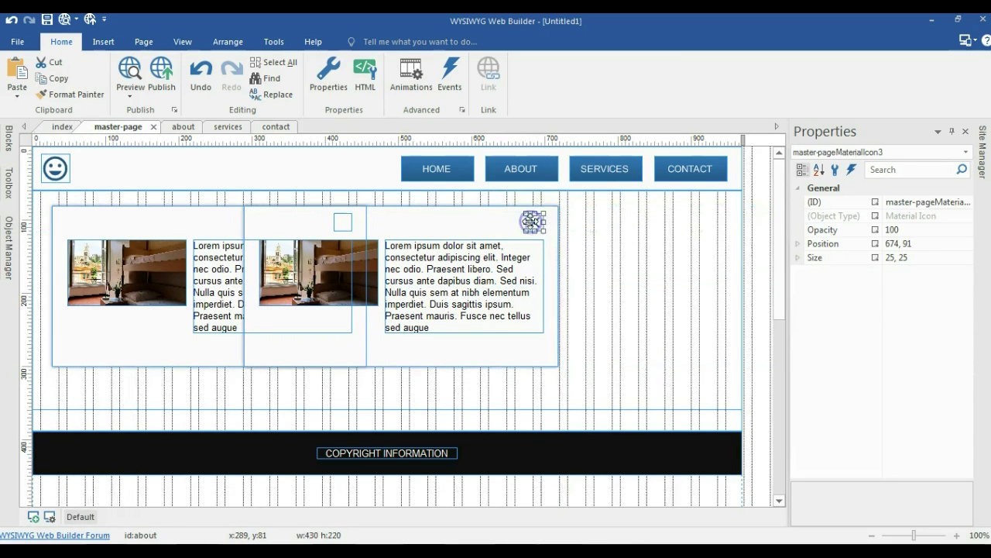
pyautogui.hotkey('alt', 'Return')
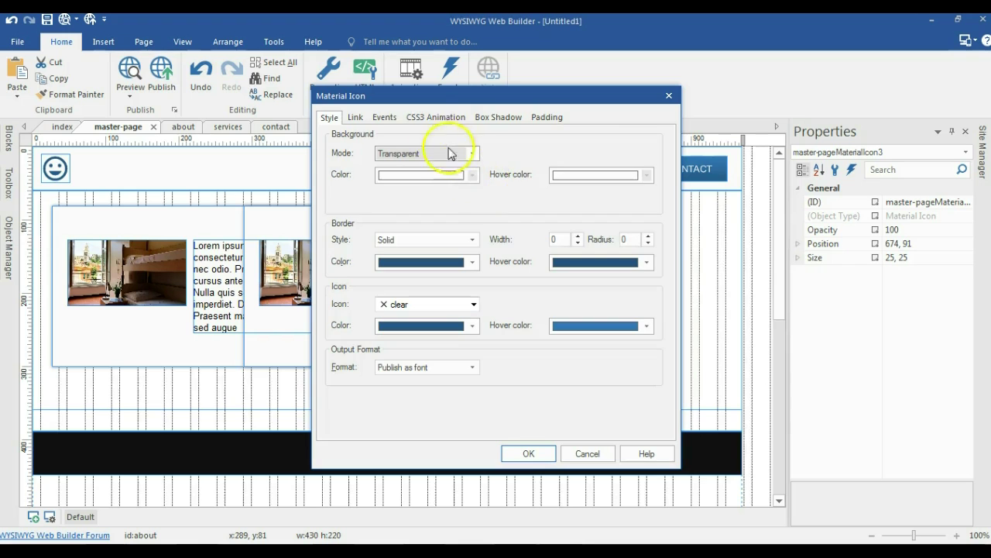
pyautogui.click(398, 118)
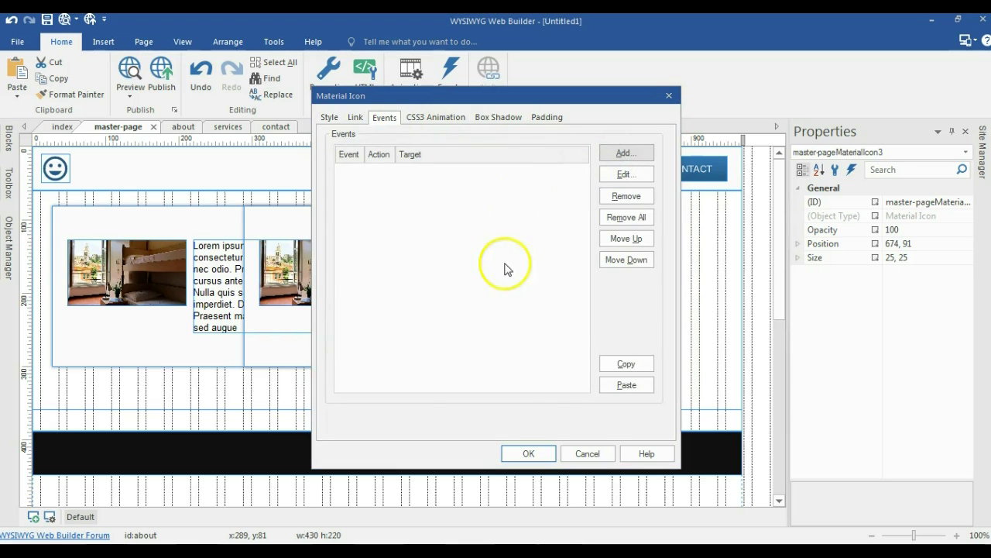
pyautogui.press('Return')
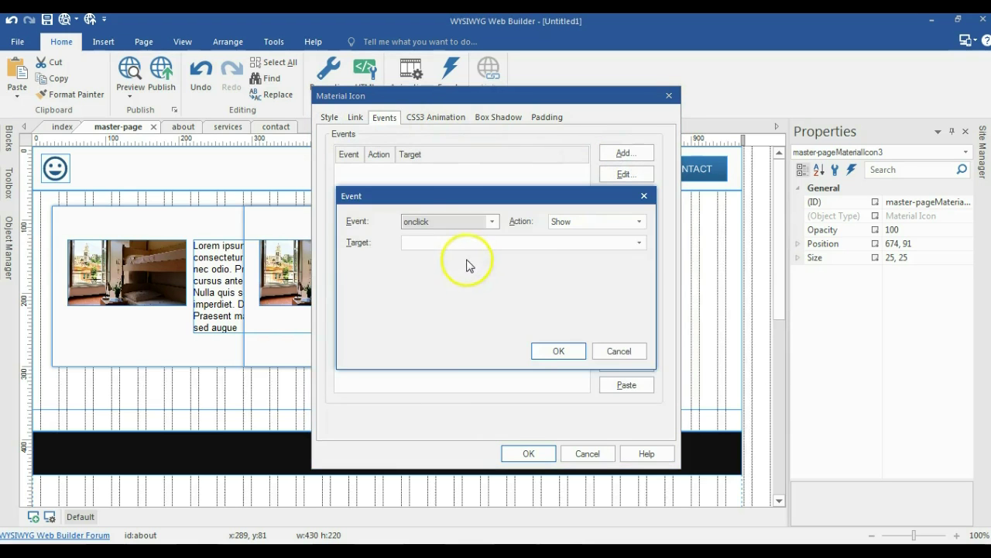
pyautogui.click(548, 223)
pyautogui.click(545, 285)
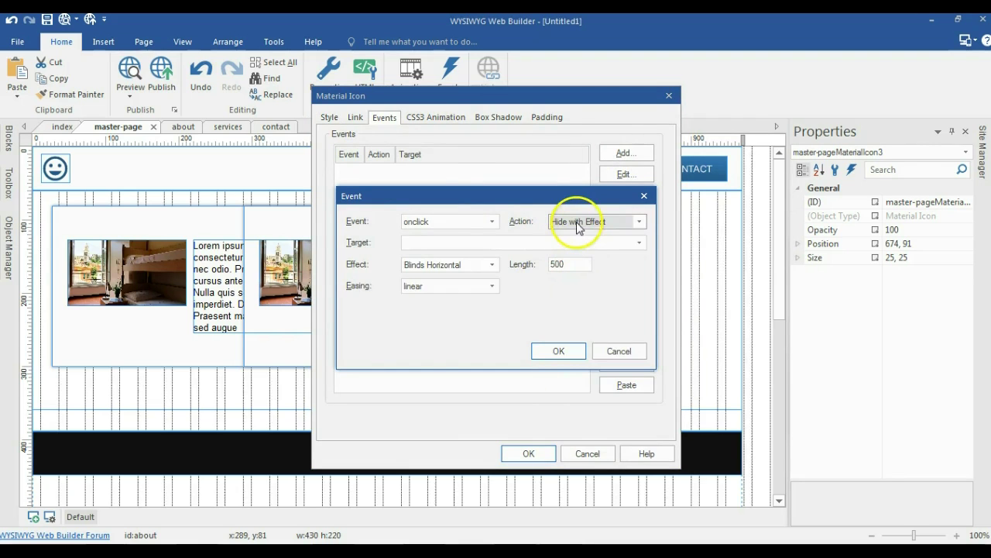
pyautogui.click(500, 243)
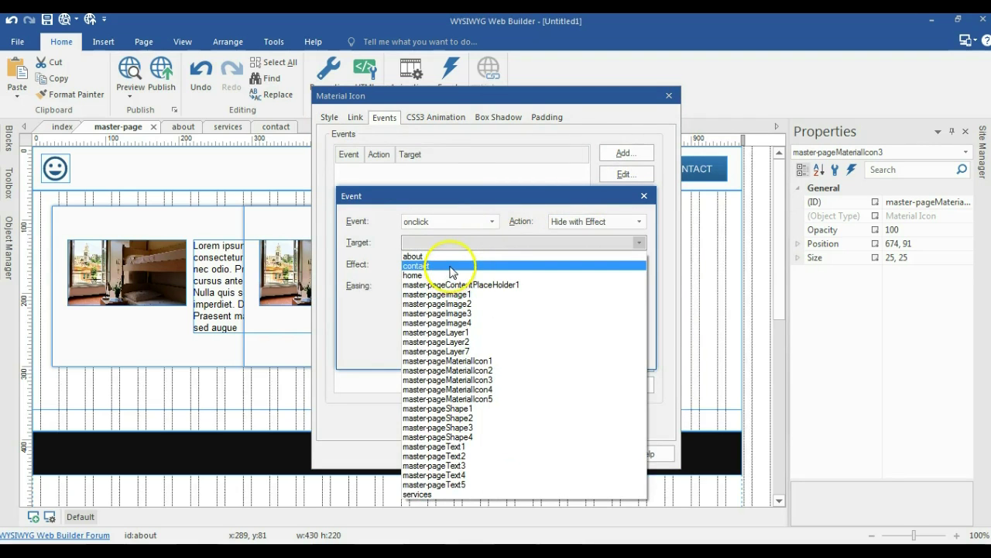
pyautogui.click(443, 257)
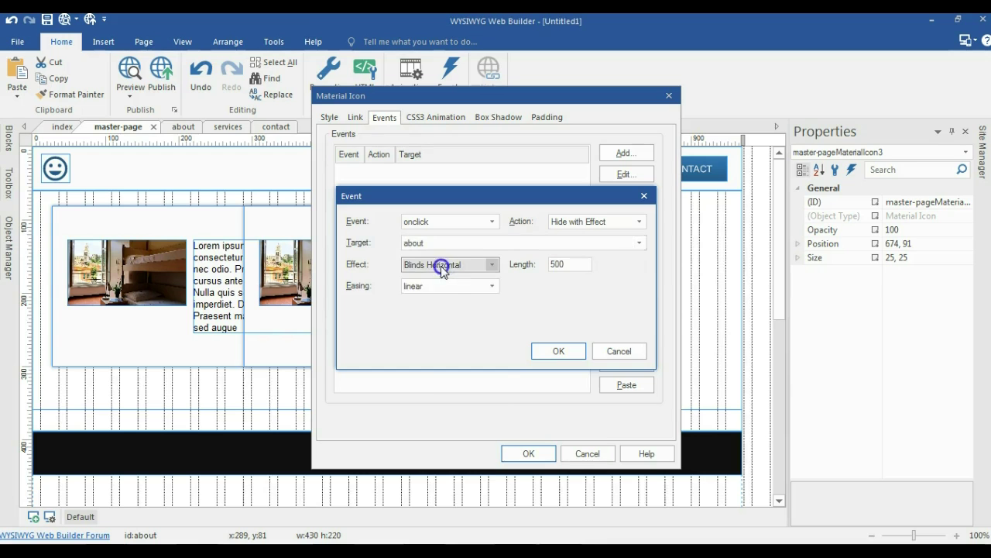
# Step: Set the about hide event's effect to Fade with length 0 and accept the icon's event settings
pyautogui.click(445, 265)
pyautogui.click(424, 374)
pyautogui.doubleClick(574, 265)
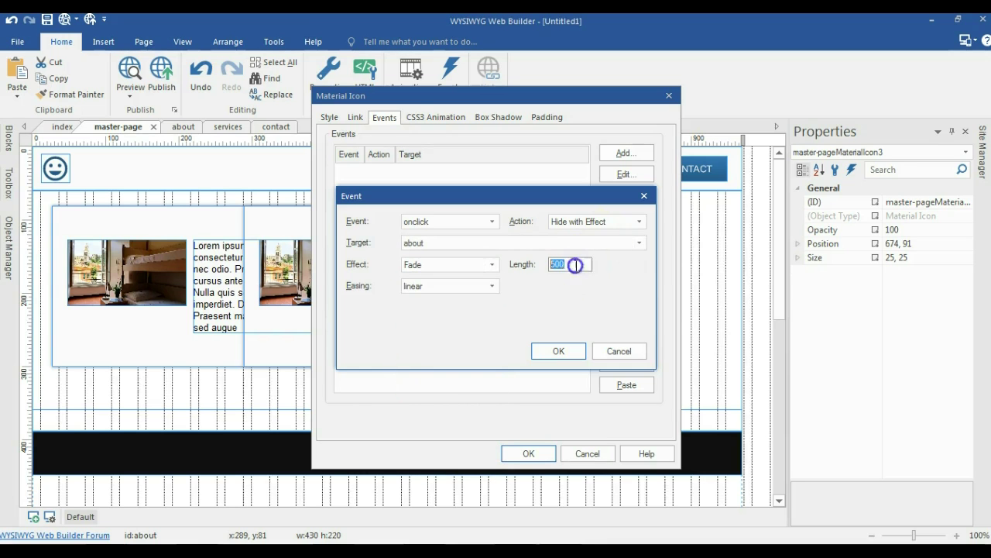
pyautogui.write('0')
pyautogui.click(552, 350)
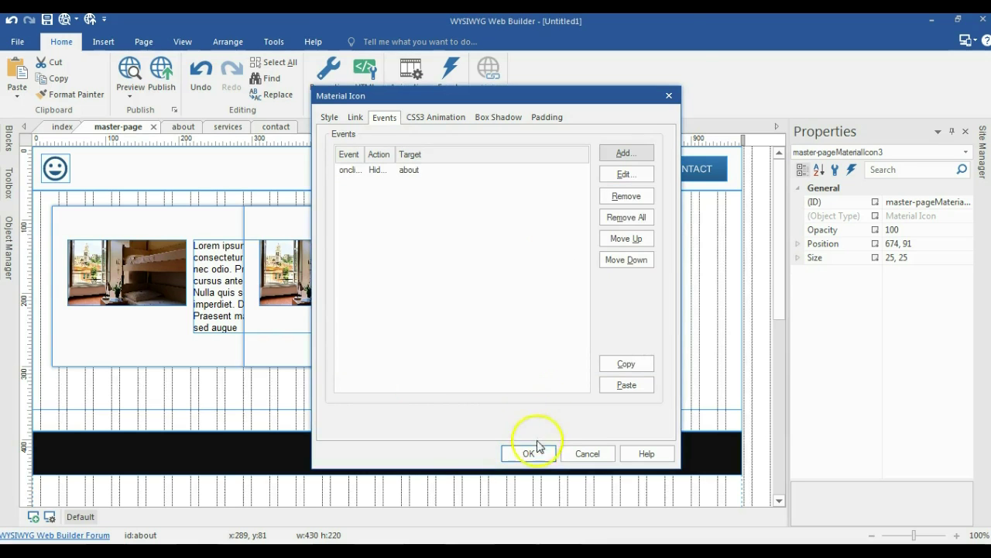
pyautogui.click(531, 452)
# Step: Make the "about" layer invisible in the editor and move the "home" layer to about 174, 82
pyautogui.click(438, 235)
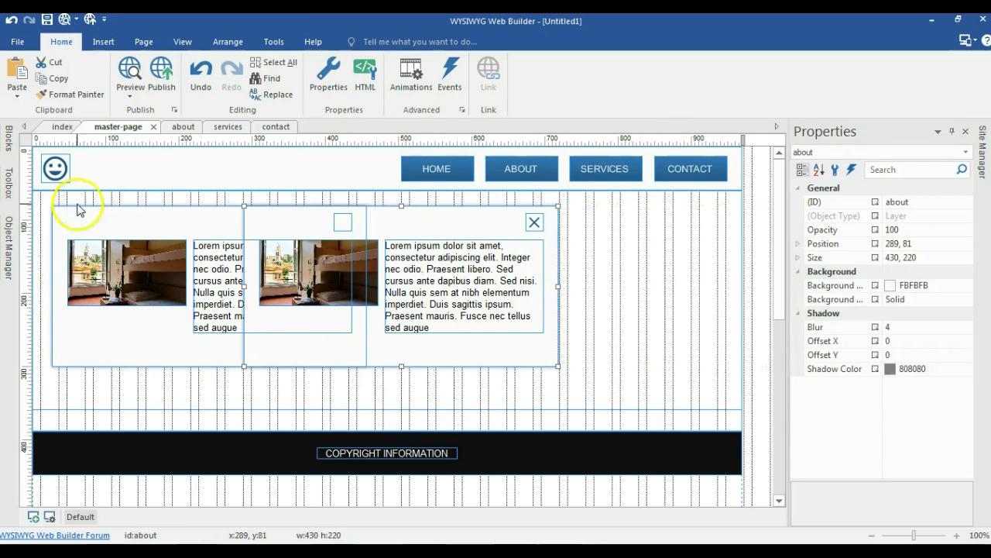
pyautogui.click(8, 234)
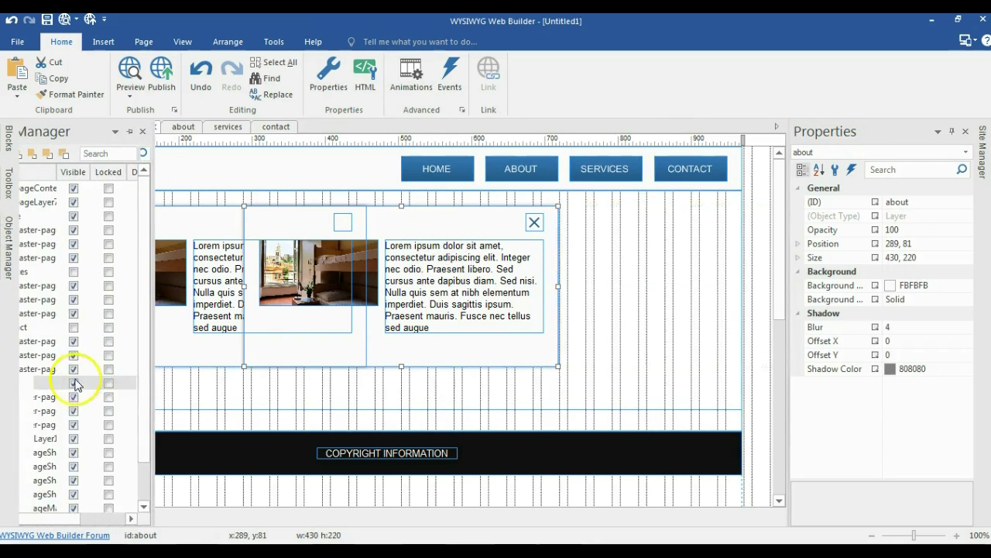
pyautogui.click(125, 383)
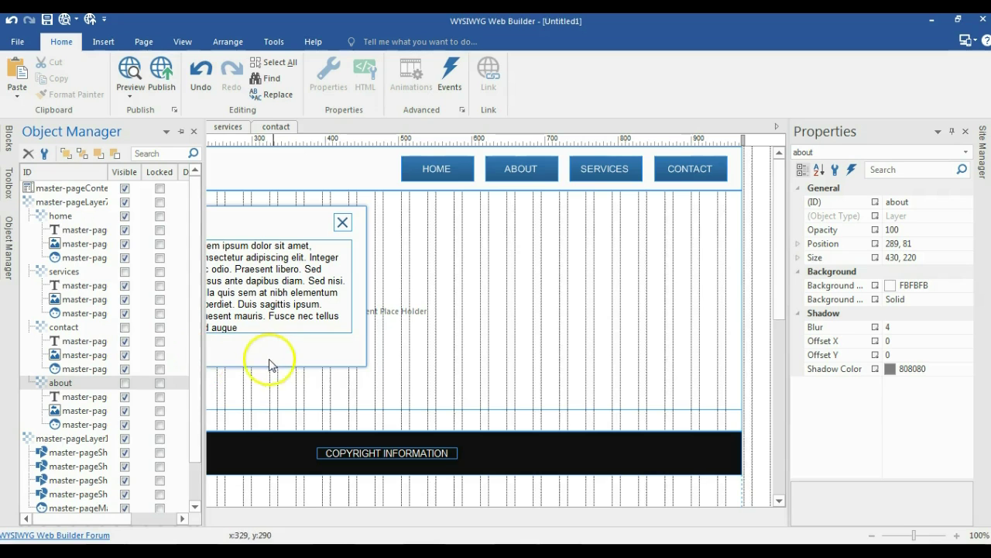
pyautogui.moveTo(275, 364); pyautogui.dragTo(375, 359)
pyautogui.moveTo(8, 240)
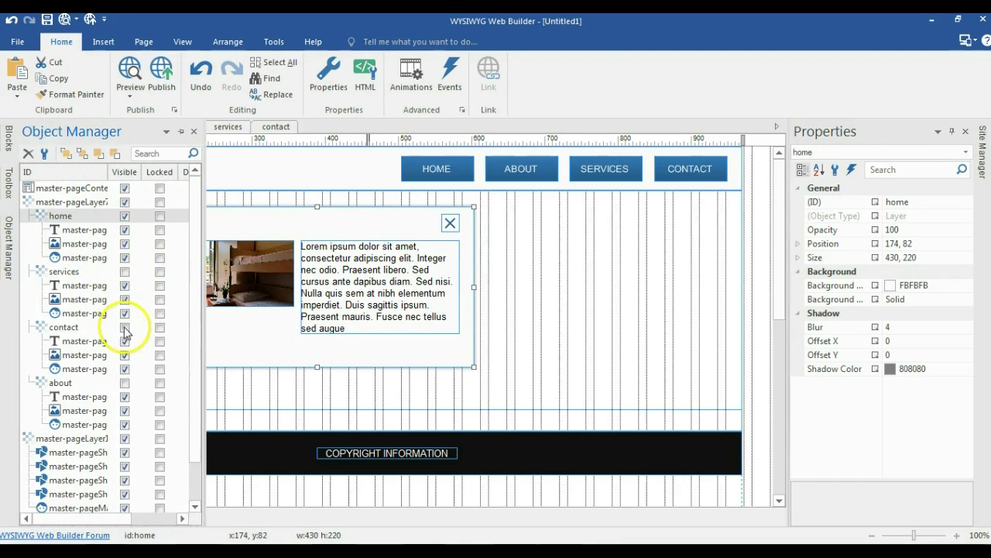
# Step: Add an onclick event to the "home" layer's close icon with the action Hide with Effect targeting home
pyautogui.click(124, 273)
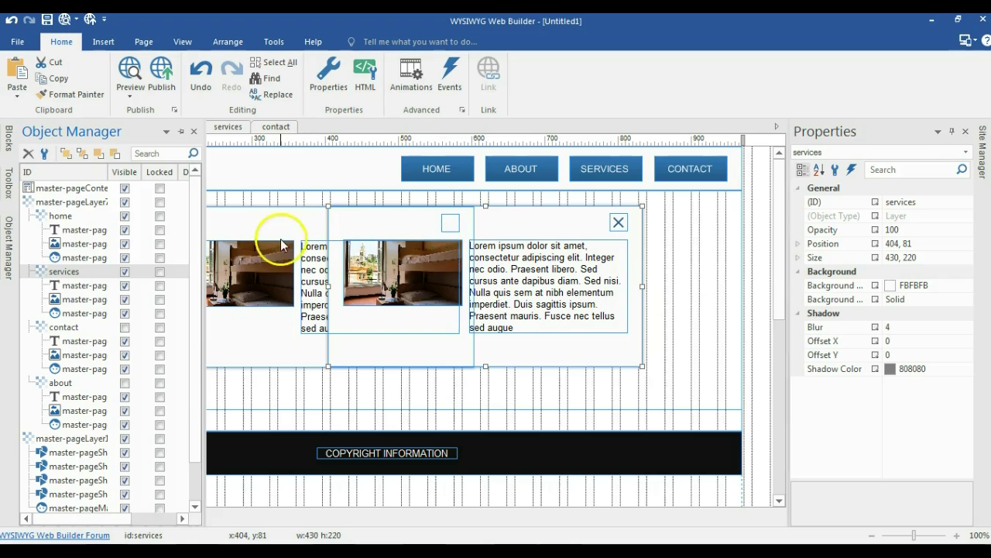
pyautogui.click(126, 273)
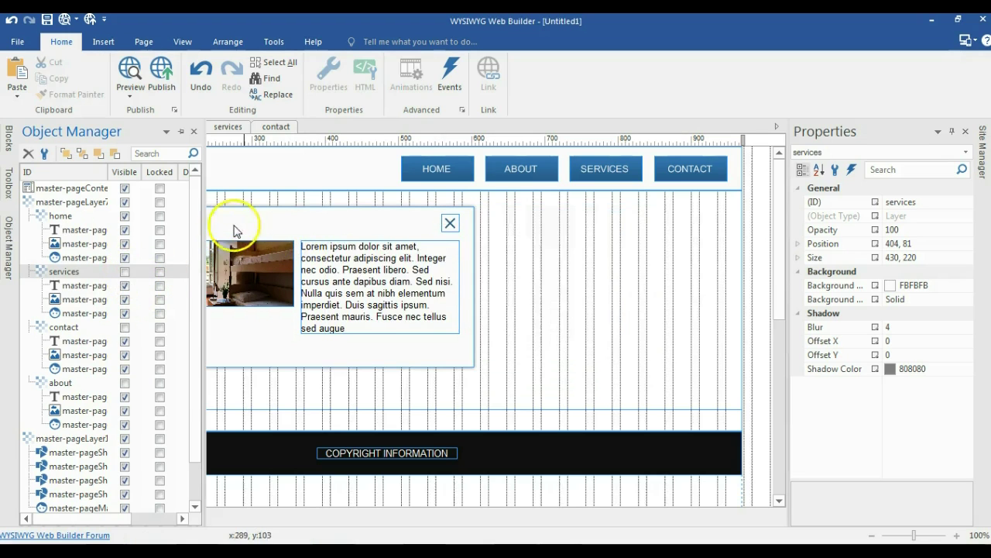
pyautogui.click(448, 224)
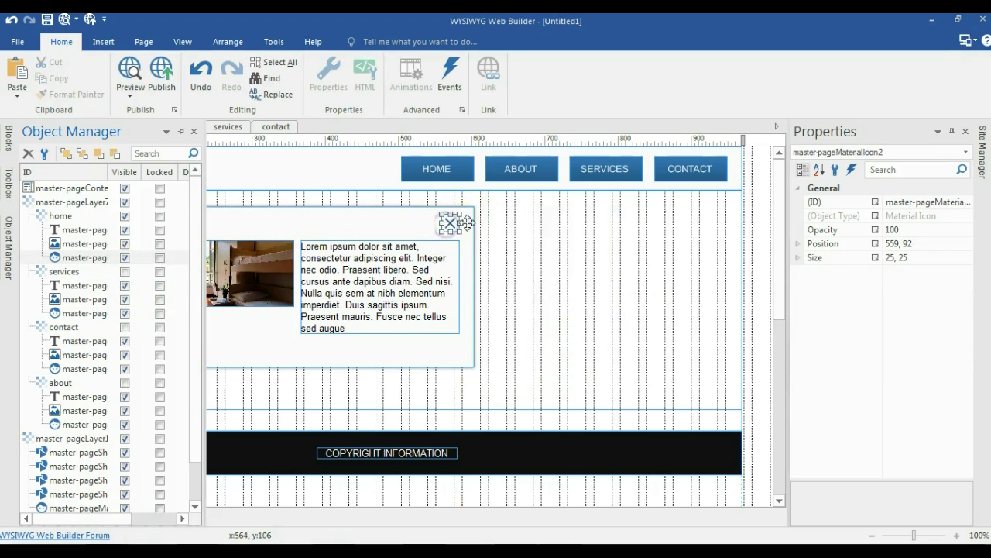
pyautogui.doubleClick(484, 170)
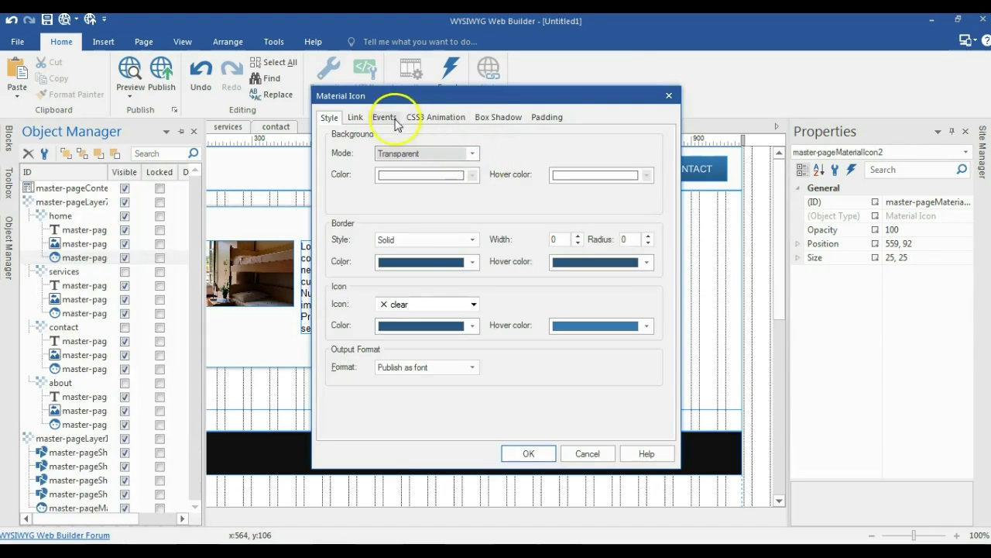
pyautogui.click(384, 117)
pyautogui.click(627, 154)
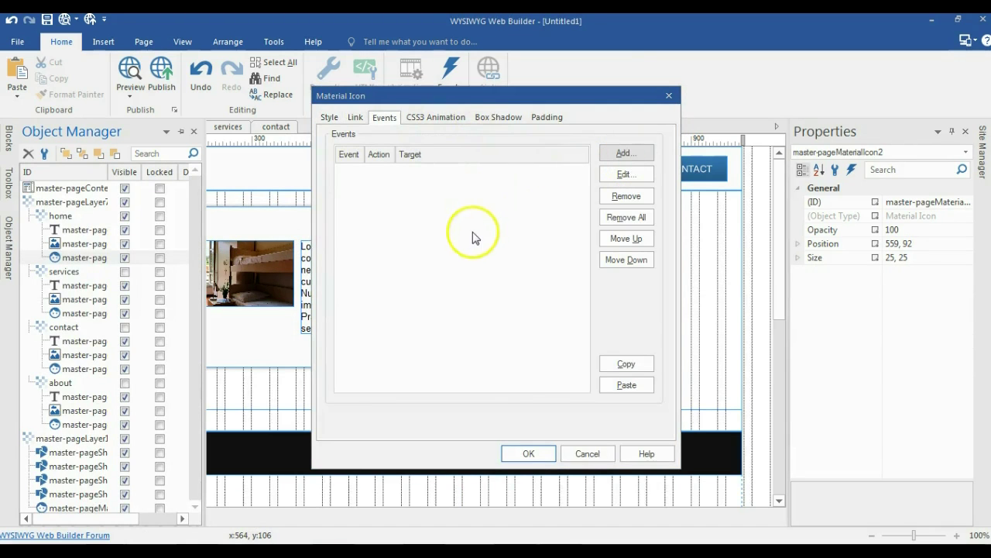
pyautogui.click(578, 222)
pyautogui.click(566, 280)
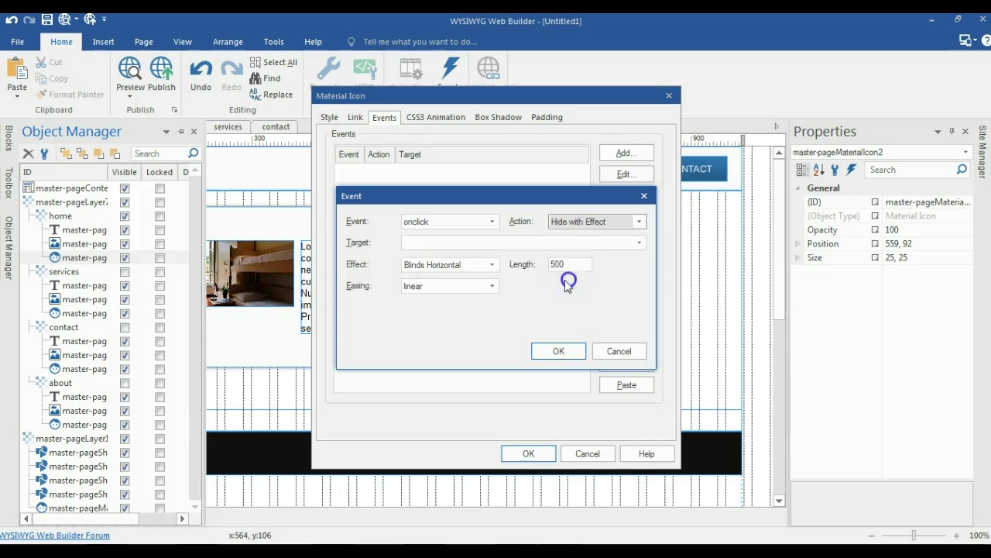
pyautogui.click(496, 245)
pyautogui.click(449, 268)
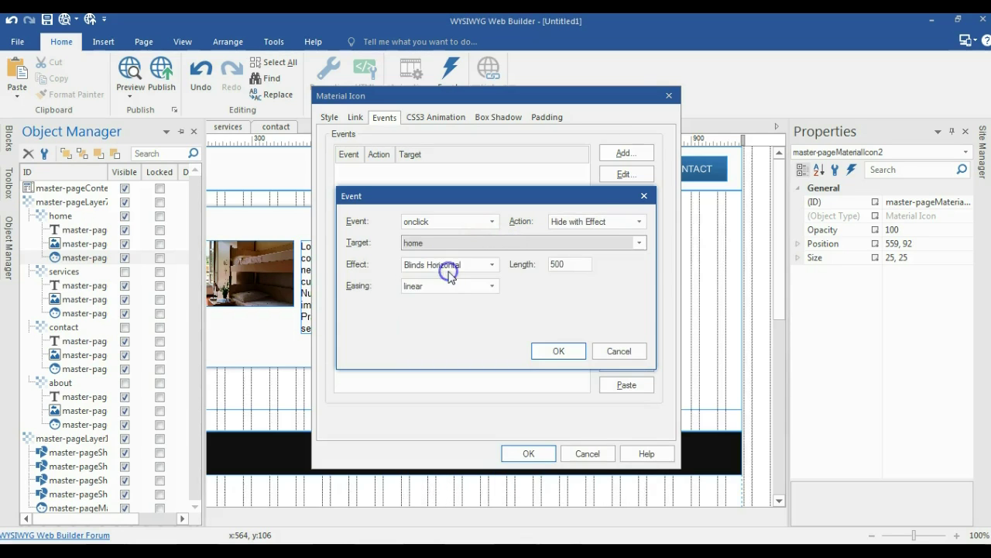
# Step: Set the home hide event's effect to Explode with length 0 and accept the icon's event settings
pyautogui.click(488, 264)
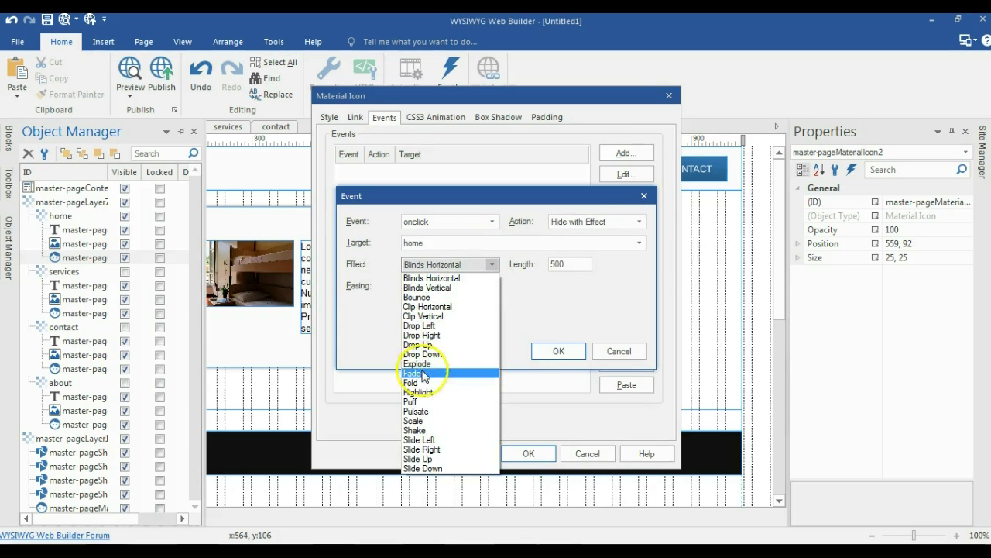
pyautogui.click(433, 370)
pyautogui.press('Tab')
pyautogui.write('0')
pyautogui.click(556, 352)
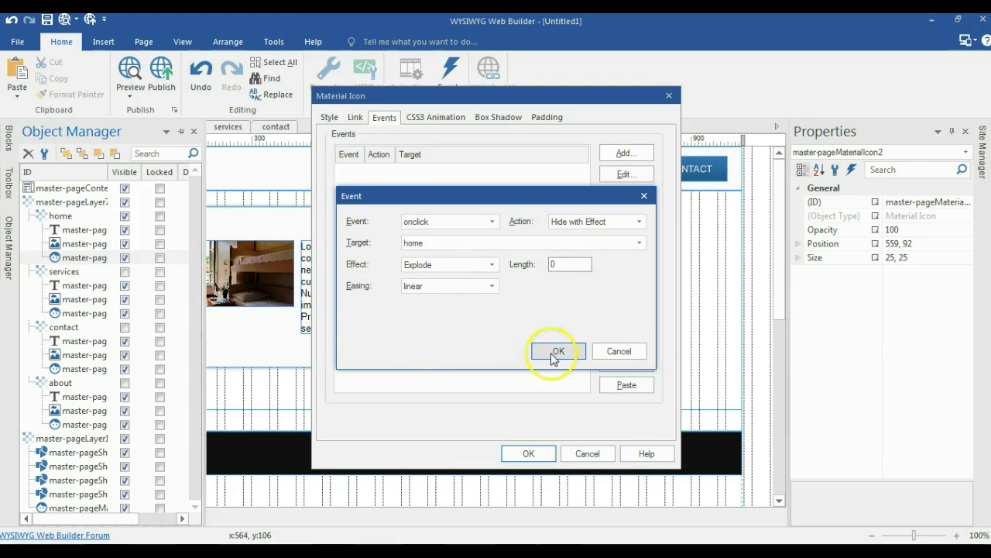
pyautogui.click(530, 453)
# Step: Select the "home" layer and make it invisible in the editor
pyautogui.click(371, 350)
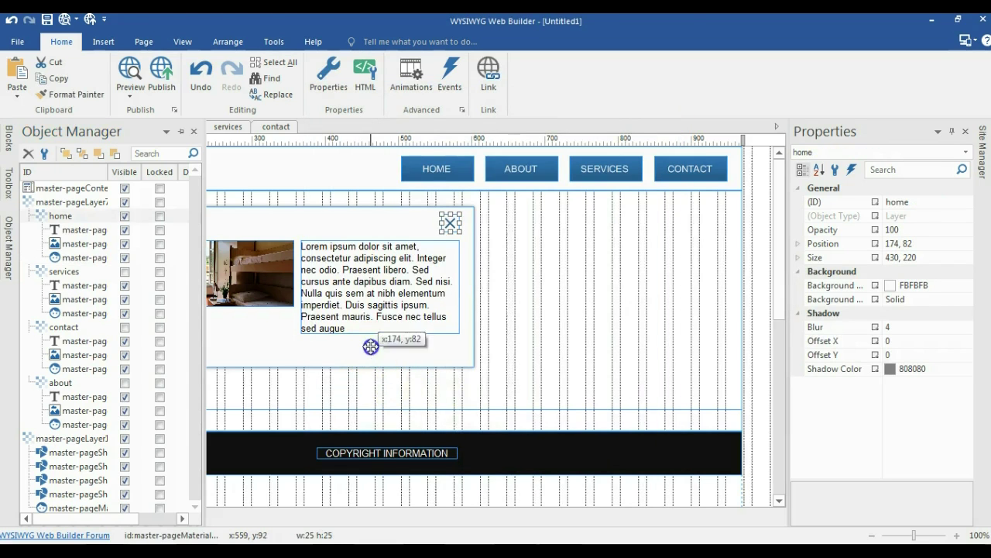
pyautogui.click(17, 236)
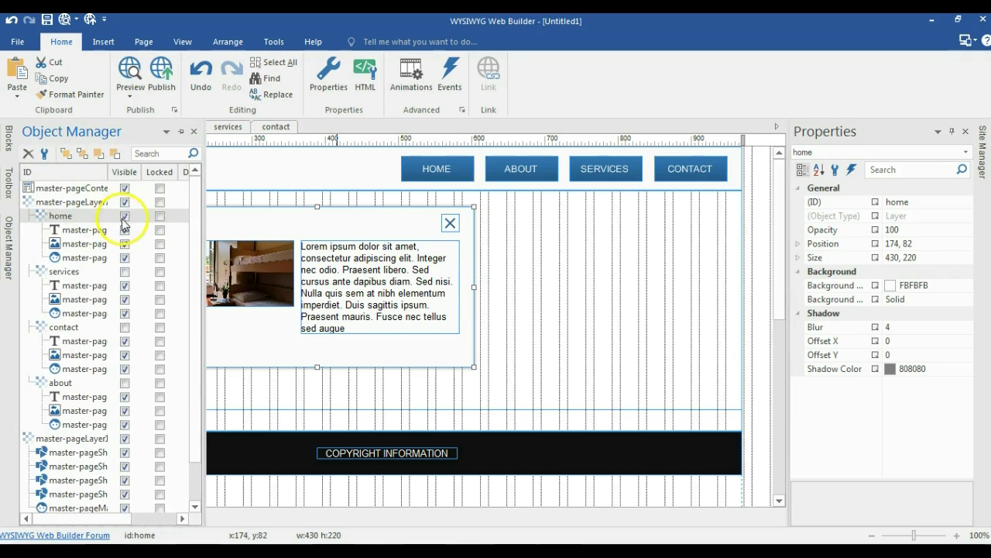
pyautogui.click(124, 217)
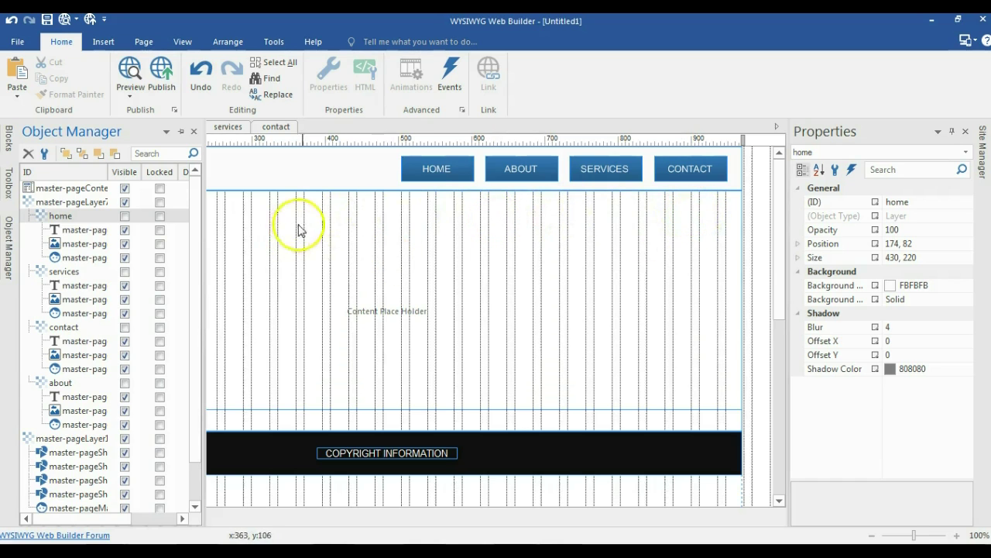
# Step: Add an onmouseover event to the HOME menu button with the action Show with Effect targeting home
pyautogui.click(424, 172)
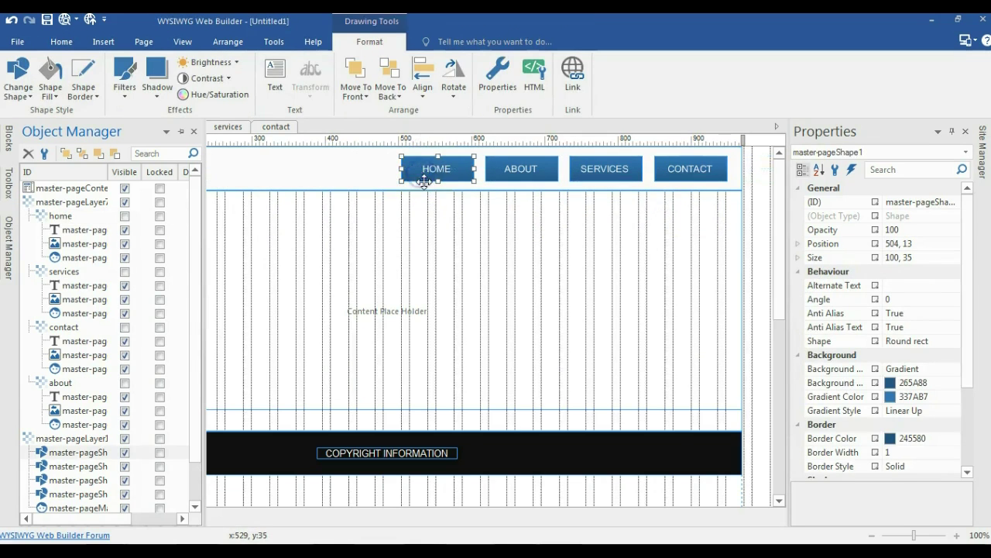
pyautogui.doubleClick(439, 165)
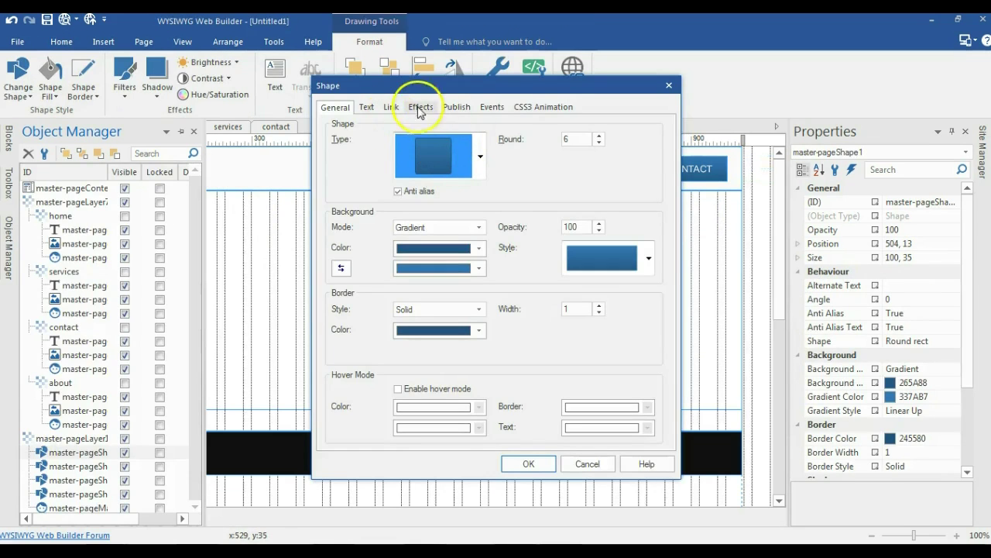
pyautogui.click(484, 109)
pyautogui.click(610, 144)
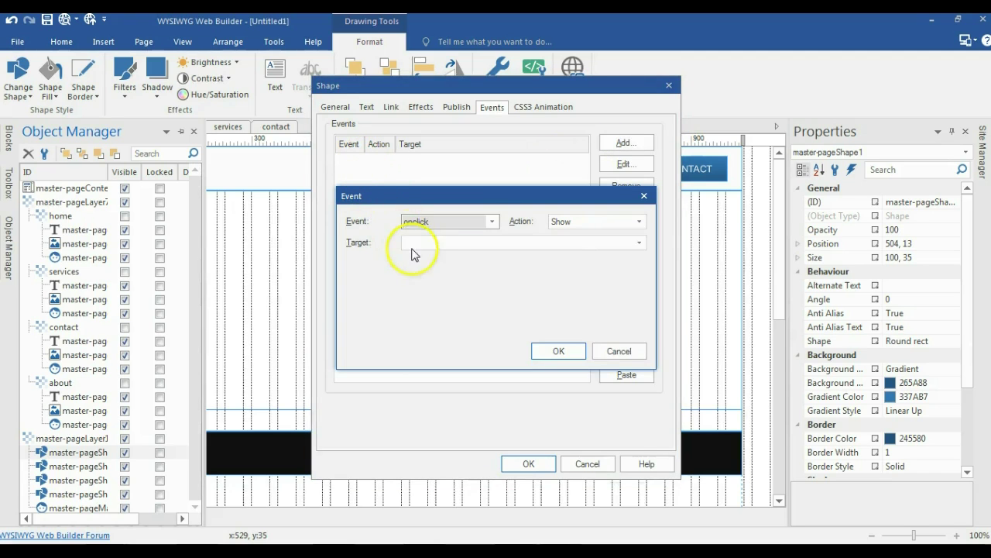
pyautogui.click(467, 225)
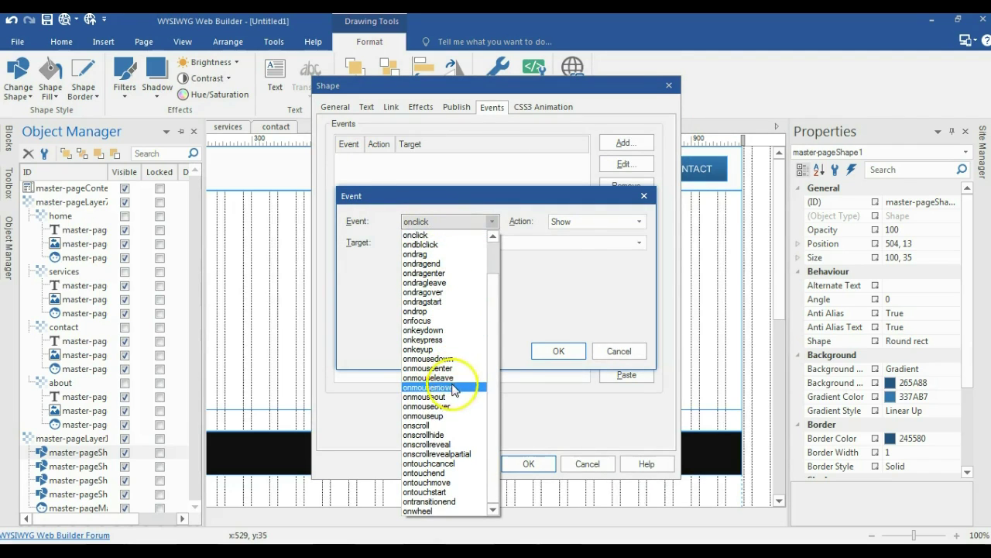
pyautogui.click(445, 407)
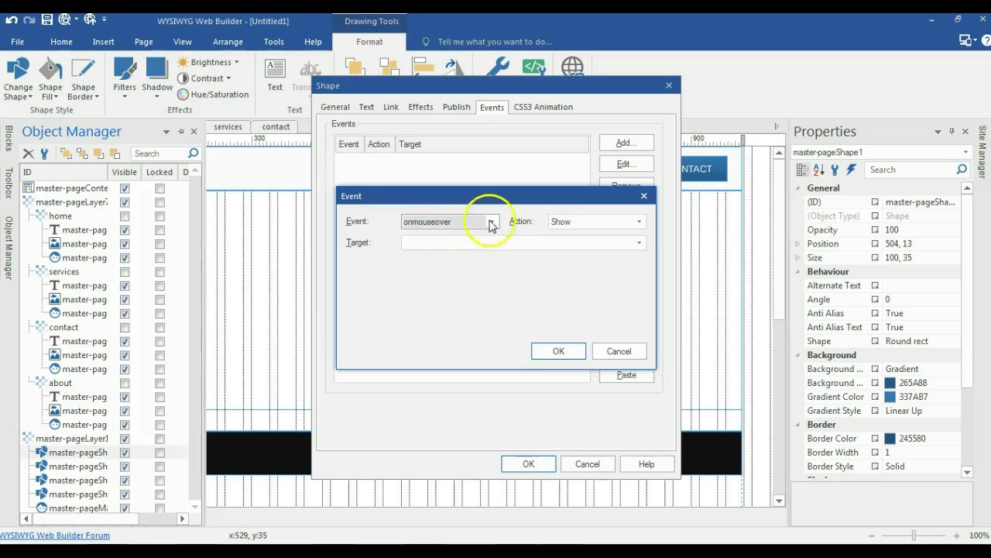
pyautogui.click(566, 225)
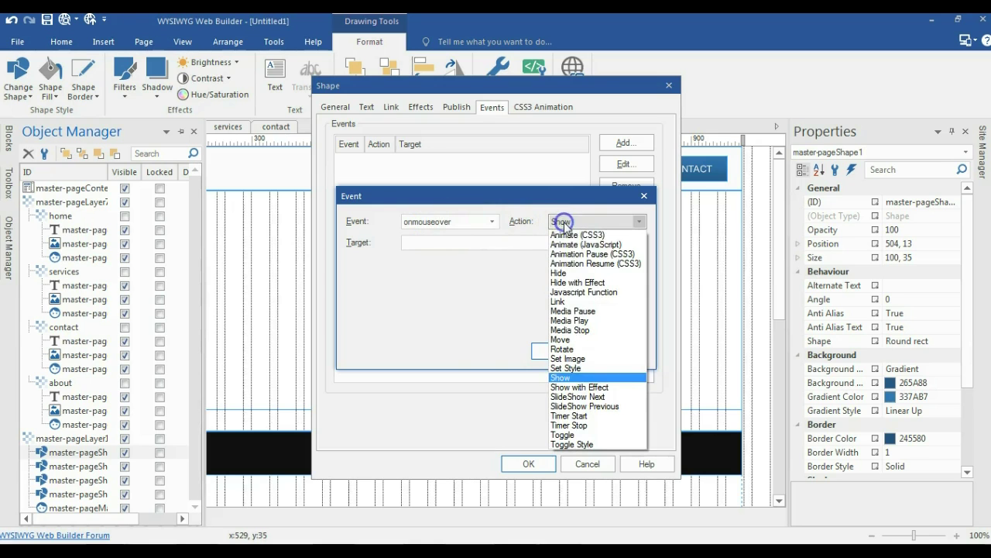
pyautogui.click(573, 386)
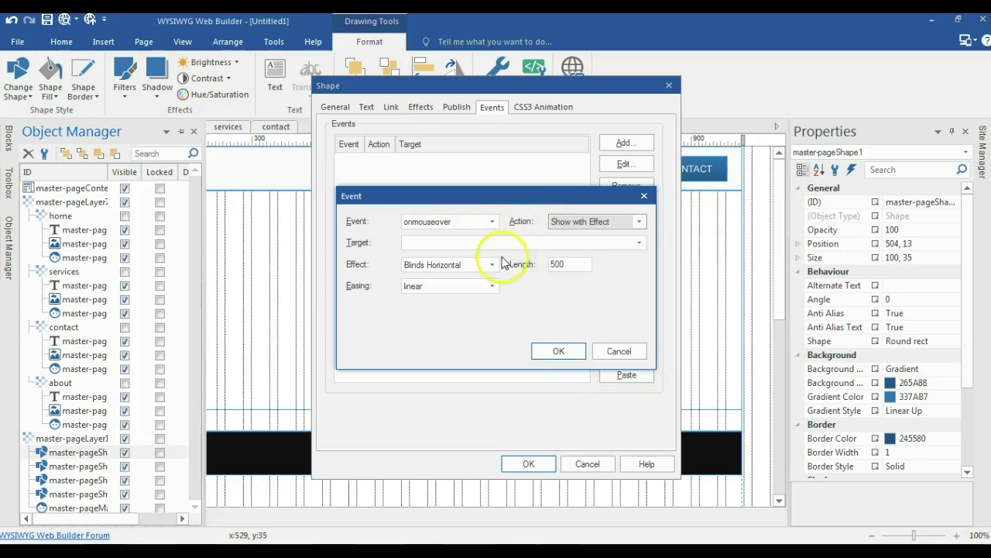
pyautogui.click(498, 243)
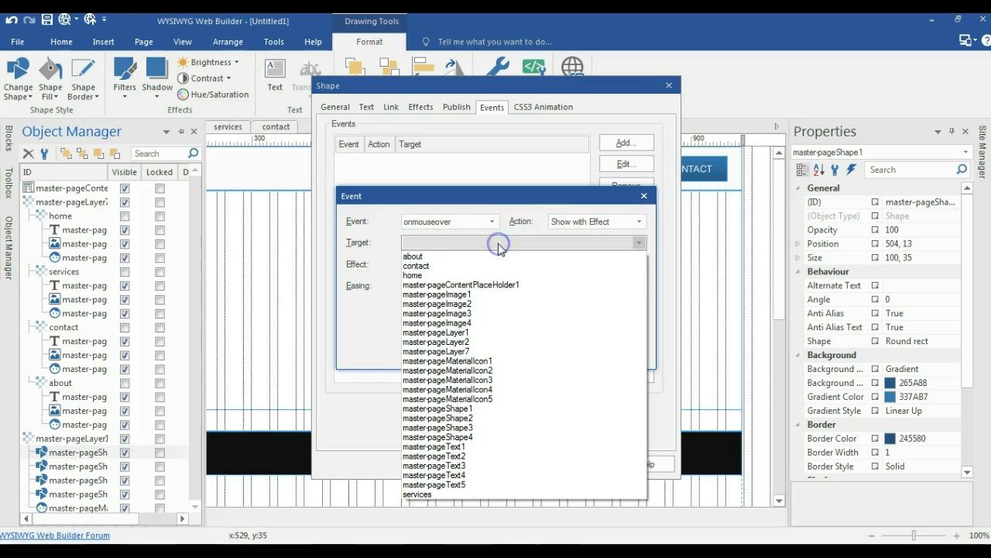
pyautogui.click(465, 275)
# Step: Set the HOME button's show event to the Fade effect and accept the event
pyautogui.click(462, 265)
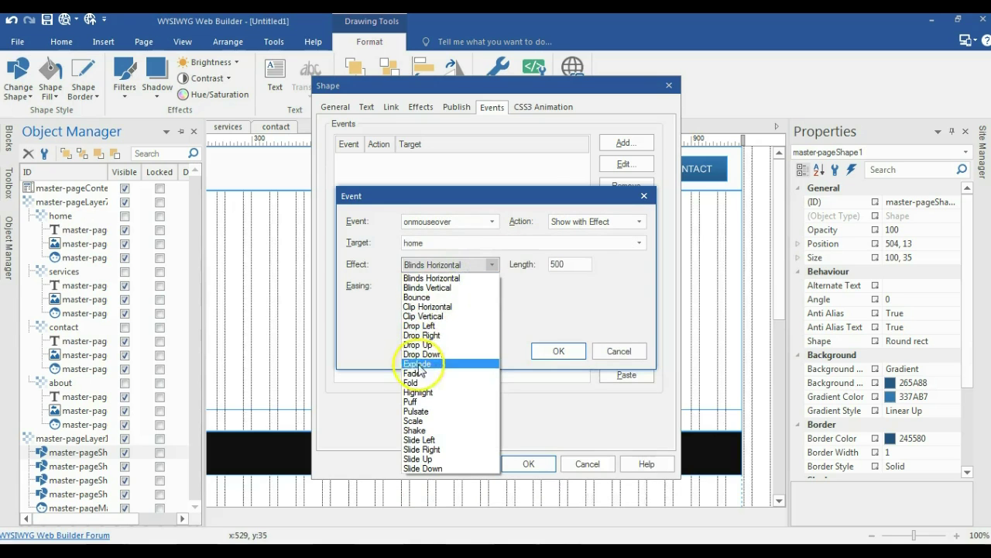
pyautogui.click(411, 374)
pyautogui.click(566, 261)
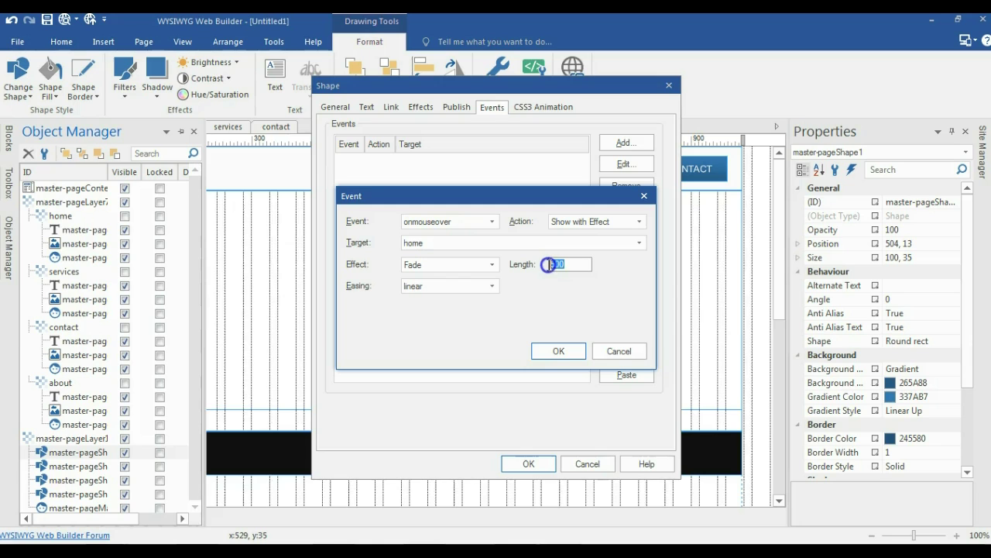
pyautogui.click(557, 352)
# Step: Add a second onmouseover event to the HOME button with the action Hide with Effect targeting contact
pyautogui.moveTo(441, 89); pyautogui.dragTo(247, 89)
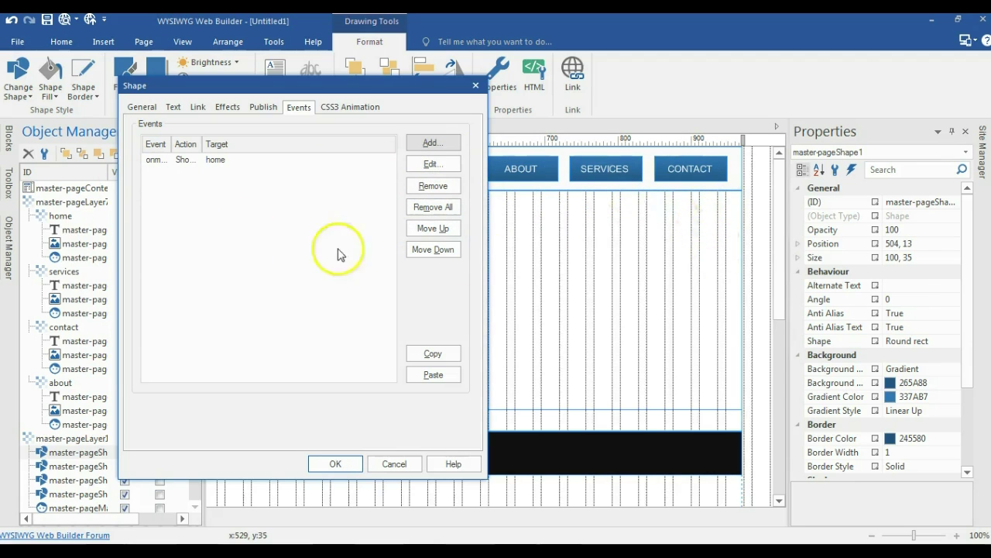
pyautogui.click(432, 145)
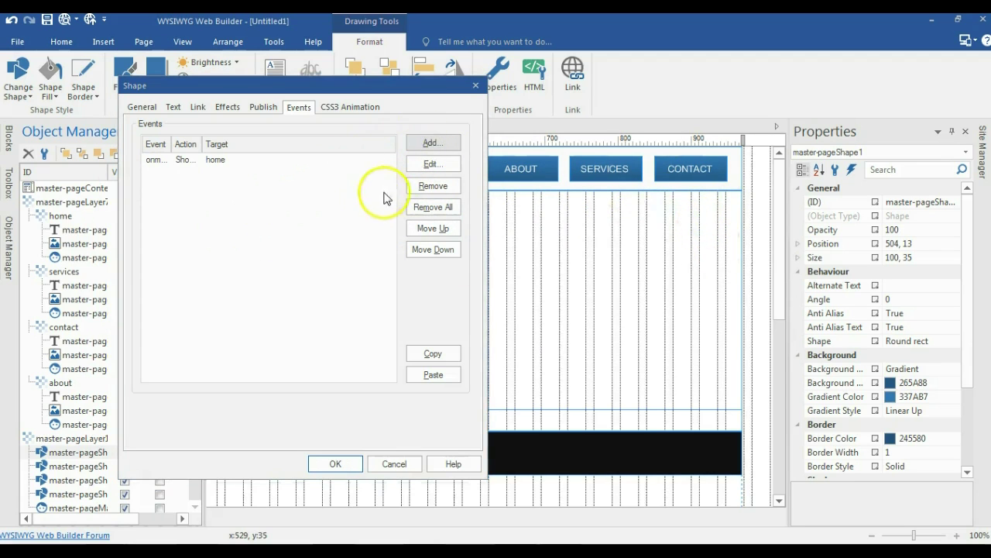
pyautogui.click(269, 223)
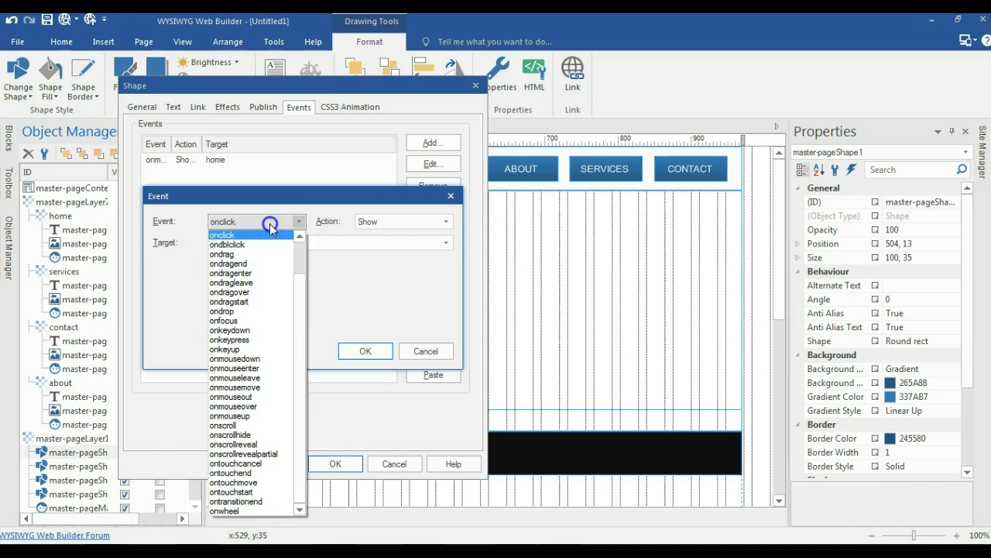
pyautogui.click(267, 387)
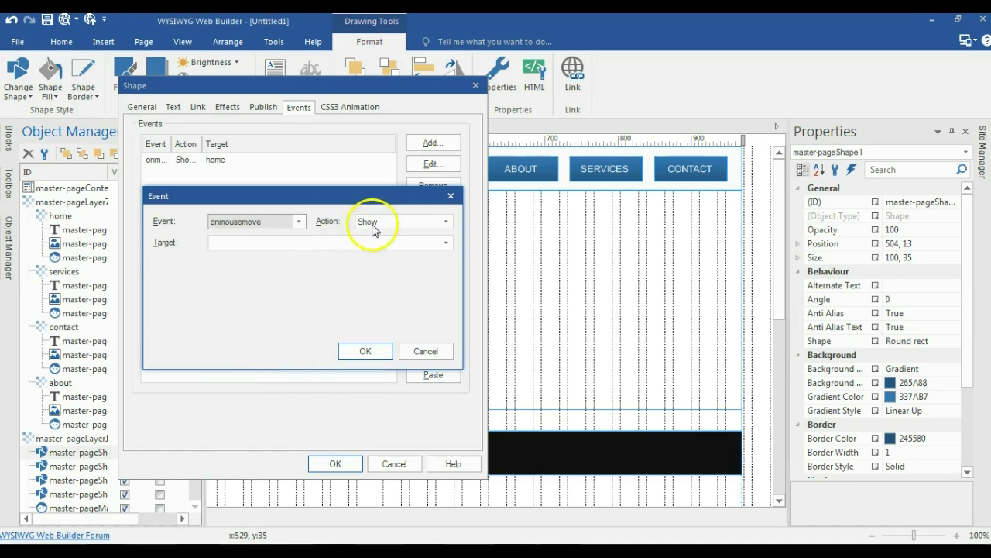
pyautogui.click(283, 221)
pyautogui.click(263, 408)
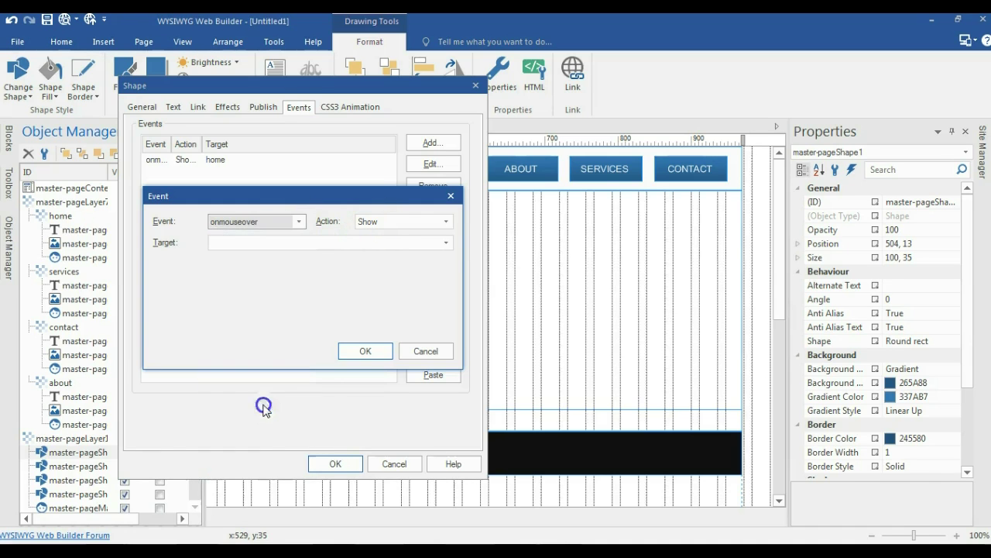
pyautogui.click(372, 222)
pyautogui.click(385, 283)
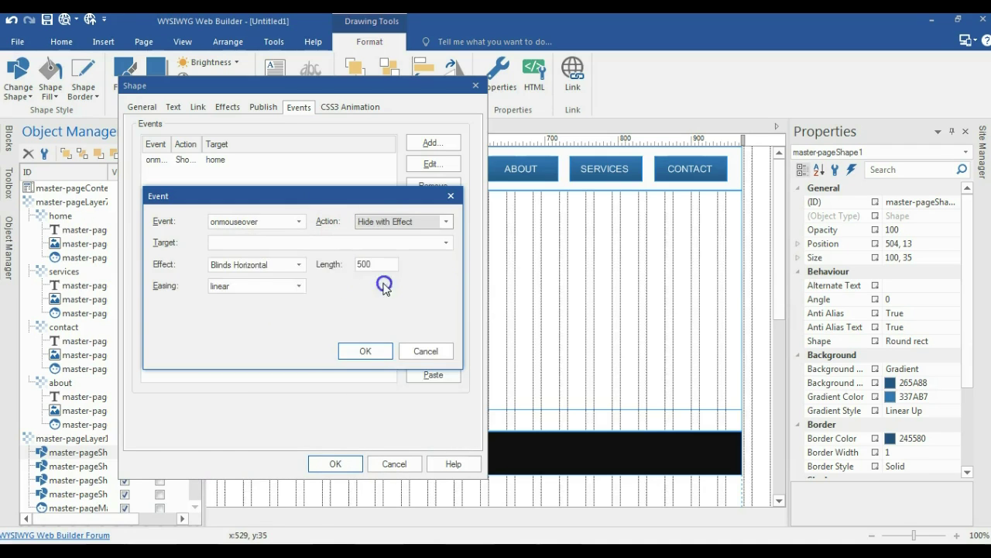
pyautogui.click(302, 243)
pyautogui.click(293, 261)
# Step: Set the contact hide event's effect to Fade with length 0 and accept the event
pyautogui.click(288, 265)
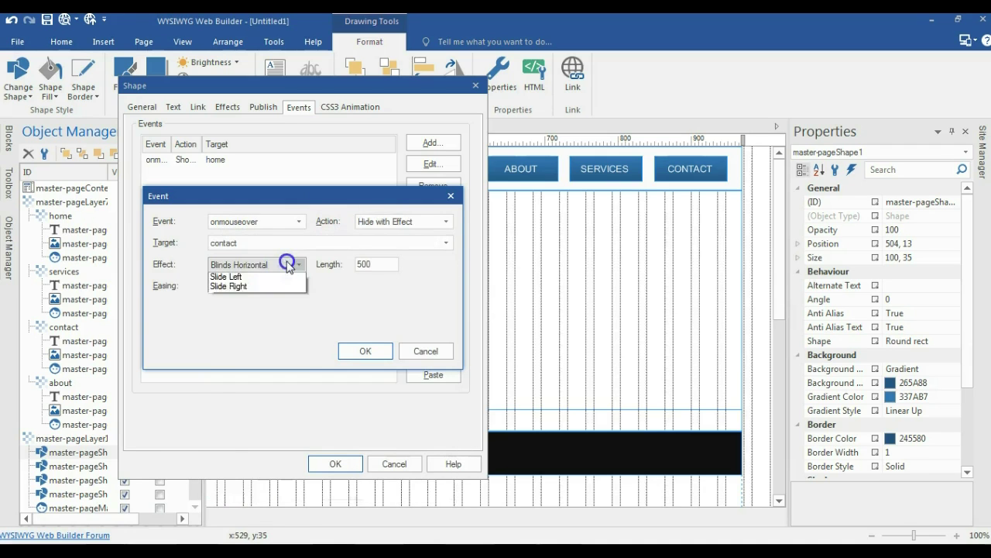
pyautogui.click(232, 374)
pyautogui.click(380, 263)
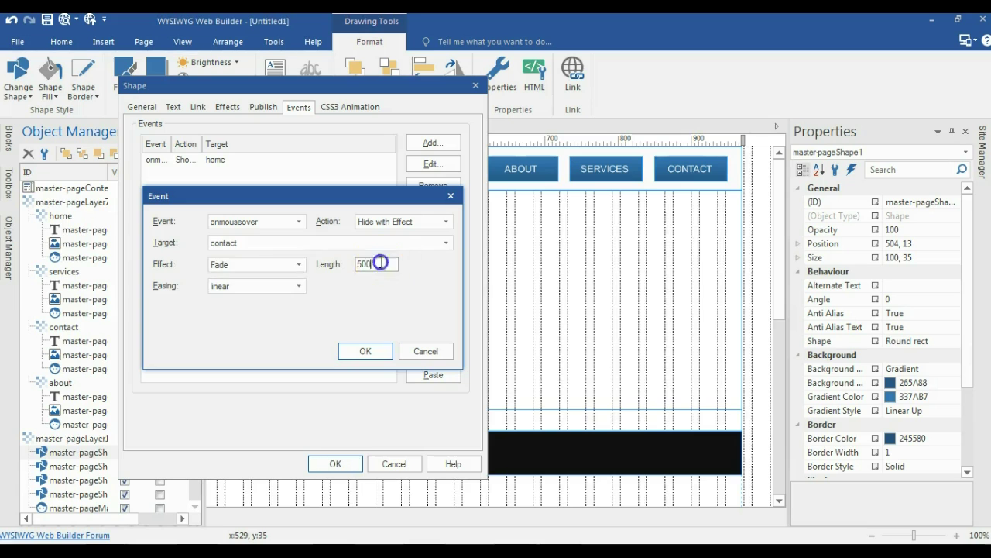
pyautogui.write('0')
pyautogui.click(364, 352)
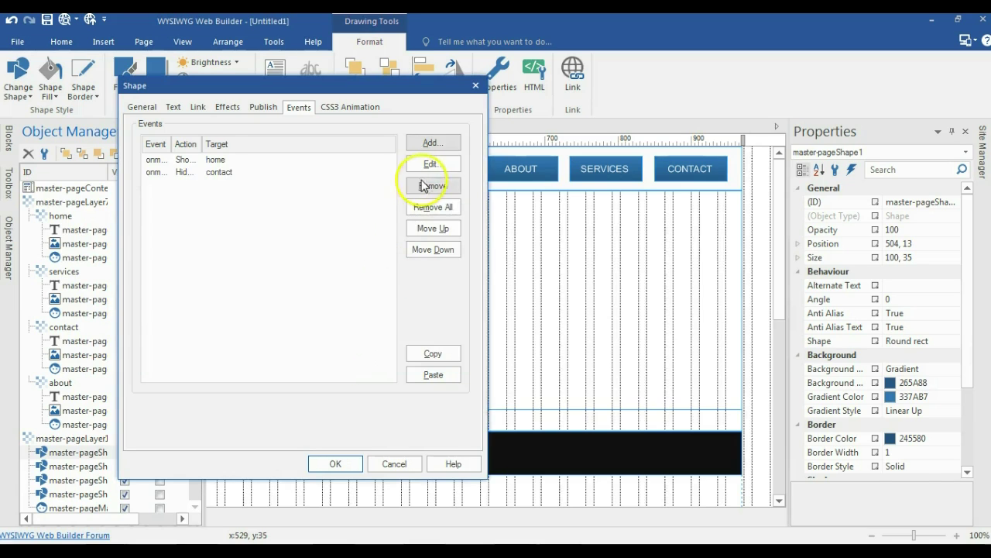
# Step: Add a third onmouseover event to the HOME button with the action Hide with Effect targeting about
pyautogui.press('Return')
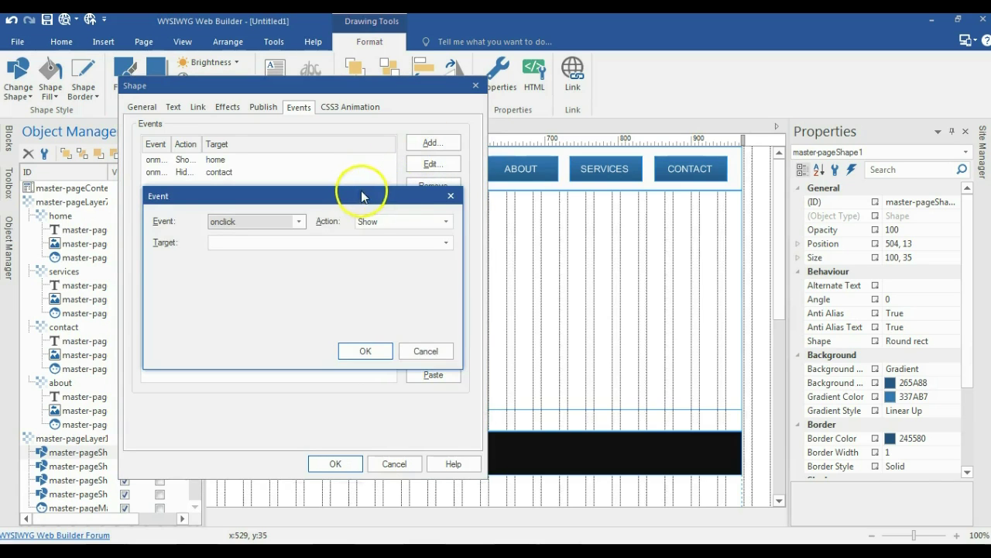
pyautogui.click(298, 221)
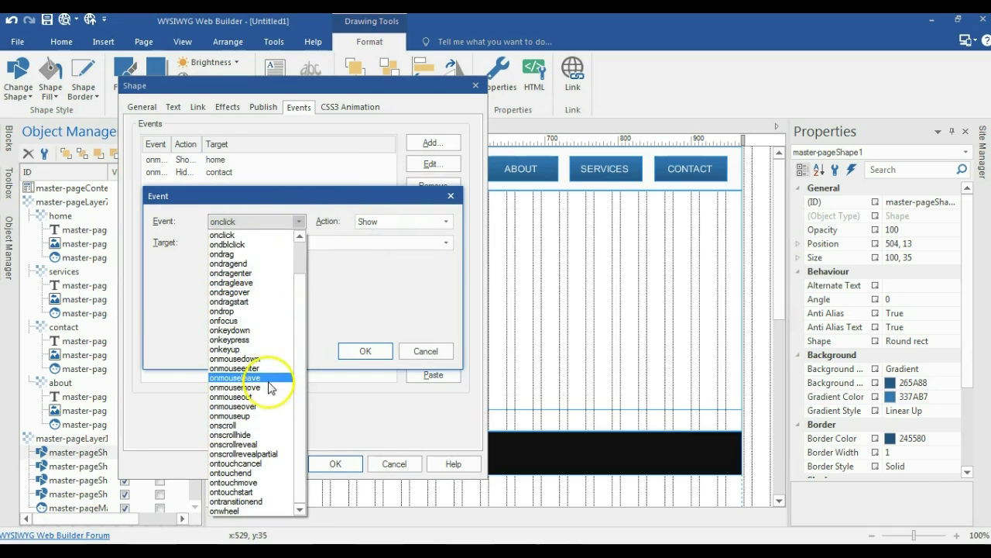
pyautogui.click(247, 406)
pyautogui.click(405, 221)
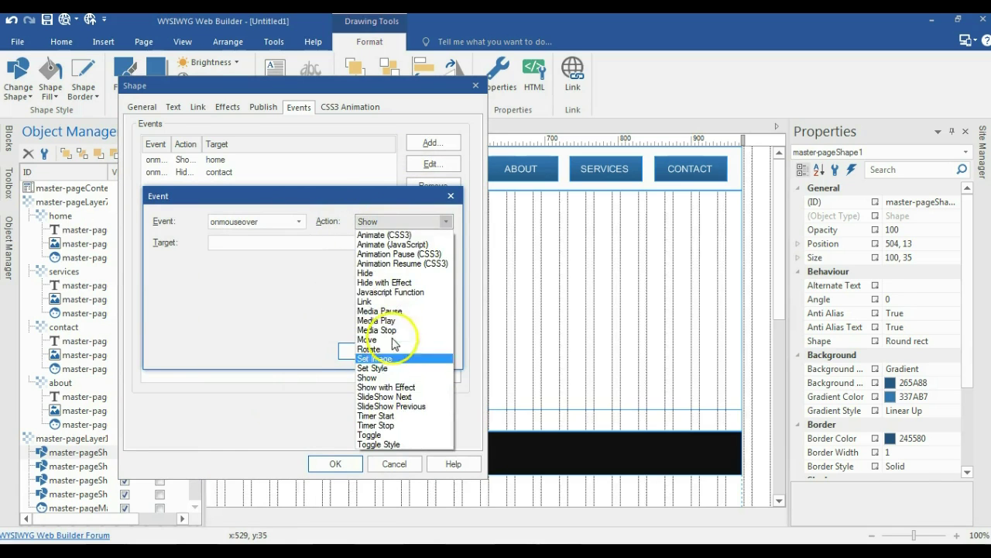
pyautogui.click(357, 283)
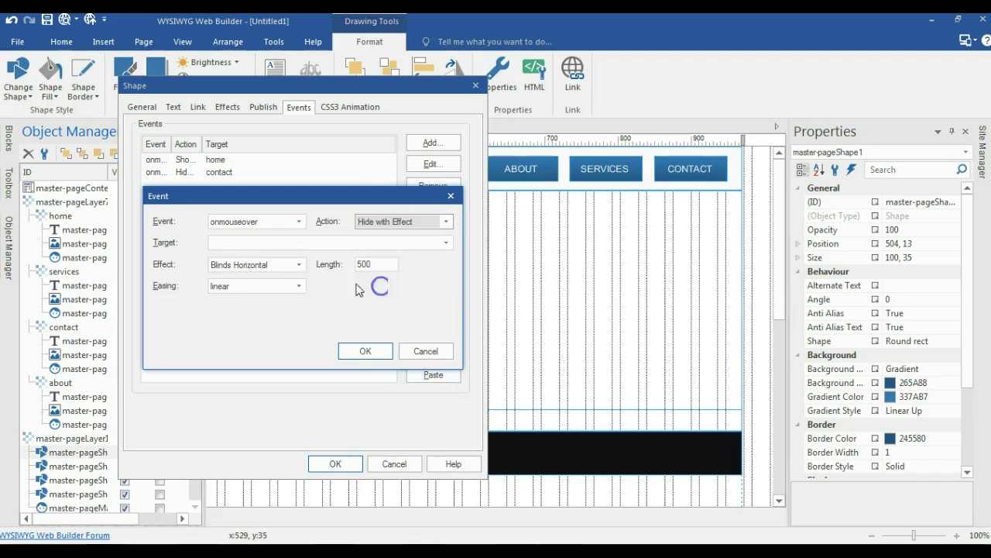
pyautogui.click(319, 244)
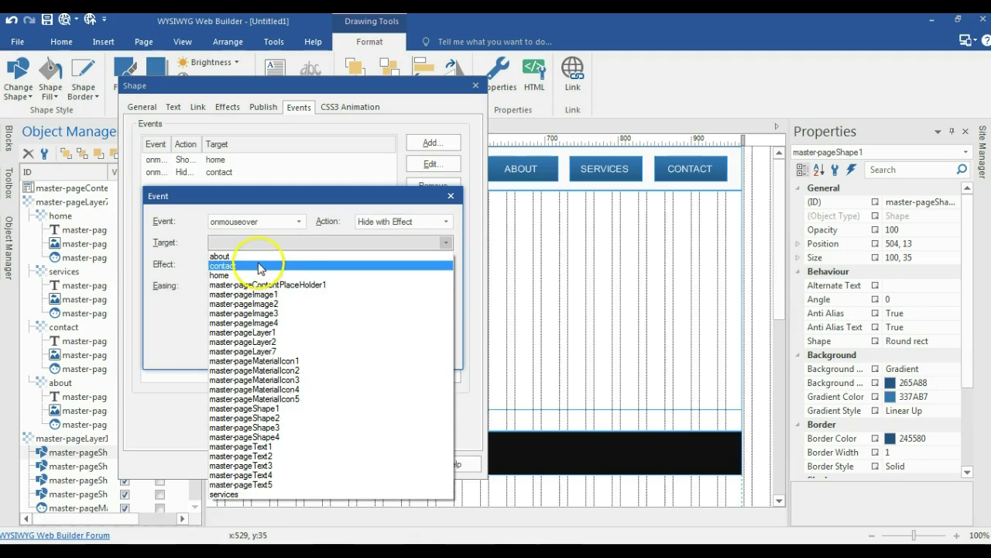
pyautogui.click(258, 258)
# Step: Set the about hide event's effect to Fade, adjust its length and accept the event
pyautogui.click(261, 264)
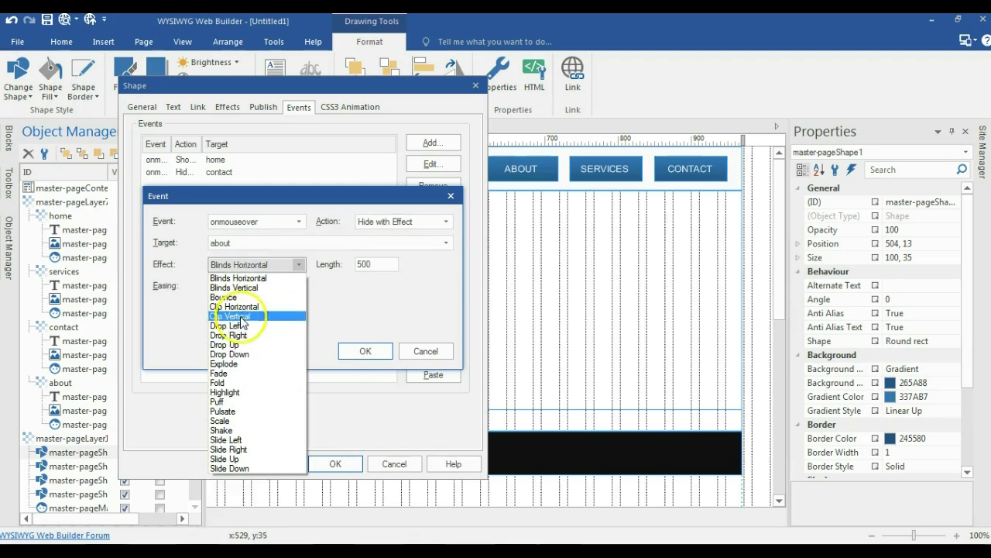
pyautogui.click(245, 376)
pyautogui.doubleClick(361, 265)
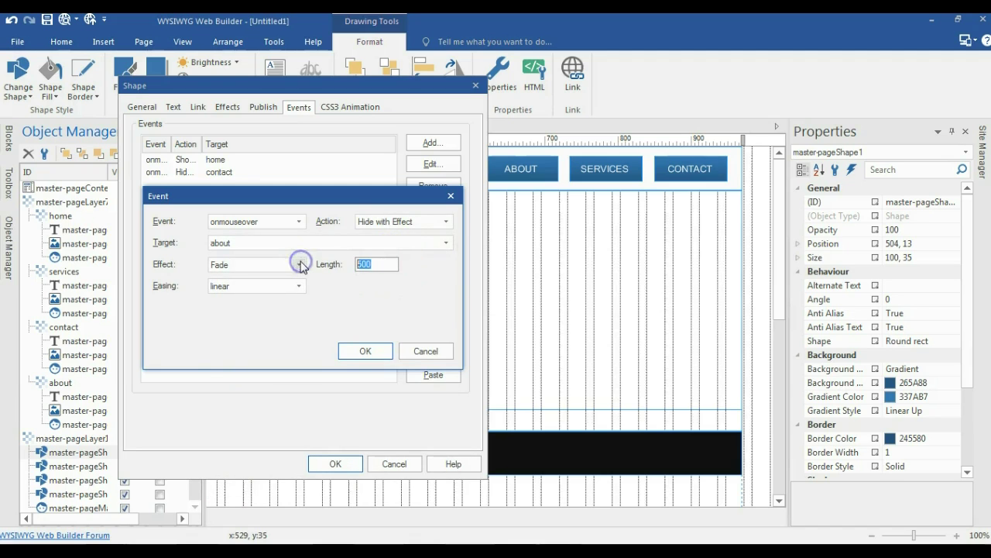
pyautogui.click(361, 347)
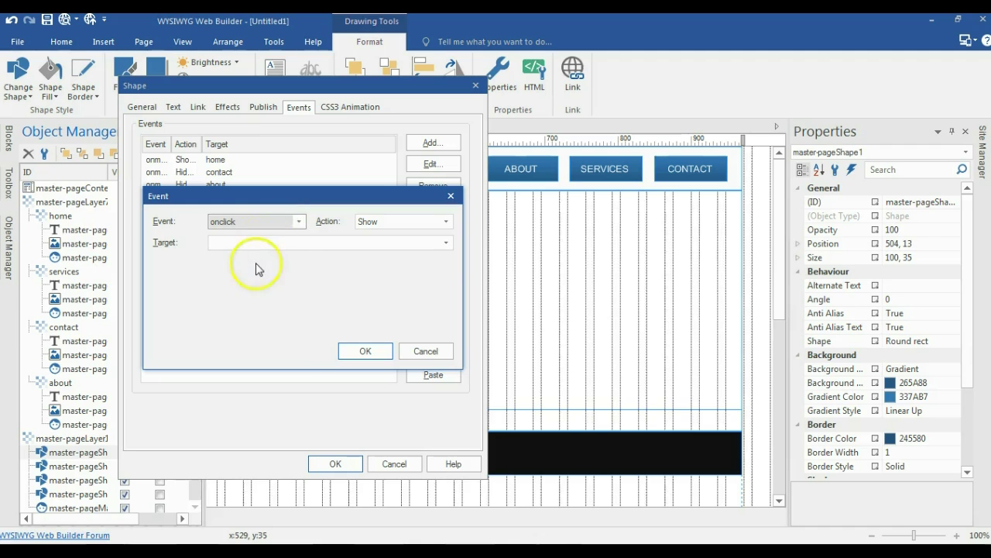
# Step: Add a fourth onmouseover event to the HOME button with the action Hide with Effect targeting services
pyautogui.click(255, 221)
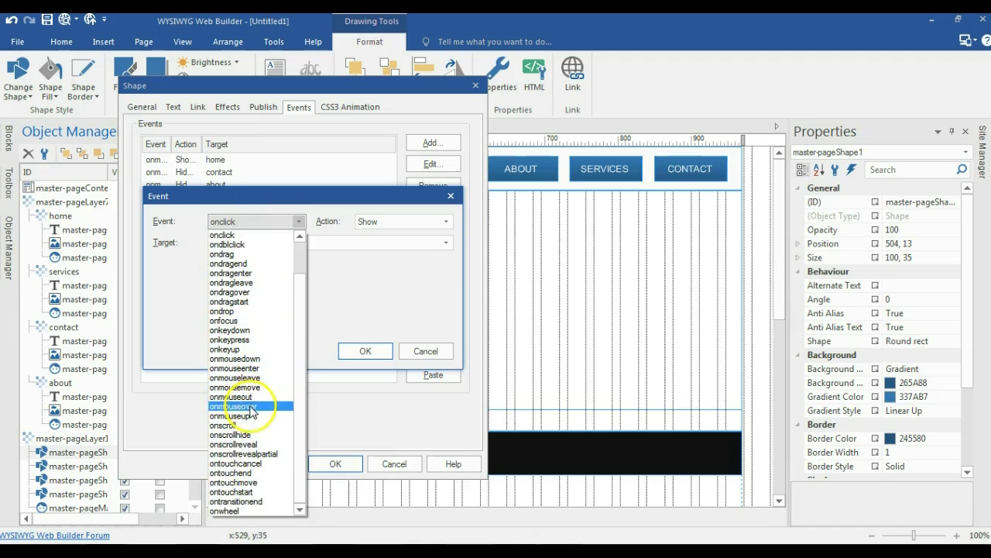
pyautogui.click(251, 406)
pyautogui.click(387, 221)
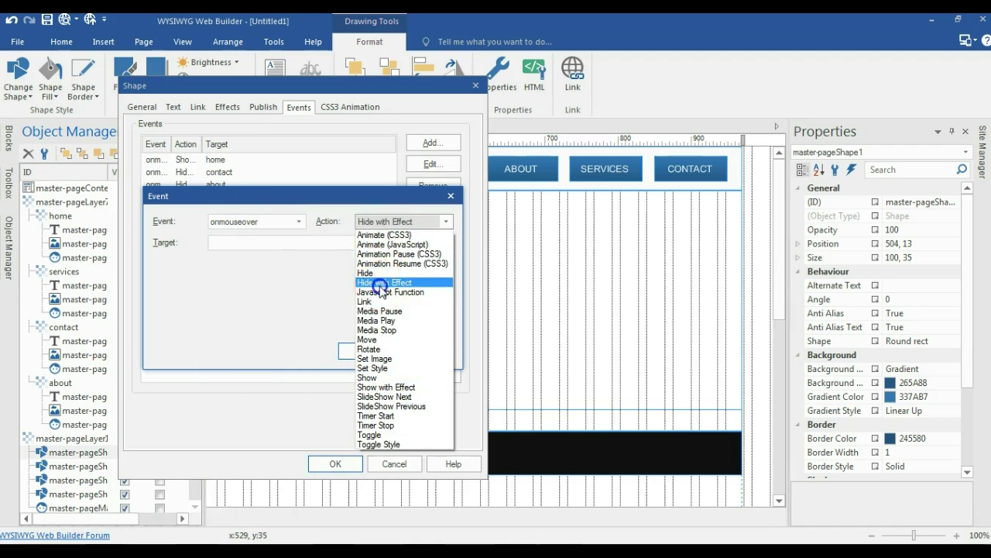
pyautogui.click(383, 283)
pyautogui.click(302, 242)
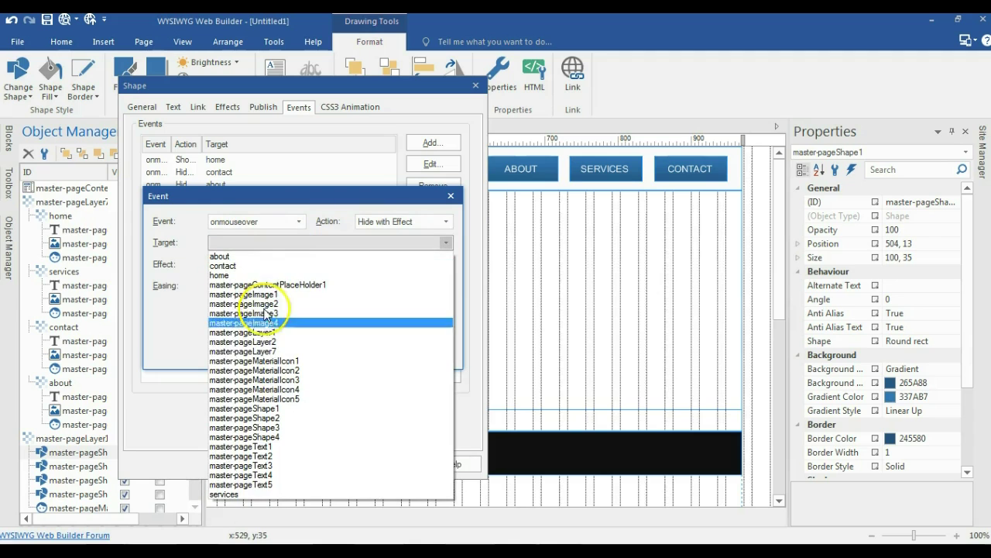
pyautogui.click(236, 494)
# Step: Set the services hide event's effect to Fade, adjust its length and accept the event
pyautogui.click(251, 264)
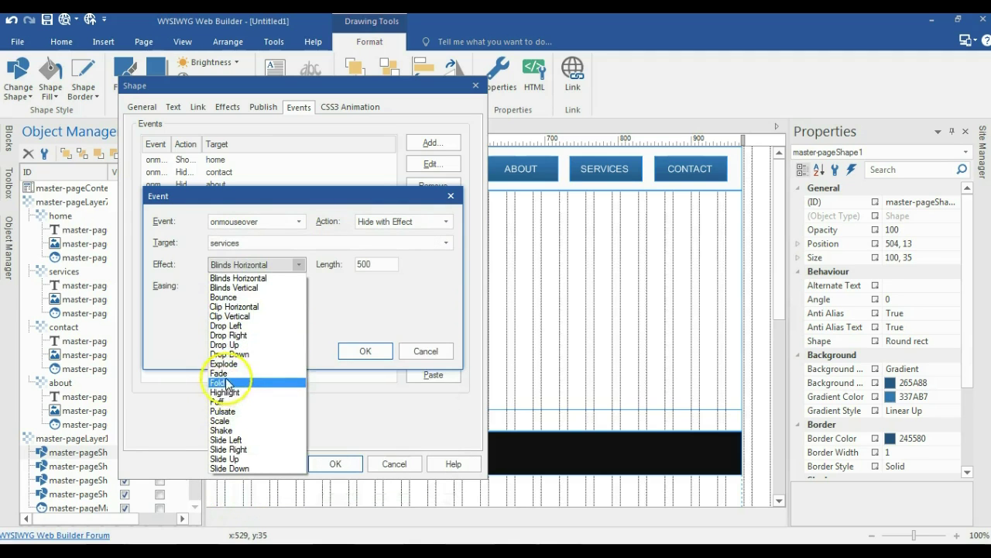
pyautogui.click(240, 362)
pyautogui.click(374, 265)
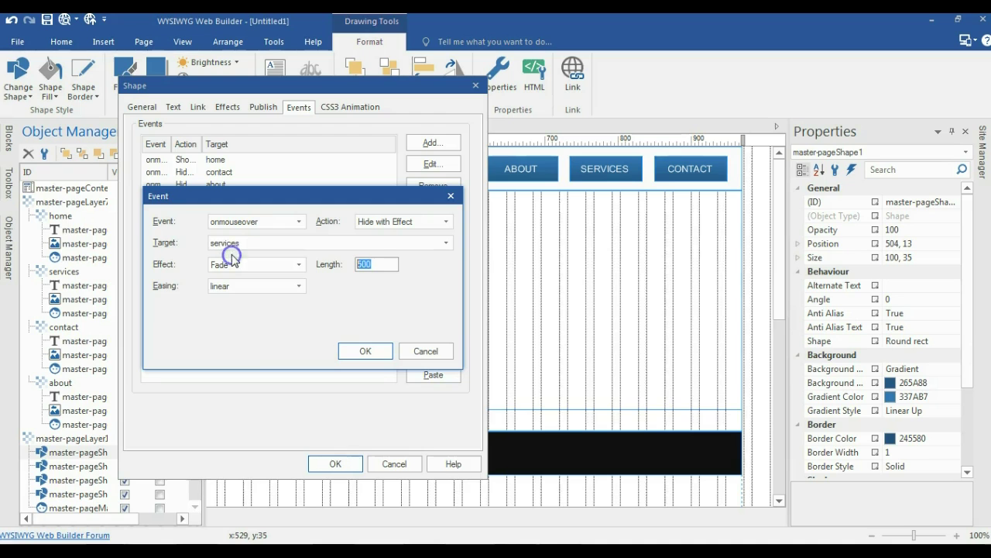
pyautogui.click(364, 350)
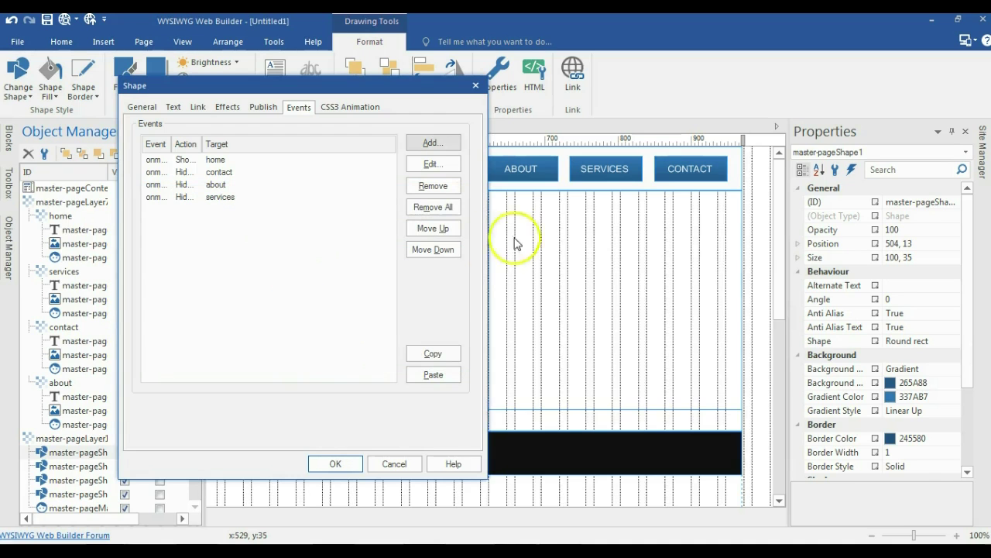
# Step: Copy the HOME button's four events and accept its shape properties
pyautogui.moveTo(370, 88); pyautogui.dragTo(287, 95)
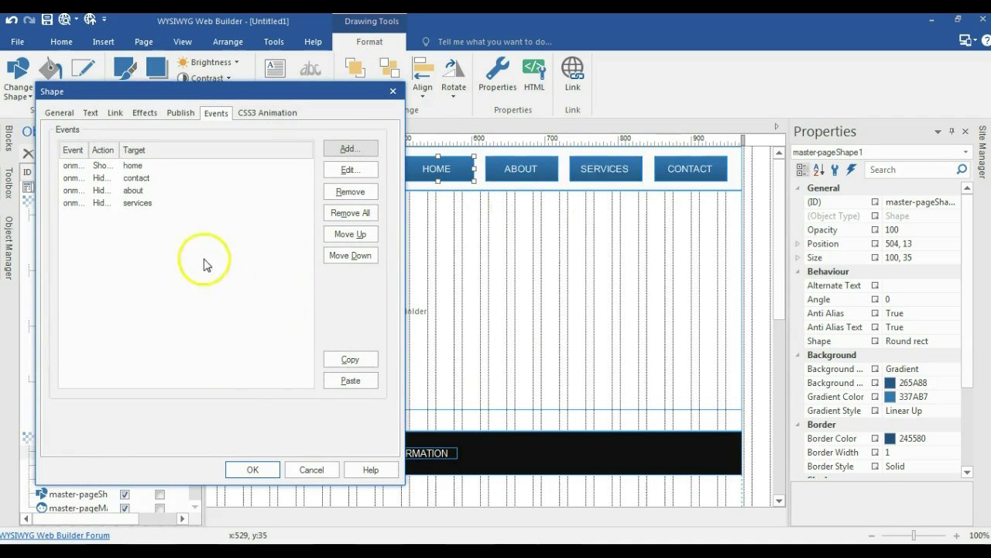
pyautogui.click(338, 359)
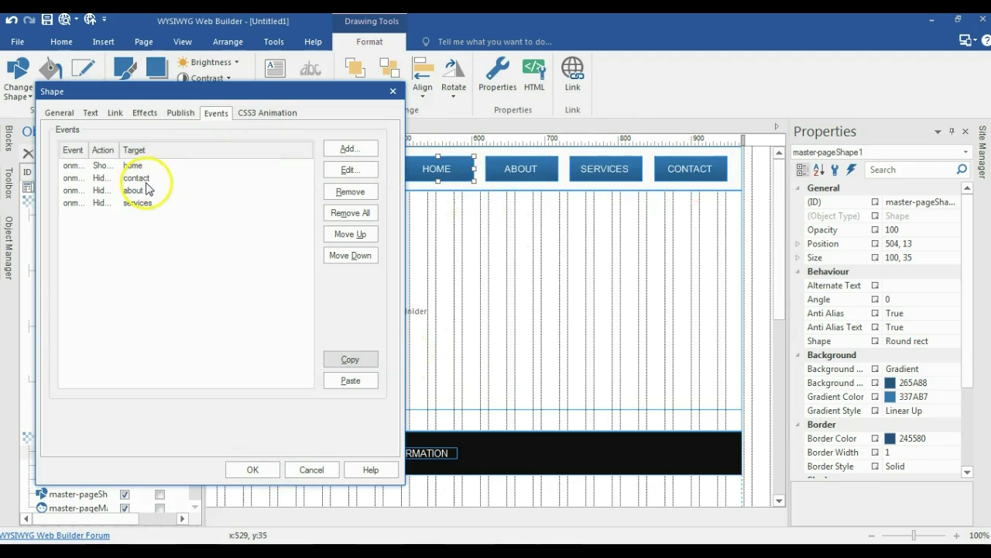
pyautogui.click(262, 469)
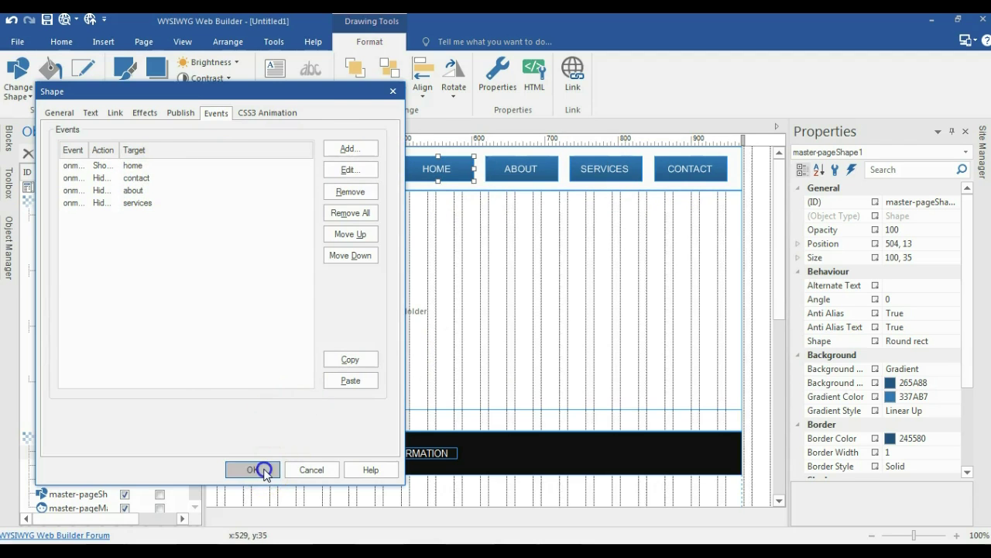
# Step: Paste the copied events into the ABOUT menu button's events list
pyautogui.click(513, 170)
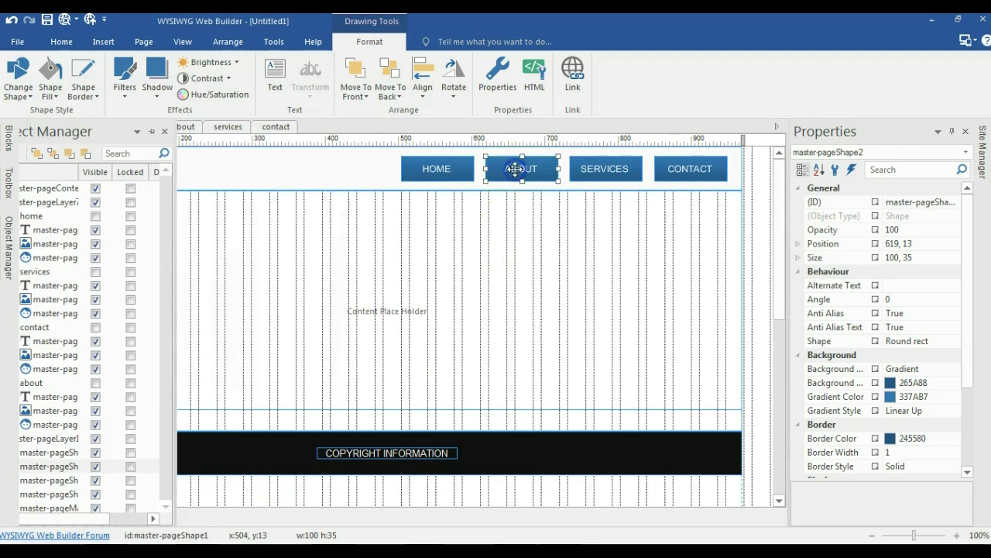
pyautogui.doubleClick(514, 172)
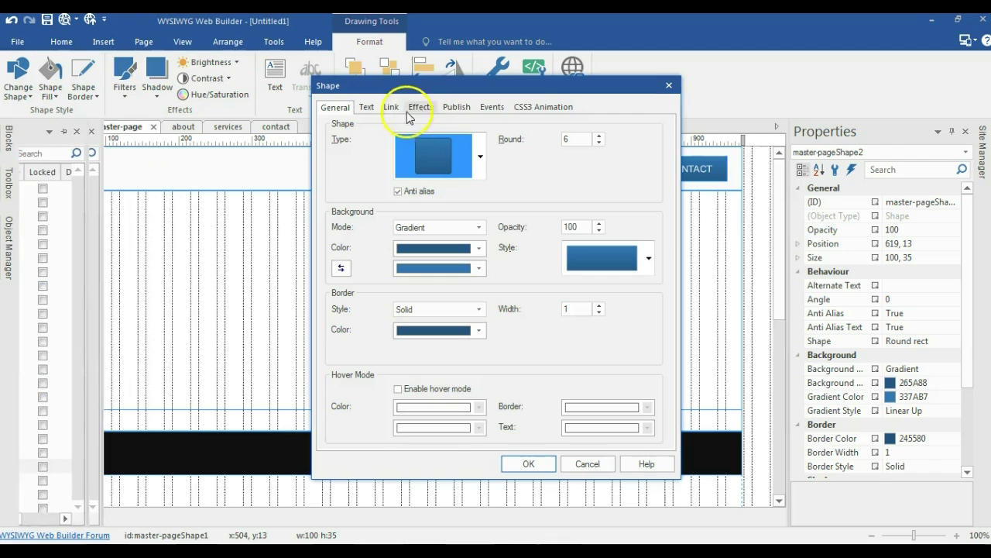
pyautogui.click(488, 106)
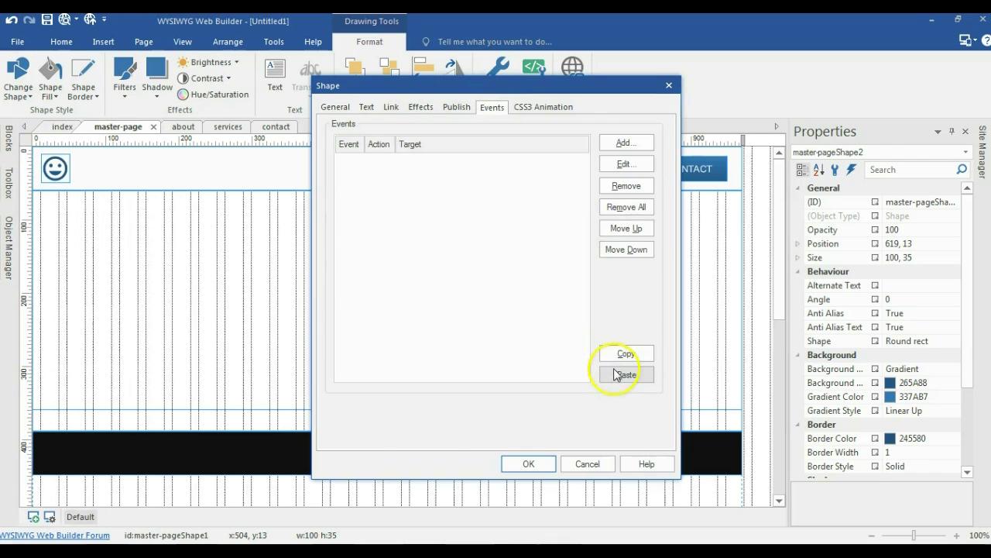
pyautogui.click(616, 375)
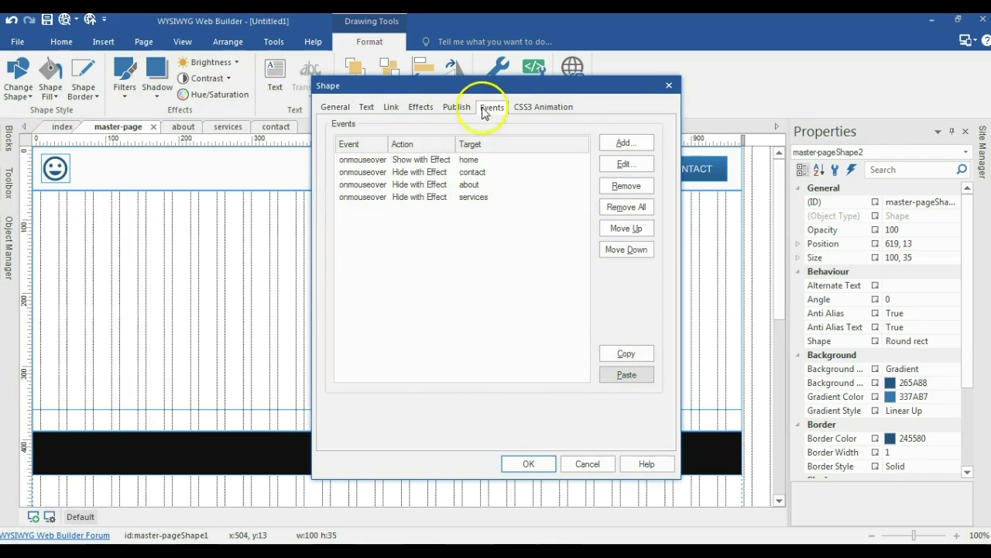
# Step: Change the target of the ABOUT button's Show with Effect event to about
pyautogui.moveTo(487, 87); pyautogui.dragTo(269, 80)
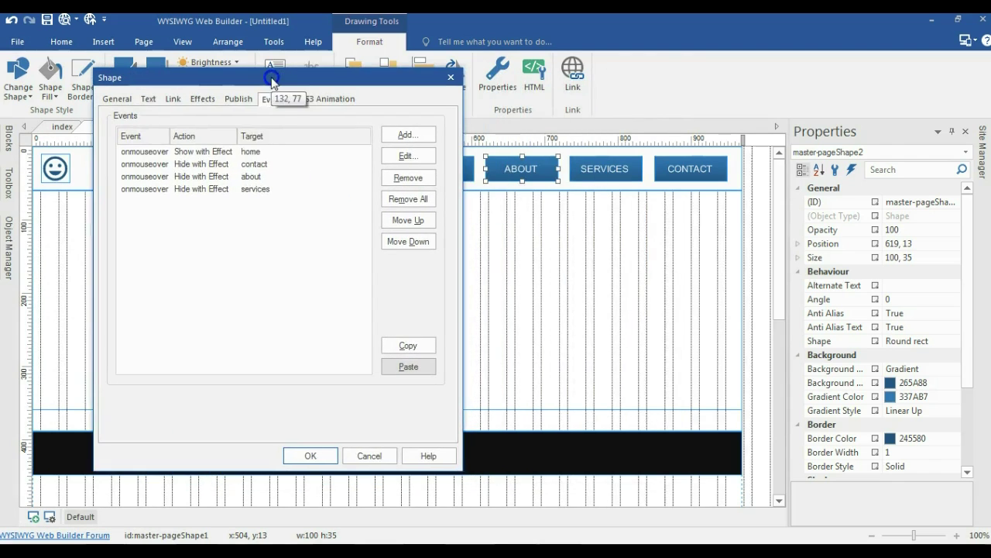
pyautogui.click(254, 154)
pyautogui.press('Return')
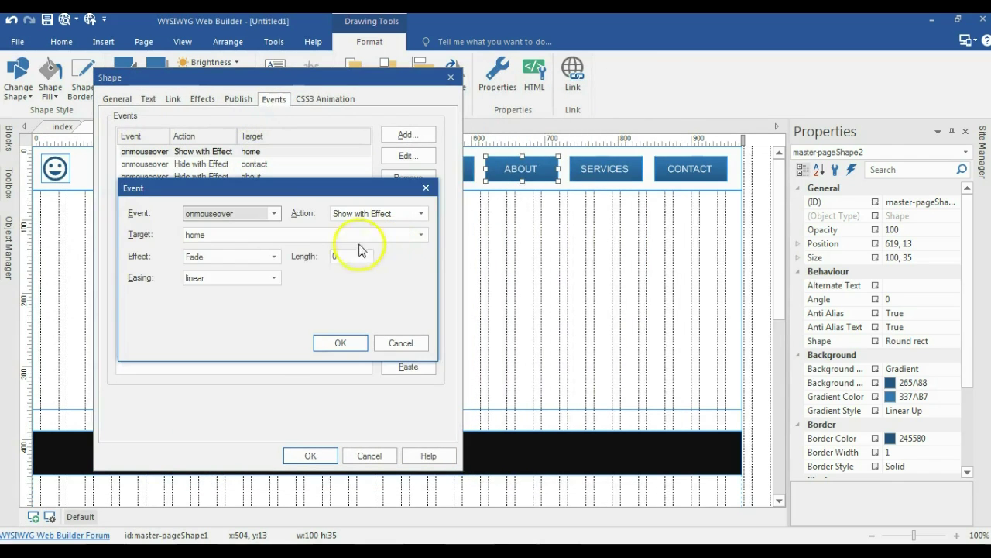
pyautogui.click(229, 234)
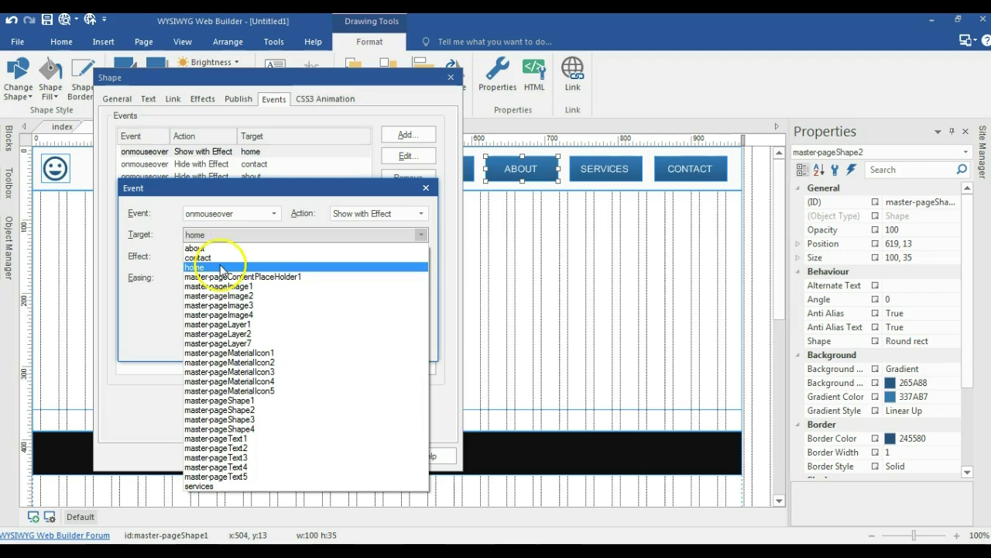
pyautogui.click(215, 248)
pyautogui.click(333, 341)
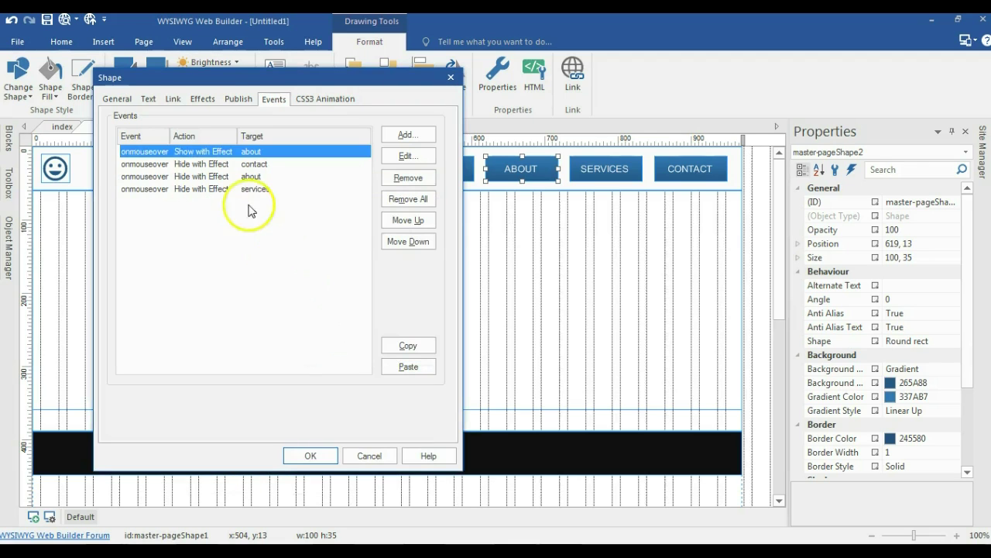
# Step: Retarget the ABOUT button's about hide event to home, and copy the events before accepting the shape properties
pyautogui.click(237, 178)
pyautogui.doubleClick(245, 235)
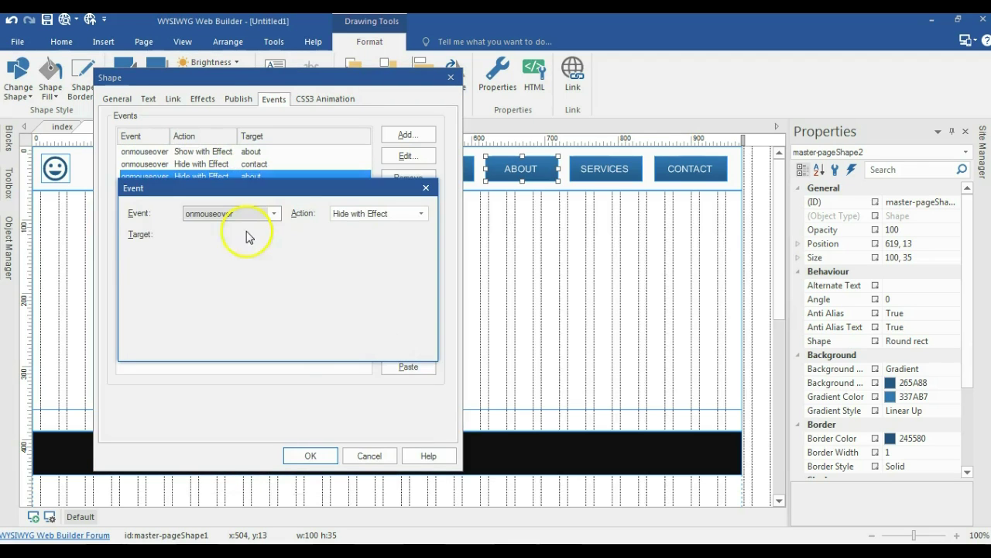
pyautogui.click(245, 234)
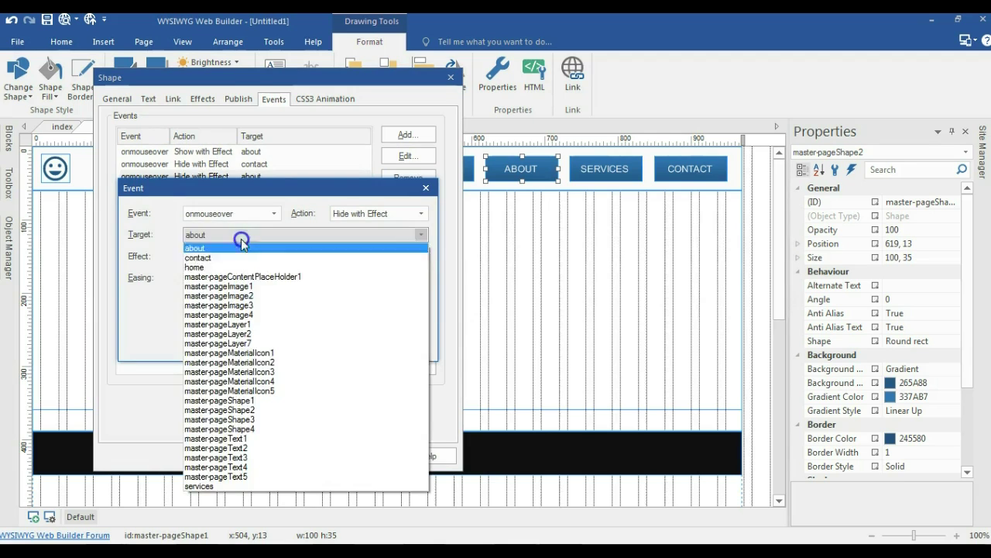
pyautogui.click(195, 267)
pyautogui.click(329, 341)
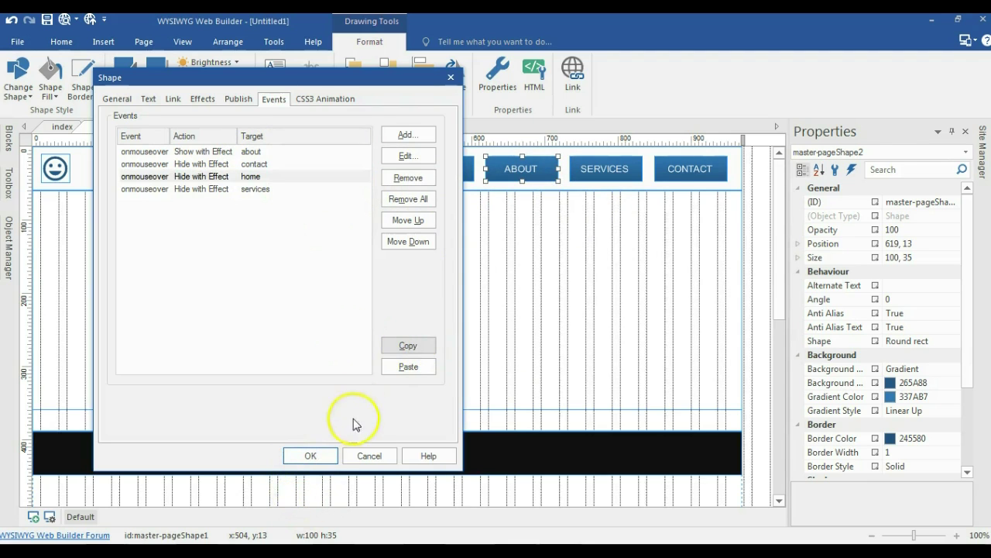
pyautogui.click(311, 456)
# Step: Paste the copied events into the SERVICES menu button's events list
pyautogui.doubleClick(620, 176)
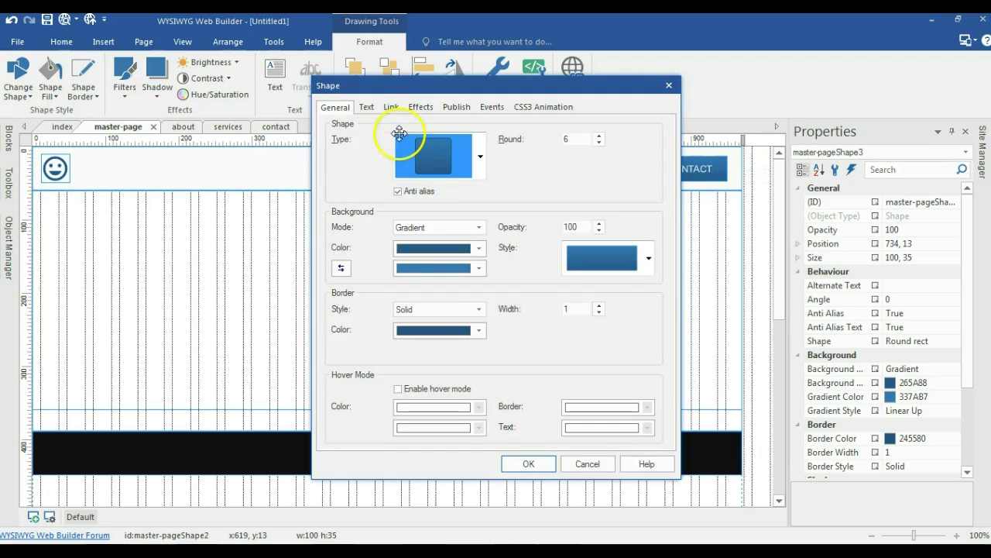
pyautogui.click(492, 106)
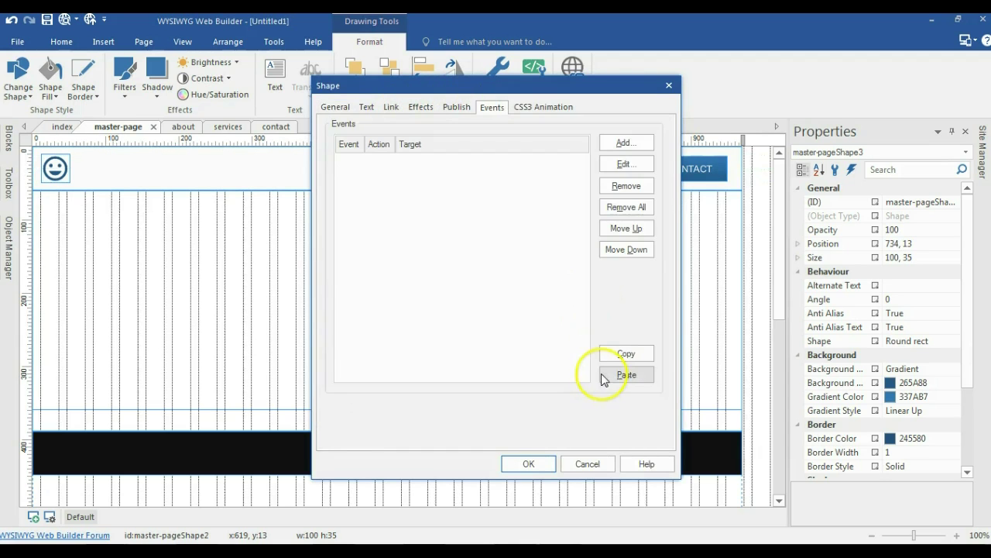
pyautogui.click(608, 376)
# Step: Change the target of the SERVICES button's Show with Effect event to services
pyautogui.click(473, 161)
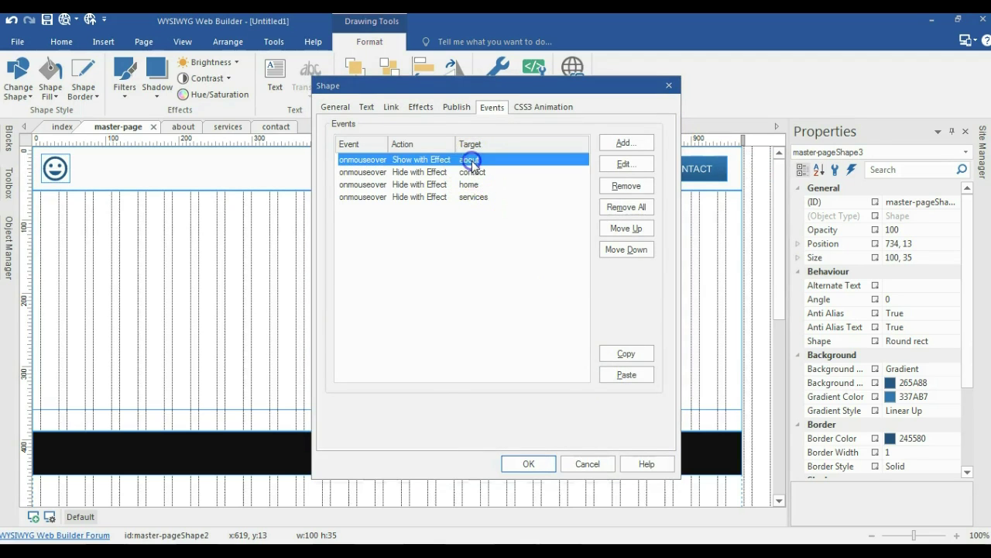
pyautogui.doubleClick(482, 276)
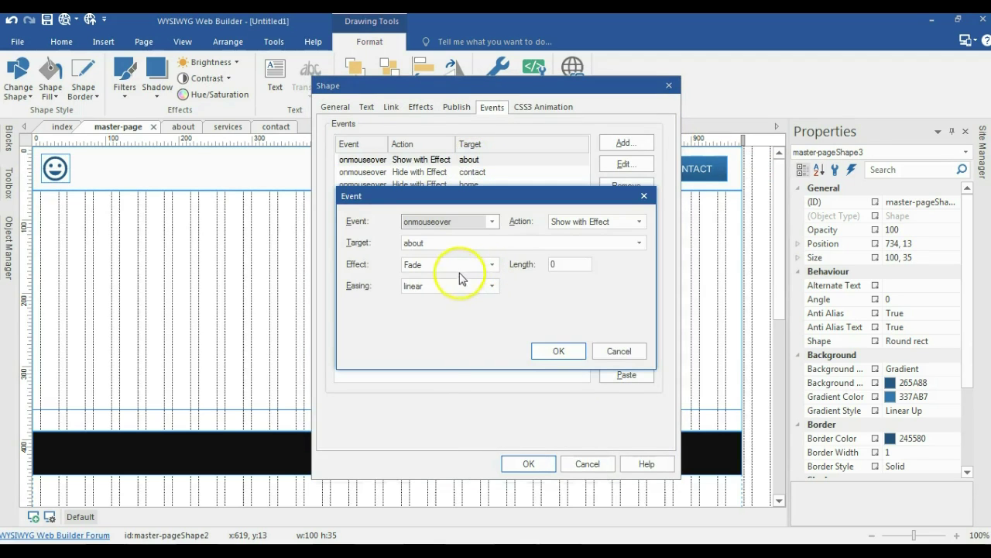
pyautogui.click(463, 264)
pyautogui.click(465, 243)
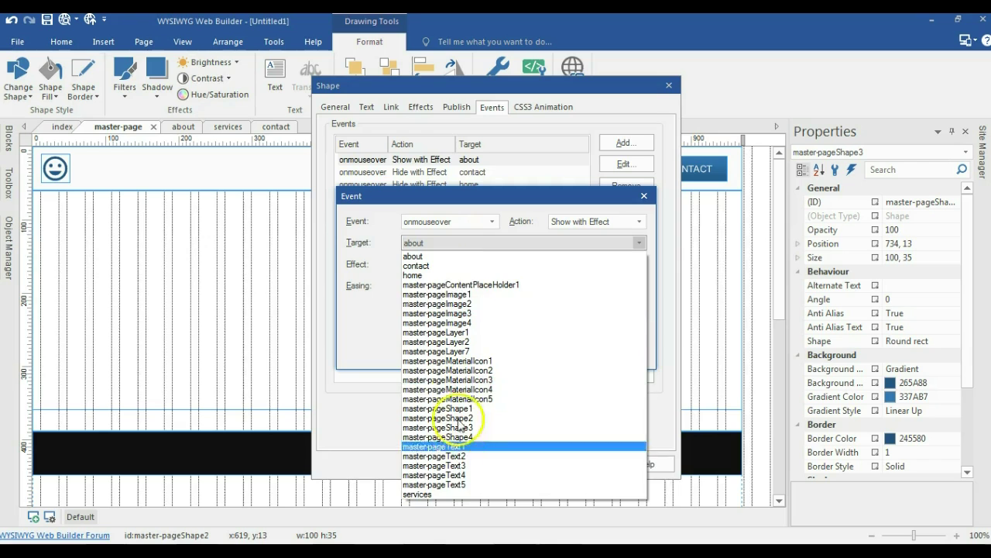
pyautogui.click(445, 494)
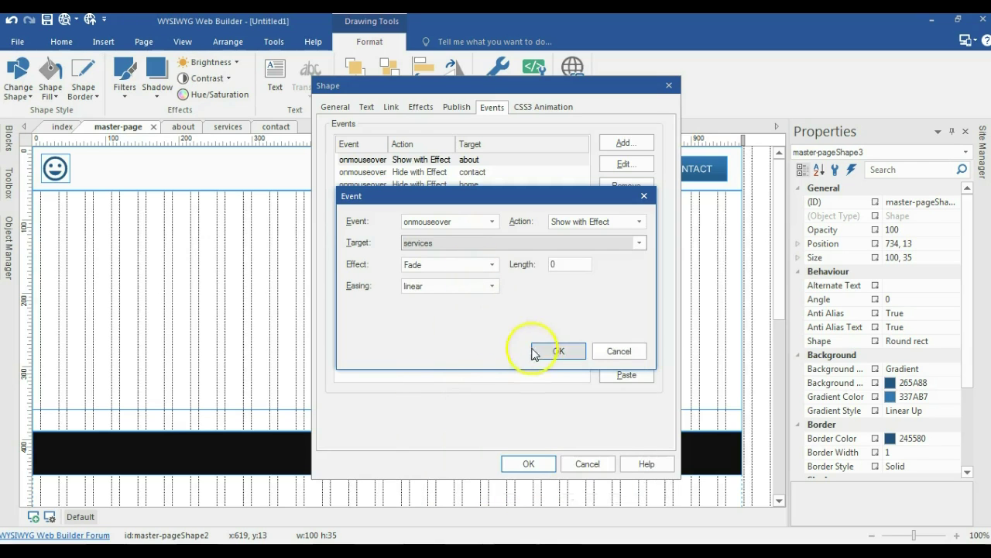
pyautogui.click(559, 353)
pyautogui.click(465, 186)
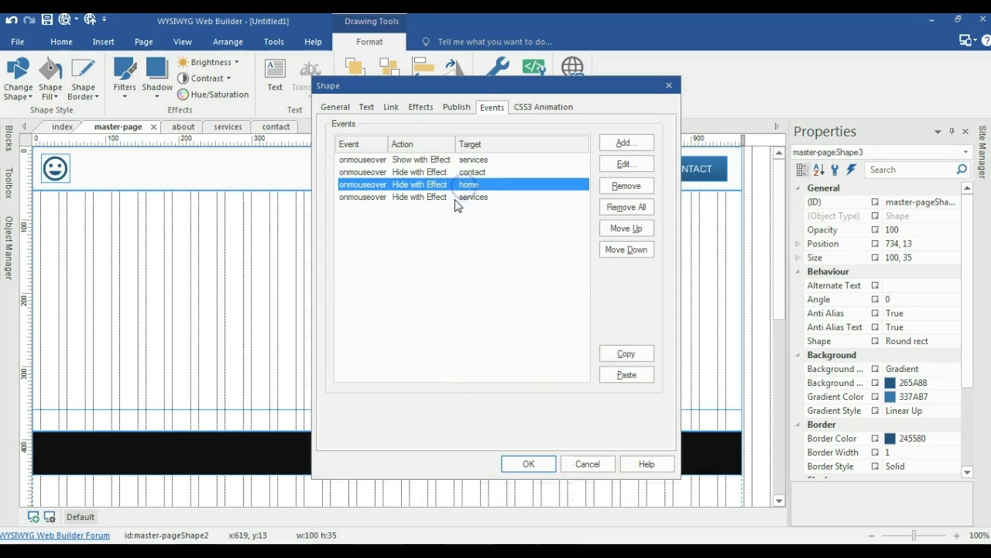
pyautogui.doubleClick(450, 245)
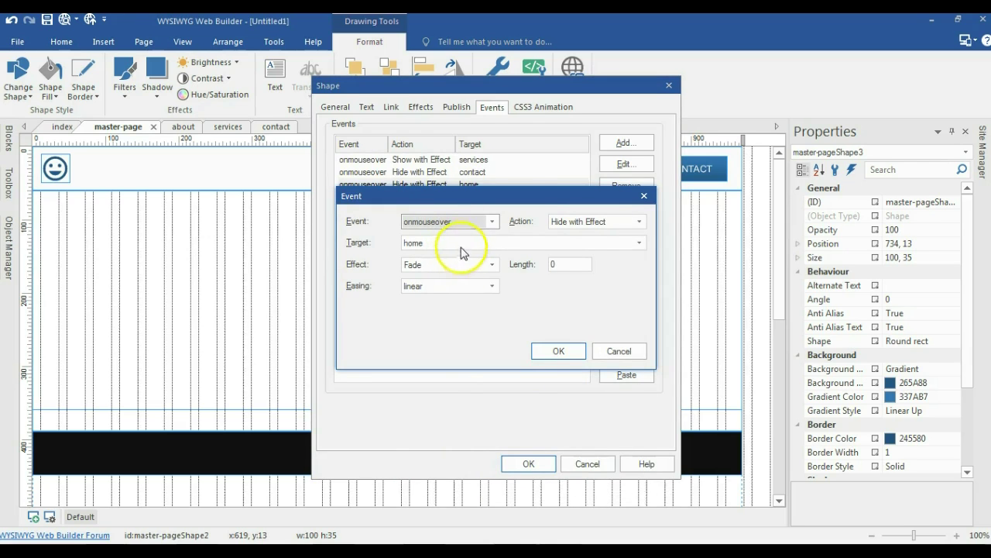
pyautogui.click(643, 198)
# Step: Retarget the SERVICES button's services hide event to about and accept the shape properties
pyautogui.click(491, 198)
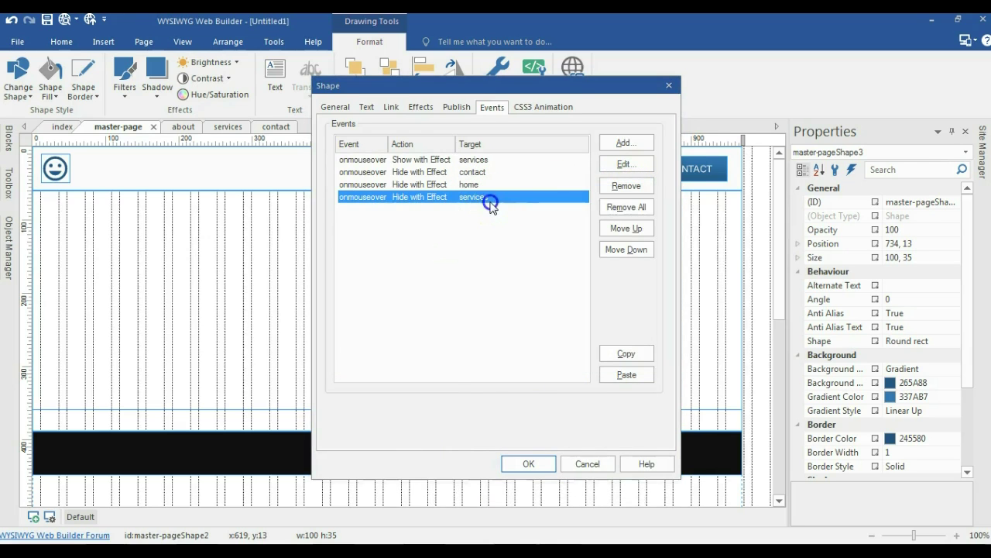
pyautogui.doubleClick(417, 267)
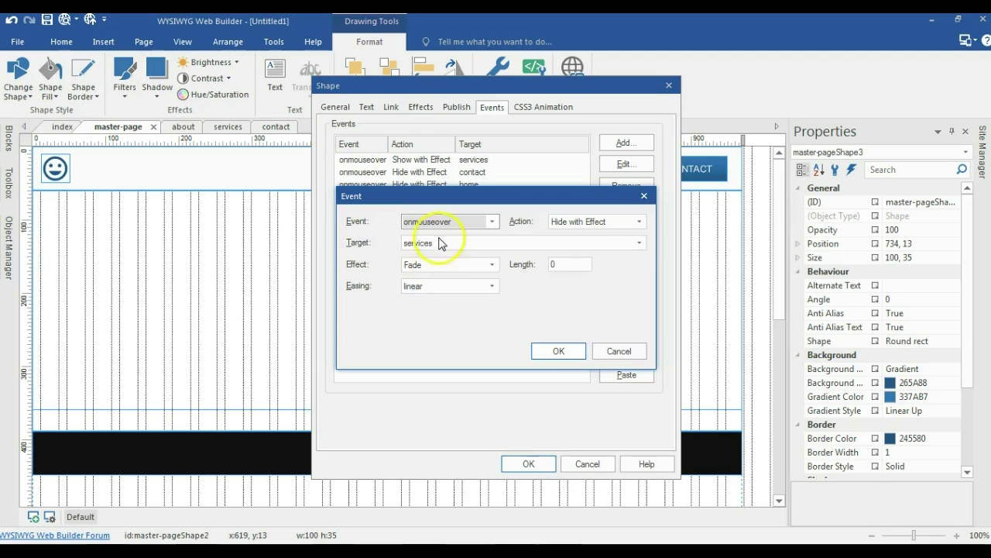
pyautogui.click(441, 243)
pyautogui.click(429, 263)
pyautogui.click(552, 350)
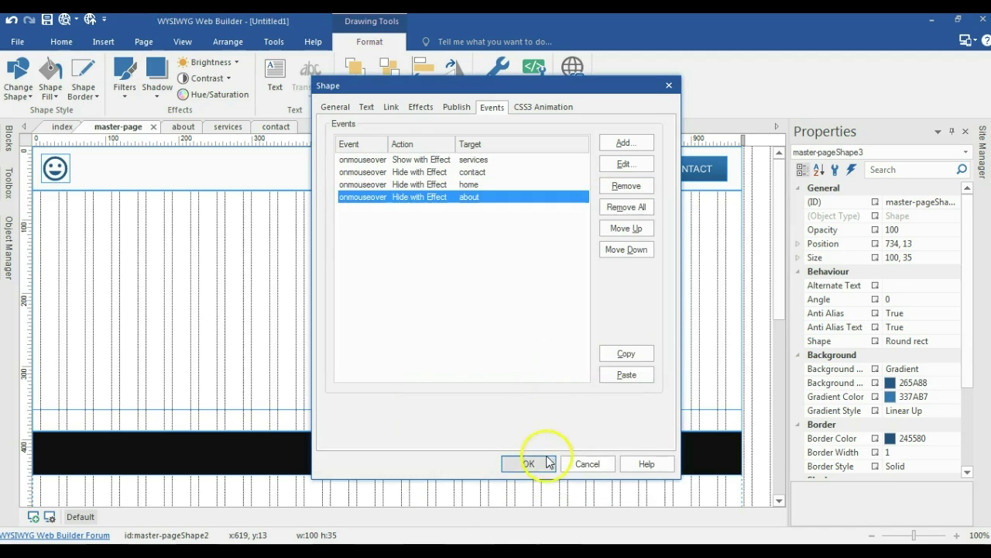
pyautogui.click(529, 463)
# Step: Paste the copied events into the CONTACT menu button's events list
pyautogui.click(679, 178)
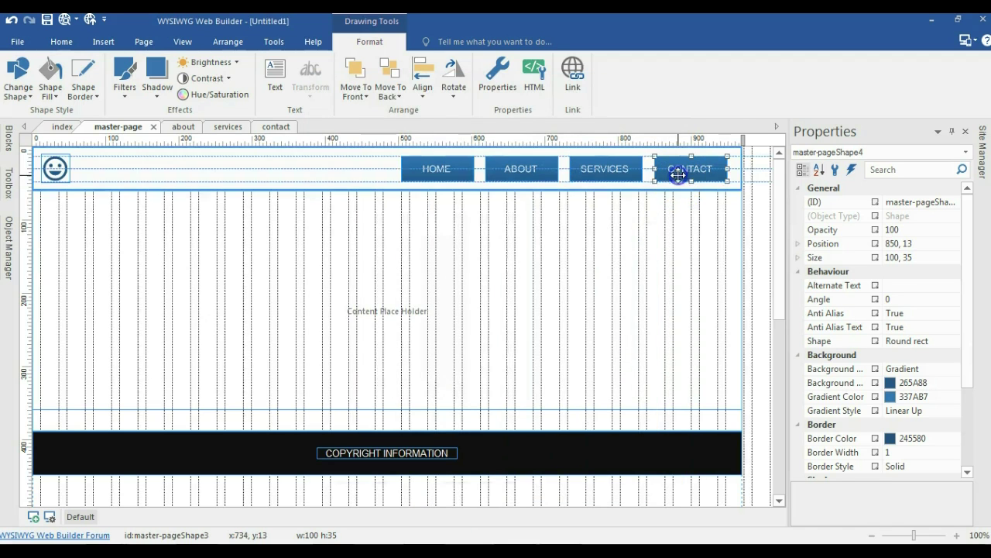
pyautogui.press('Return')
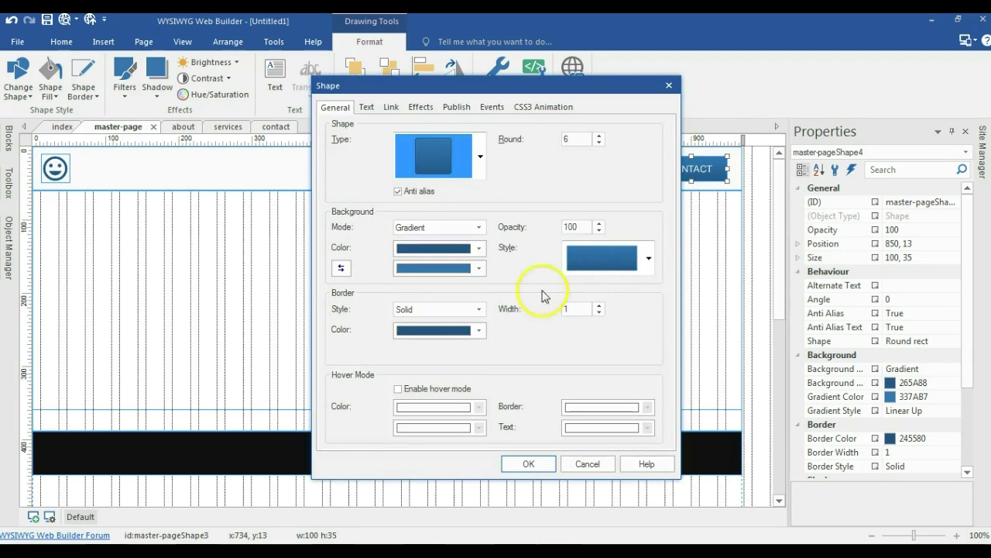
pyautogui.click(493, 108)
pyautogui.click(626, 374)
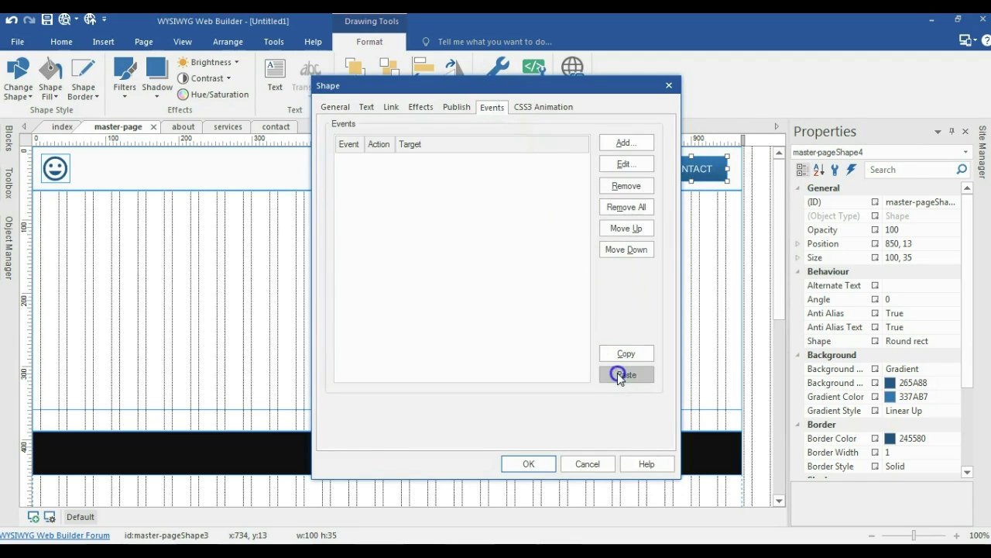
# Step: Change the target of the CONTACT button's Show with Effect event to contact
pyautogui.click(464, 160)
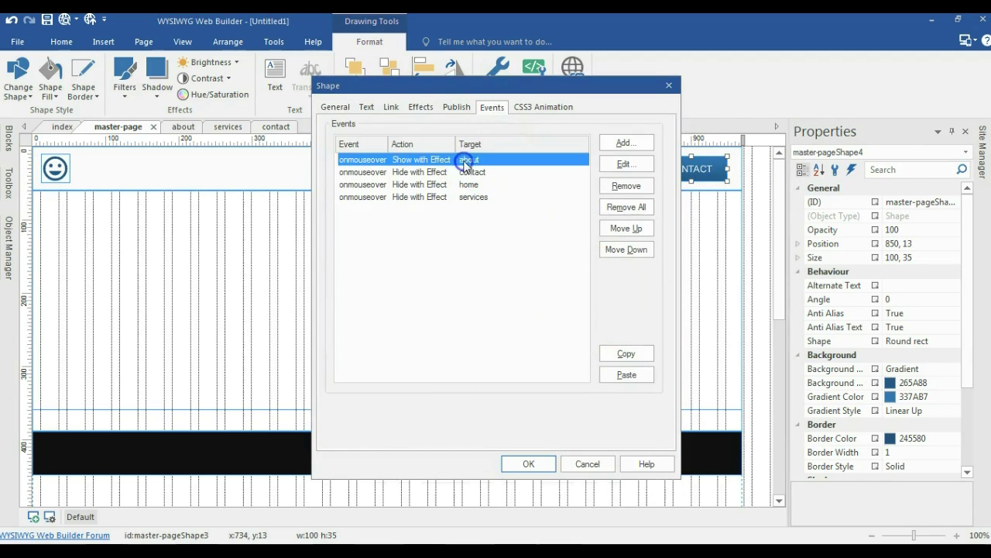
pyautogui.doubleClick(481, 271)
pyautogui.click(441, 242)
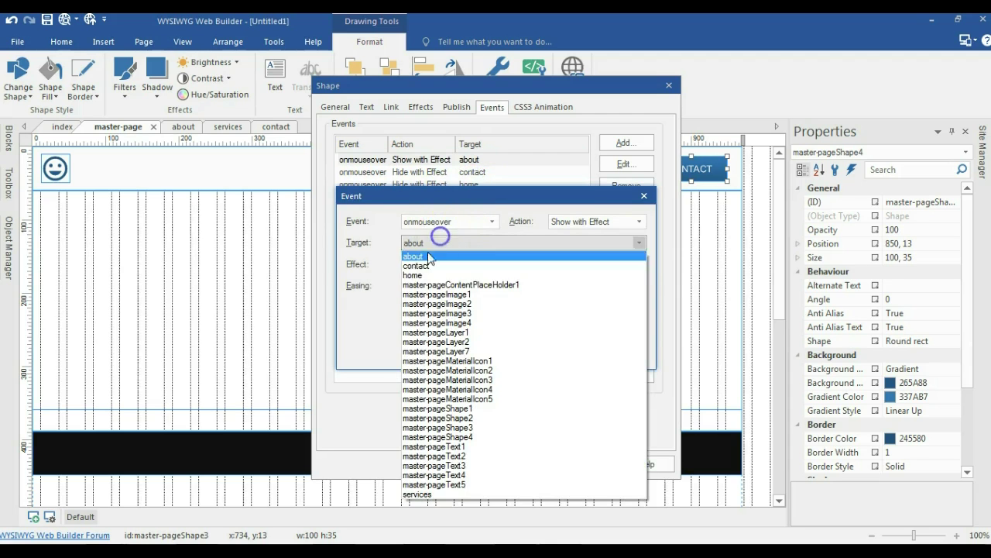
pyautogui.click(421, 258)
pyautogui.click(558, 351)
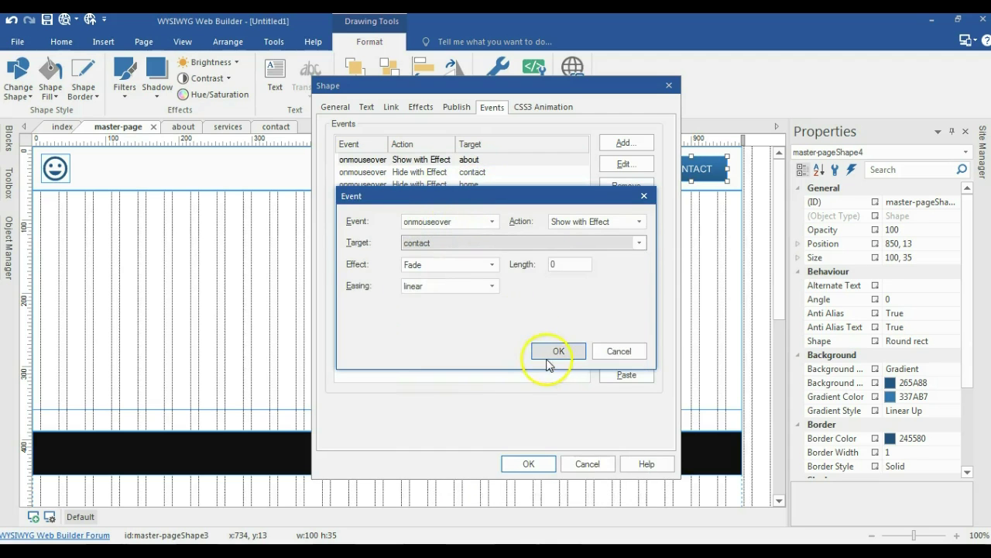
# Step: Retarget the CONTACT button's contact hide event to about and accept the shape properties
pyautogui.click(450, 173)
pyautogui.doubleClick(454, 235)
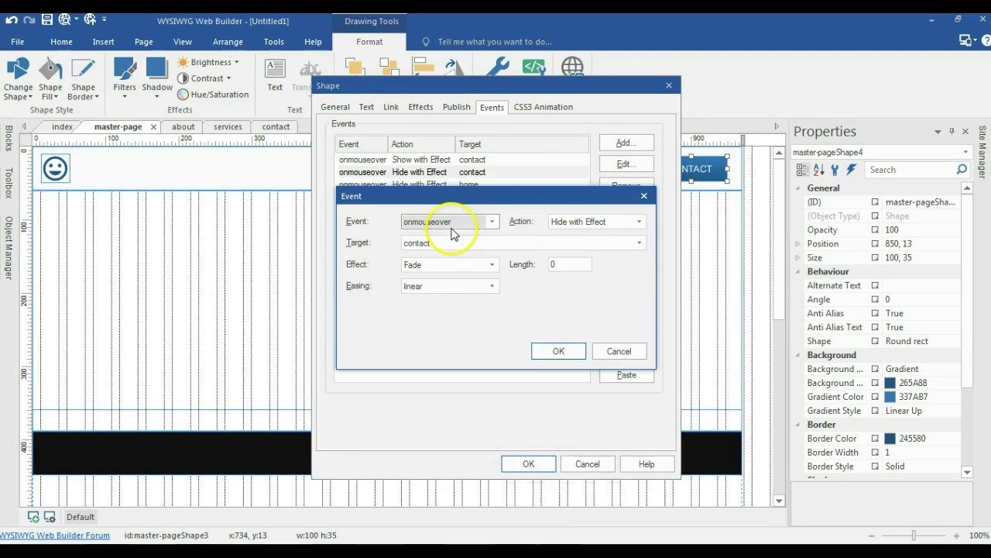
pyautogui.click(441, 243)
pyautogui.scroll(3, 441, 310)
pyautogui.click(442, 251)
pyautogui.click(549, 347)
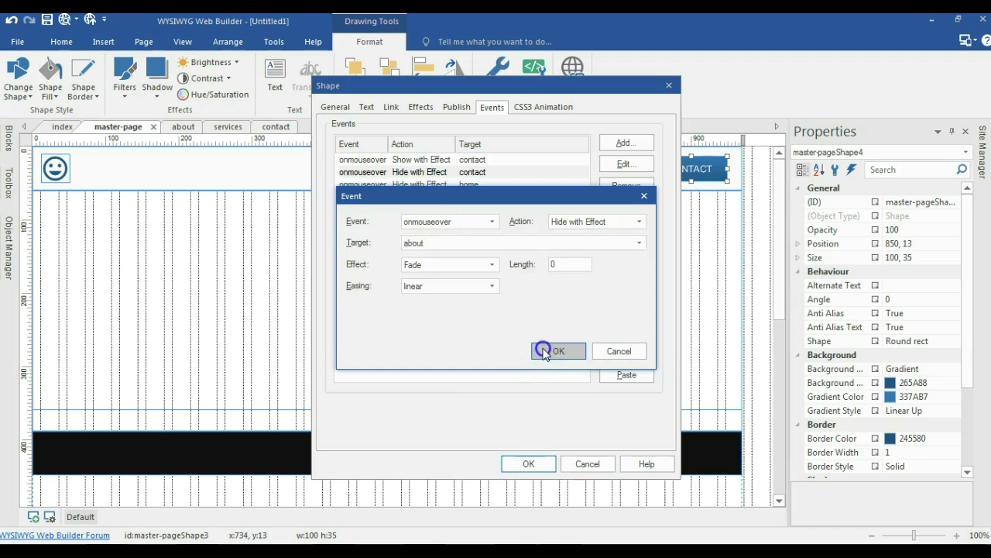
pyautogui.click(529, 461)
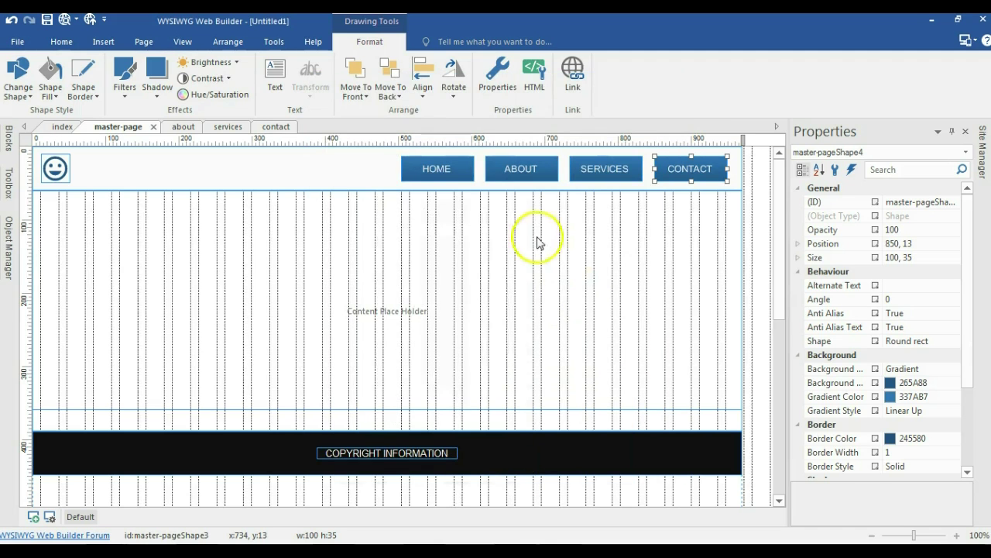
# Step: Preview the index page in the browser and test the popup layers of the HOME, ABOUT, SERVICES and CONTACT buttons
pyautogui.click(61, 128)
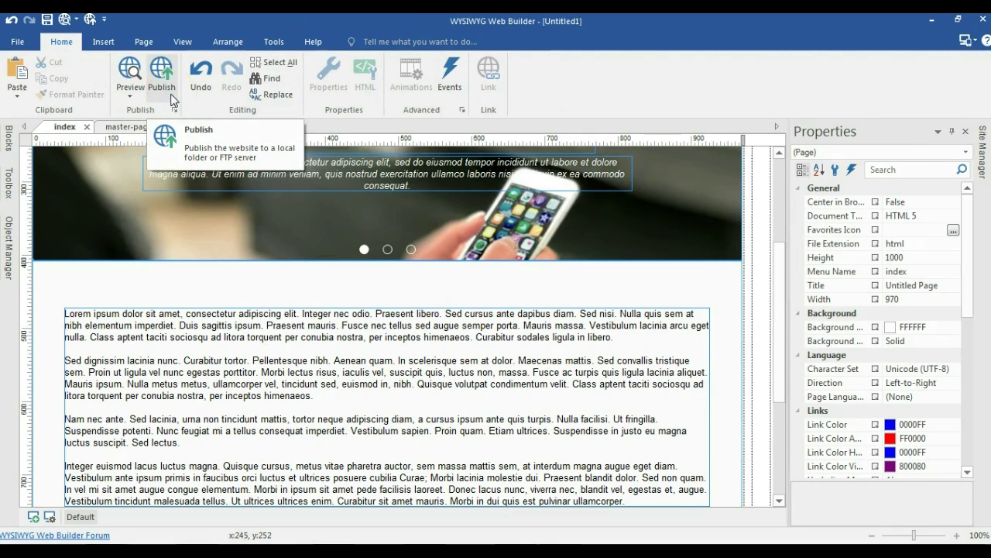
pyautogui.click(133, 69)
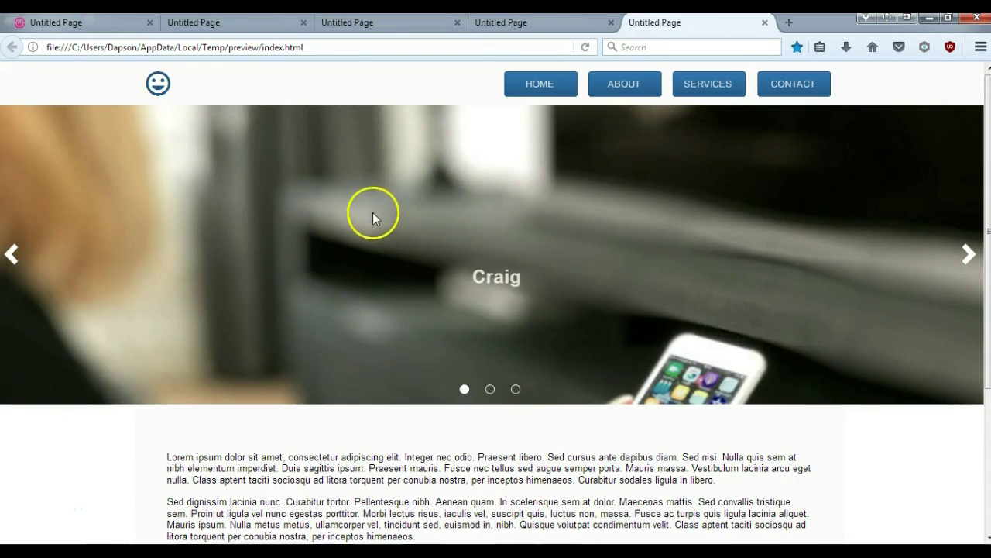
pyautogui.click(527, 83)
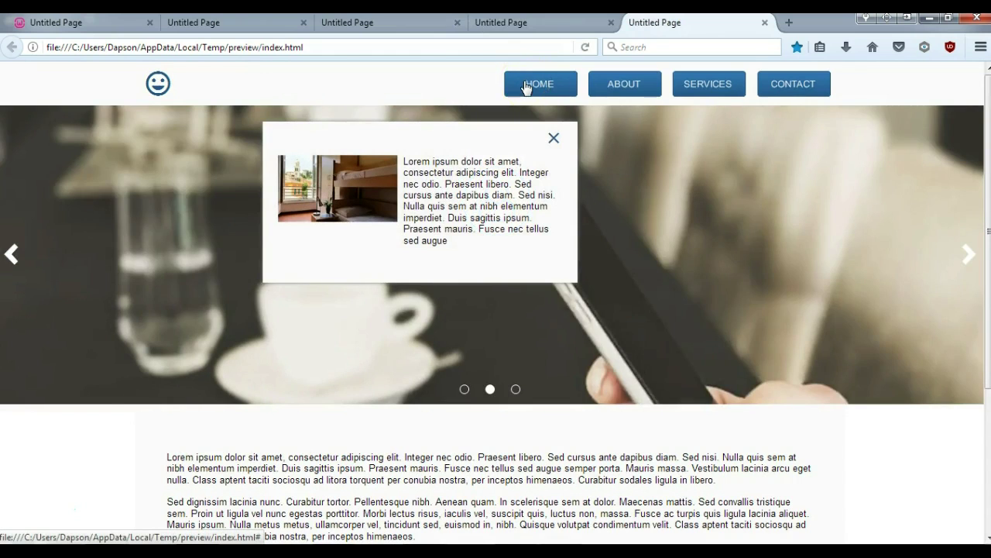
pyautogui.click(554, 140)
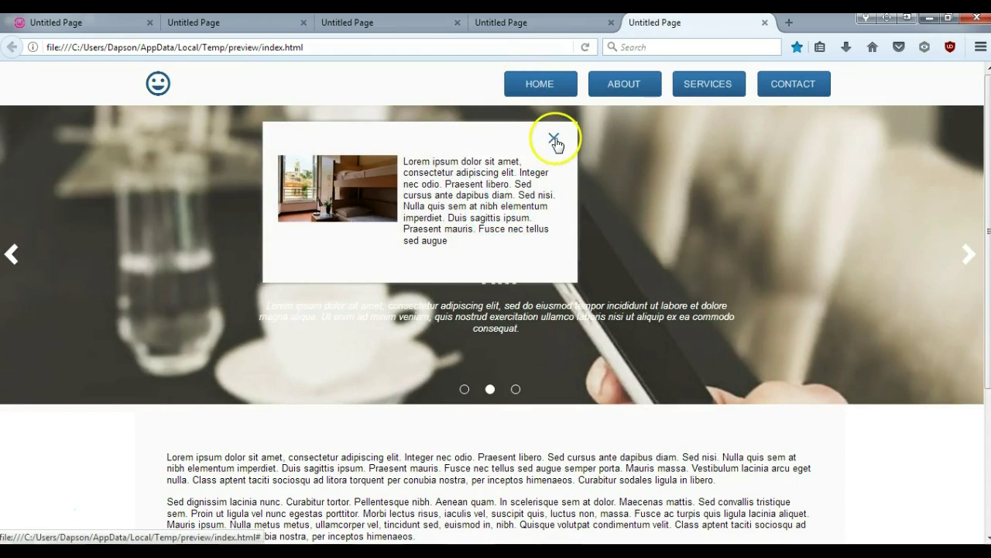
pyautogui.click(611, 87)
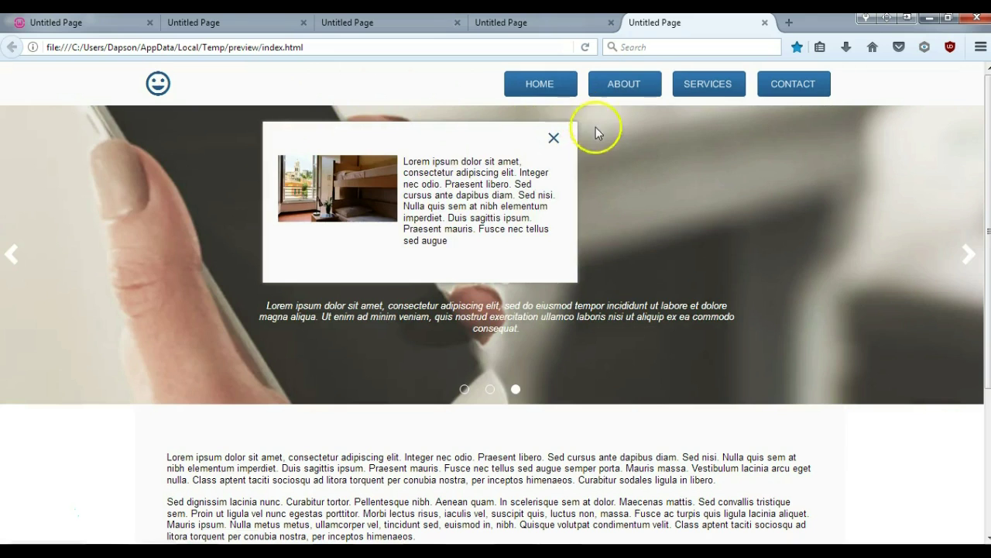
pyautogui.click(626, 86)
pyautogui.click(702, 85)
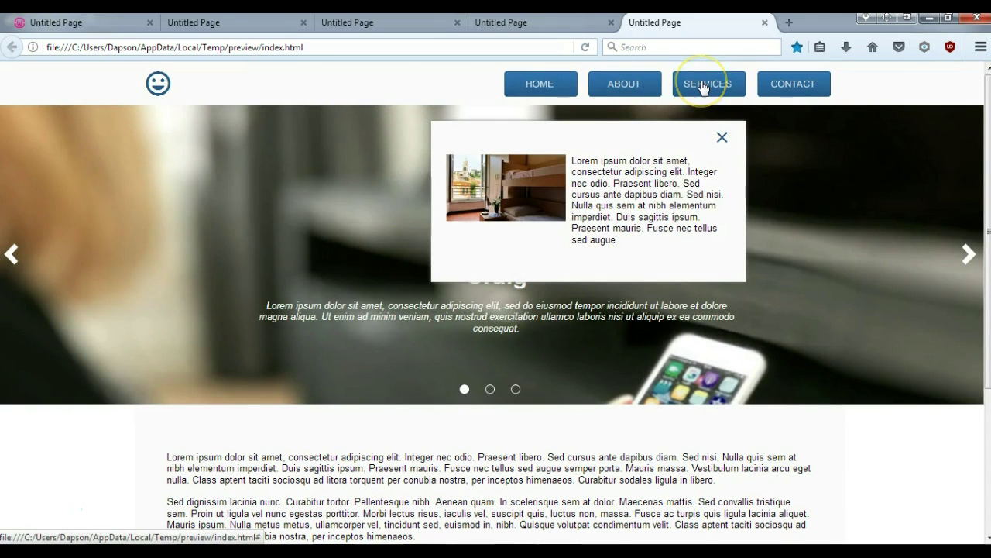
pyautogui.click(805, 87)
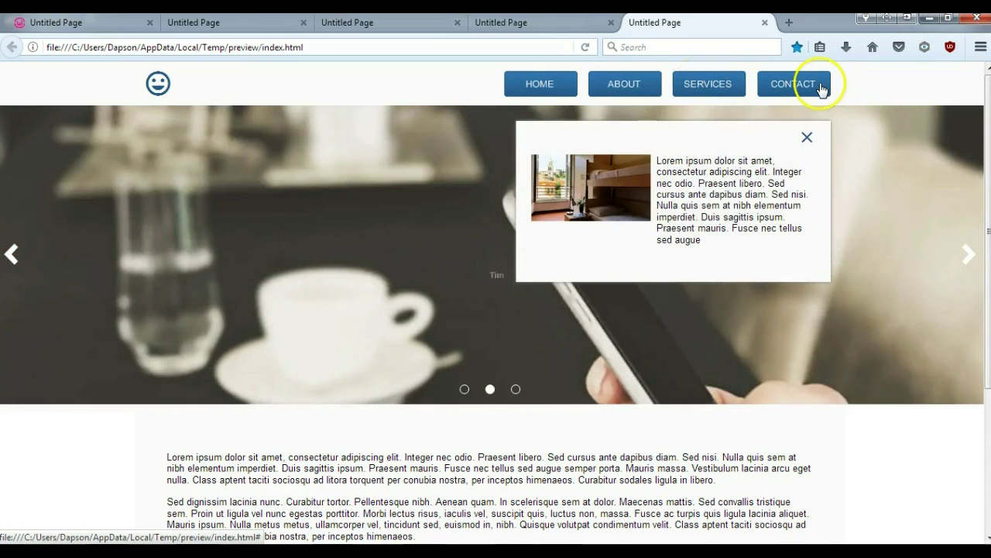
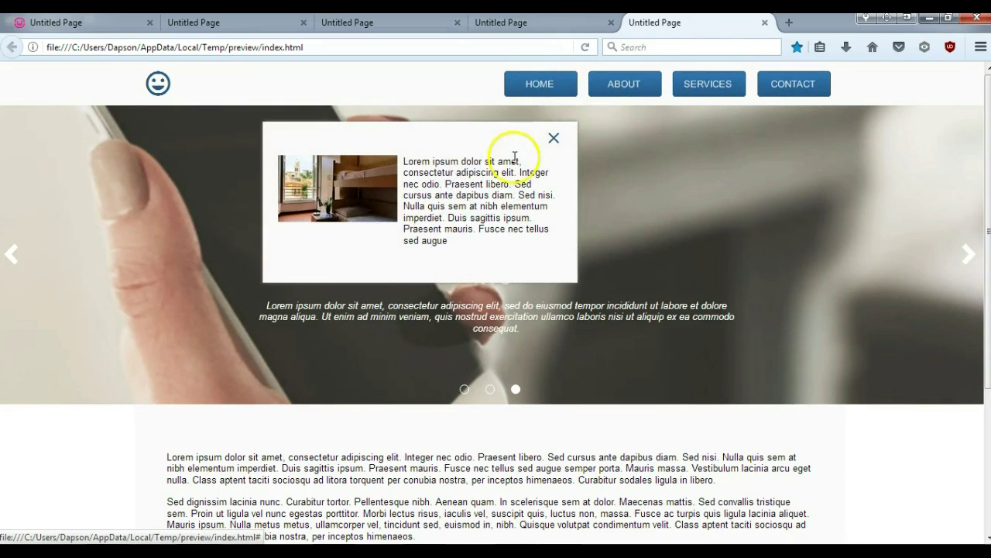
# Step: Examine how the open popup layer behaves relative to the fixed header while the preview page scrolls, and return to the web builder
pyautogui.scroll(-4, 609, 160)
pyautogui.scroll(3, 609, 159)
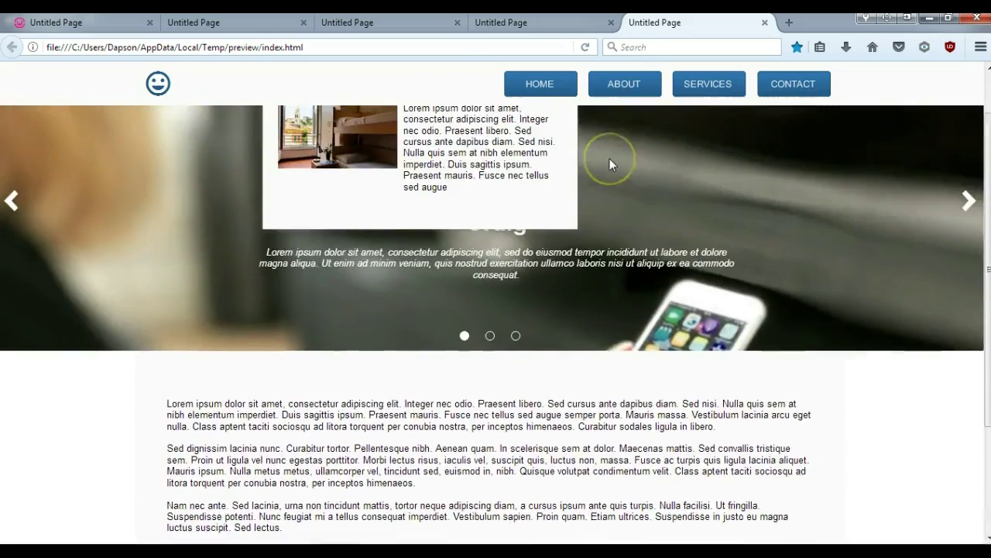
pyautogui.scroll(1, 609, 164)
pyautogui.scroll(-3, 609, 164)
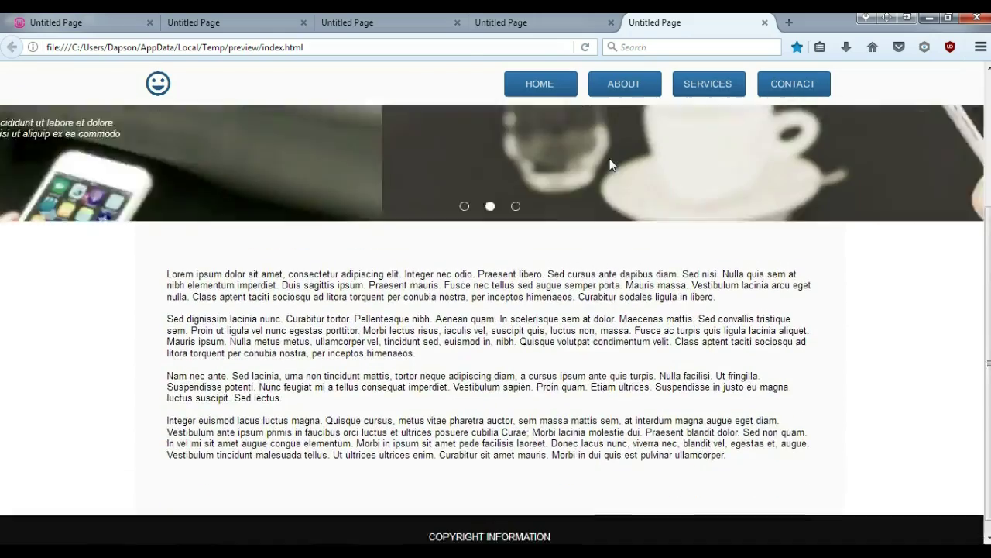
pyautogui.scroll(3, 610, 160)
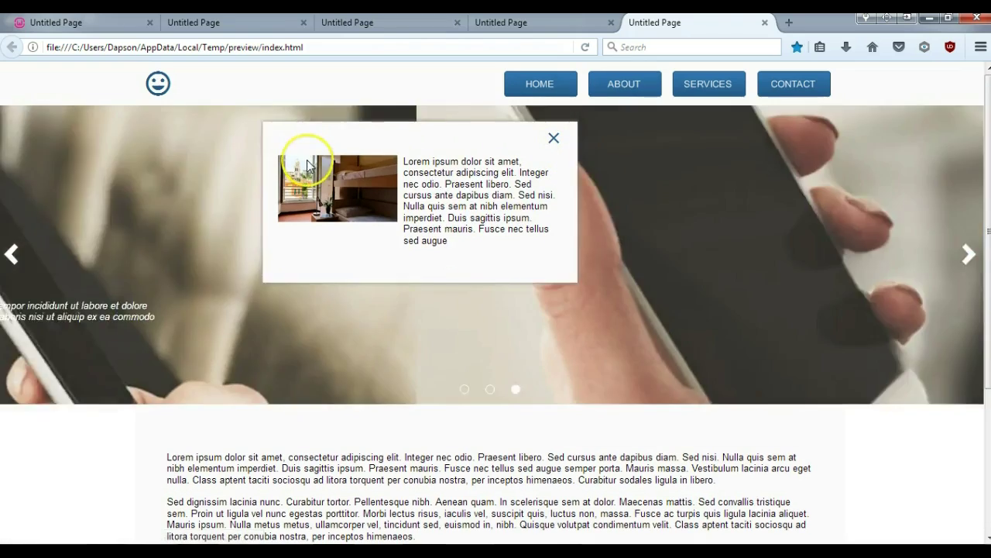
pyautogui.scroll(-3, 307, 160)
pyautogui.scroll(2, 307, 167)
pyautogui.scroll(-2, 307, 167)
pyautogui.click(312, 114)
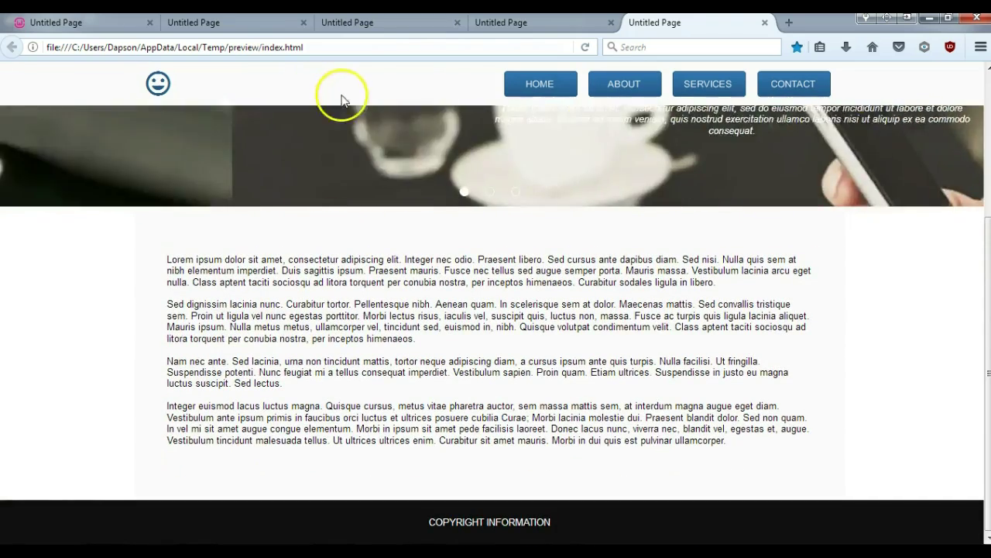
pyautogui.scroll(3, 428, 182)
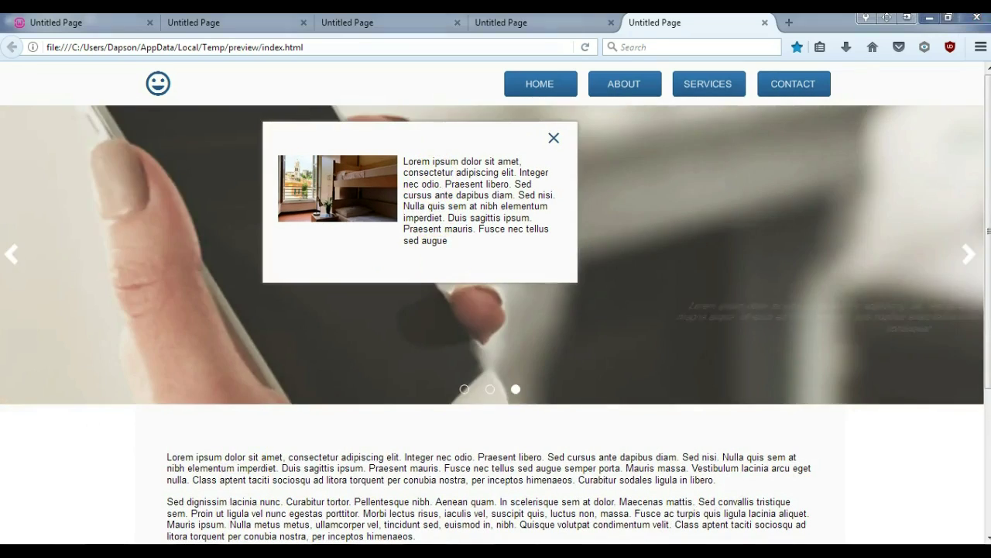
pyautogui.click(969, 18)
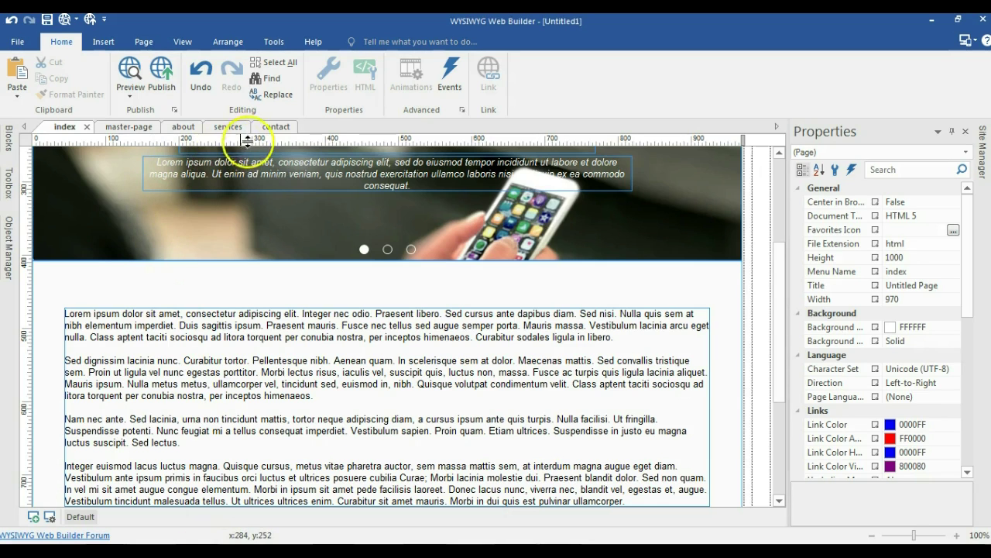
# Step: Make the master page's transparent layer master-pageLayer7 a Docking Layer with Dock top, and extend its upper edge to position 0, 10 and size 970 × 350
pyautogui.click(132, 126)
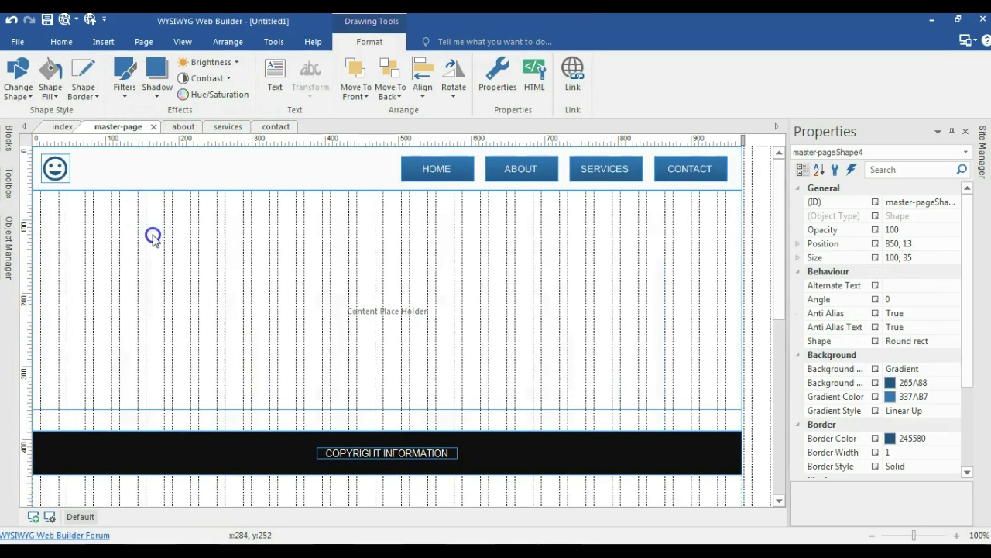
pyautogui.click(144, 262)
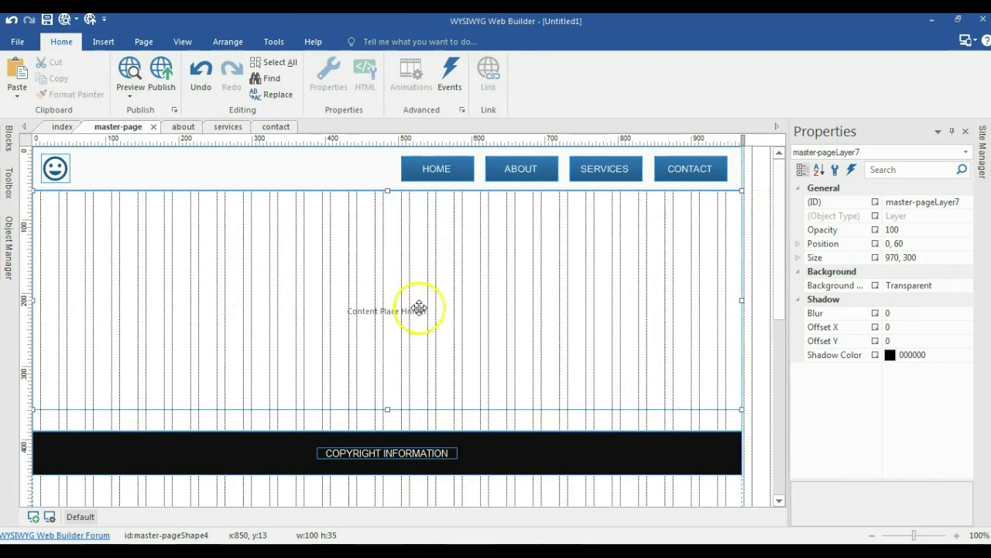
pyautogui.doubleClick(126, 250)
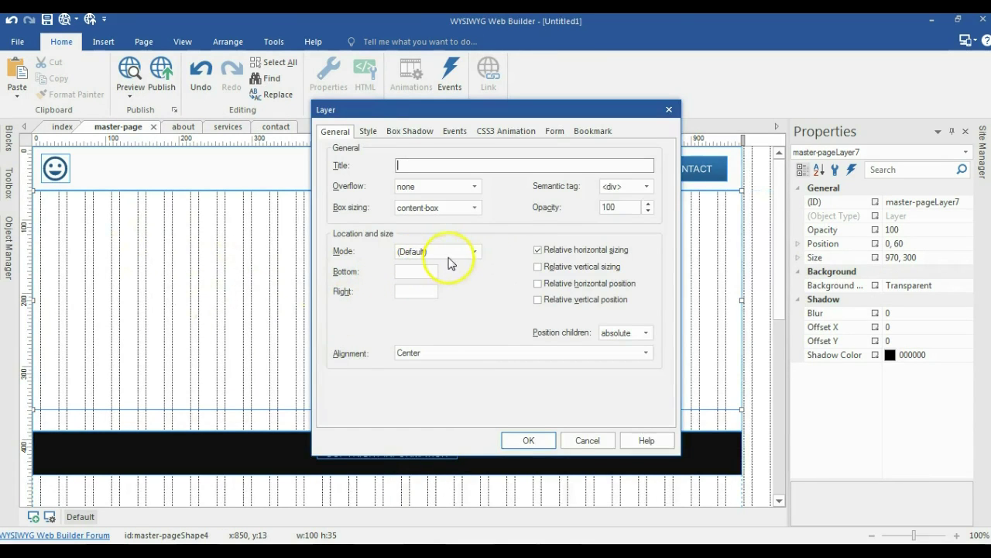
pyautogui.click(401, 256)
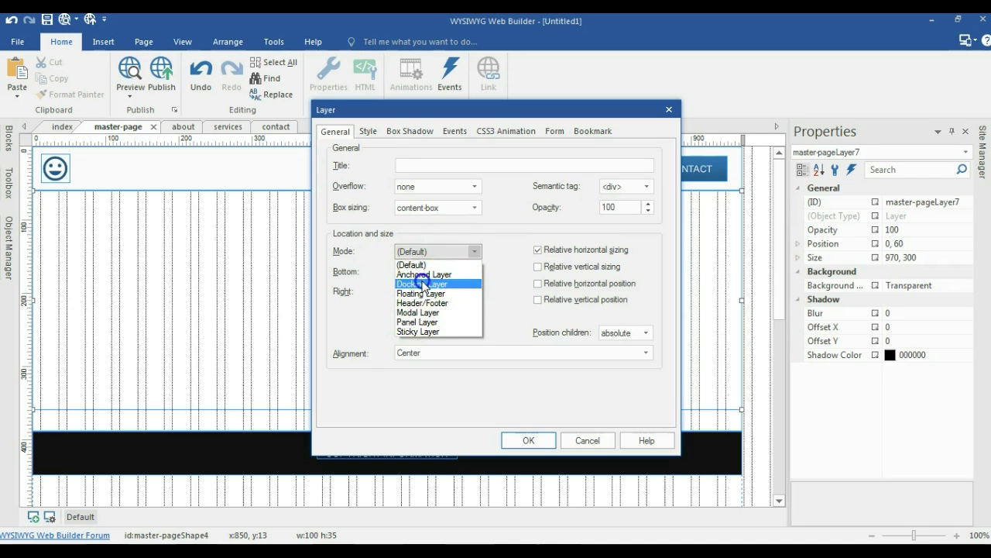
pyautogui.click(423, 283)
pyautogui.click(427, 271)
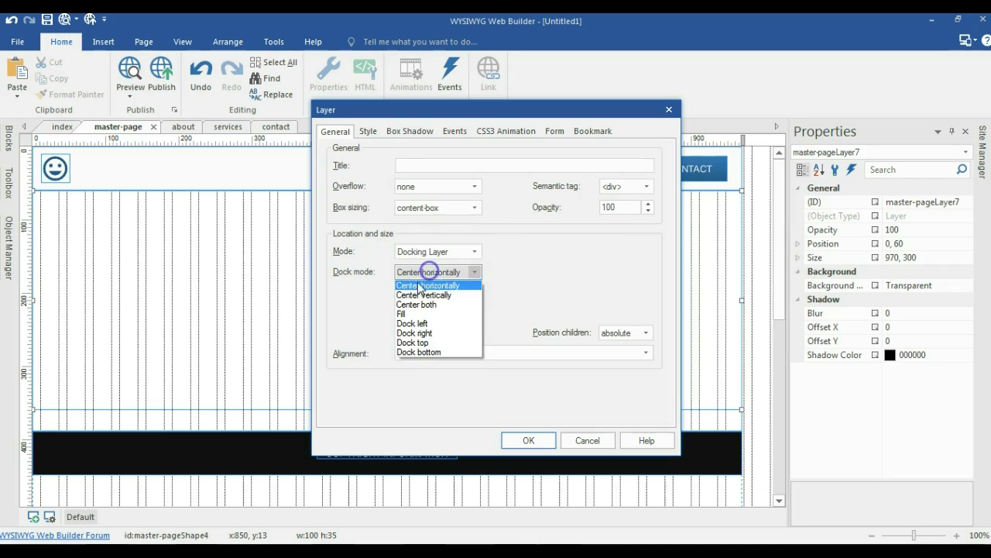
pyautogui.click(413, 343)
pyautogui.click(529, 441)
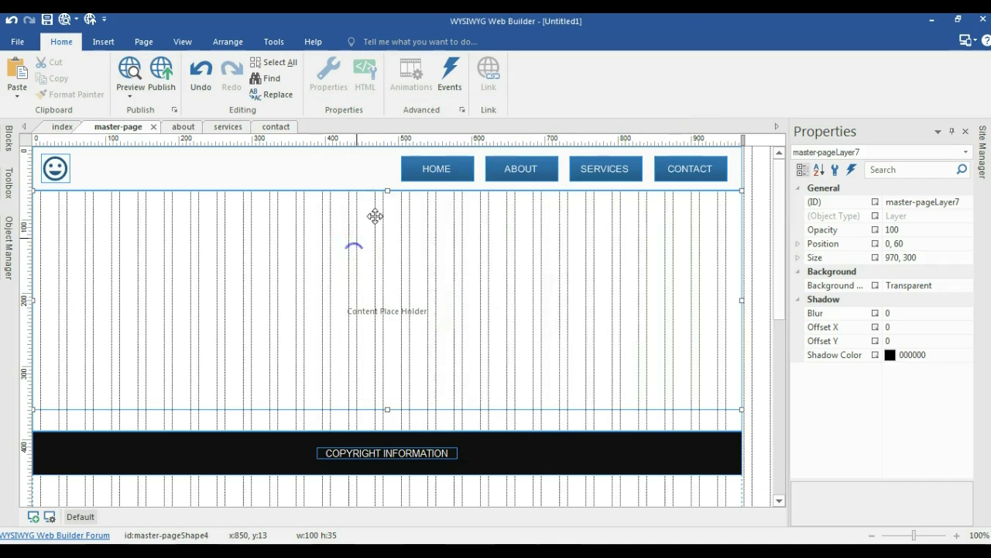
pyautogui.click(384, 195)
pyautogui.moveTo(386, 191); pyautogui.dragTo(373, 150)
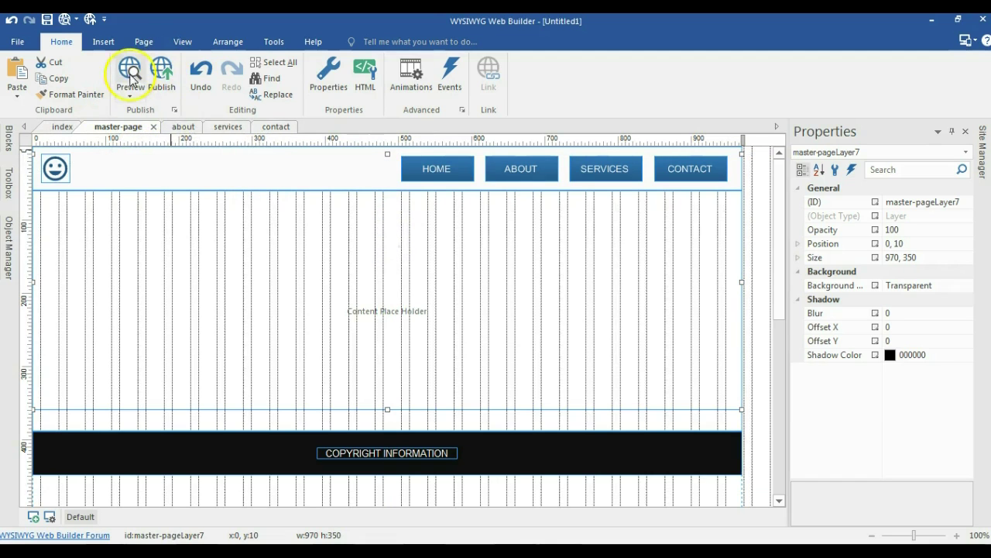
# Step: Preview the index page in the browser, check the menu popups against the fixed header while scrolling, and return to the web builder
pyautogui.click(62, 126)
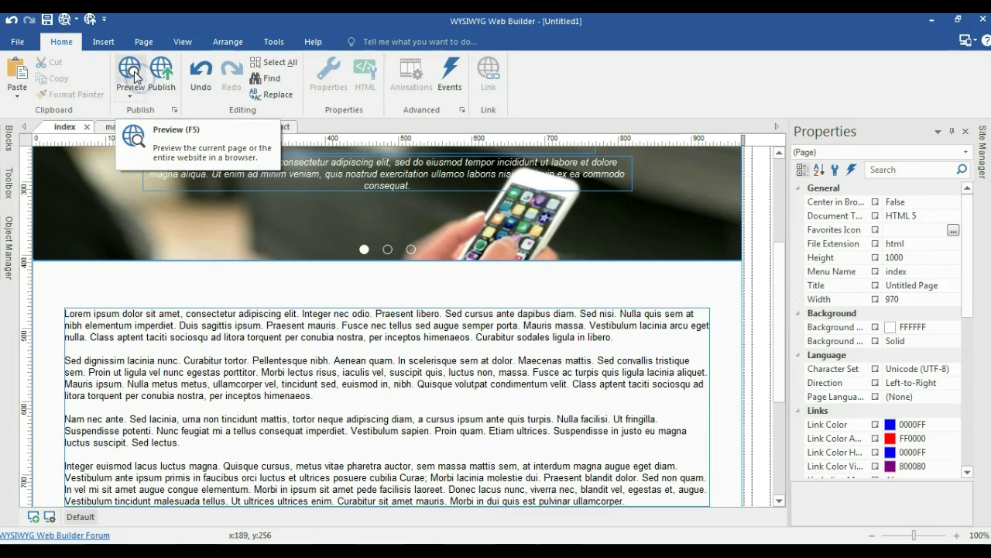
pyautogui.click(138, 74)
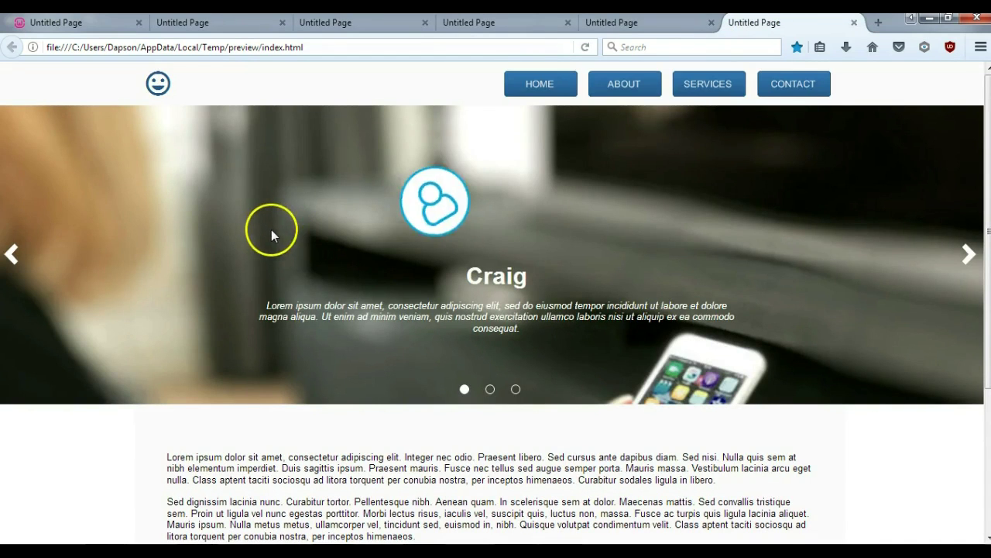
pyautogui.click(533, 89)
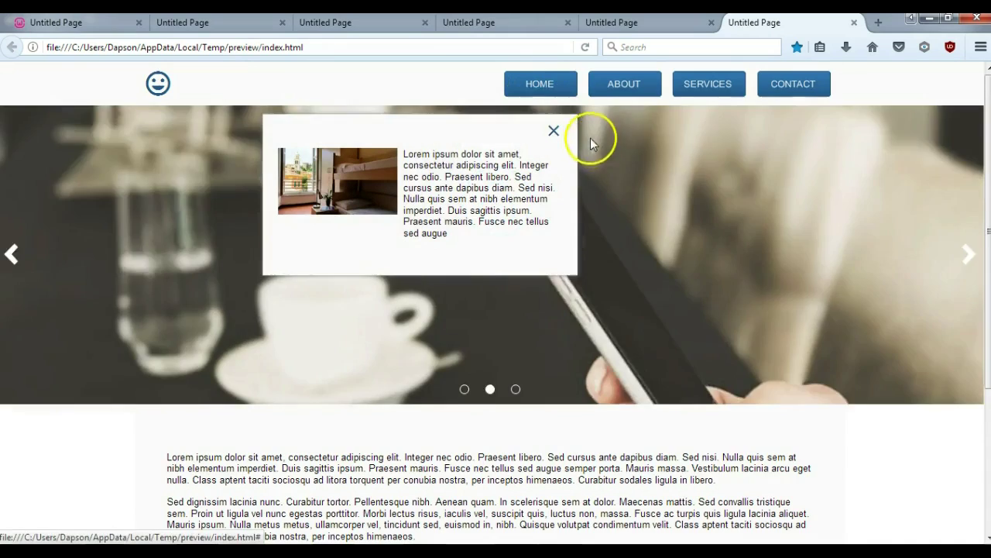
pyautogui.scroll(-3, 597, 144)
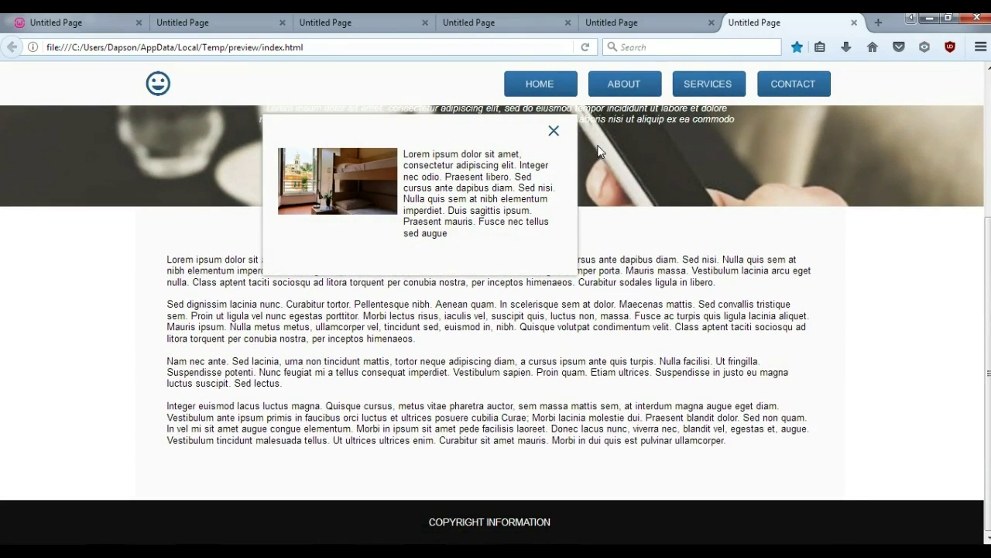
pyautogui.scroll(3, 597, 151)
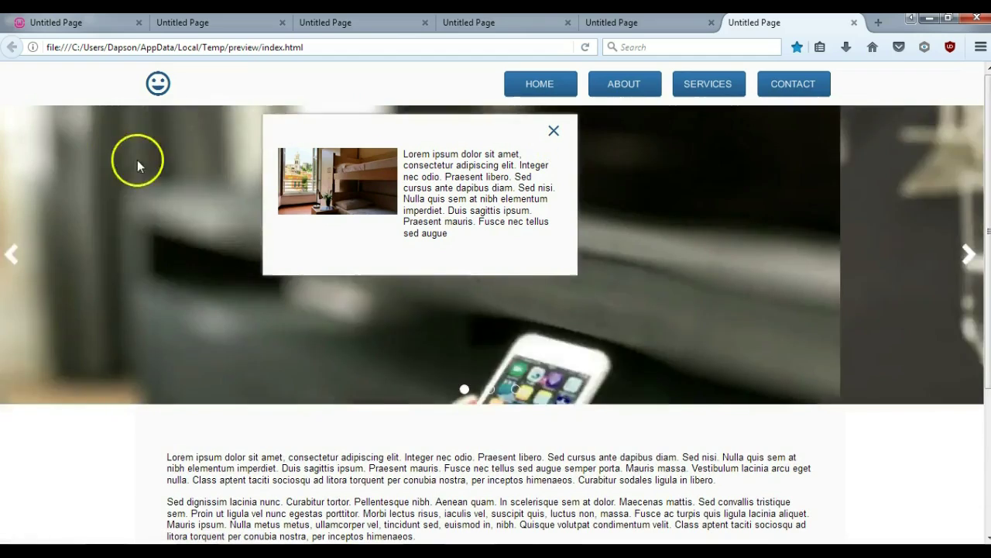
pyautogui.scroll(-3, 627, 185)
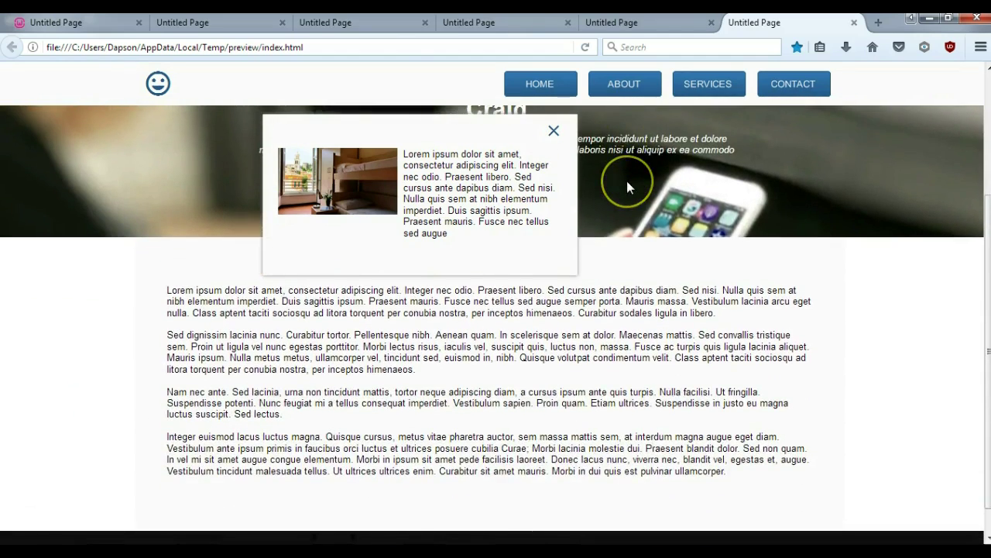
pyautogui.scroll(3, 571, 217)
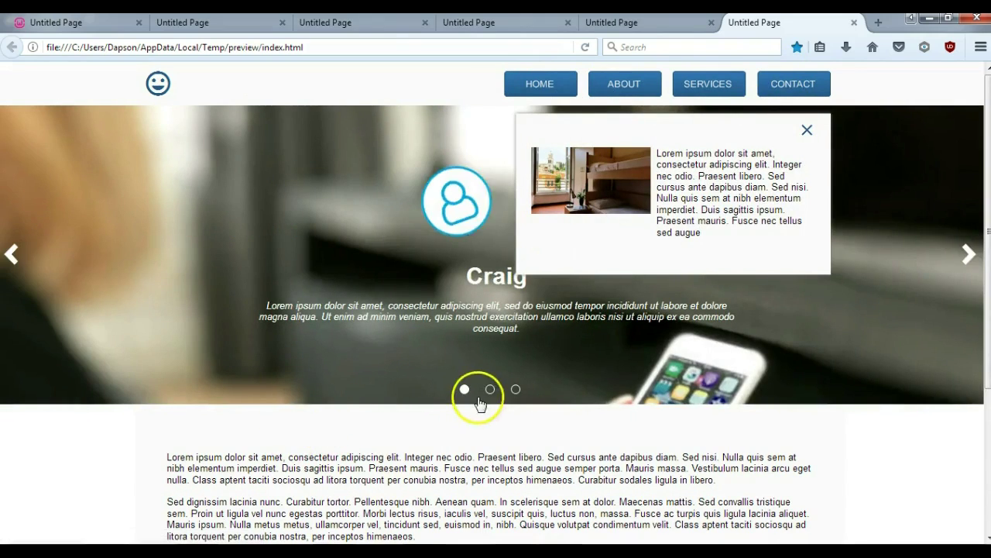
pyautogui.hotkey('alt', 'Tab')
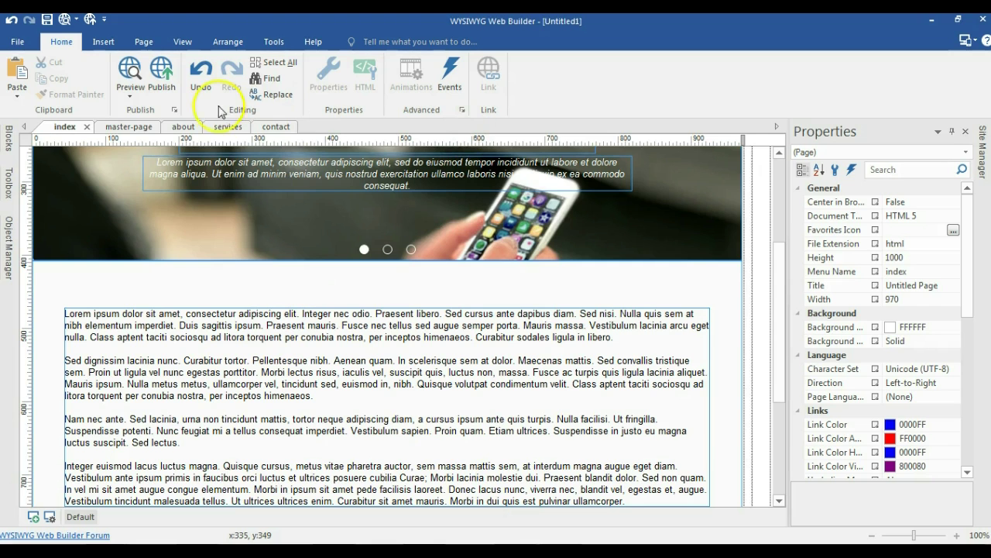
# Step: On the master page, link the HOME button to the project's index page
pyautogui.click(129, 126)
pyautogui.click(503, 166)
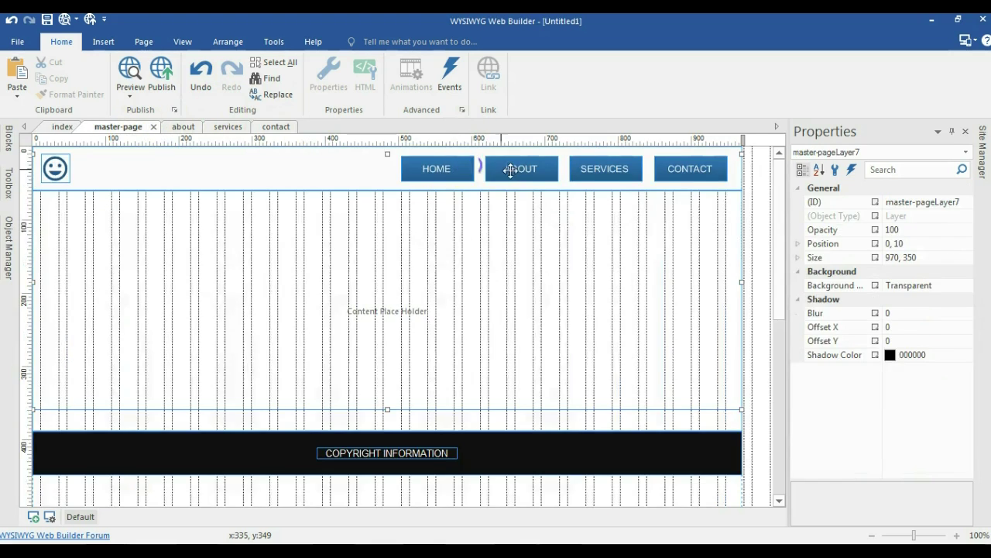
pyautogui.click(457, 177)
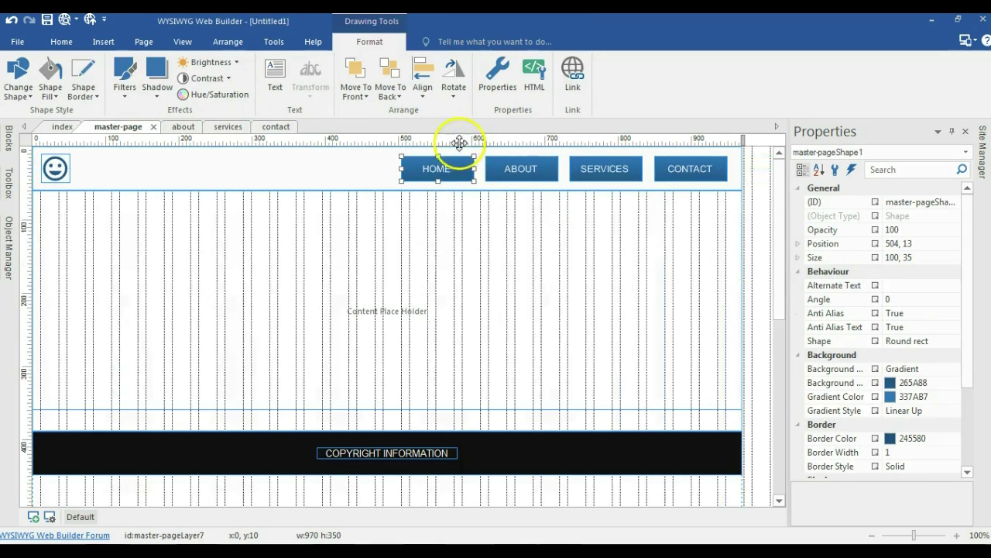
pyautogui.doubleClick(457, 165)
pyautogui.click(391, 107)
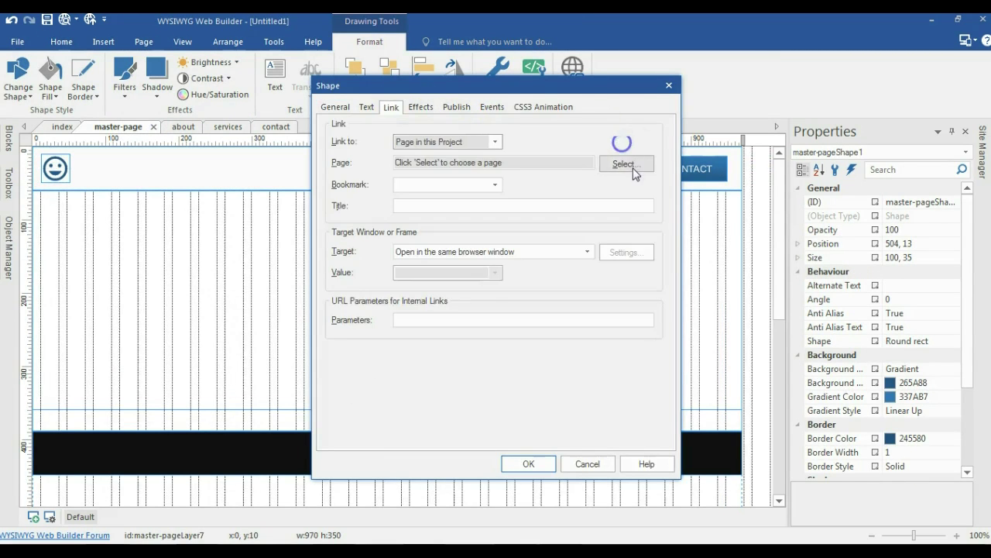
pyautogui.click(629, 163)
pyautogui.doubleClick(395, 163)
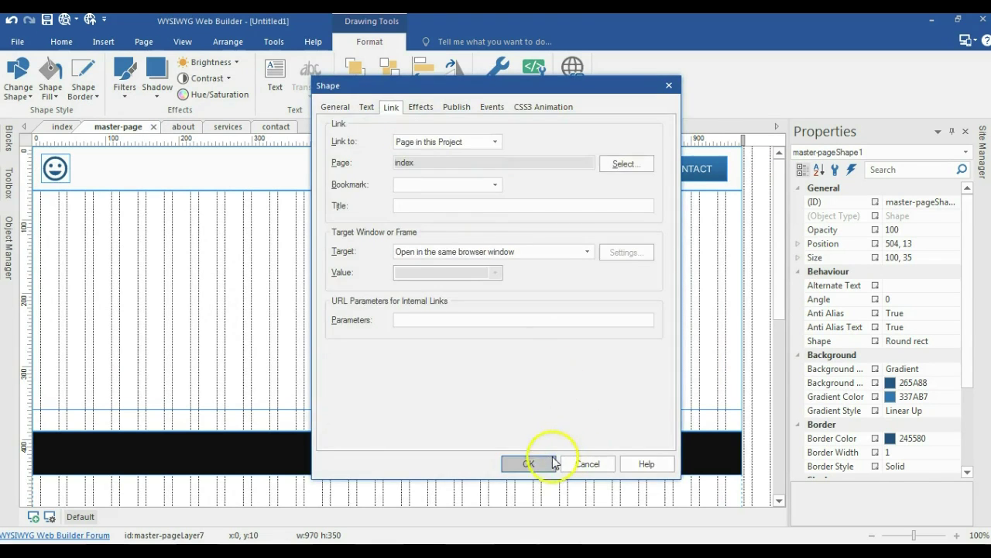
pyautogui.click(528, 464)
# Step: Link the ABOUT button to the project's about page and accept the shape properties
pyautogui.click(520, 166)
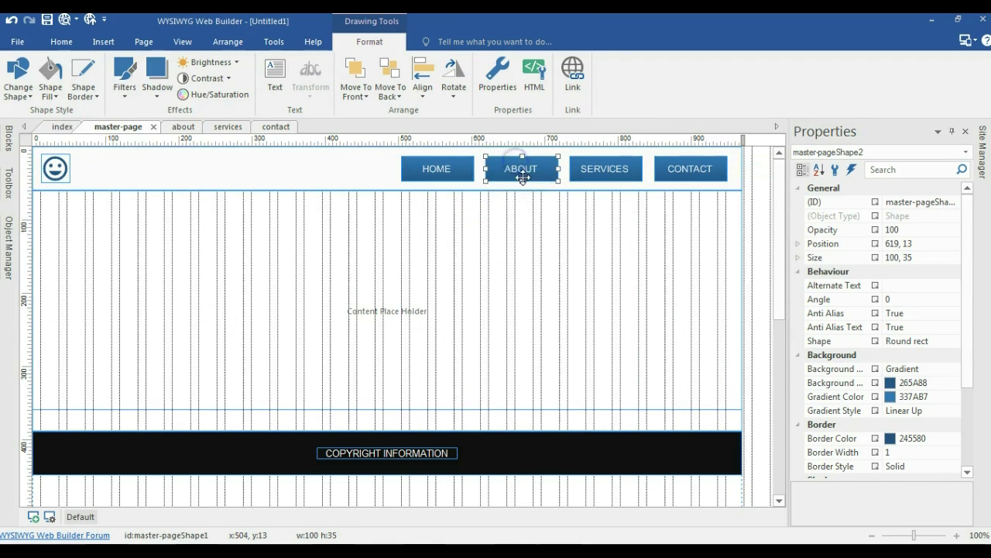
pyautogui.doubleClick(507, 167)
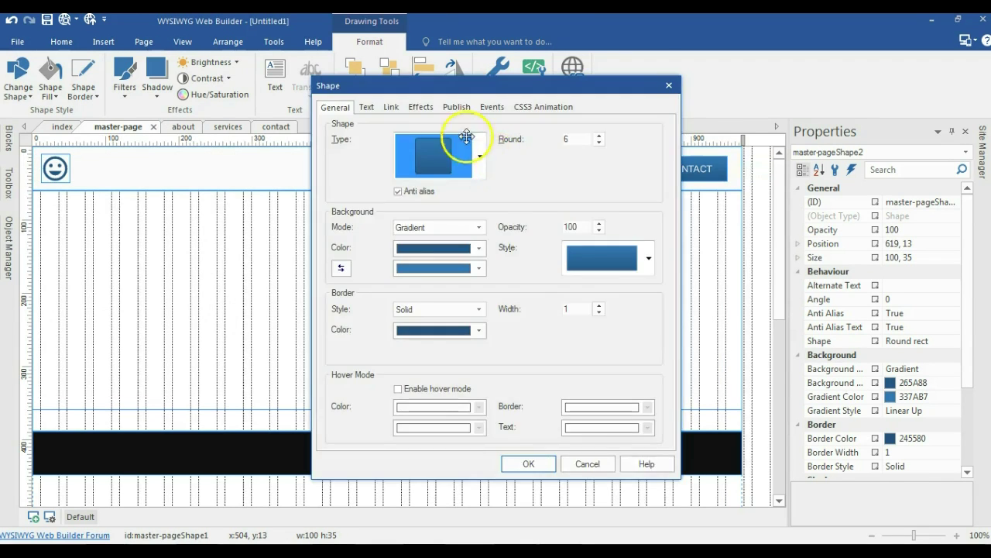
pyautogui.click(391, 106)
pyautogui.click(624, 165)
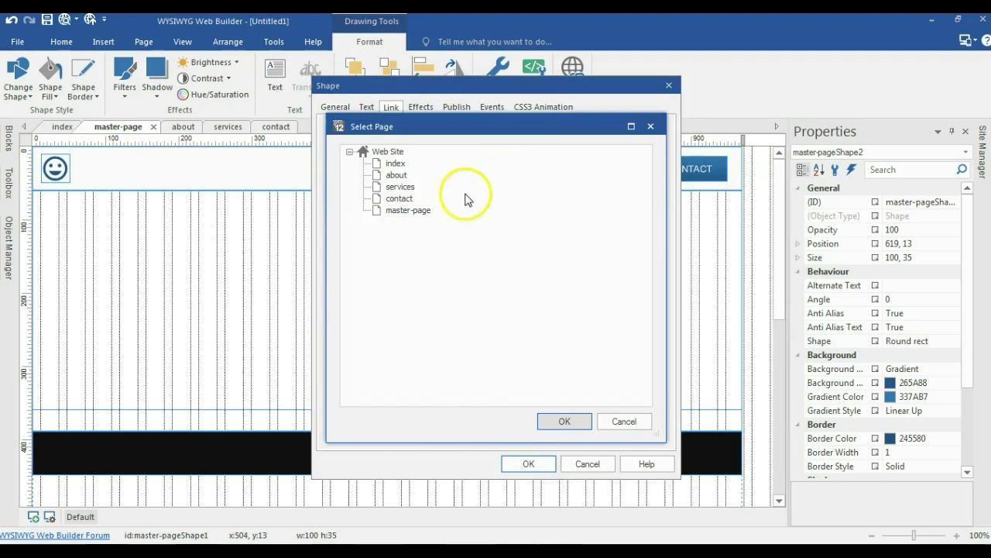
pyautogui.doubleClick(397, 177)
pyautogui.click(528, 463)
# Step: Link the SERVICES button to the project's services page and accept the shape properties
pyautogui.doubleClick(587, 171)
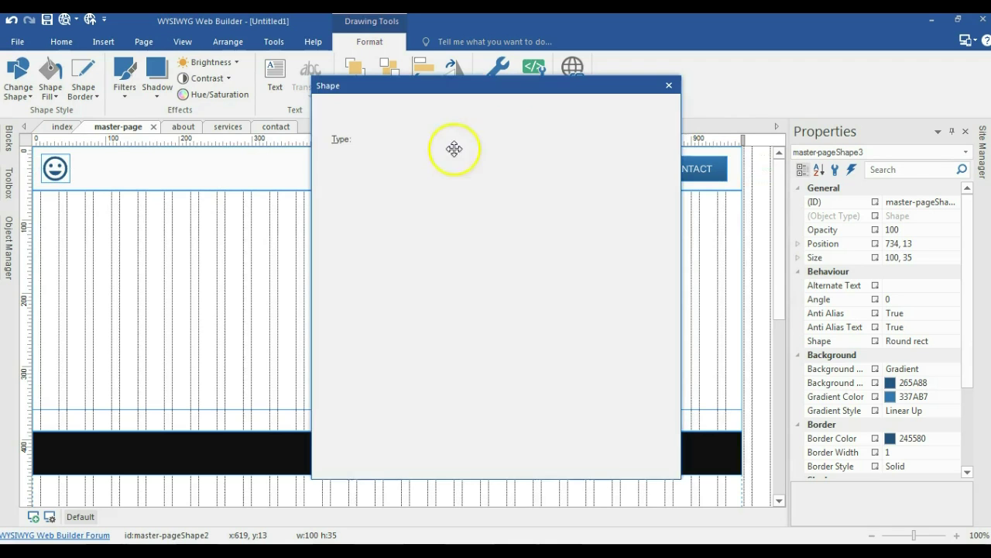
pyautogui.click(391, 107)
pyautogui.click(617, 167)
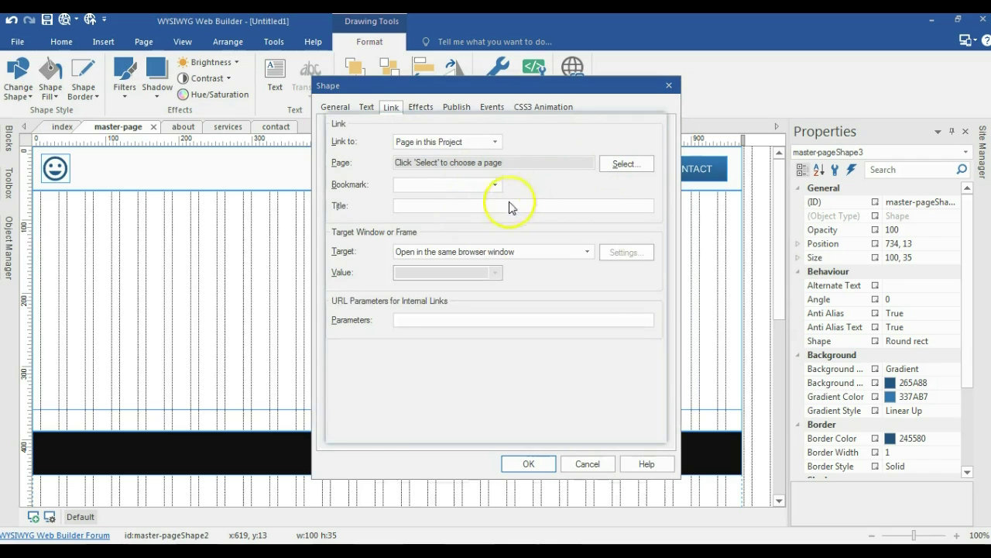
pyautogui.click(622, 166)
pyautogui.doubleClick(401, 186)
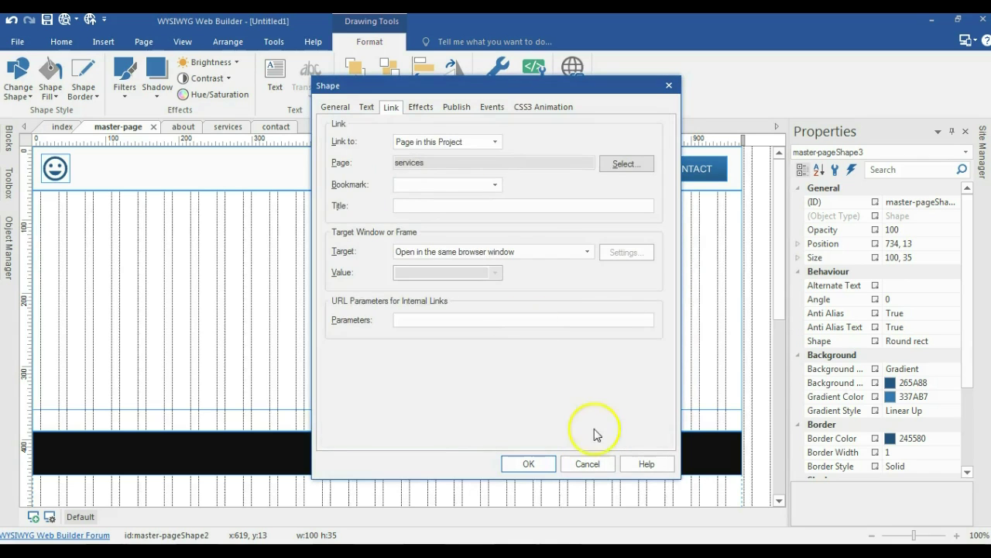
pyautogui.click(547, 466)
# Step: Link the CONTACT button to the project's contact page and accept the shape properties
pyautogui.click(697, 170)
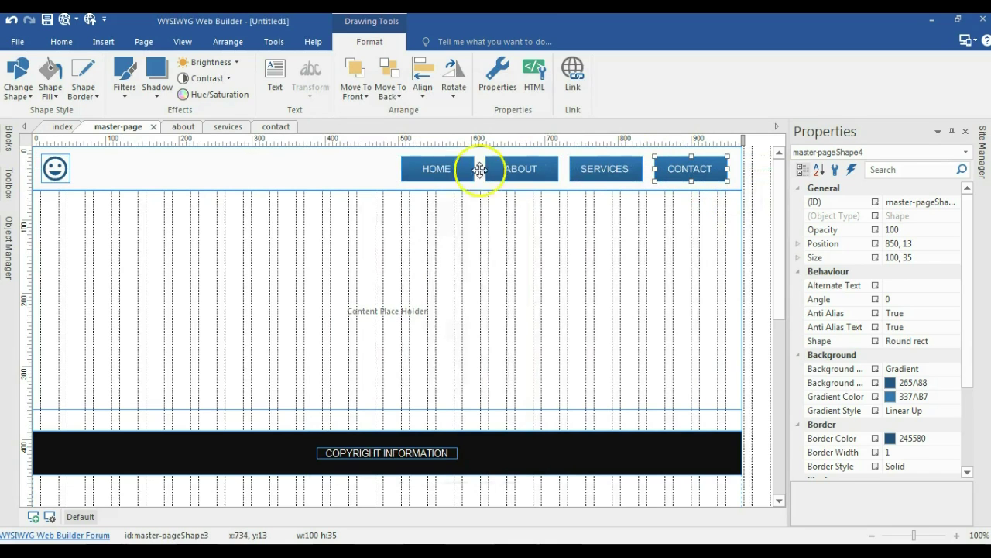
pyautogui.hotkey('alt', 'Return')
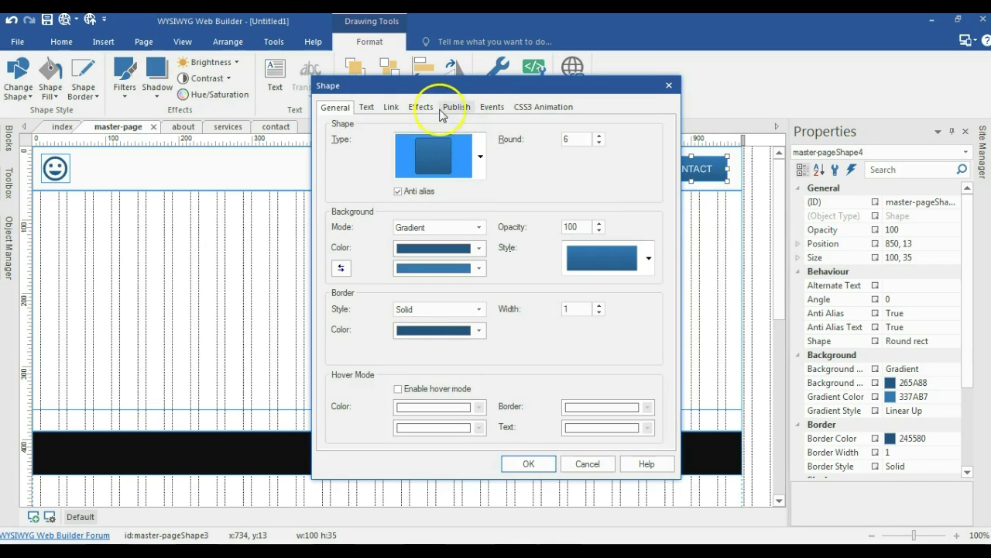
pyautogui.click(391, 107)
pyautogui.click(624, 163)
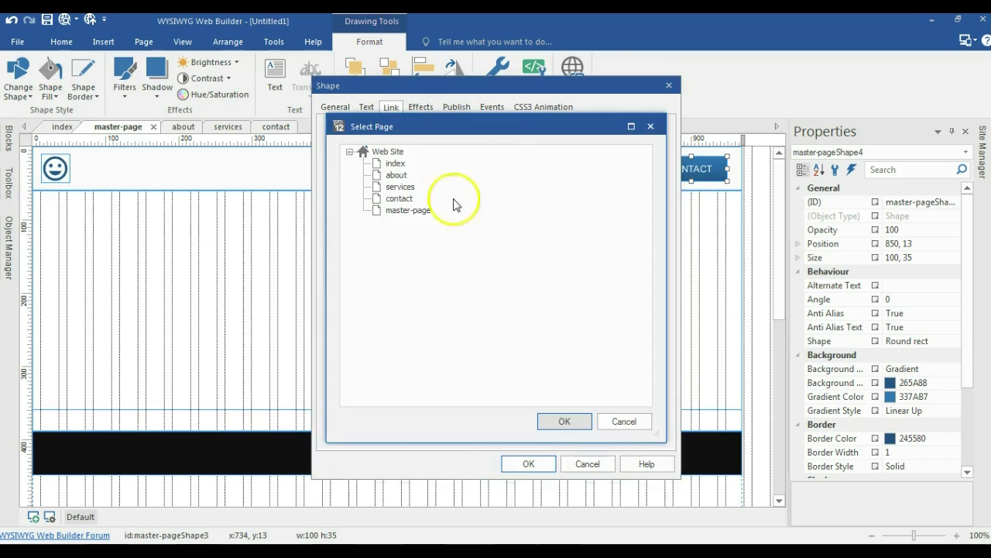
pyautogui.doubleClick(399, 198)
pyautogui.click(529, 464)
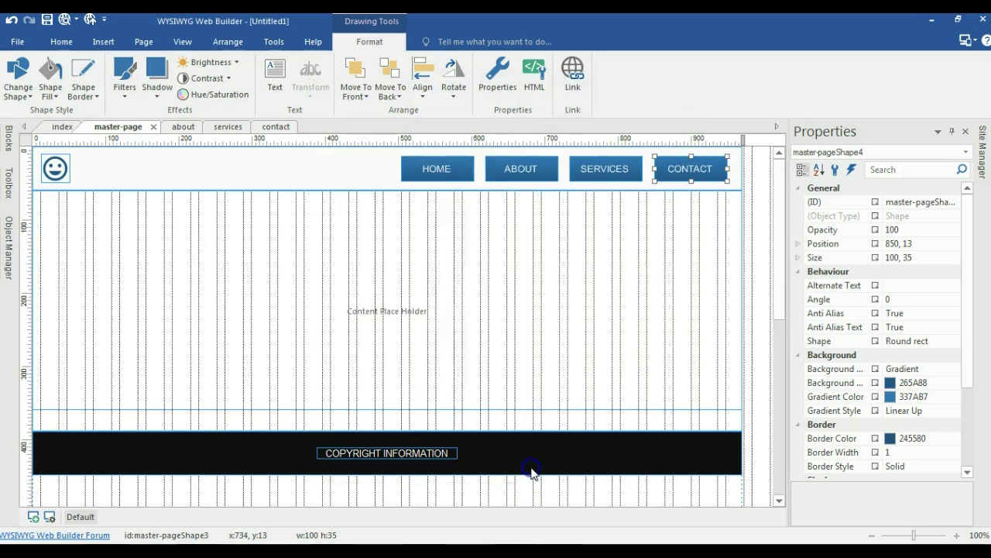
# Step: Publish the entire web site with all files to C:\wamp\www\nav and load localhost/nav/ in the browser
pyautogui.click(89, 22)
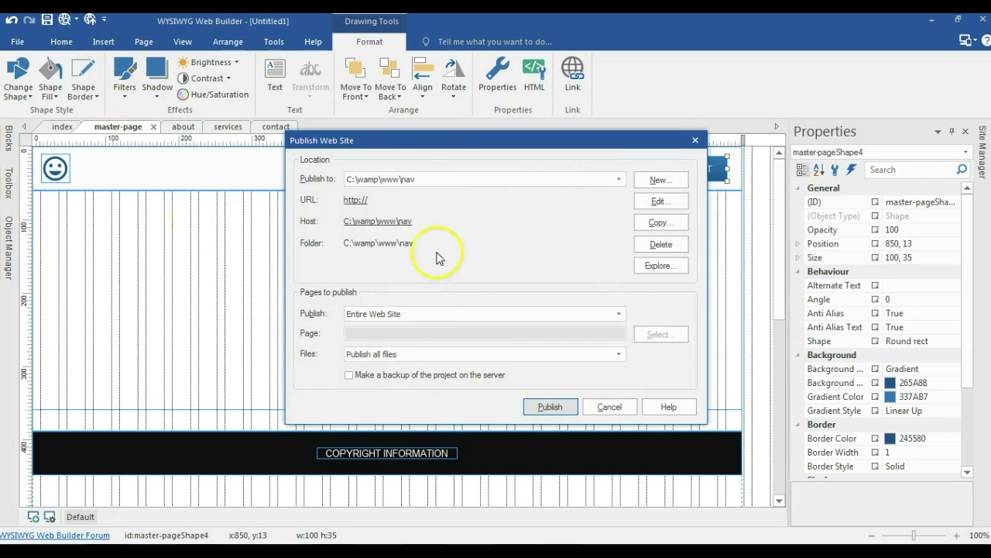
pyautogui.click(546, 405)
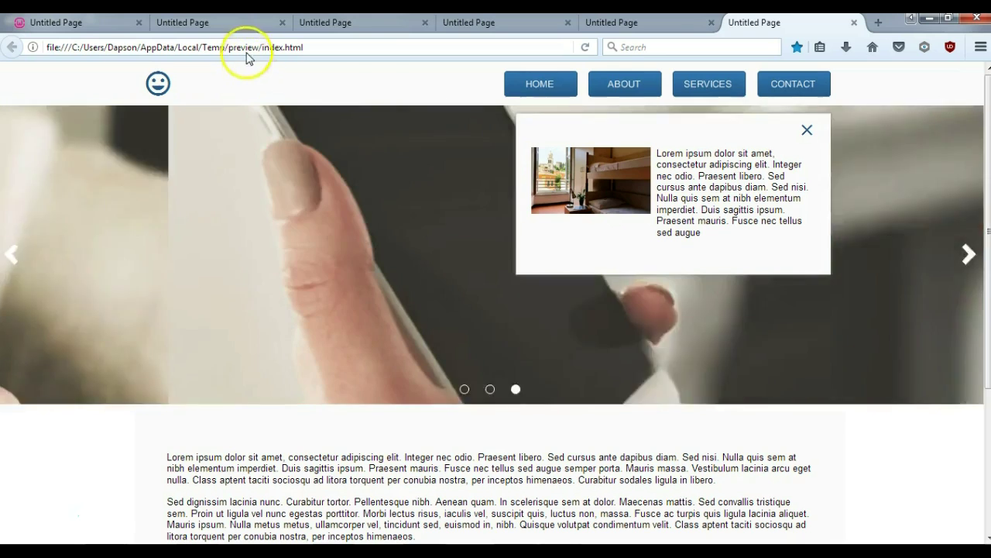
pyautogui.click(245, 47)
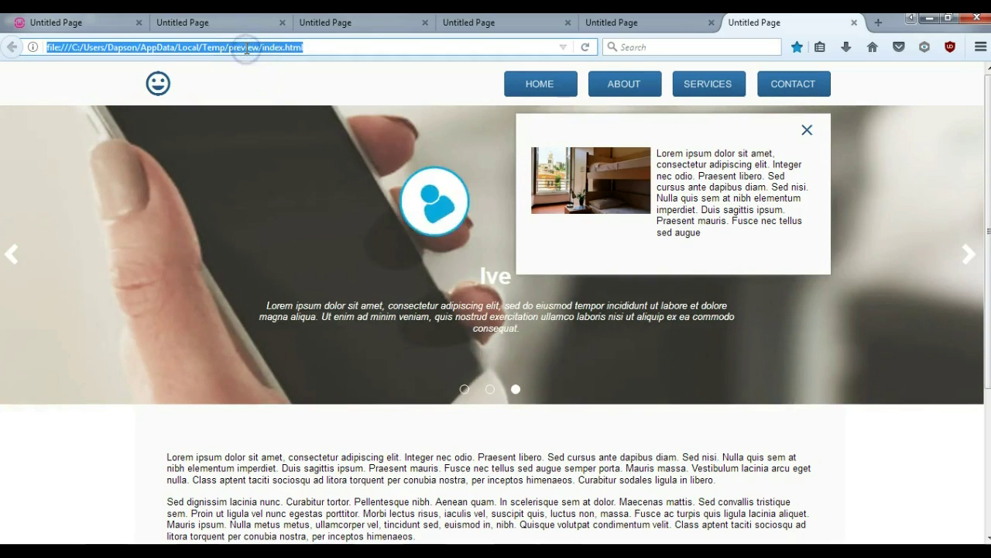
pyautogui.write('localhost/')
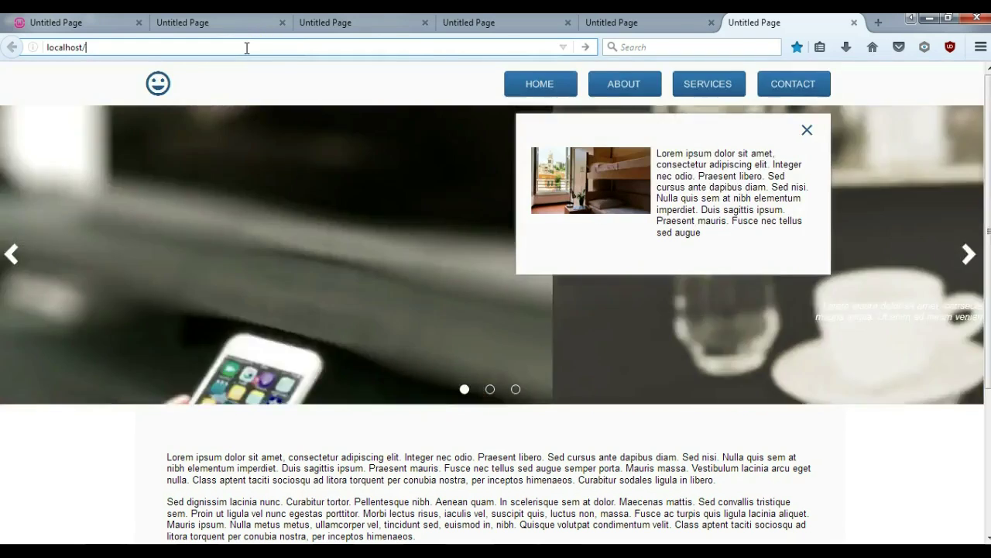
pyautogui.write('na')
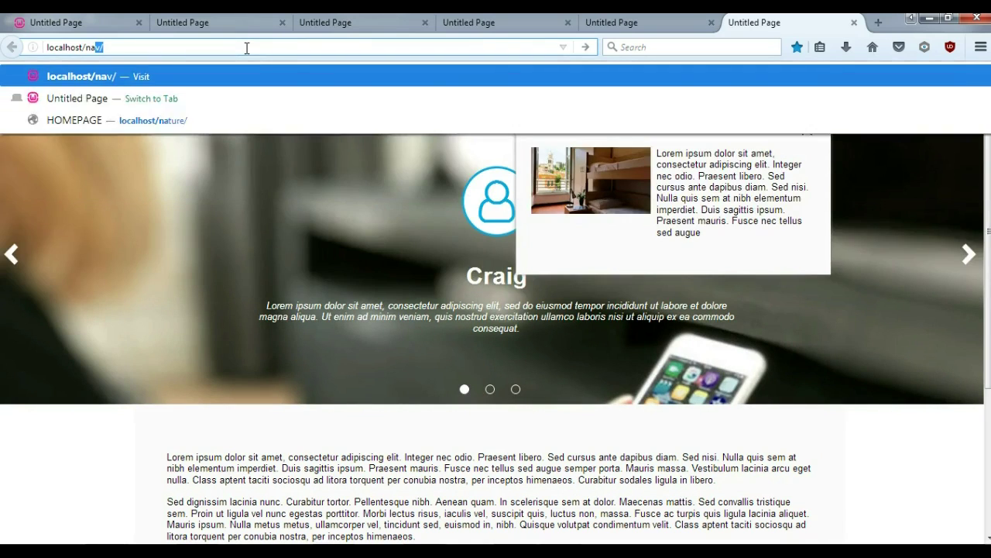
pyautogui.press('Return')
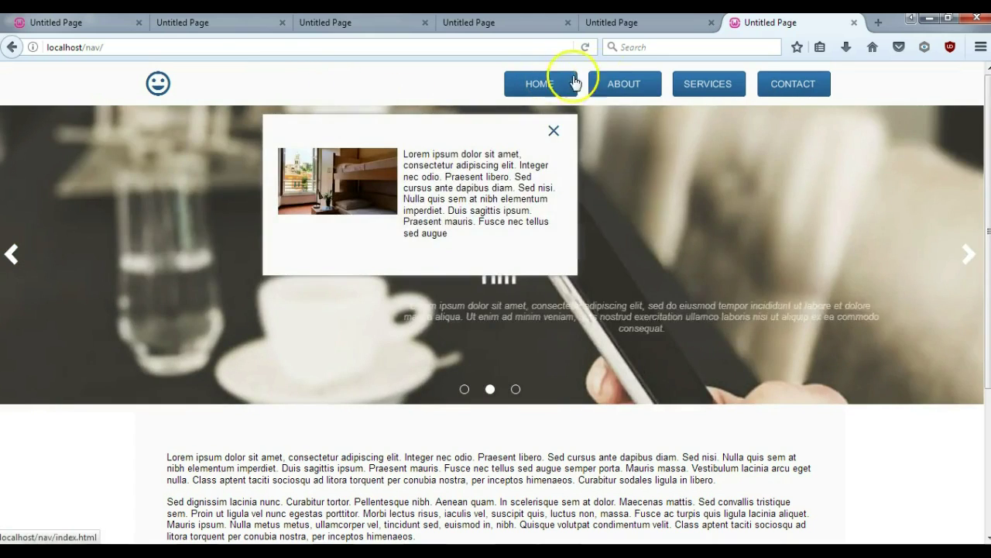
# Step: Check how the menu popup layers behave on the published home page while it scrolls down and back up
pyautogui.moveTo(813, 93)
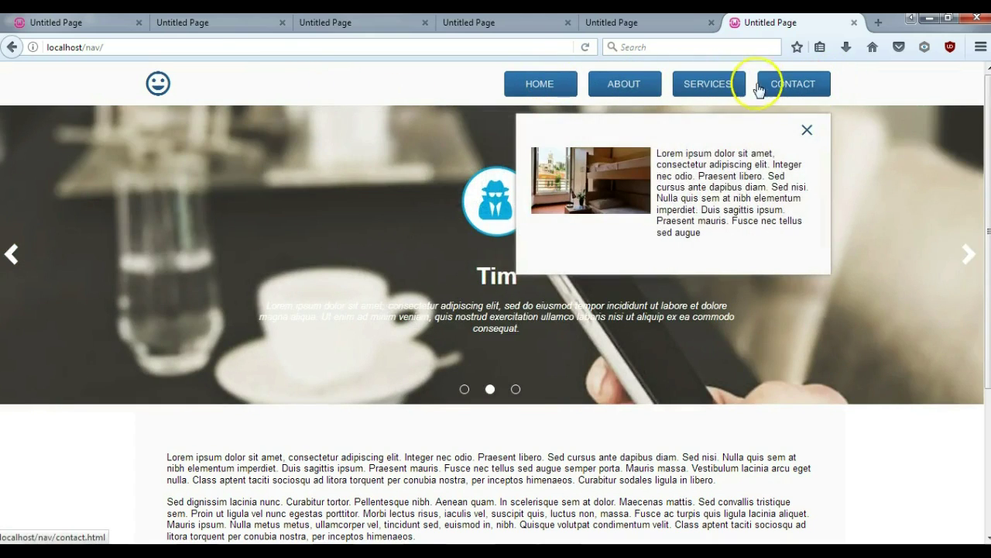
pyautogui.scroll(-5, 757, 91)
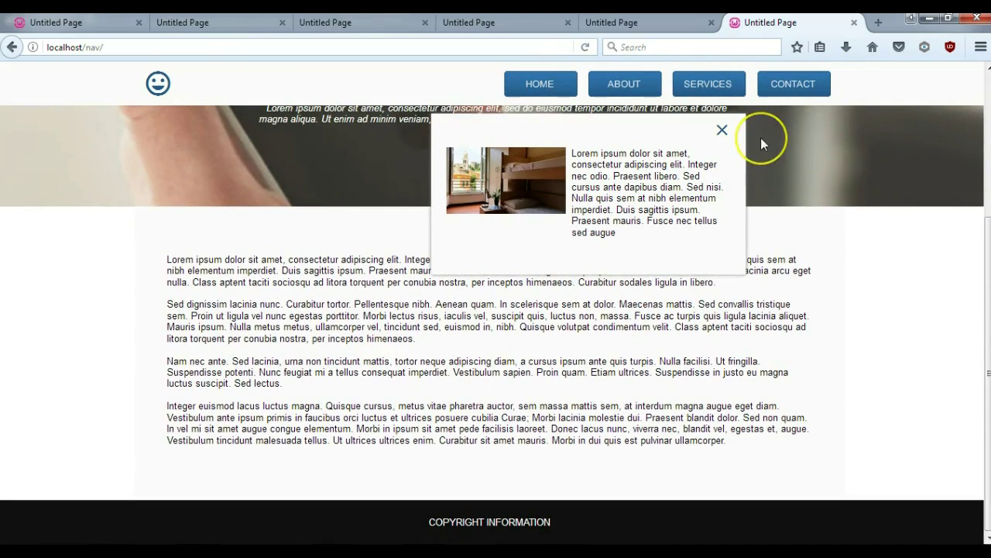
pyautogui.scroll(5, 760, 138)
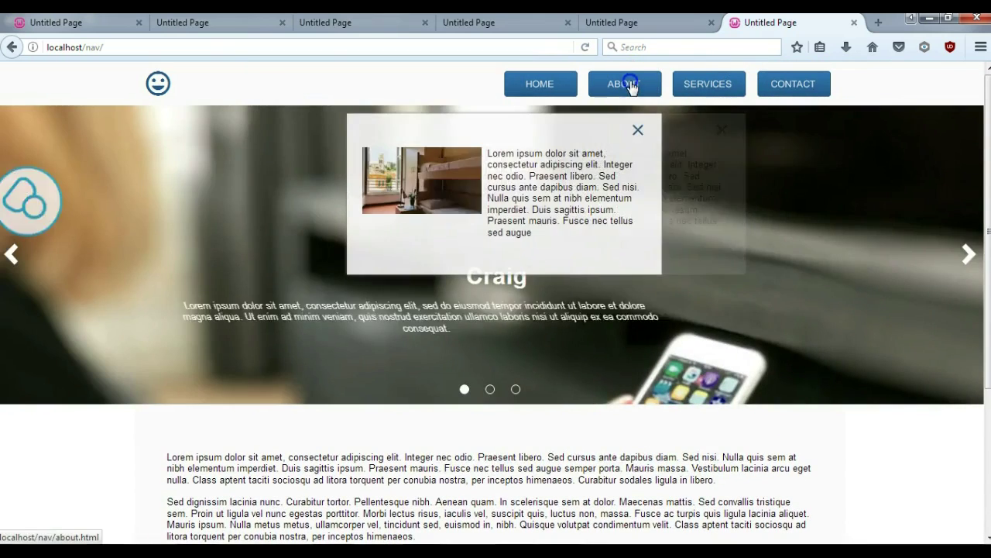
# Step: Follow the ABOUT button to the published about page, close its popup layer, and test the HOME, ABOUT and SERVICES popups there
pyautogui.click(631, 87)
pyautogui.click(627, 85)
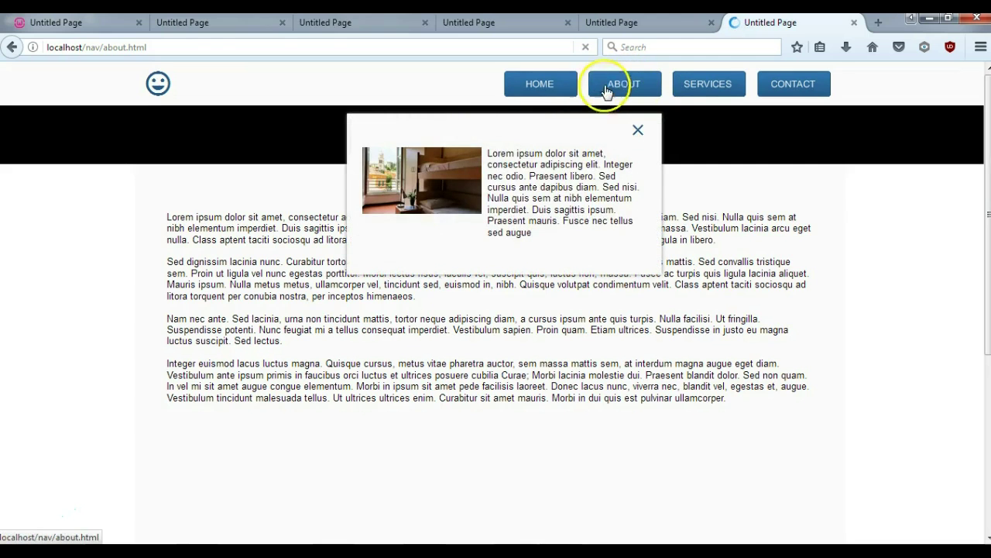
pyautogui.click(637, 136)
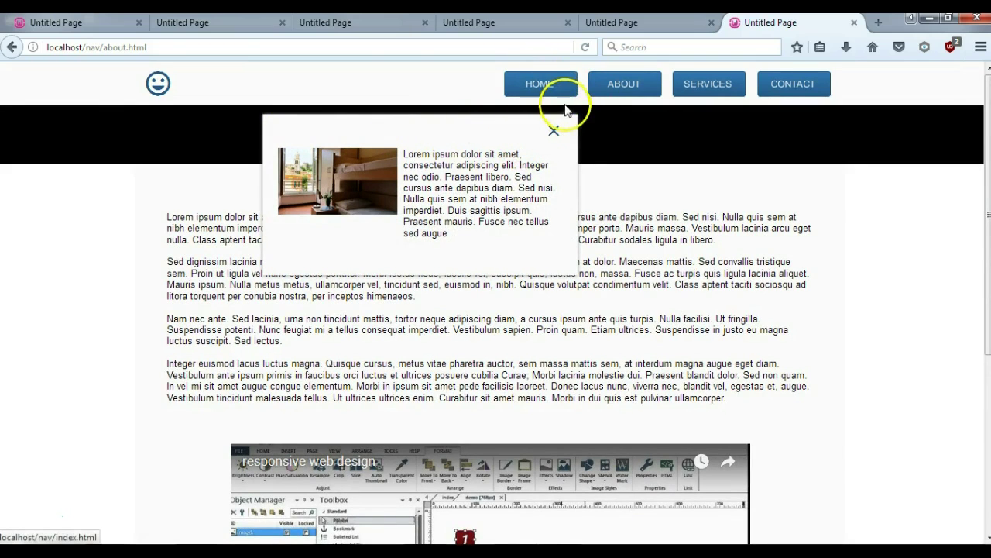
pyautogui.moveTo(613, 84)
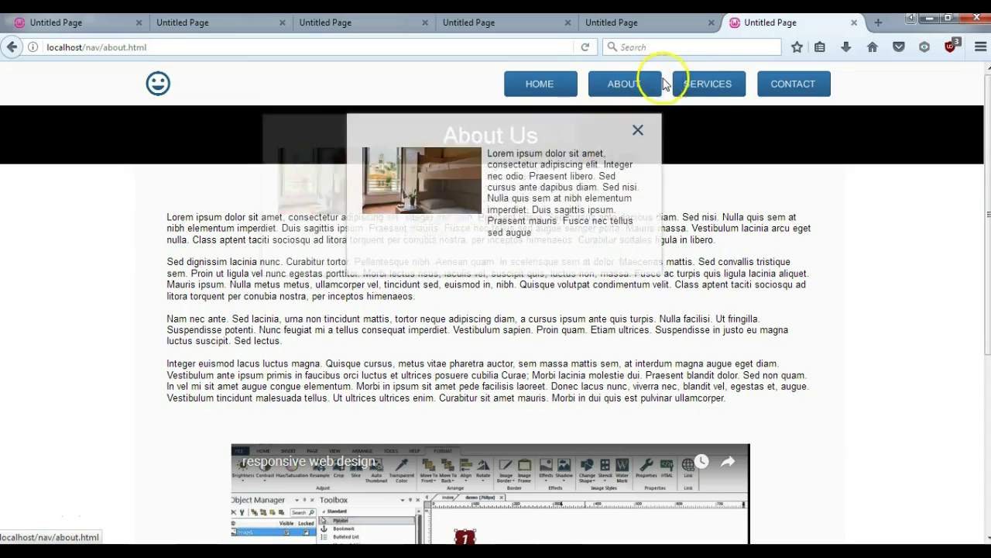
pyautogui.moveTo(702, 91)
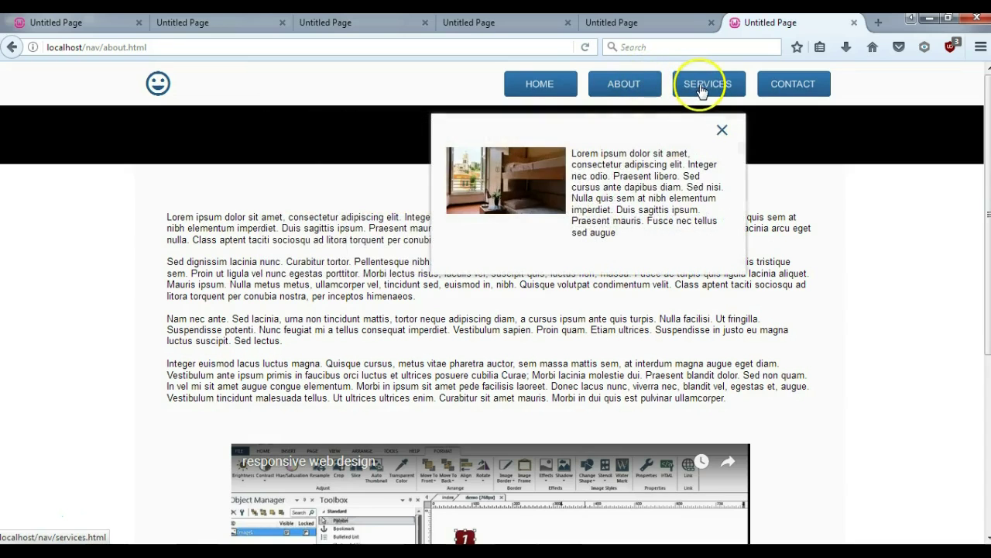
pyautogui.moveTo(521, 93)
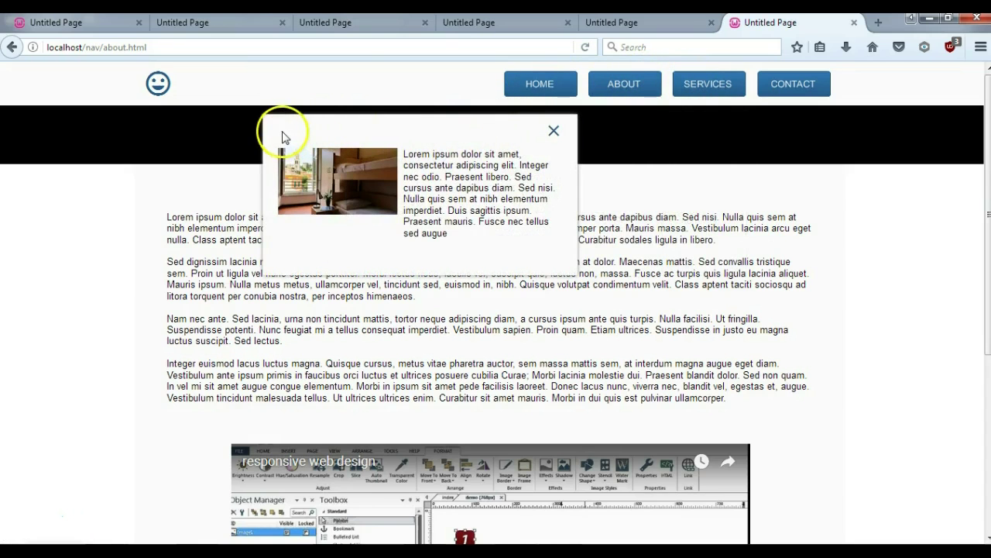